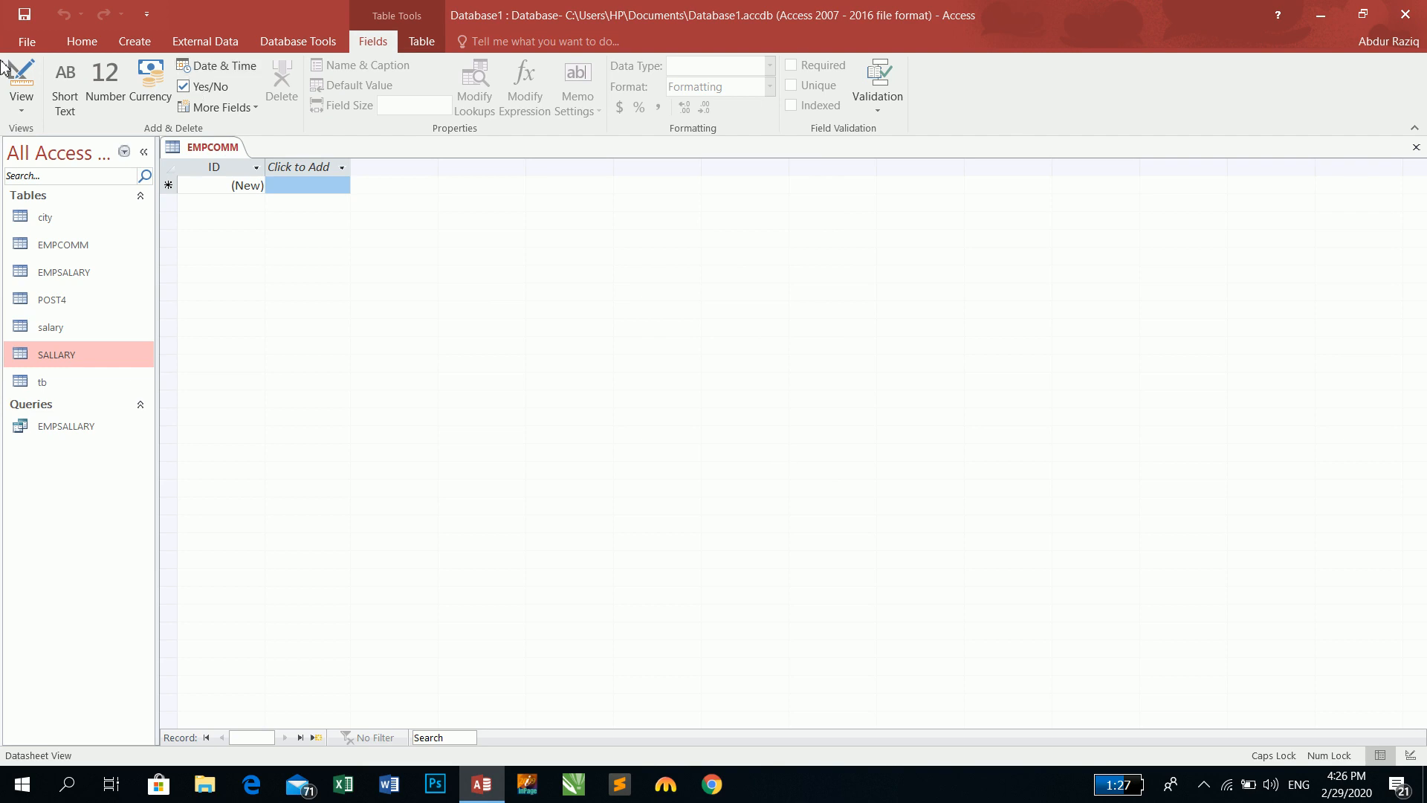
# - Switch the EMPCOMM table to Design view and add the Short Text fields ENAME and FNAME below ID
pyautogui.click(21, 82)
pyautogui.click(234, 207)
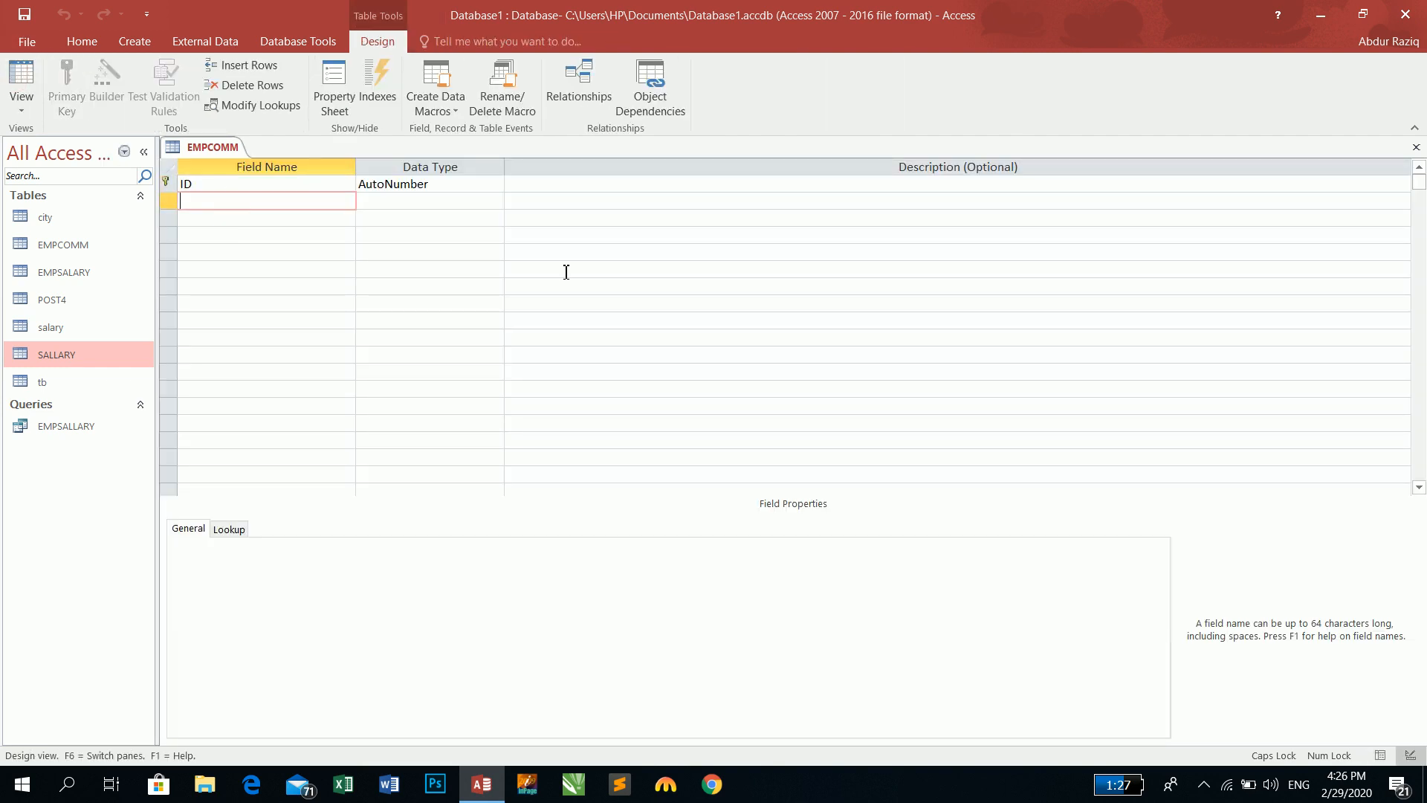
pyautogui.write('ENAME')
pyautogui.press('Tab')
pyautogui.press('Tab')
pyautogui.press('Tab')
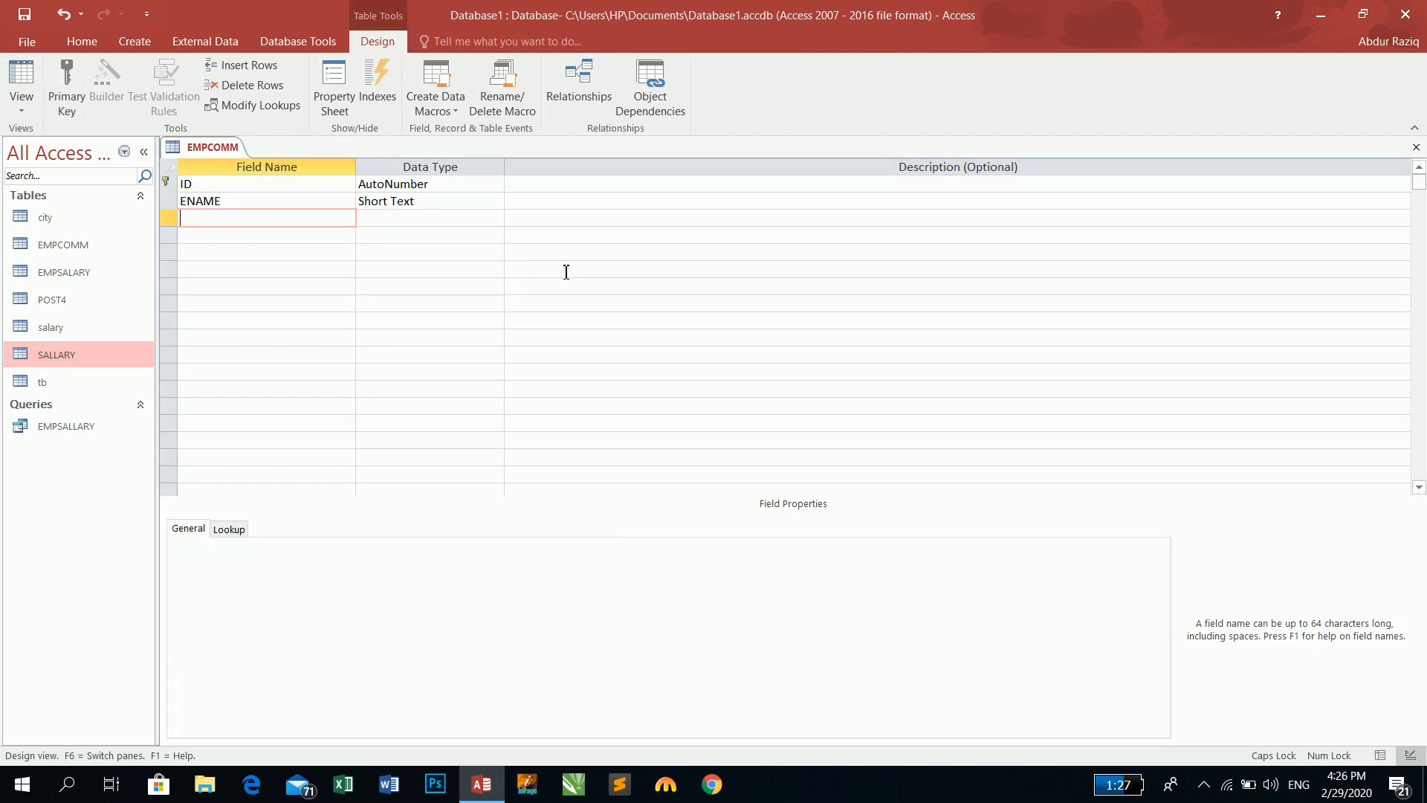
pyautogui.write('FNAME')
pyautogui.press('Tab')
pyautogui.press('Tab')
pyautogui.press('Tab')
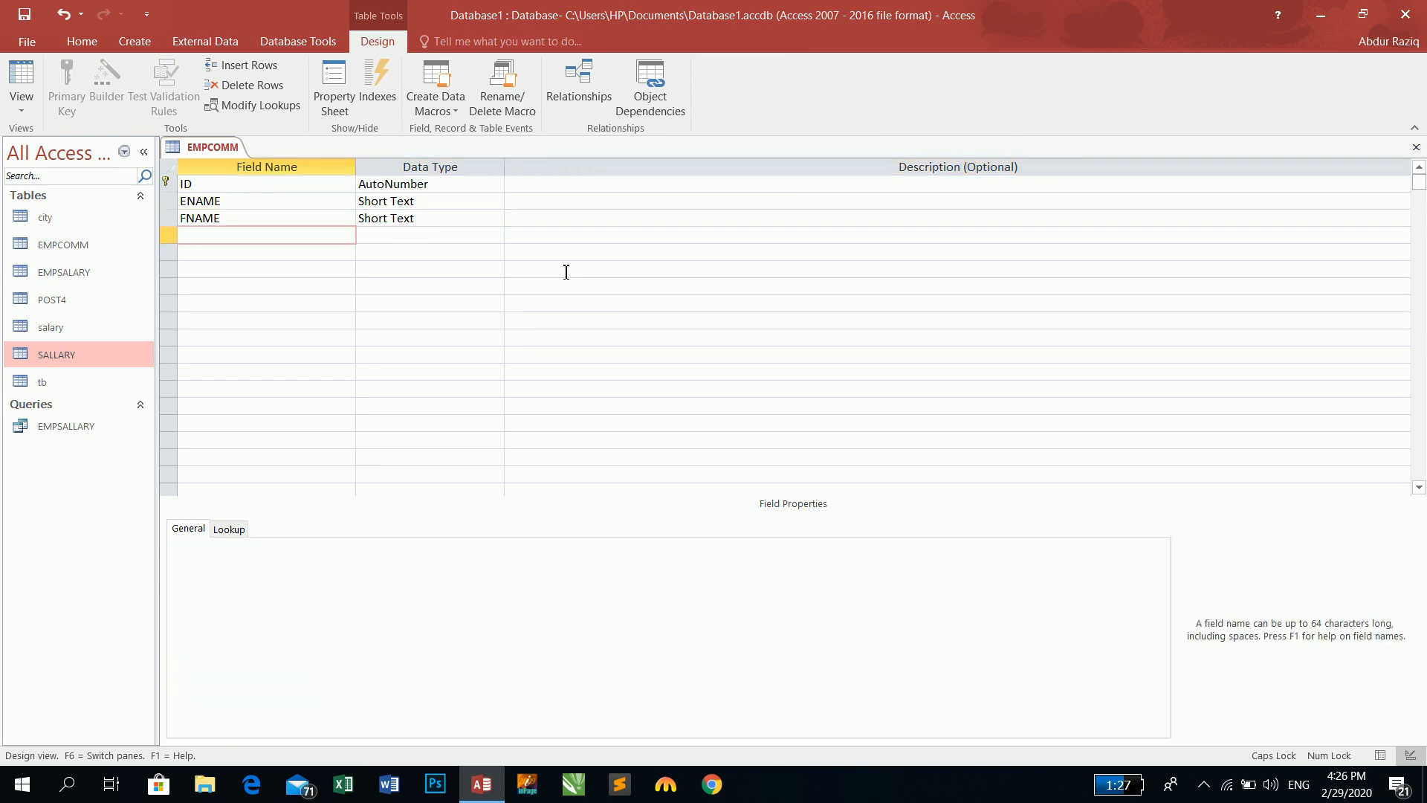
# - Add a POST field with the Short Text data type to the EMPCOMM table
pyautogui.write('POST')
pyautogui.press('Tab')
pyautogui.press('BackSpace')
pyautogui.write('Short Text')
pyautogui.press('Down')
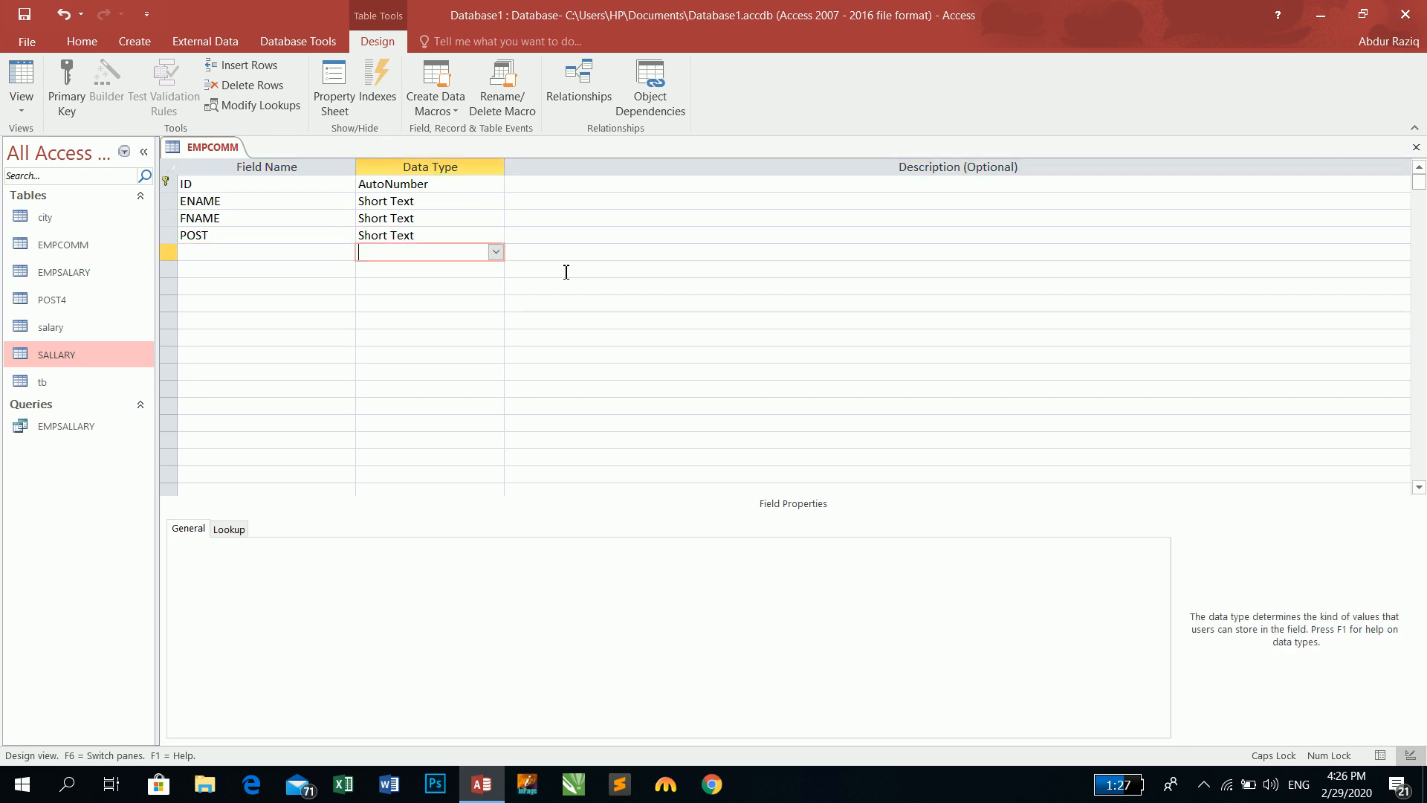
# - Add SALARY and COMM fields with the Number data type below POST
pyautogui.press('Left')
pyautogui.write('SALARY')
pyautogui.press('Tab')
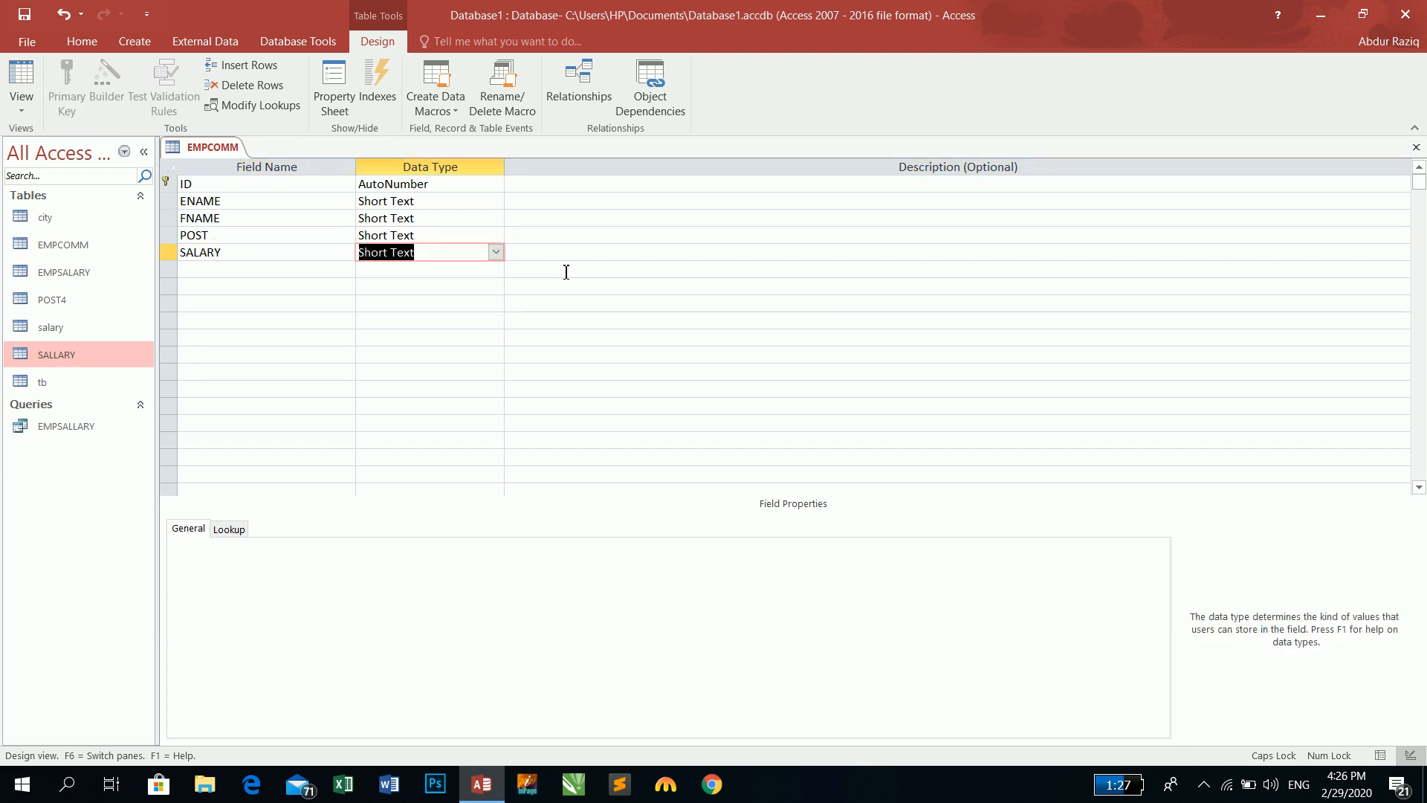
pyautogui.write('Number')
pyautogui.press('Down')
pyautogui.press('Left')
pyautogui.write('COMM')
pyautogui.press('Tab')
pyautogui.write('Number')
pyautogui.press('Tab')
pyautogui.press('Tab')
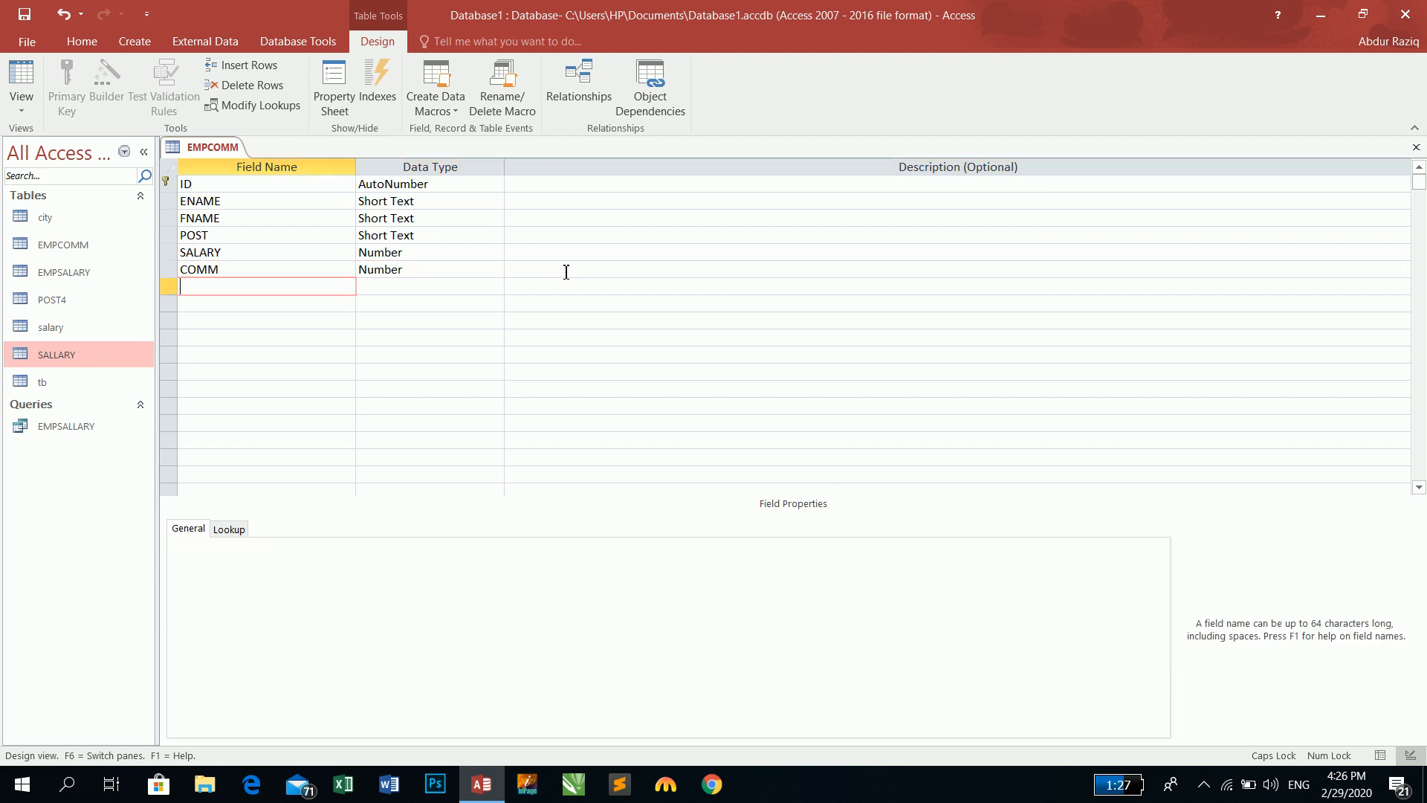
# - Add EXP and NETSALLARY fields with the Number data type, and save and close the EMPCOMM table
pyautogui.write('EXP')
pyautogui.press('Tab')
pyautogui.write('Number')
pyautogui.press('Tab')
pyautogui.press('Tab')
pyautogui.write('NETSALLARY')
pyautogui.press('Tab')
pyautogui.write('Number')
pyautogui.press('Tab')
pyautogui.press('Tab')
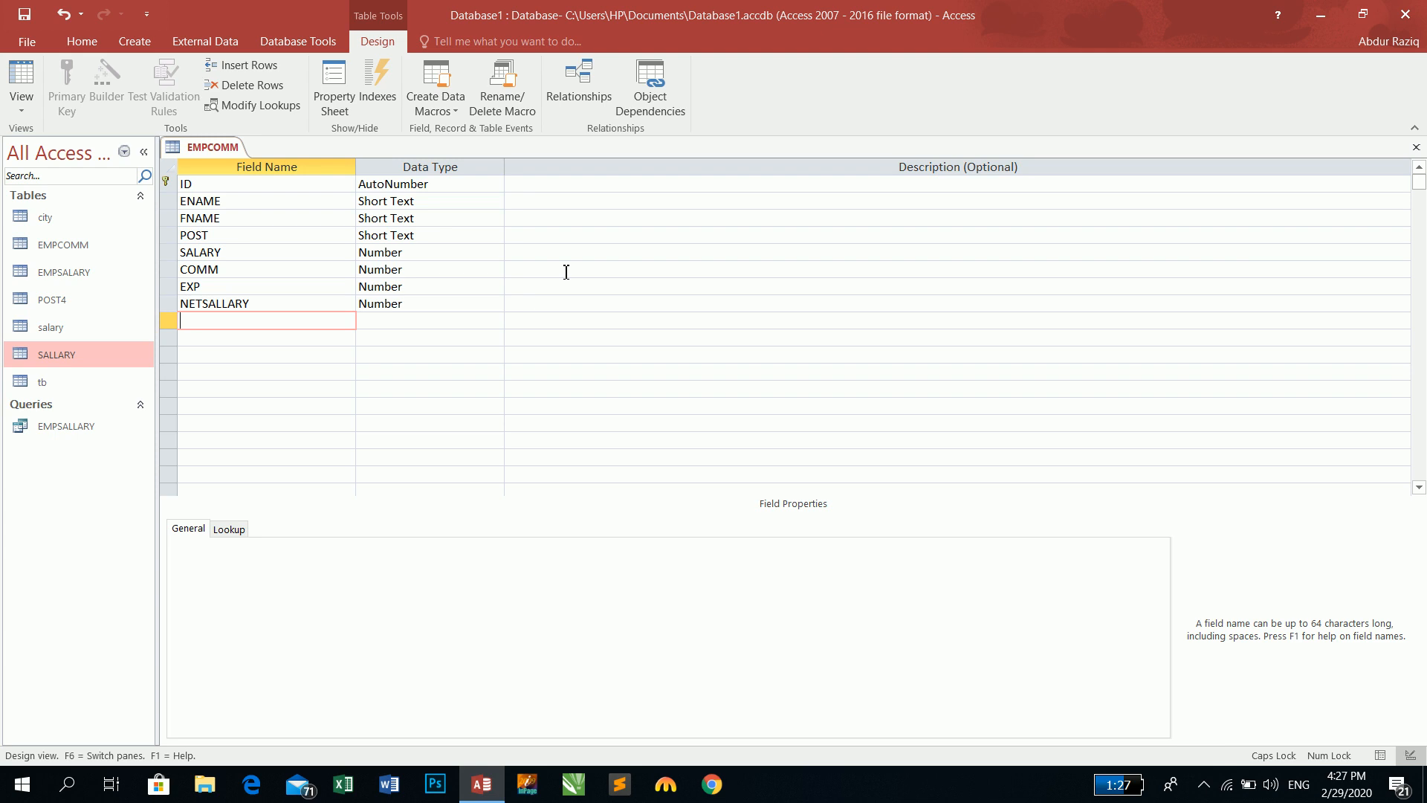
pyautogui.hotkey('ctrl', 'w')
# - Create a new query in Design view based on the EMPCOMM table
pyautogui.click(135, 43)
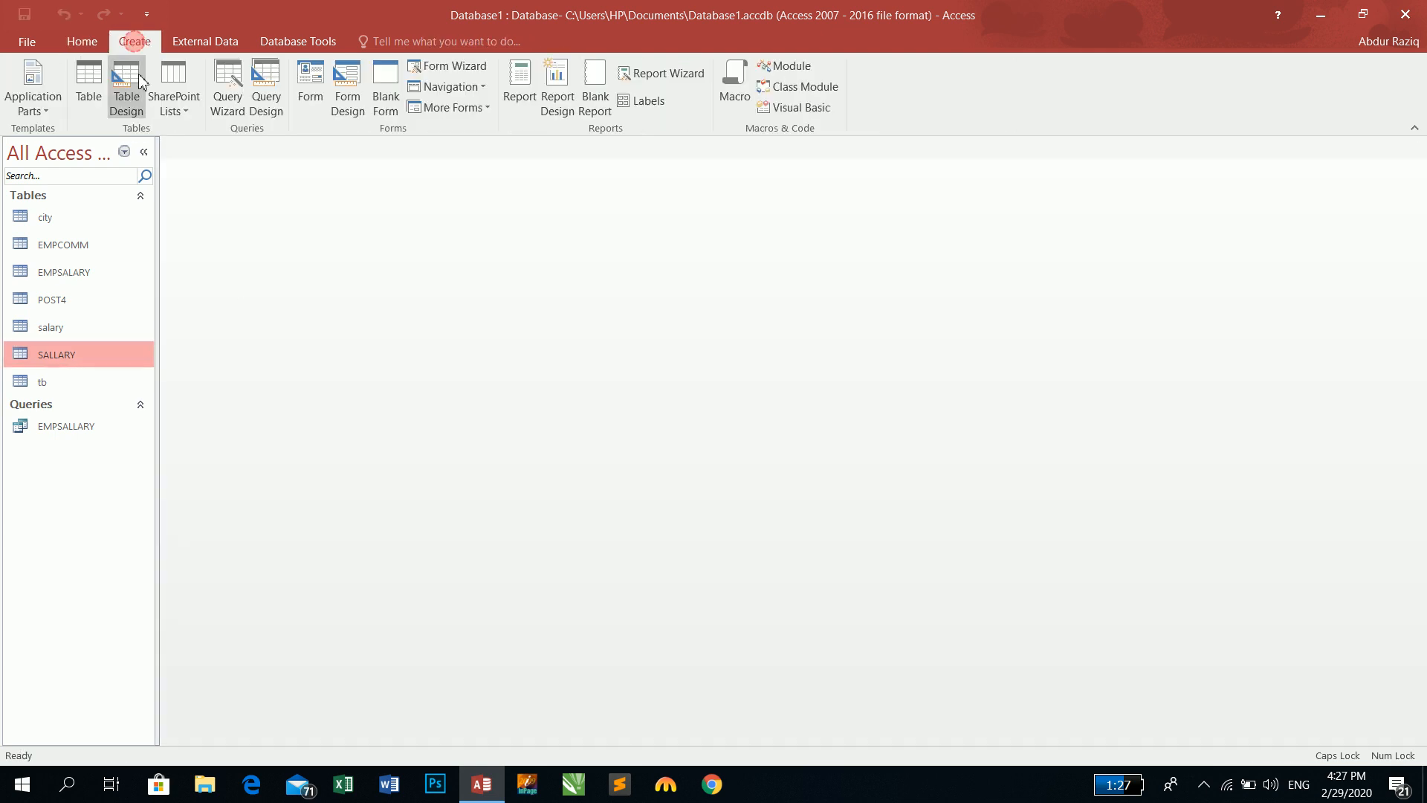
pyautogui.click(266, 87)
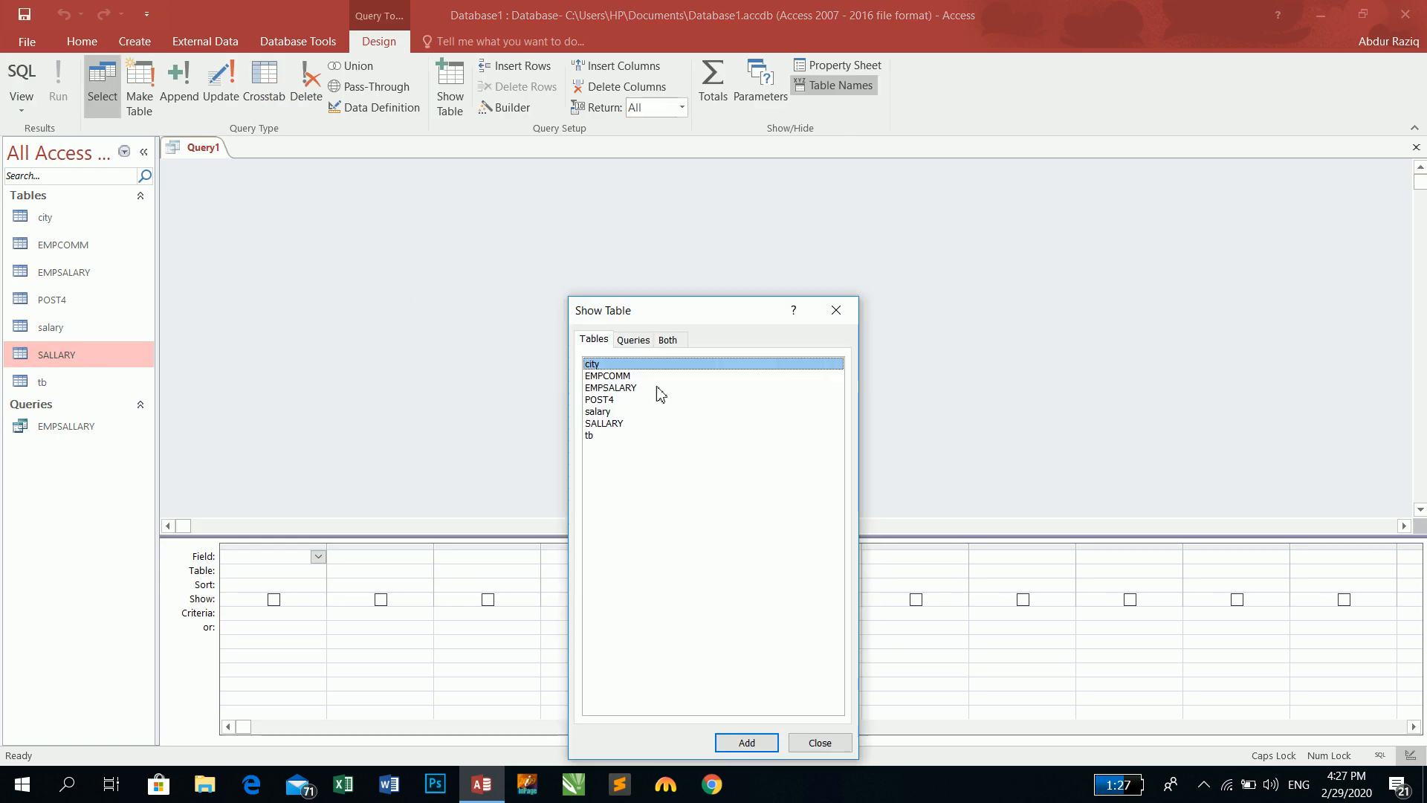
pyautogui.doubleClick(617, 375)
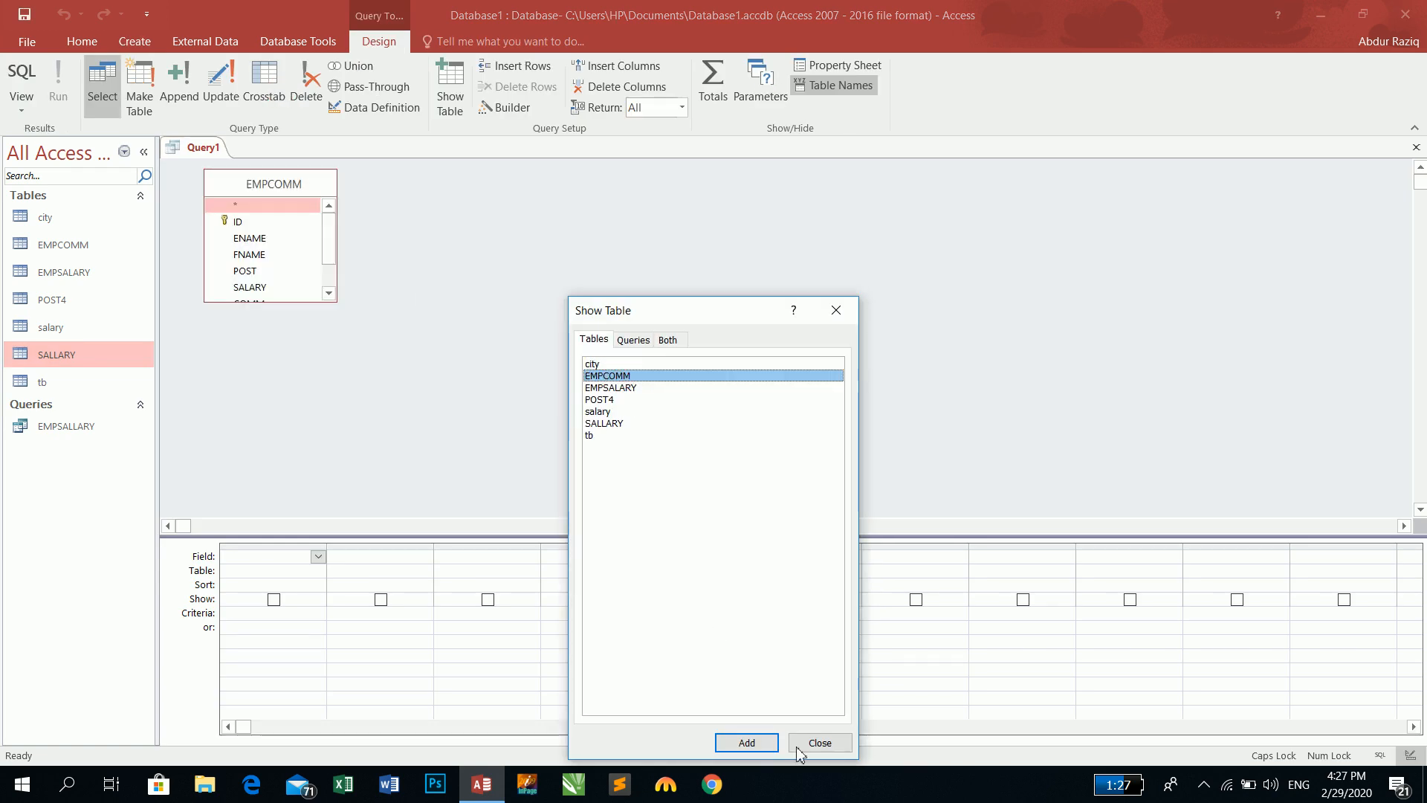
pyautogui.click(819, 742)
# - Add all EMPCOMM fields, from ID to NETSALLARY, to the query grid
pyautogui.doubleClick(280, 183)
pyautogui.scroll(-1, 263, 213)
pyautogui.moveTo(263, 212); pyautogui.dragTo(272, 569)
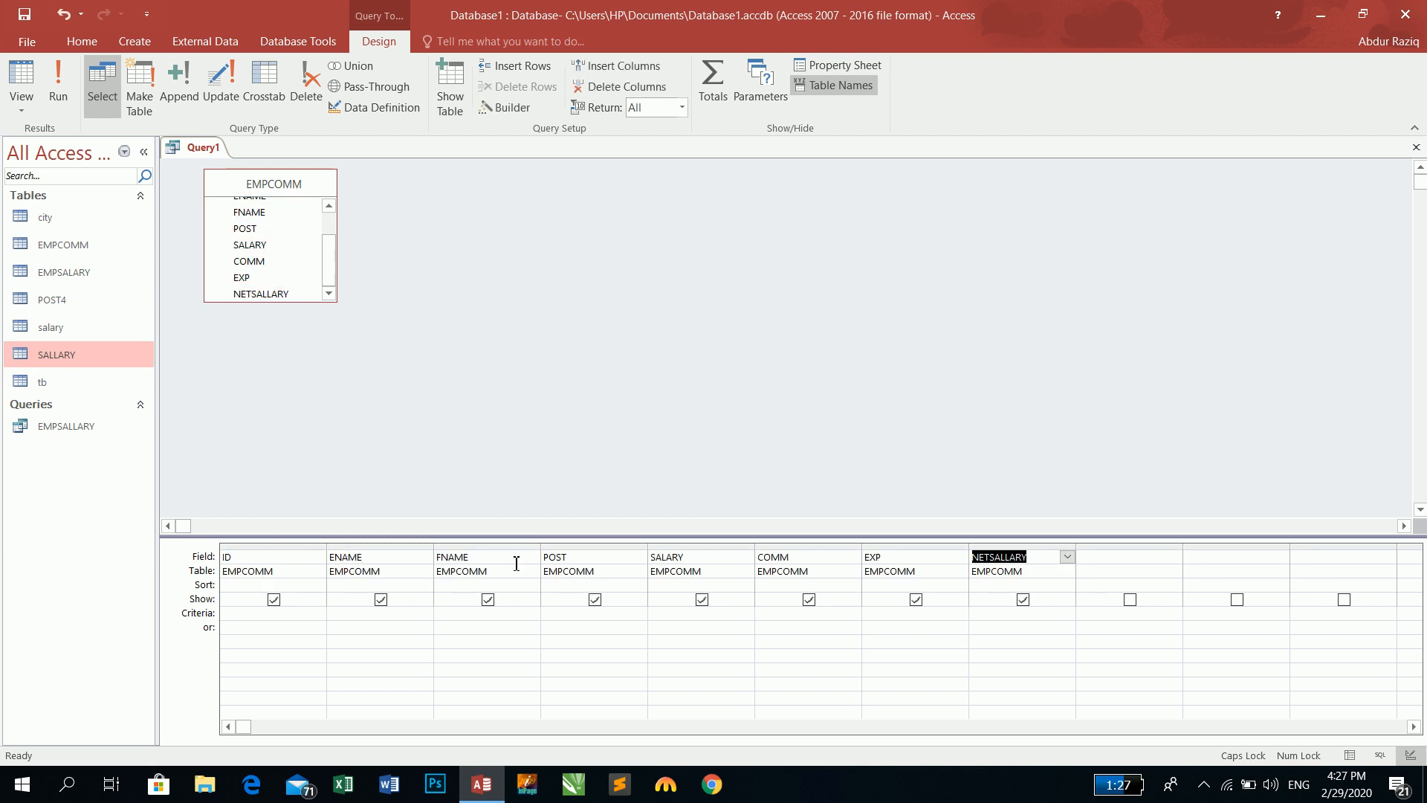
# - Begin the COMM column's expression with =IIF([POST]="DRIVER",[SALARY]/100*10 to give drivers a 10 percent commission
pyautogui.click(810, 559)
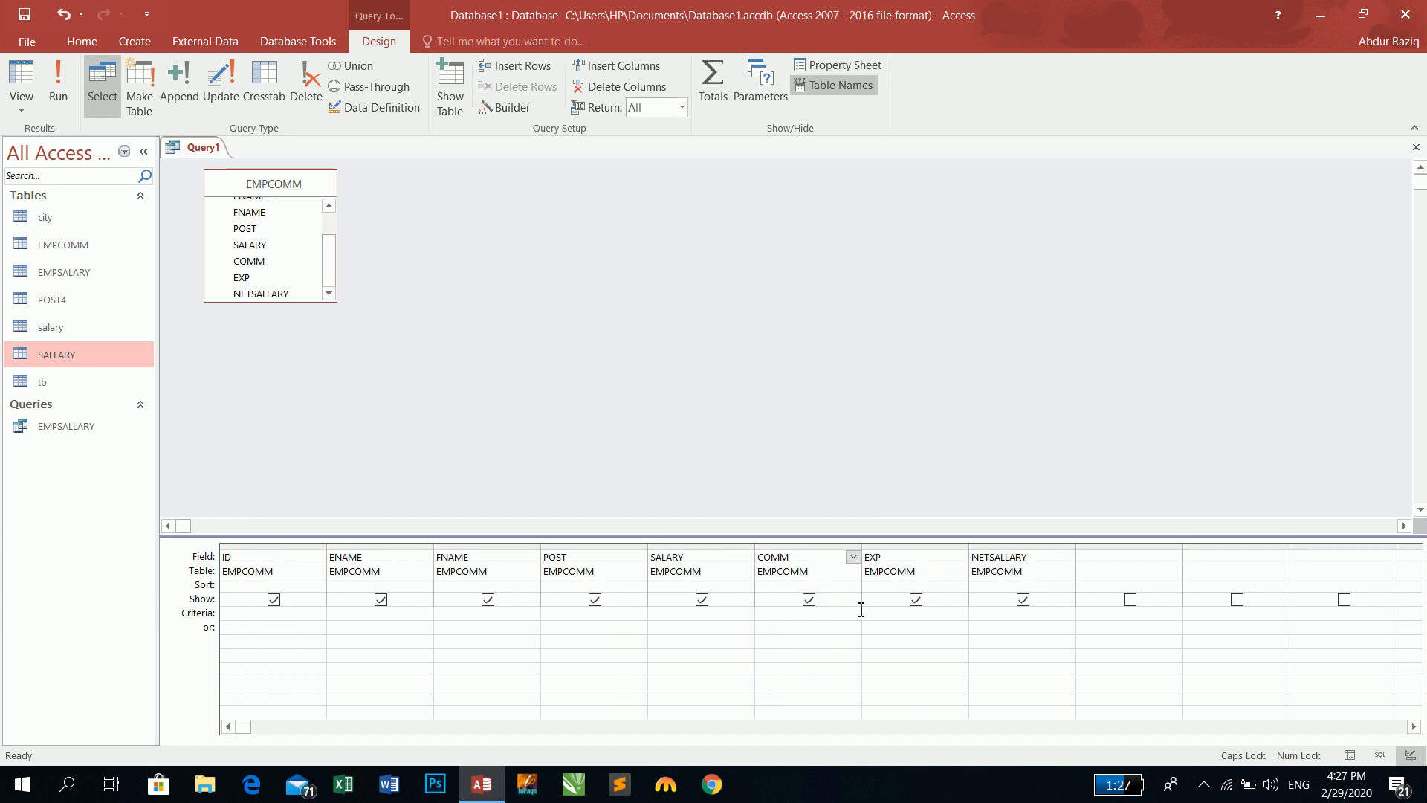
pyautogui.write(':')
pyautogui.write('=IIF(')
pyautogui.write('[SALARY')
pyautogui.press('BackSpace')
pyautogui.press('BackSpace')
pyautogui.press('BackSpace')
pyautogui.press('BackSpace')
pyautogui.press('BackSpace')
pyautogui.press('BackSpace')
pyautogui.write('POST]')
pyautogui.write('=')
pyautogui.write('"')
pyautogui.write('DRIVER')
pyautogui.write(',[SA')
pyautogui.write('LARY')
pyautogui.write(']/100*')
pyautogui.write('10')
# - Extend the COMM expression with a nested IIF([POST]="DOCTOR",[SALARY]/100*20 condition for doctors
pyautogui.write(',IIF(')
pyautogui.write('[POST')
pyautogui.write(']="')
pyautogui.write('DOCTOR')
pyautogui.write('",[SALAR')
pyautogui.write('Y]/')
pyautogui.write('100')
pyautogui.write('*20')
# - Enlarge the COMM expression in the Zoom window and complete it with IIF([POST]="ENGINEER",[SALARY]/100*15)))
pyautogui.rightClick(819, 556)
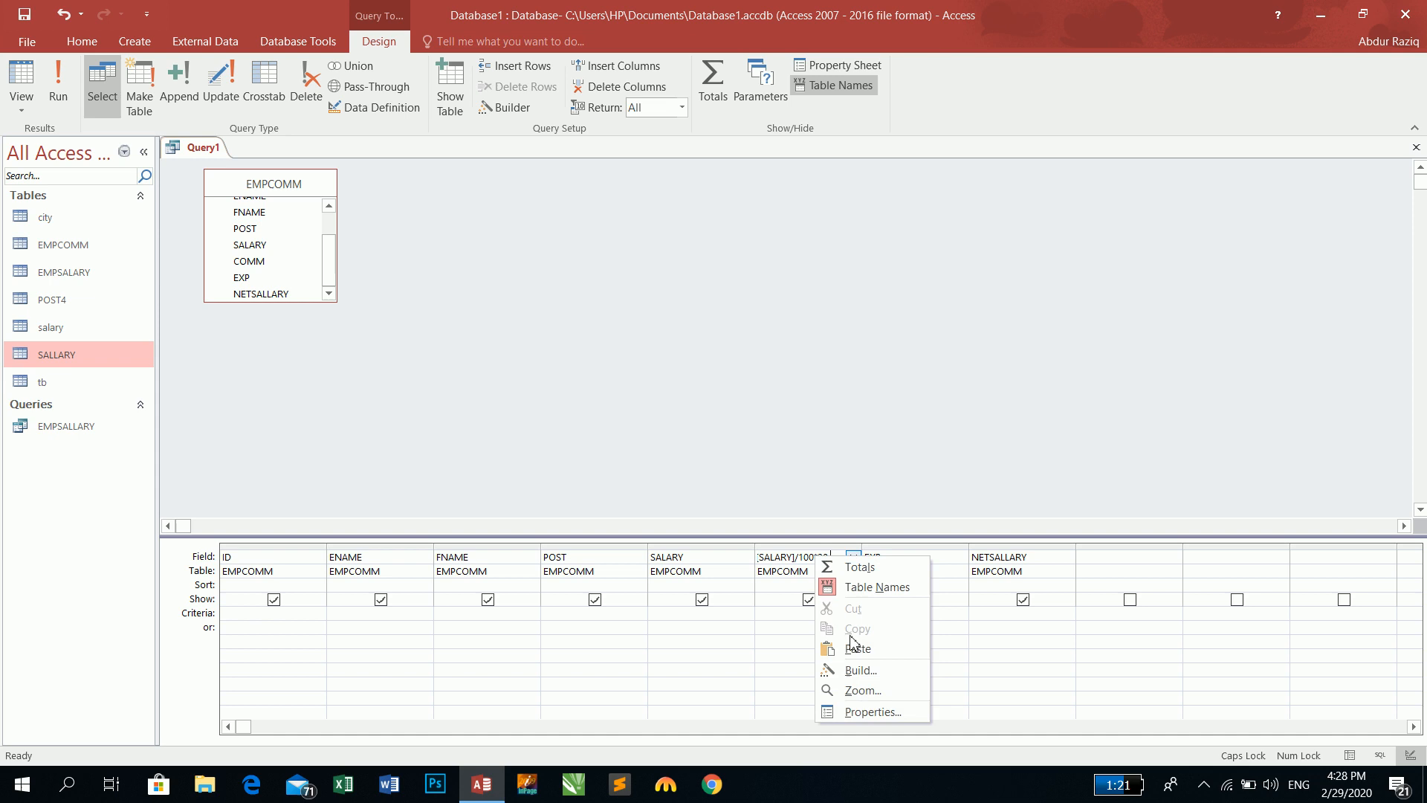
pyautogui.click(853, 684)
pyautogui.click(781, 290)
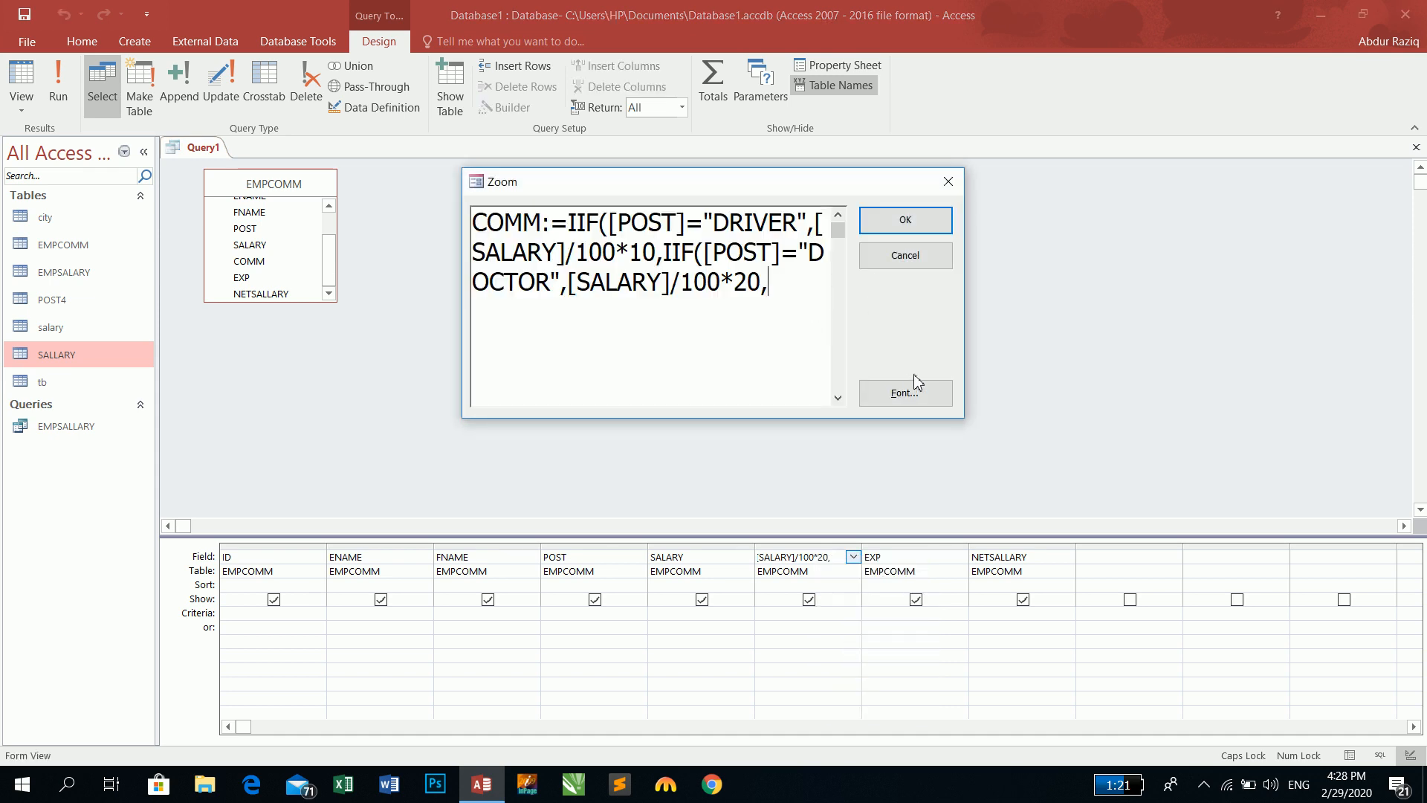
pyautogui.write('IIF([POST]=')
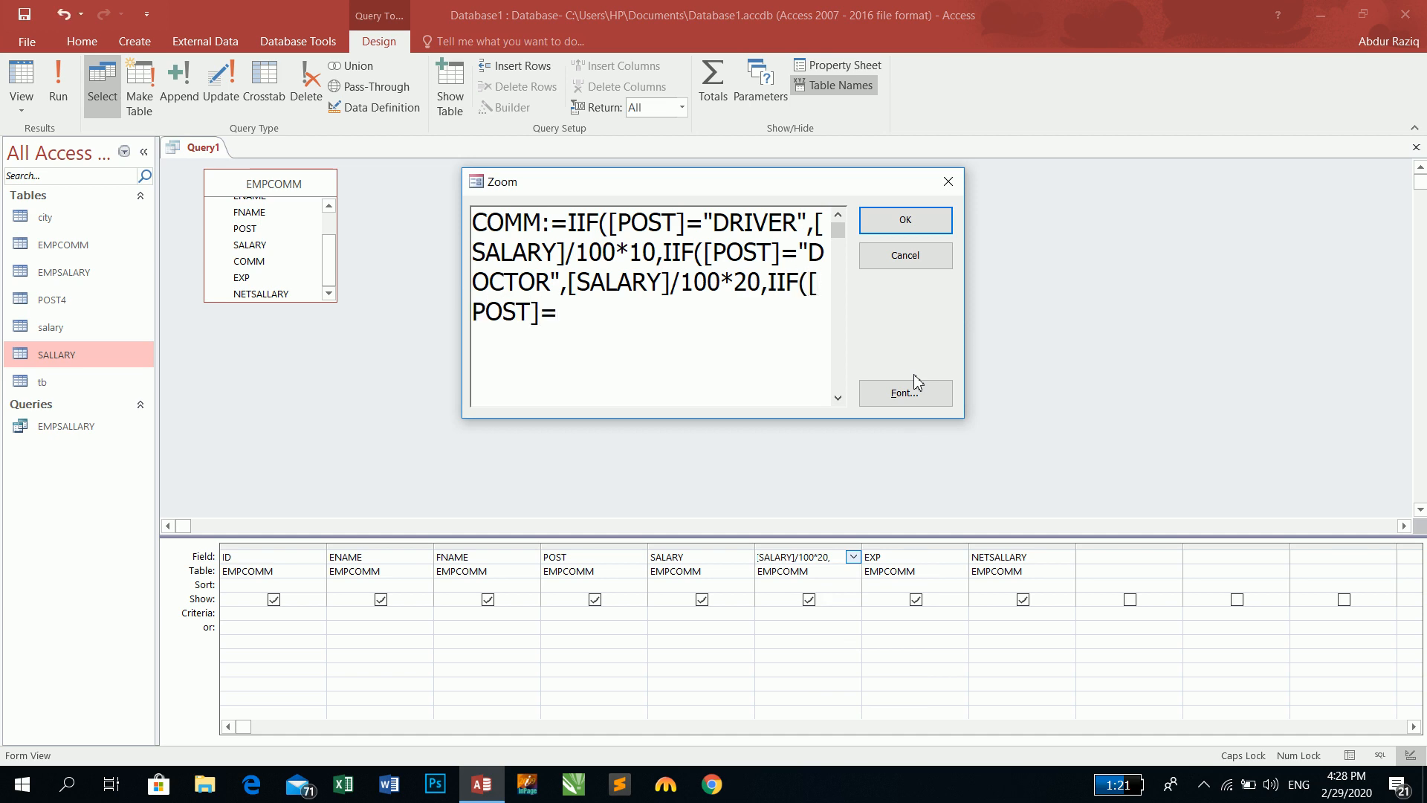
pyautogui.write('"ENGINEER",')
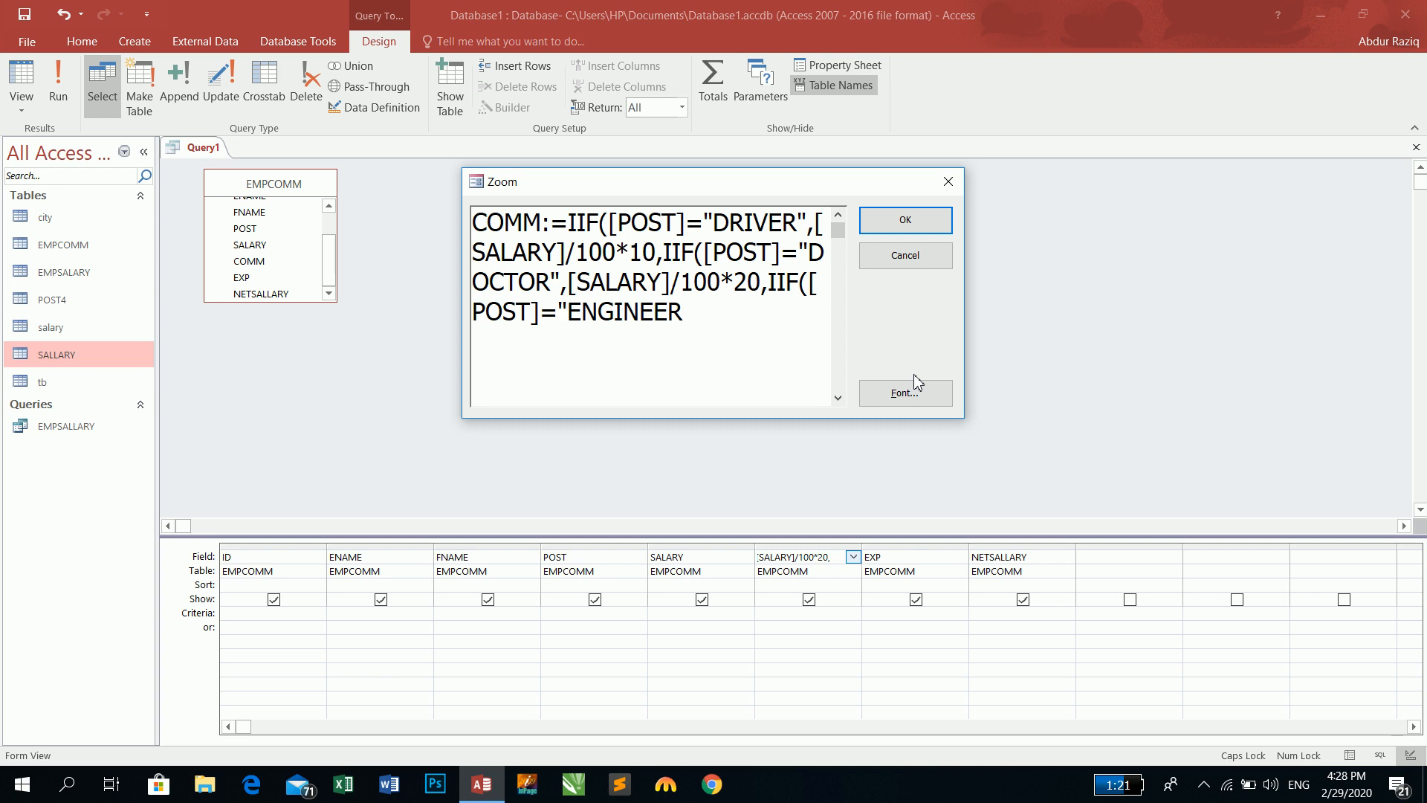
pyautogui.write('[SALARY]/')
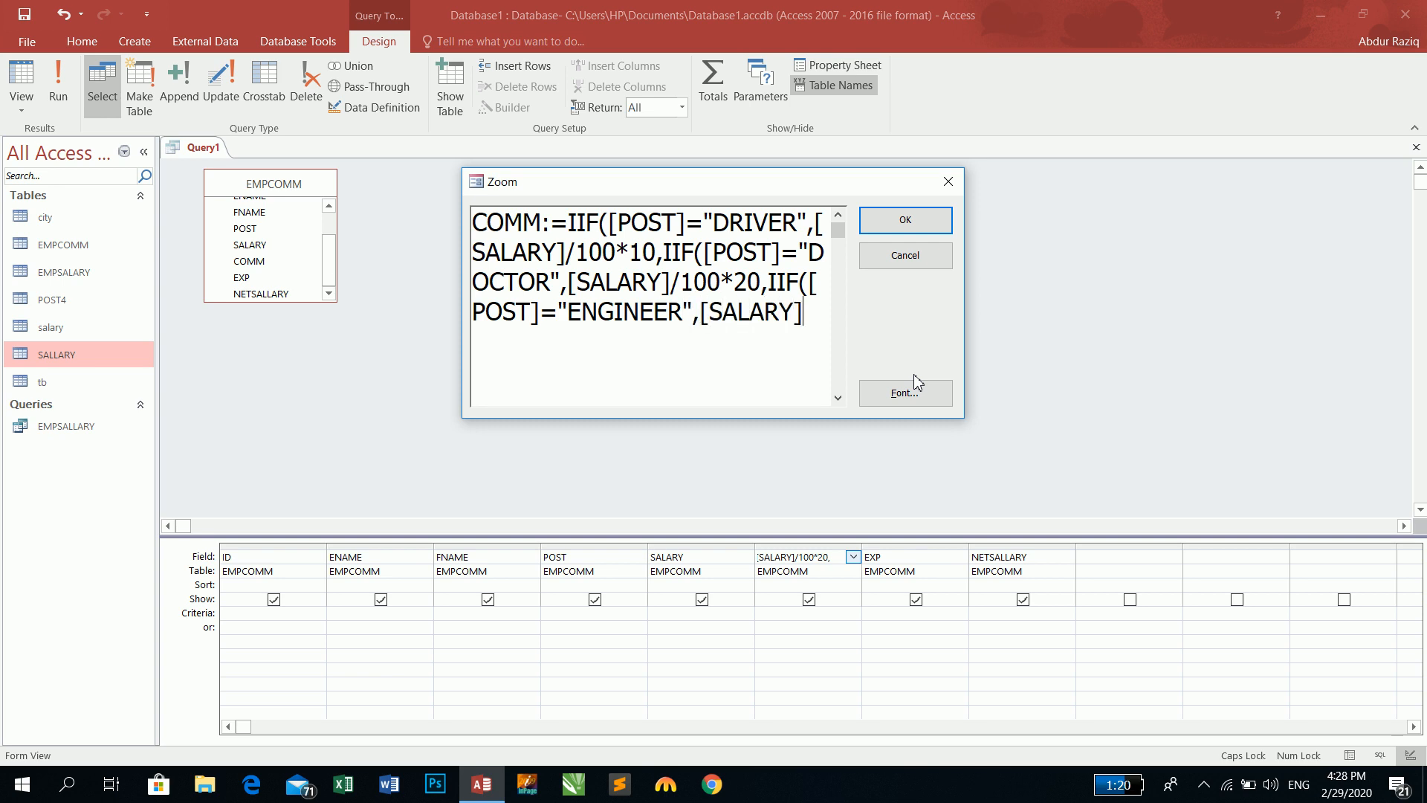
pyautogui.write('100*15')
pyautogui.write('))')
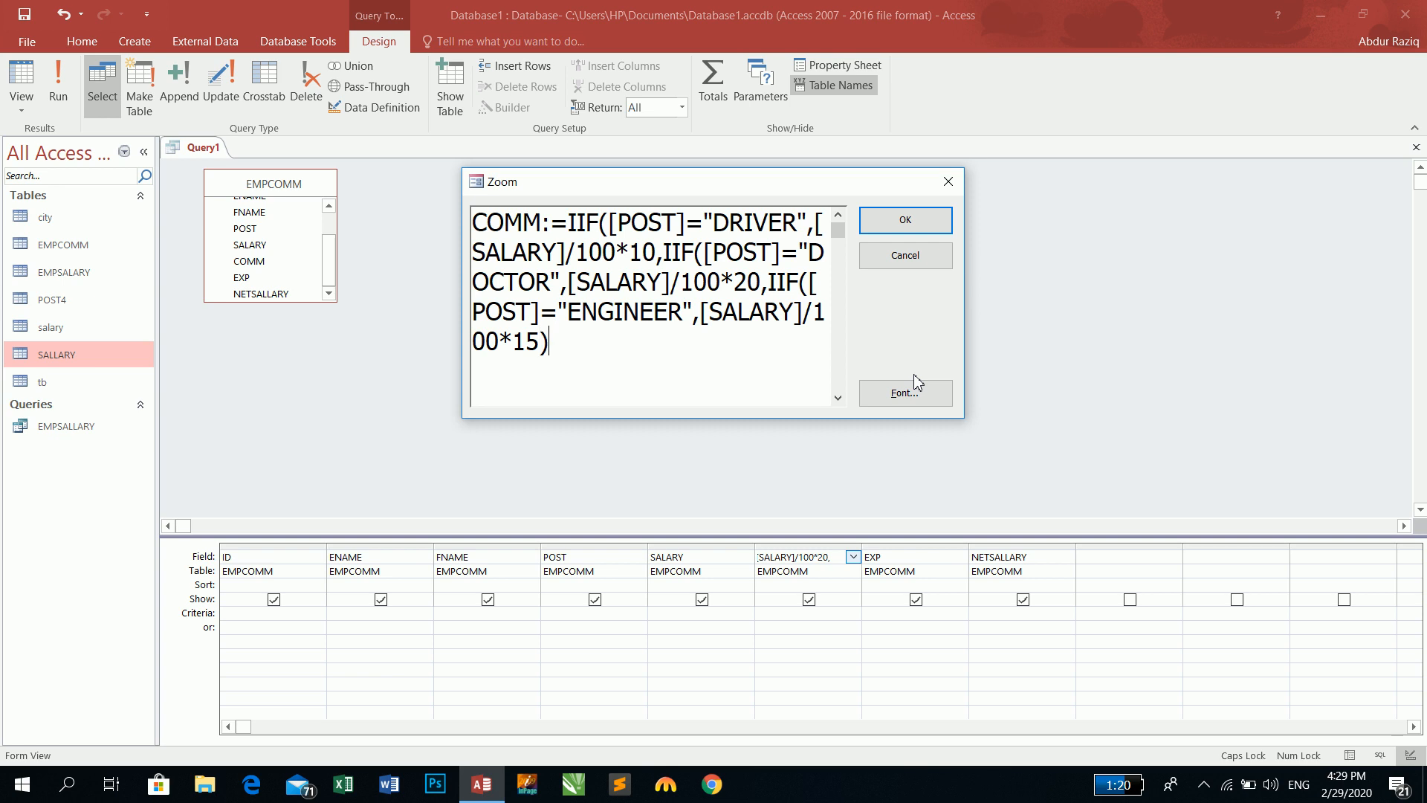
pyautogui.write(')')
pyautogui.click(920, 224)
# - Save the query as EMPSALLARY COMM
pyautogui.hotkey('ctrl', 's')
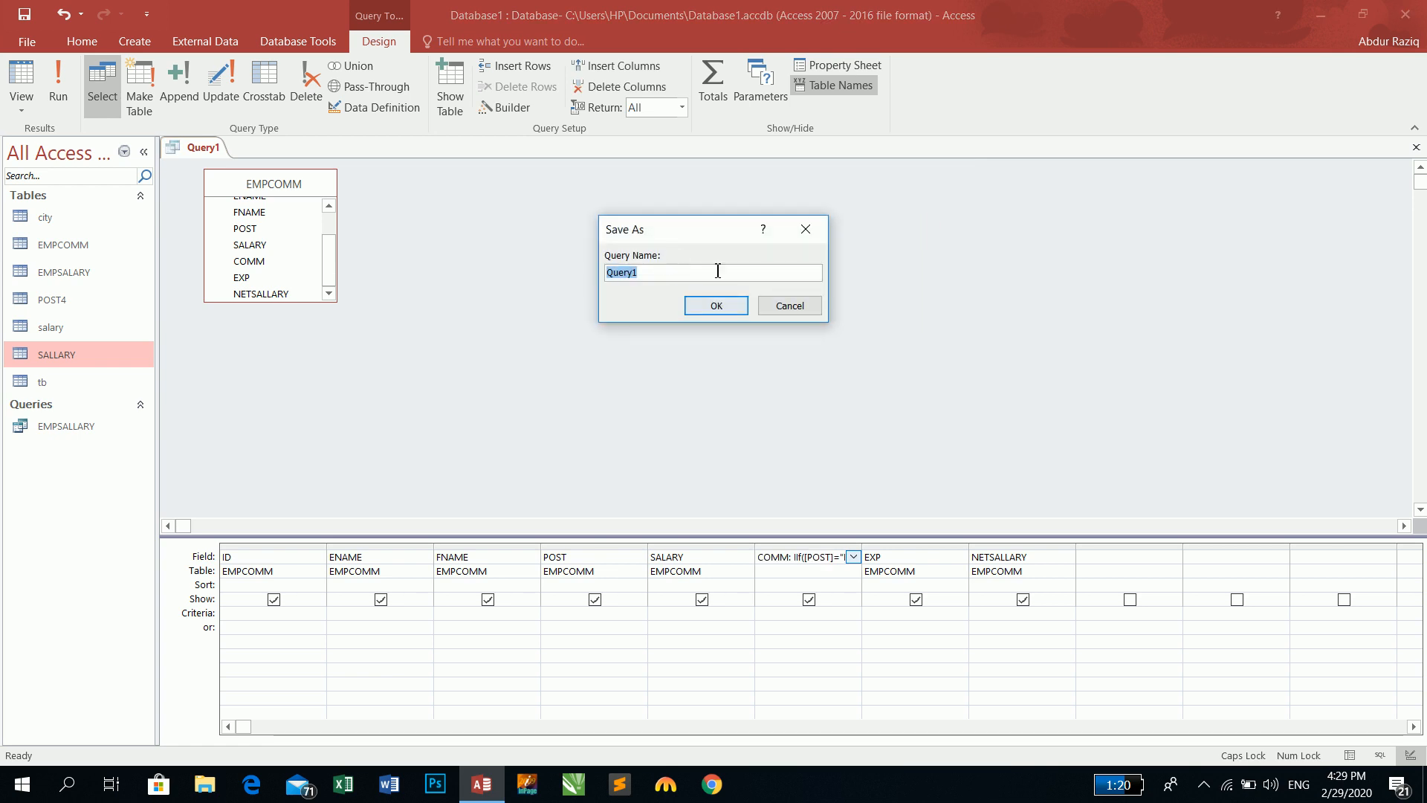
pyautogui.write('EMPSALLARY COMM')
pyautogui.press('Return')
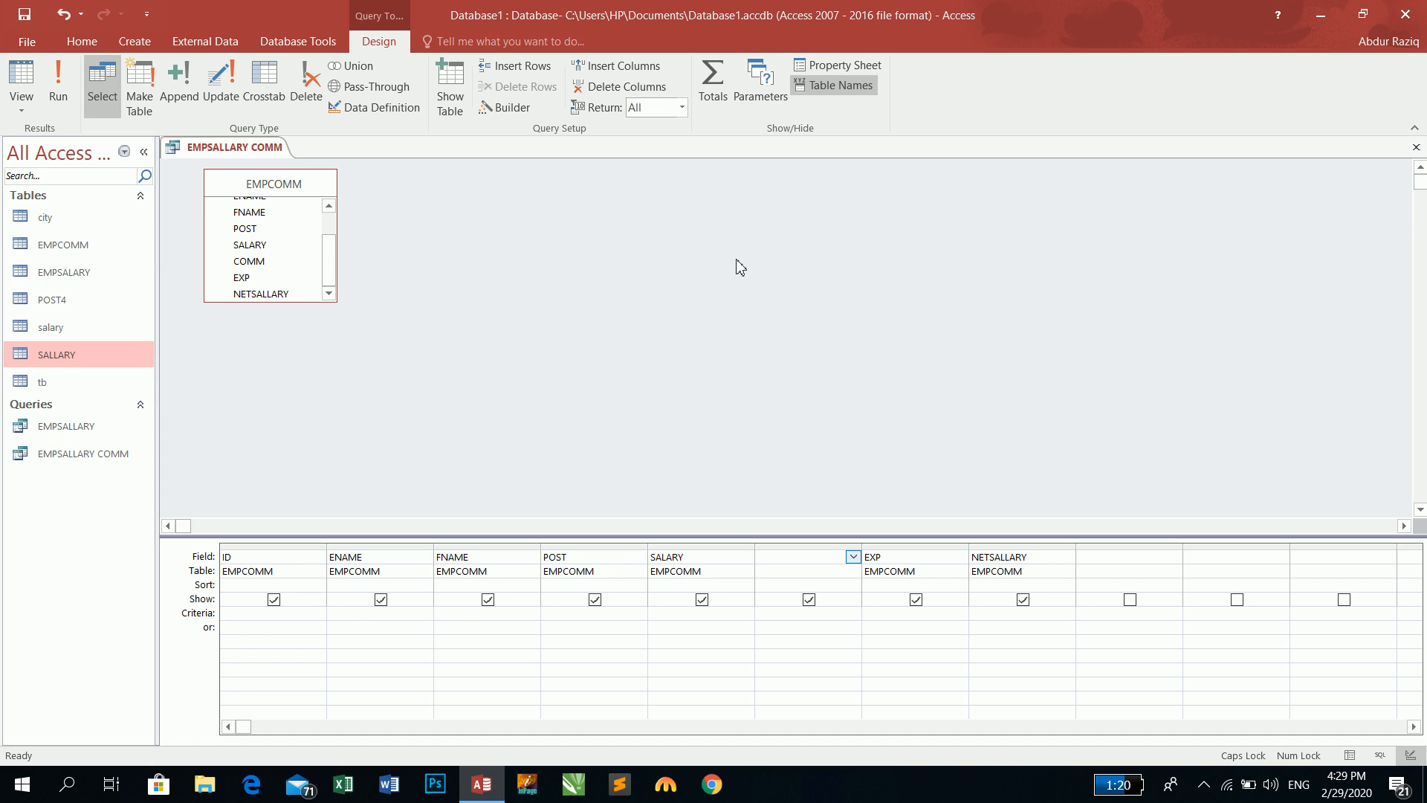
# - Run the query and start the first record with the employee's name, the FNAME value and the post DRIVER
pyautogui.click(58, 85)
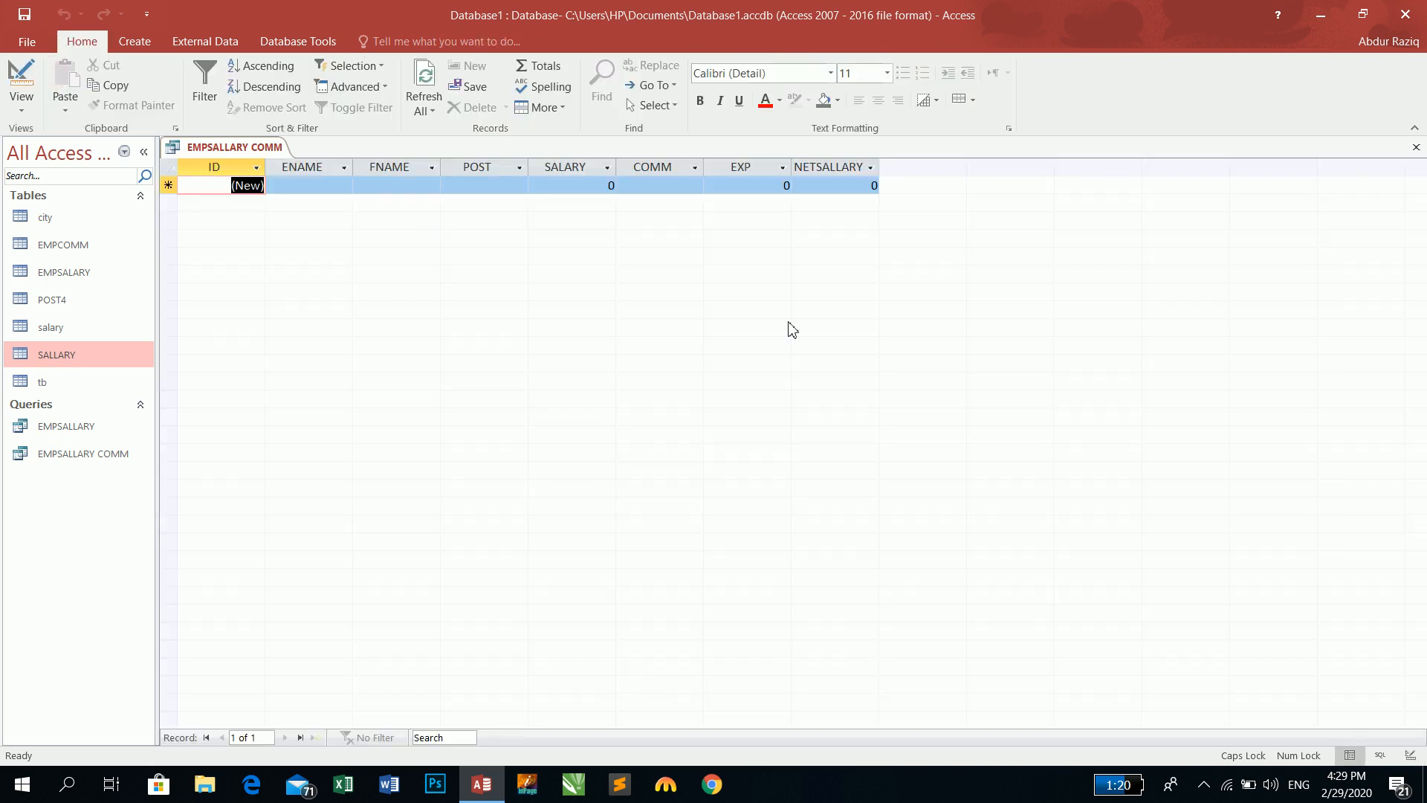
pyautogui.press('Tab')
pyautogui.write('AKBAR')
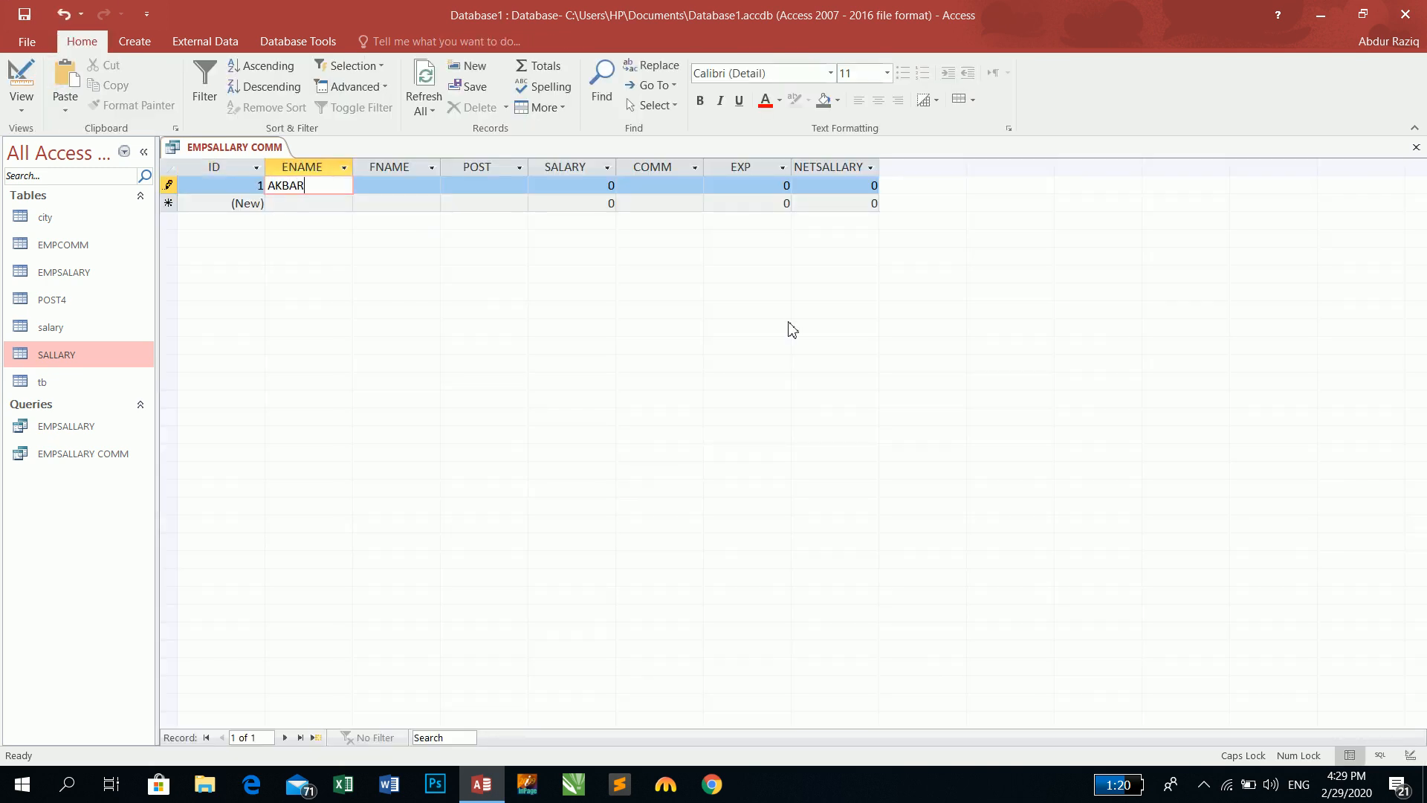
pyautogui.press('Tab')
pyautogui.write('JAMAL')
pyautogui.press('Tab')
pyautogui.write('DRIVER')
pyautogui.press('Tab')
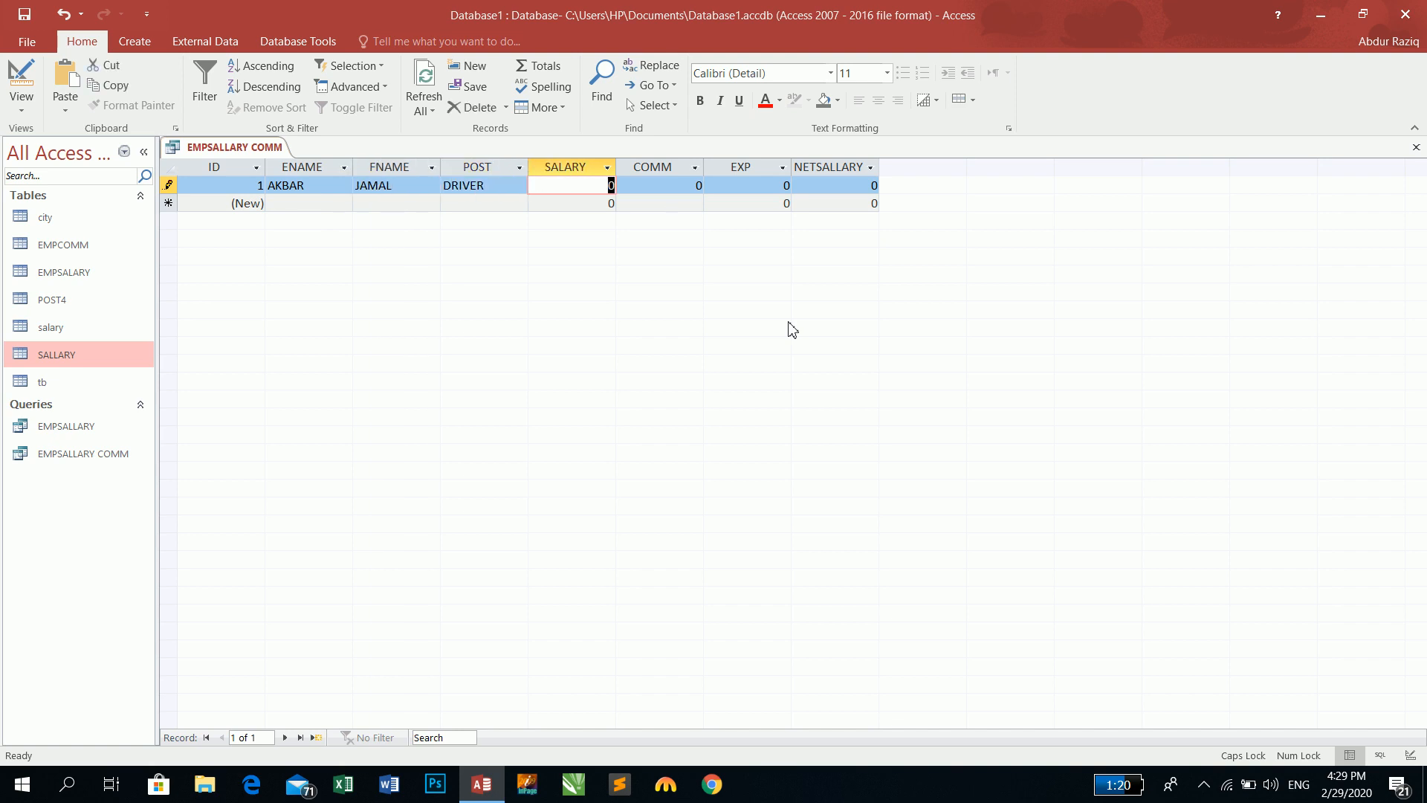
# - Set the driver's SALARY to 9000 and EXP to 100, leaving COMM to its calculation
pyautogui.write('9000')
pyautogui.press('Tab')
pyautogui.write('900')
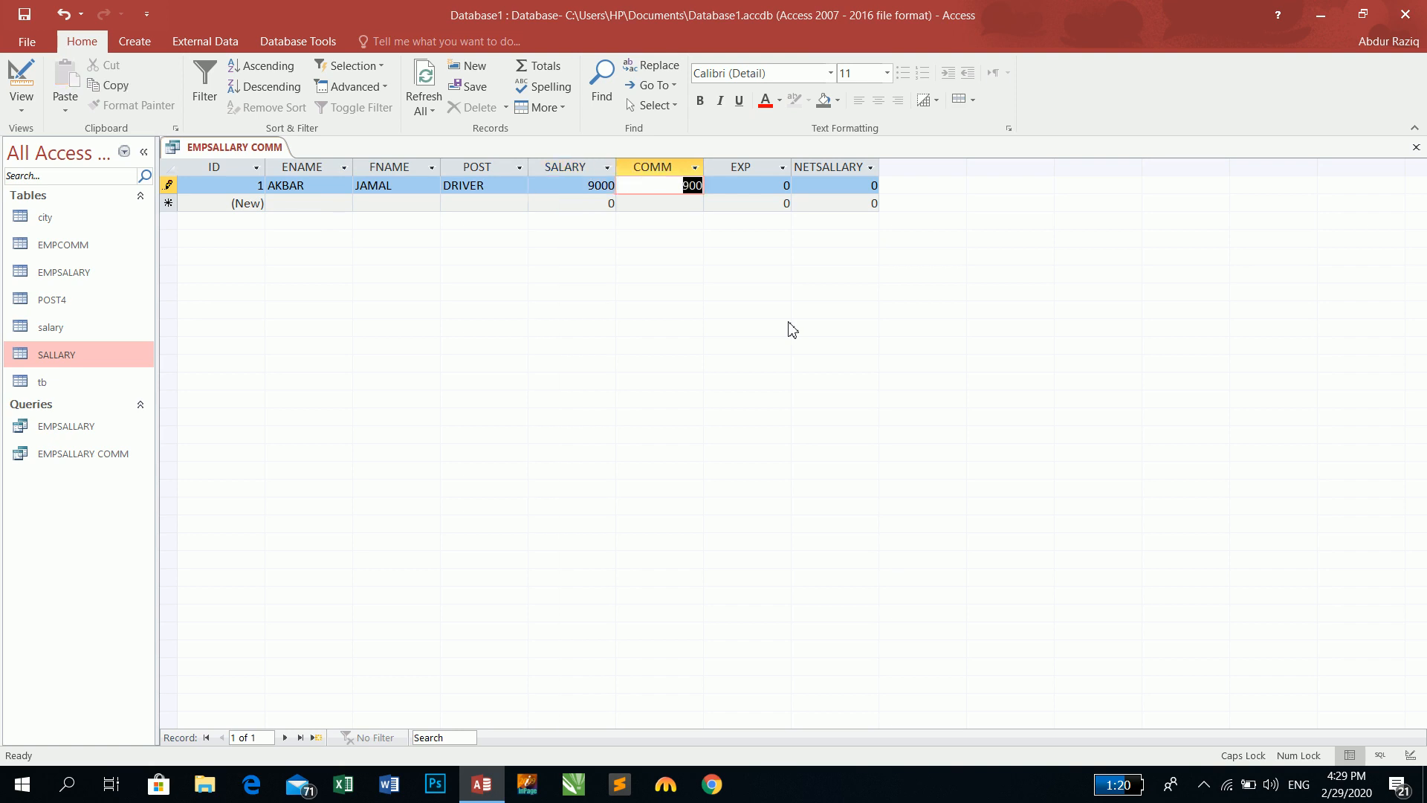
pyautogui.press('Tab')
pyautogui.write('100')
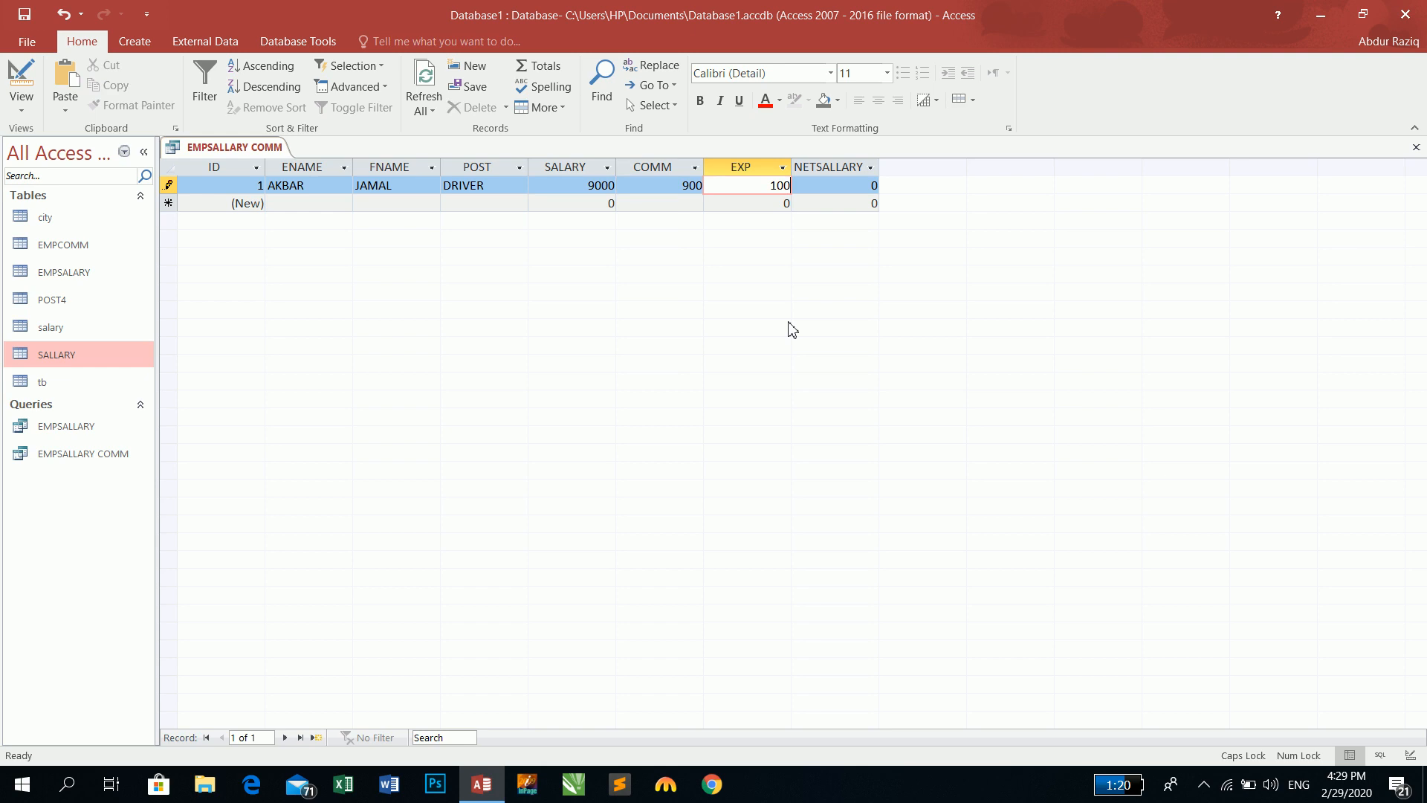
pyautogui.press('Tab')
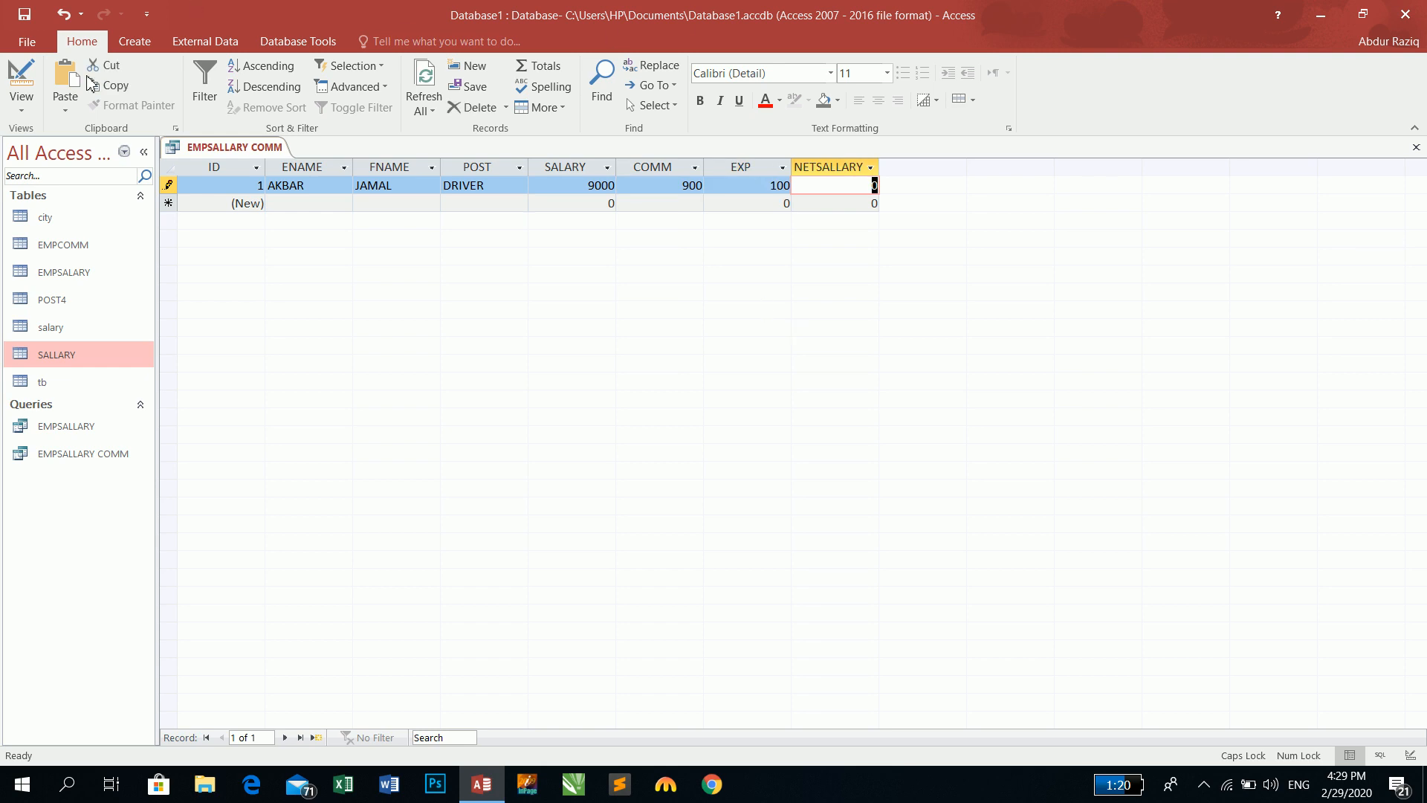
# - Define the NETSALLARY column in the query design as SALARY+COMM-EXP and run the query
pyautogui.click(24, 87)
pyautogui.click(1035, 557)
pyautogui.write(':=')
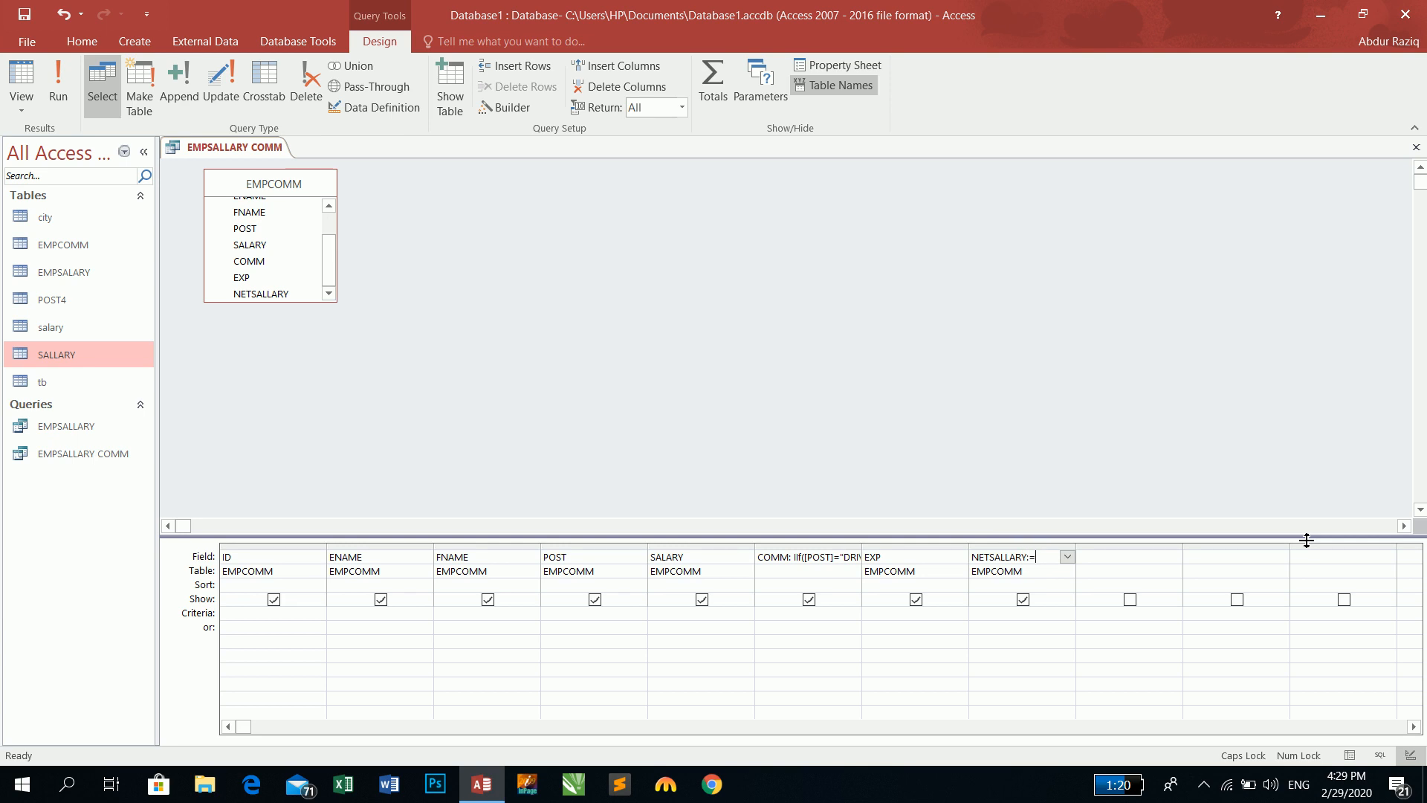
pyautogui.write('SALARY')
pyautogui.write('+COMM')
pyautogui.write('-EXP')
pyautogui.press('Return')
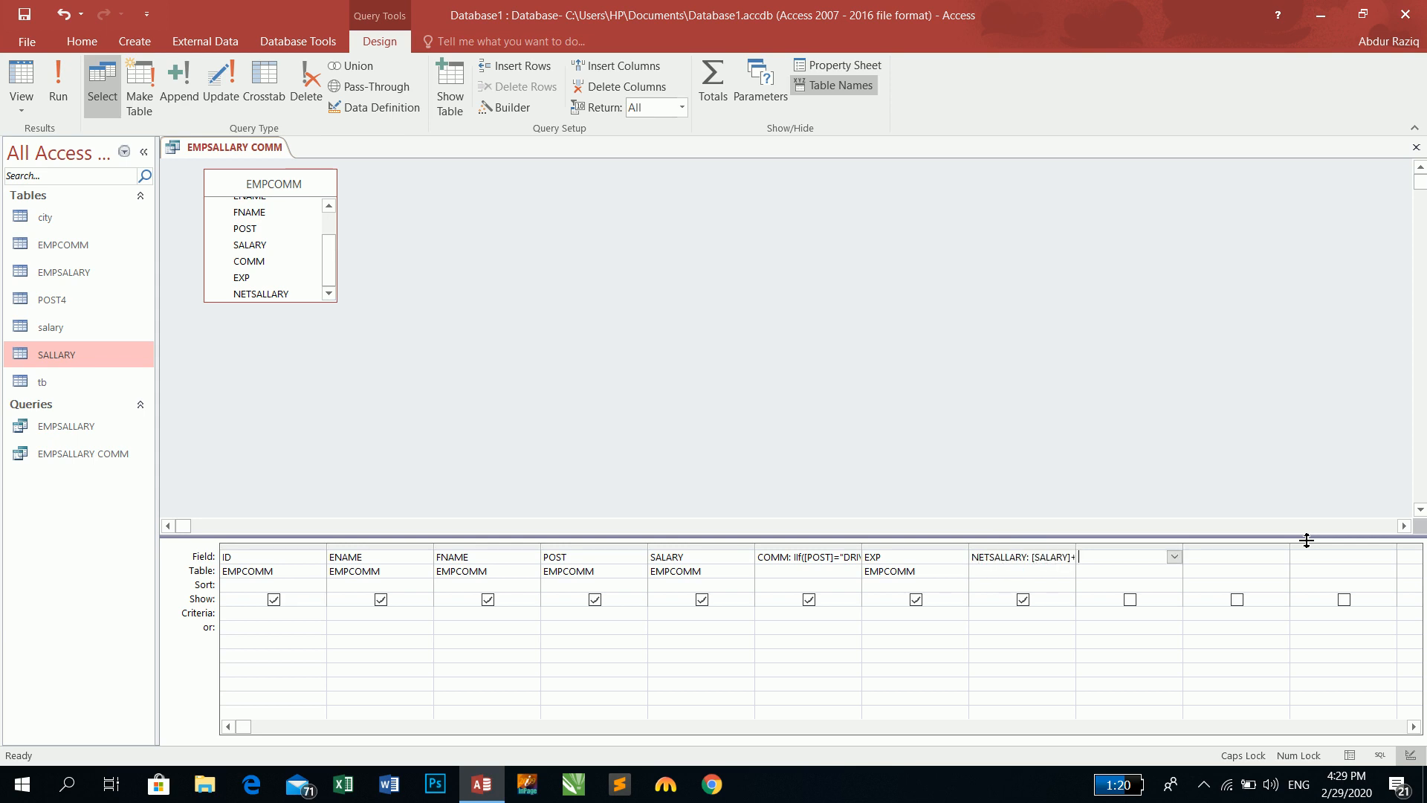
pyautogui.click(58, 82)
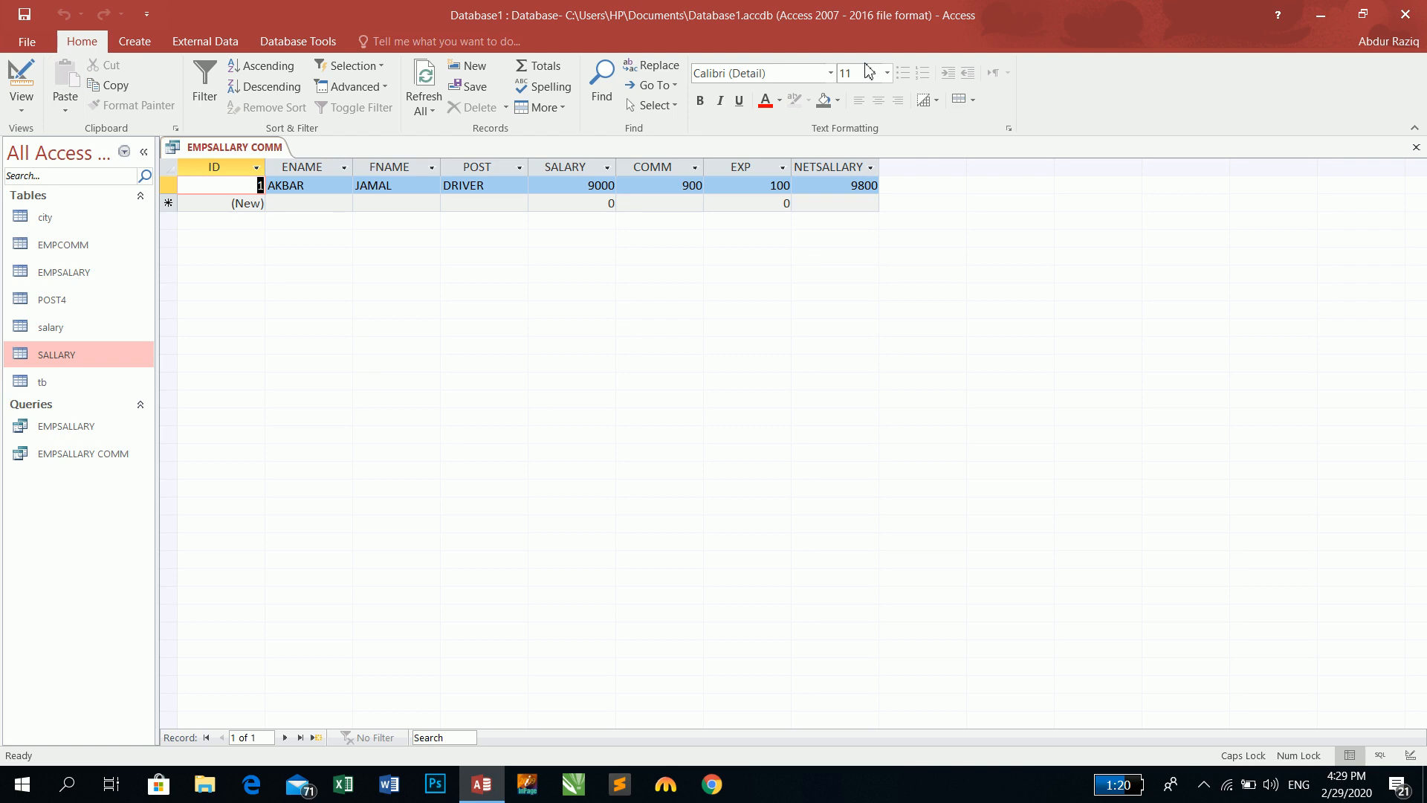
# - Start a second record with the employee's name, the FNAME value and the post DOCTOR
pyautogui.press('Tab')
pyautogui.press('Tab')
pyautogui.press('Tab')
pyautogui.press('Tab')
pyautogui.press('Tab')
pyautogui.press('Tab')
pyautogui.press('Tab')
pyautogui.press('Tab')
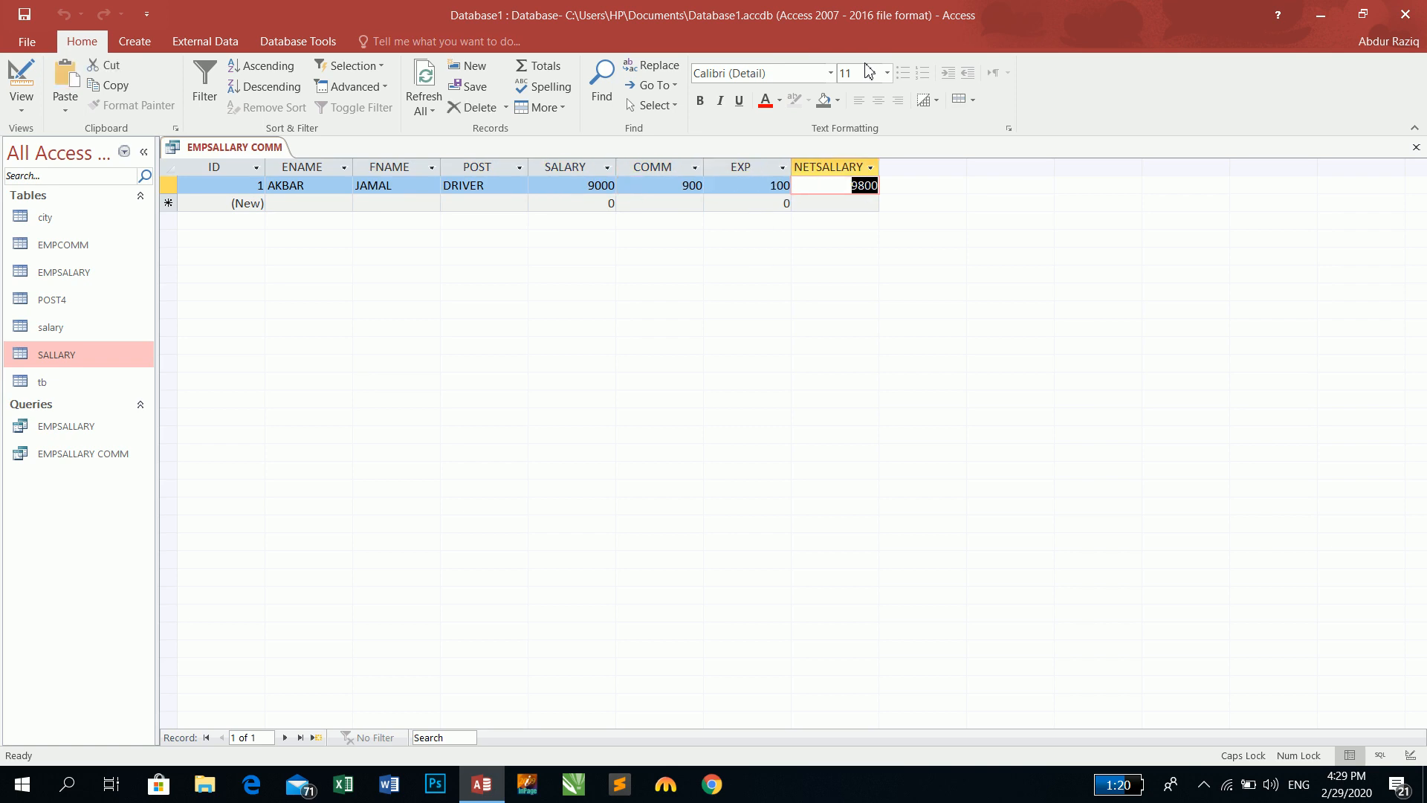
pyautogui.press('Tab')
pyautogui.write('AHMED')
pyautogui.press('Tab')
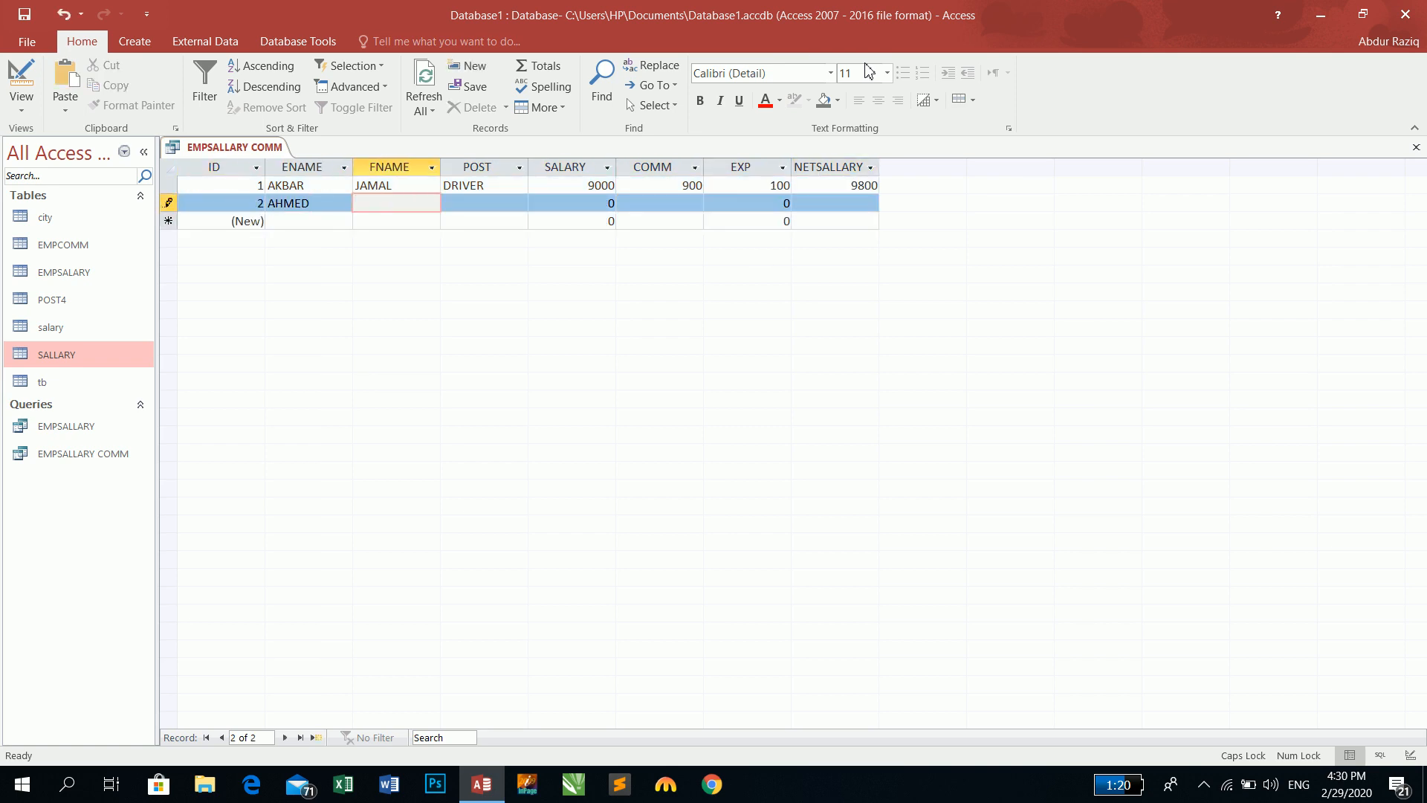
pyautogui.write('KAMAL')
pyautogui.press('Tab')
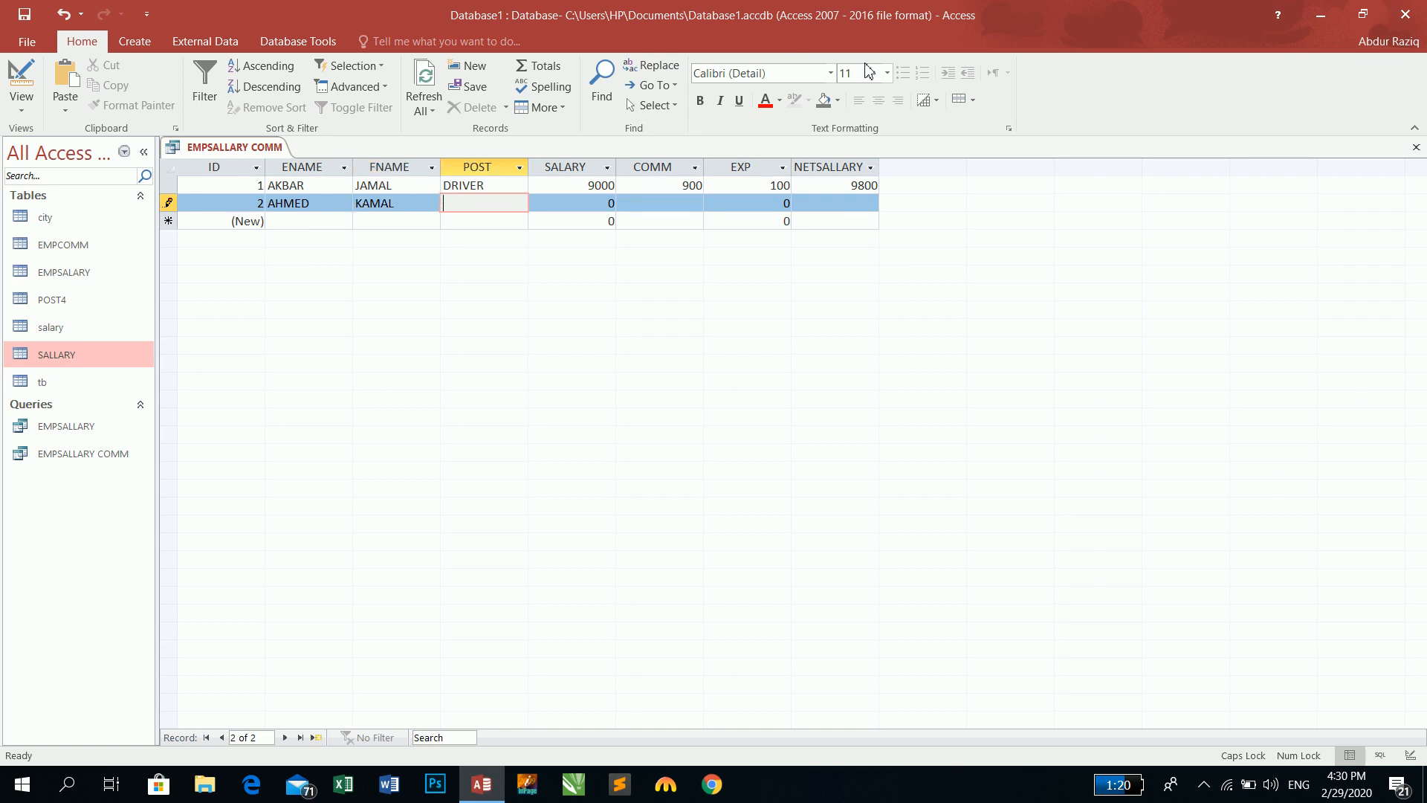
pyautogui.write('DOCTOR')
pyautogui.press('Tab')
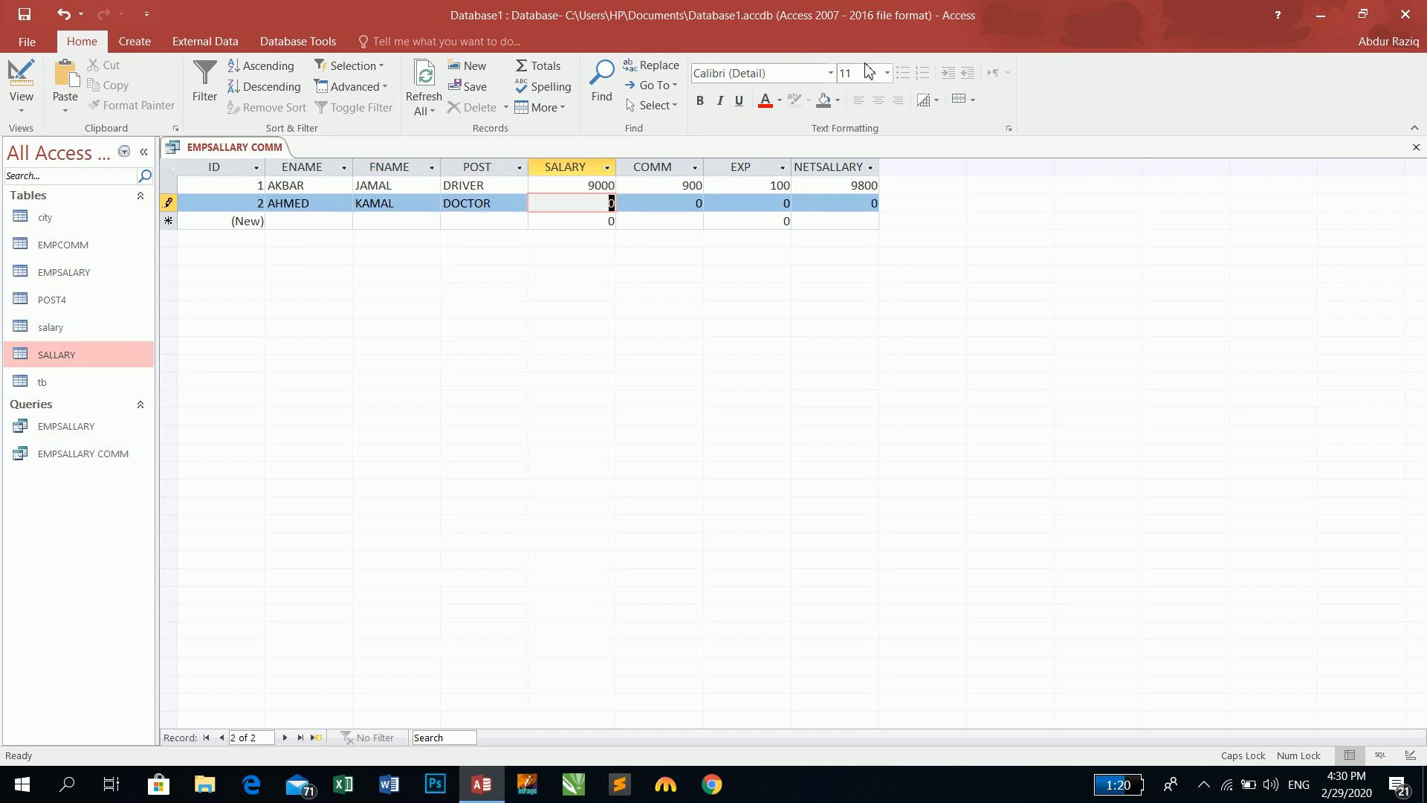
# - Set the doctor's SALARY to 50000 and EXP to 5000, completing the second record
pyautogui.write('50000')
pyautogui.press('Tab')
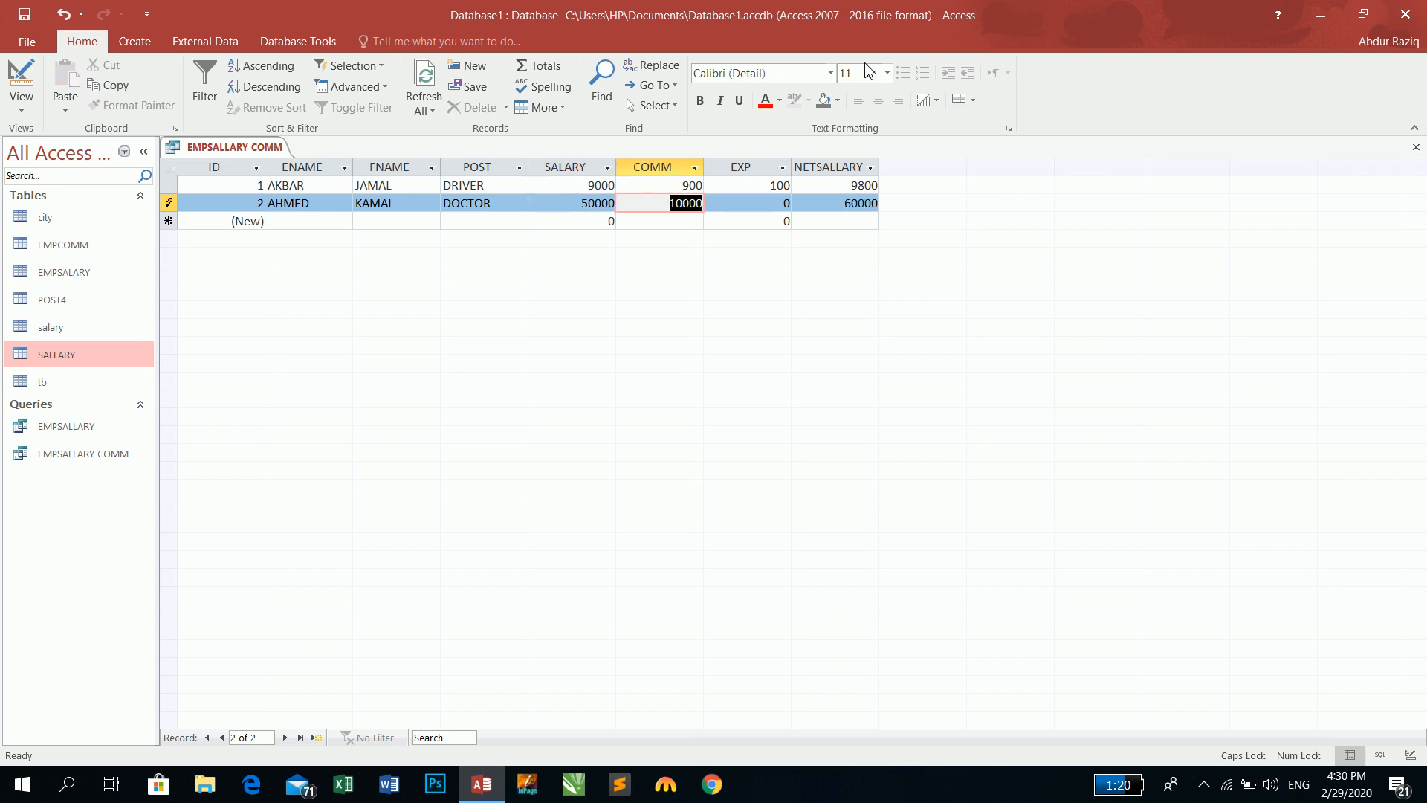
pyautogui.press('Tab')
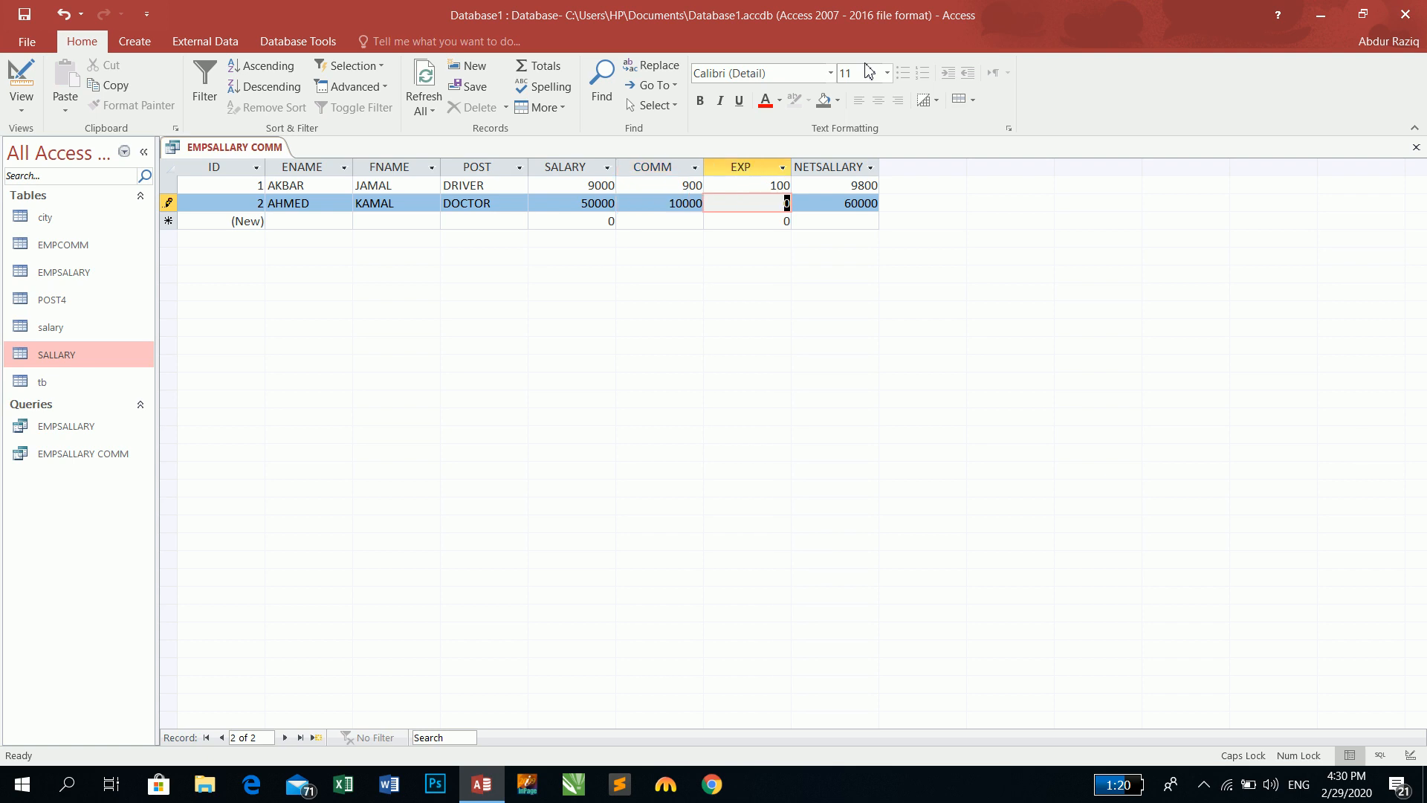
pyautogui.write('5000')
pyautogui.press('Tab')
pyautogui.press('Tab')
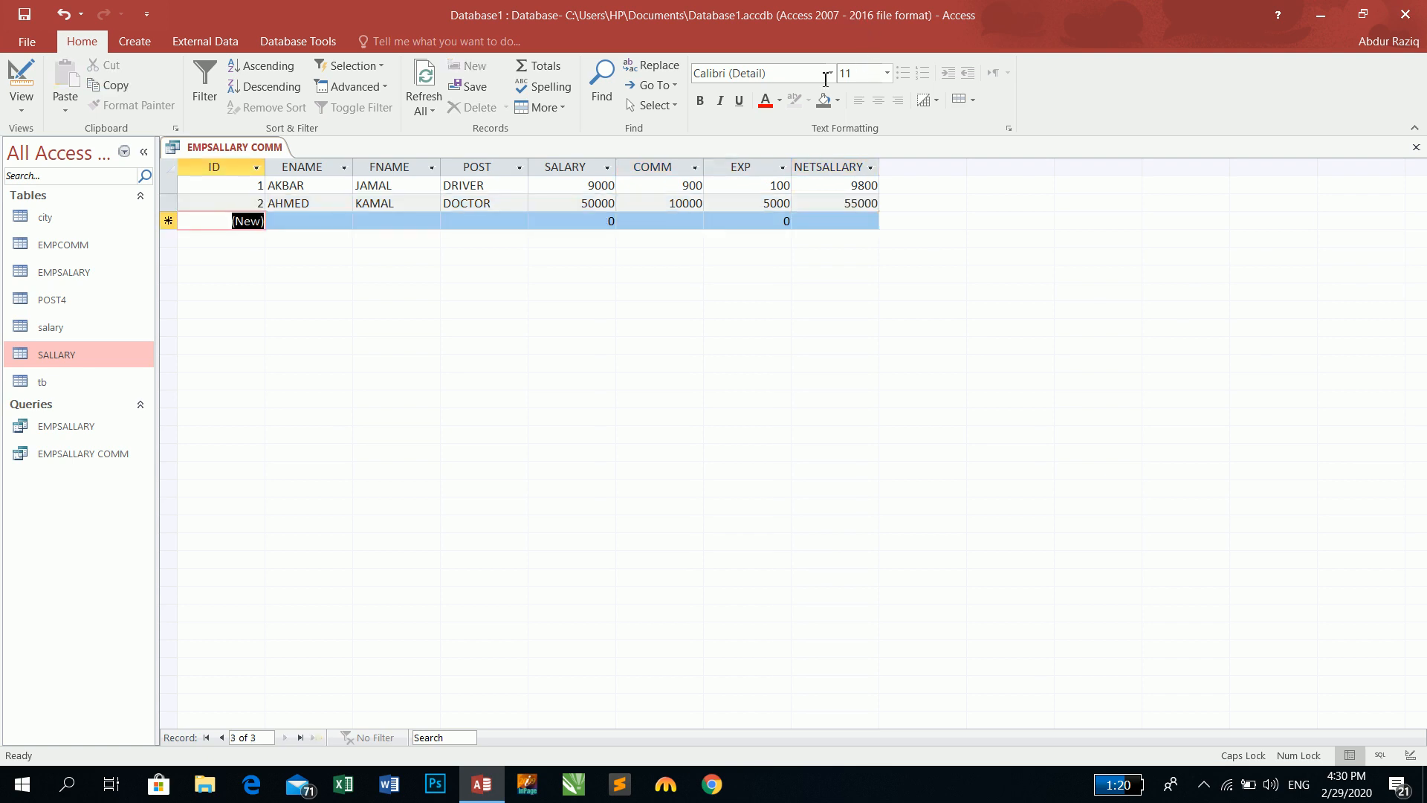
# - Add a Total row to the query results and set it to Sum for the SALARY and COMM columns
pyautogui.click(591, 221)
pyautogui.click(726, 221)
pyautogui.click(855, 221)
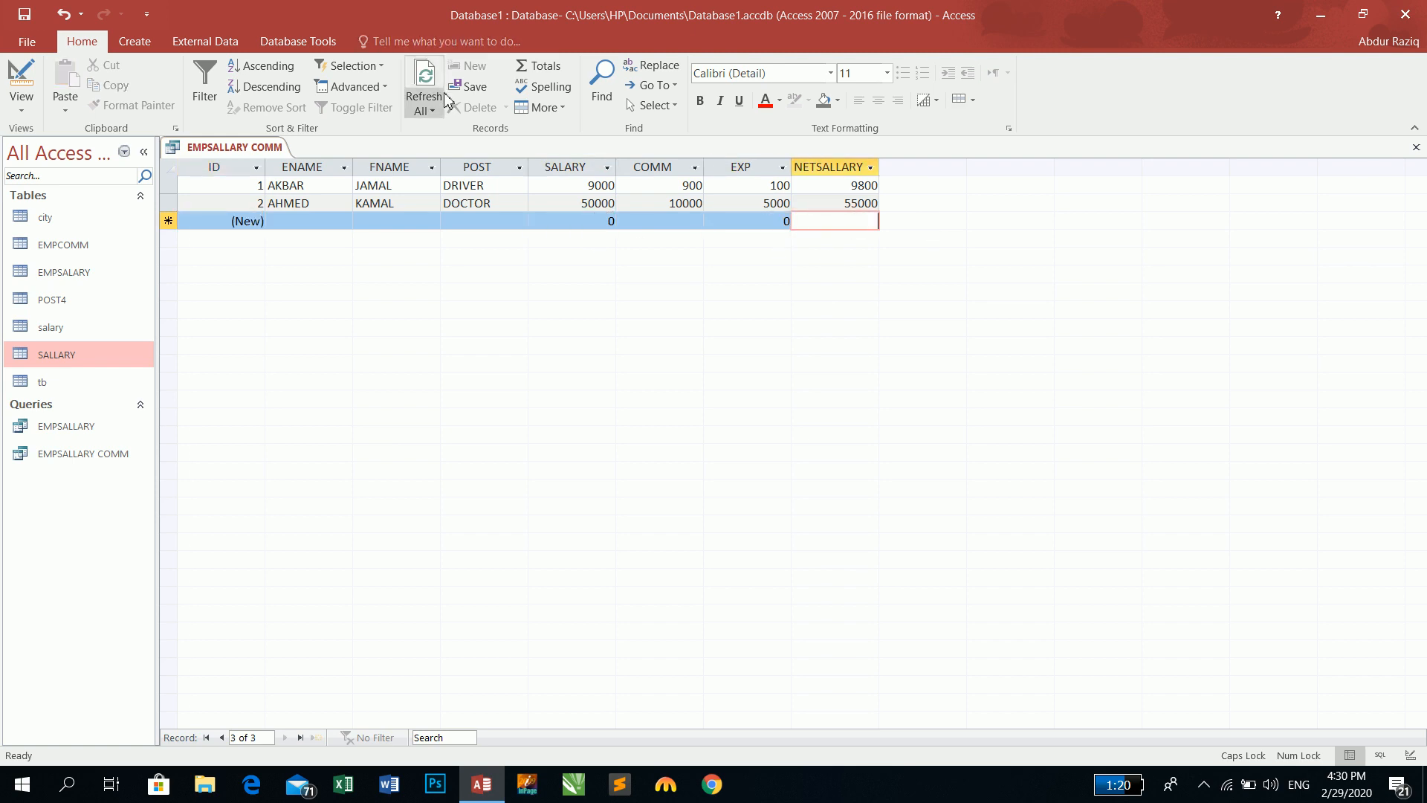
pyautogui.click(562, 73)
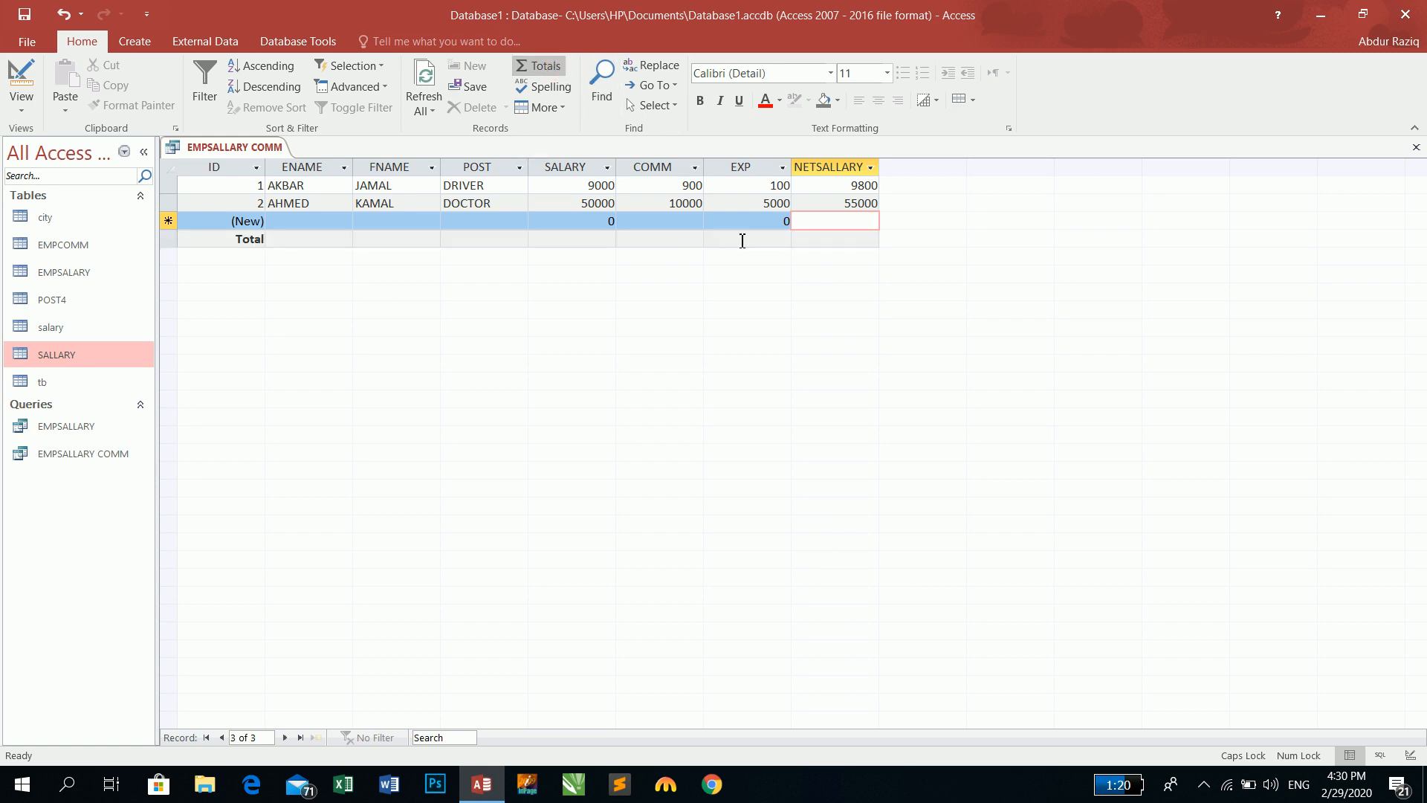
pyautogui.click(572, 238)
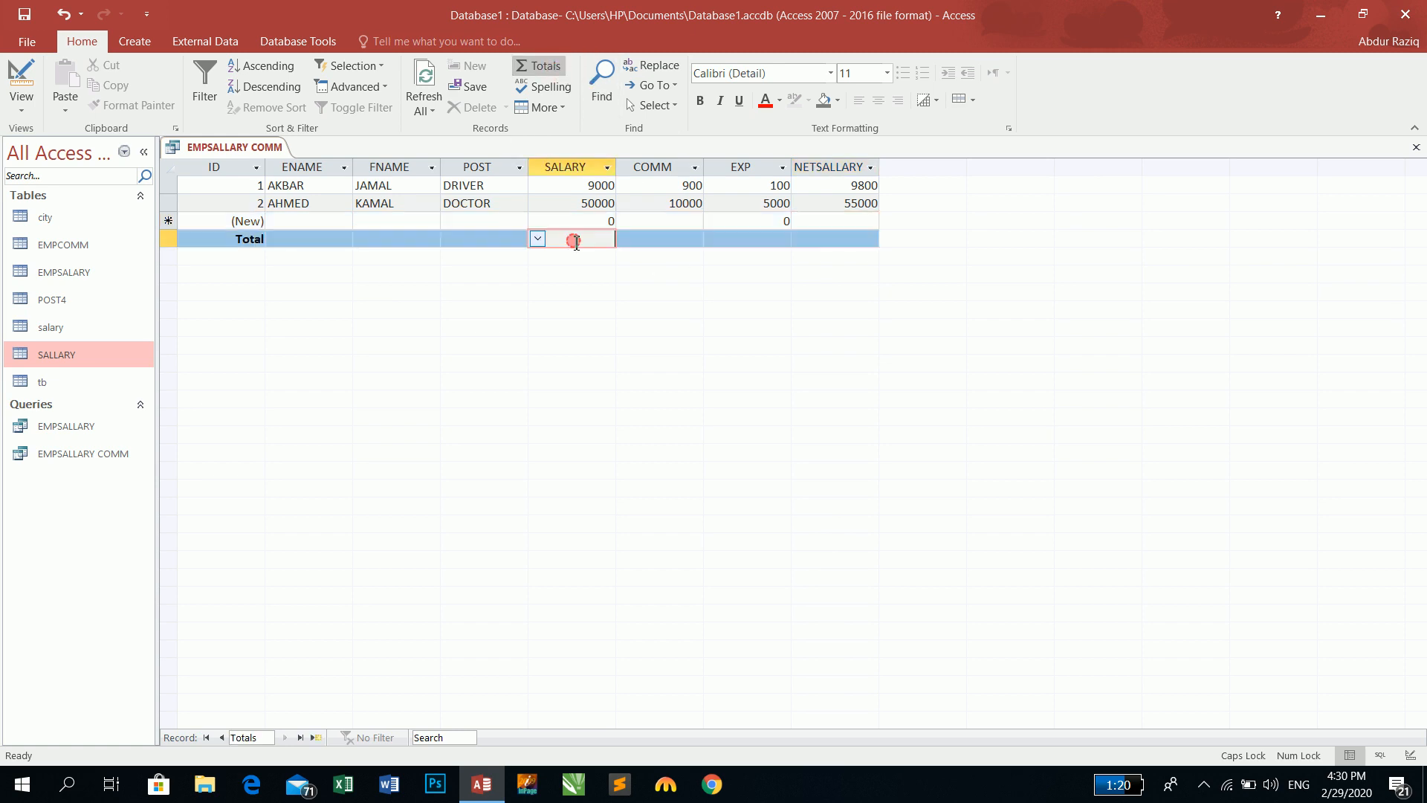
pyautogui.click(537, 239)
pyautogui.click(541, 275)
pyautogui.click(678, 239)
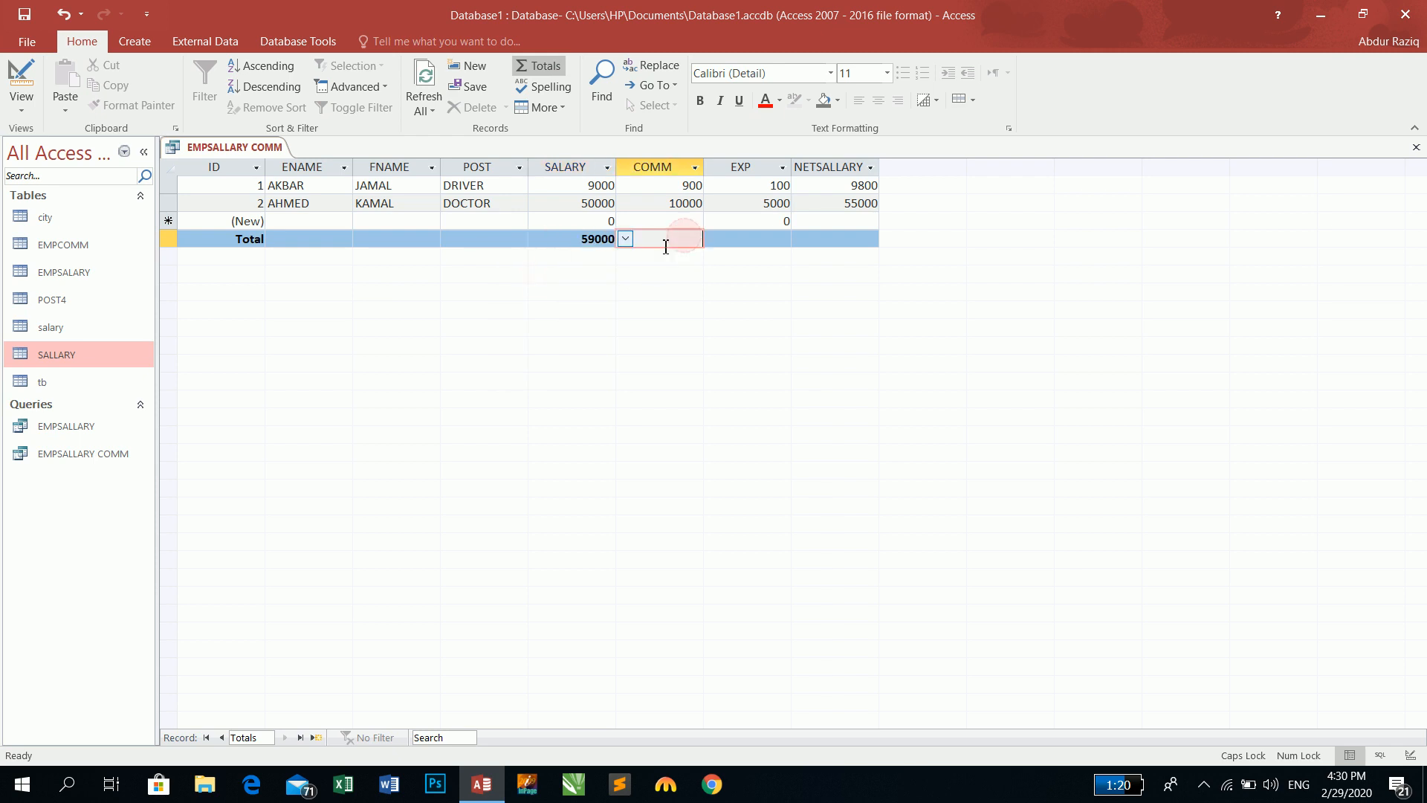
pyautogui.click(625, 238)
pyautogui.click(629, 276)
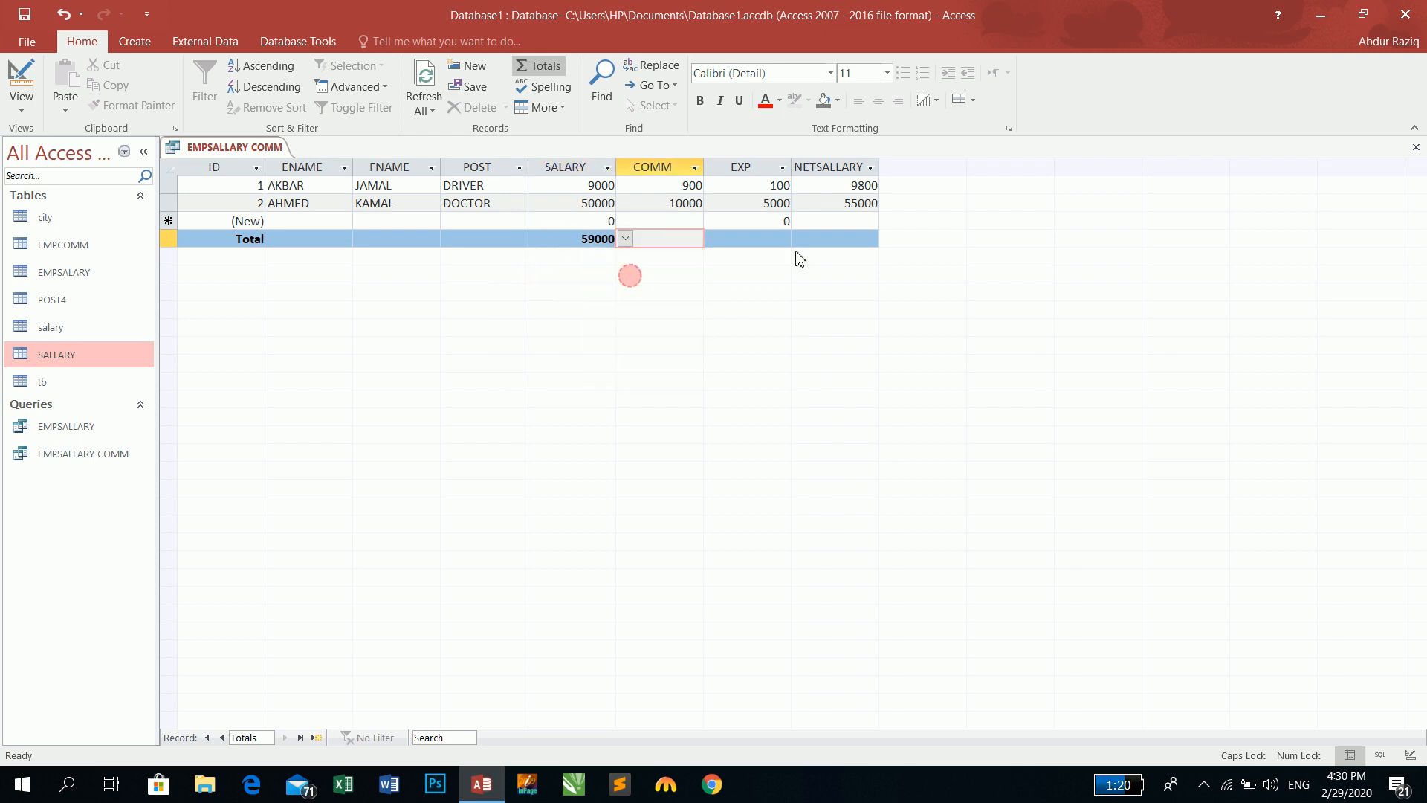
# - Set the Total row to Sum for the EXP and NETSALLARY columns
pyautogui.click(754, 239)
pyautogui.click(713, 239)
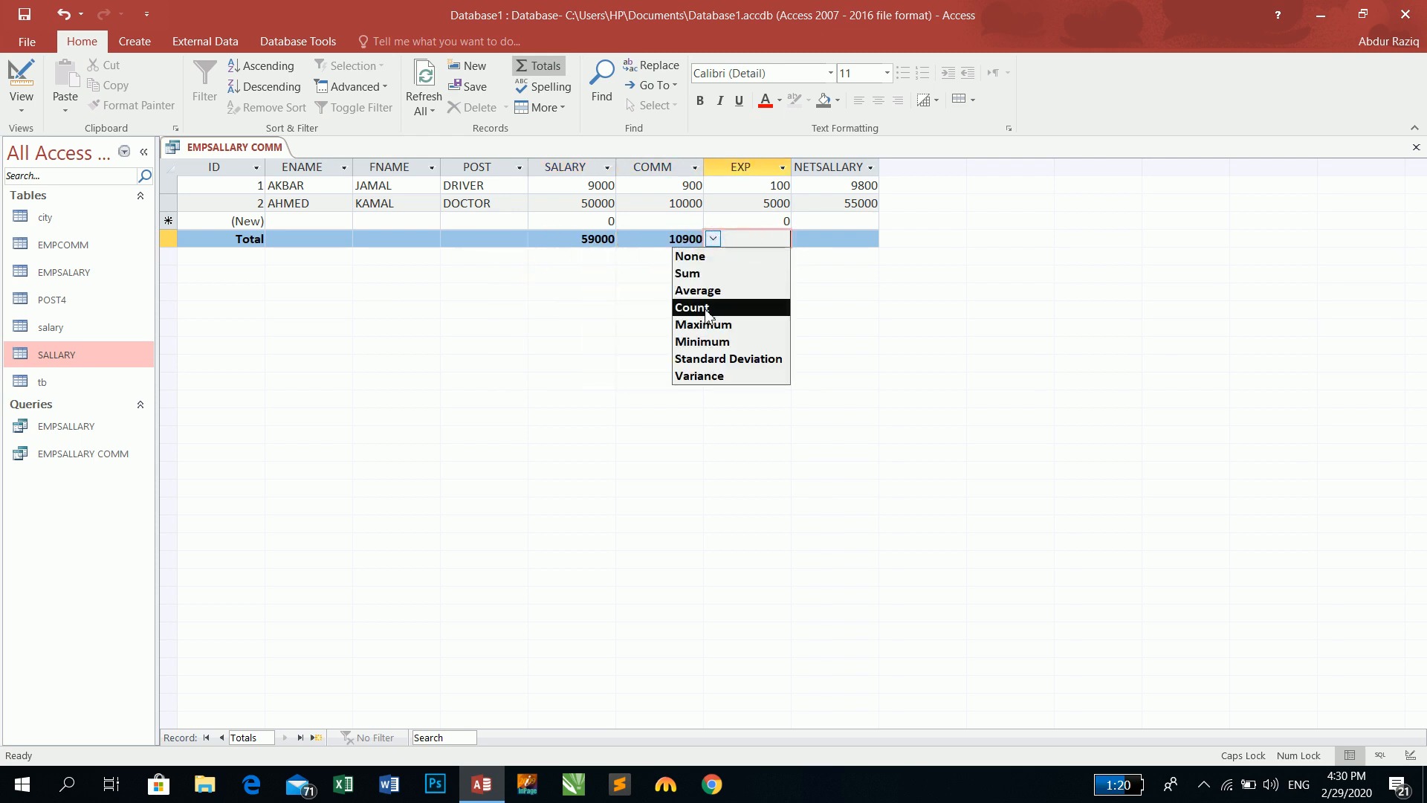
pyautogui.click(687, 272)
pyautogui.click(855, 238)
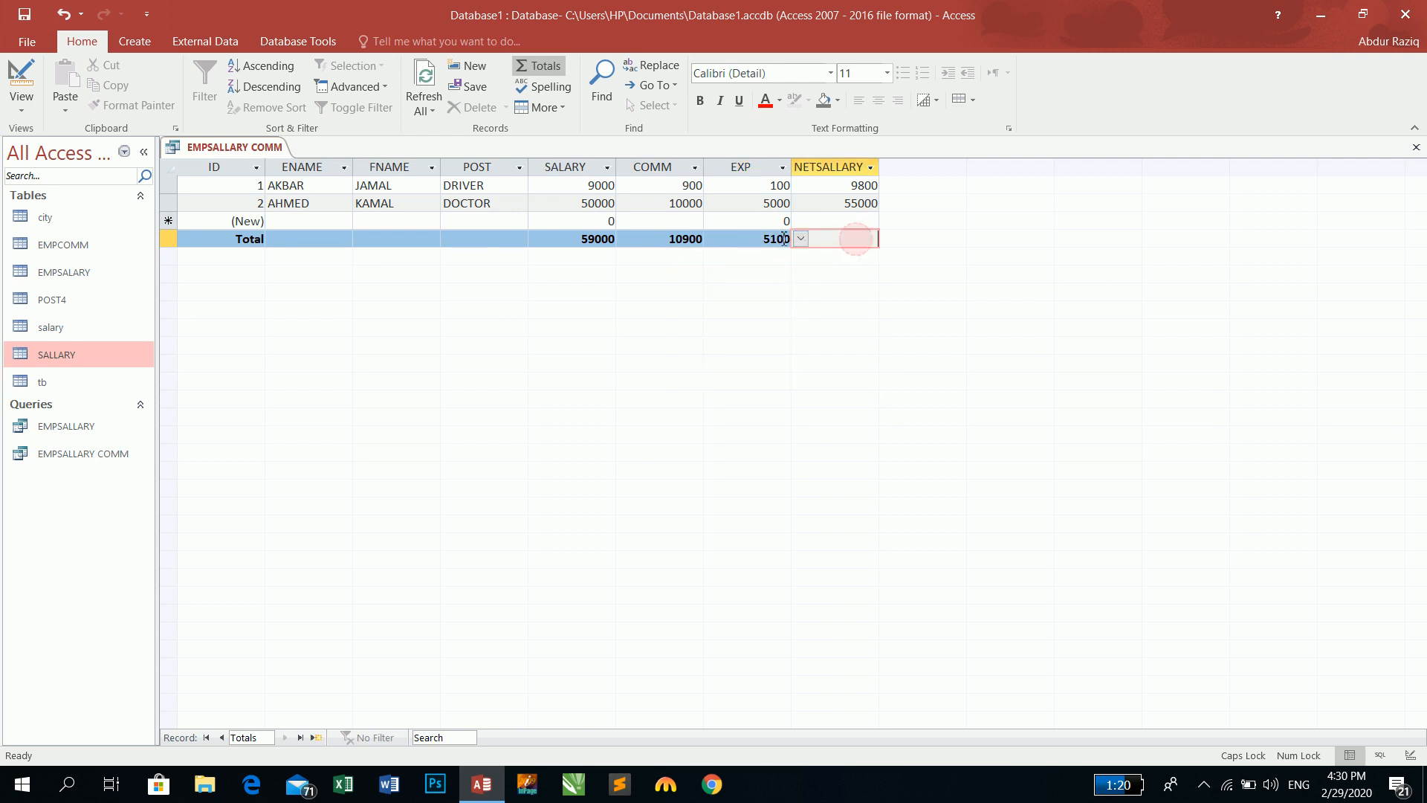
pyautogui.click(800, 239)
pyautogui.click(788, 275)
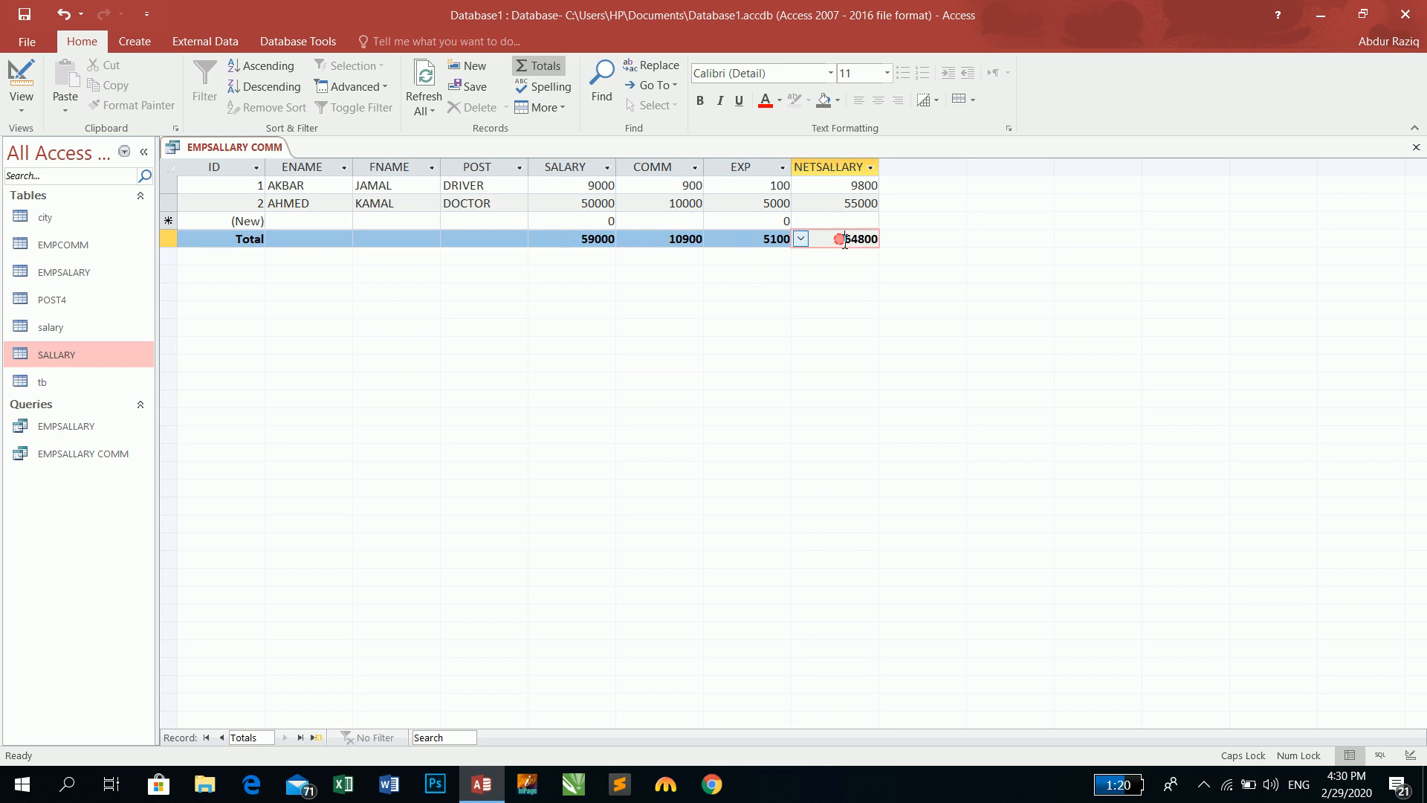
# - Start a third record with the employee's name, the FNAME value and the post ENGINEER
pyautogui.click(343, 221)
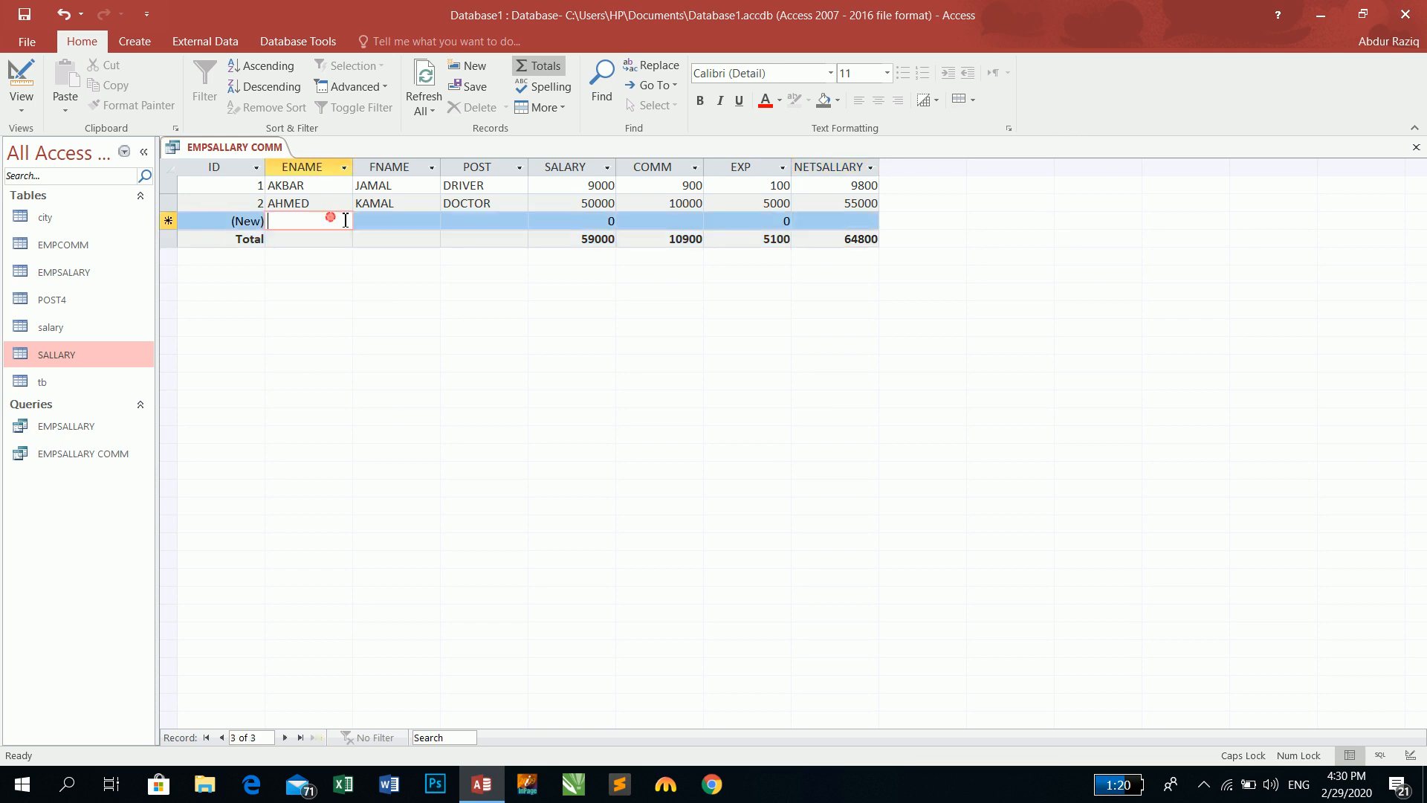
pyautogui.write('RAUF')
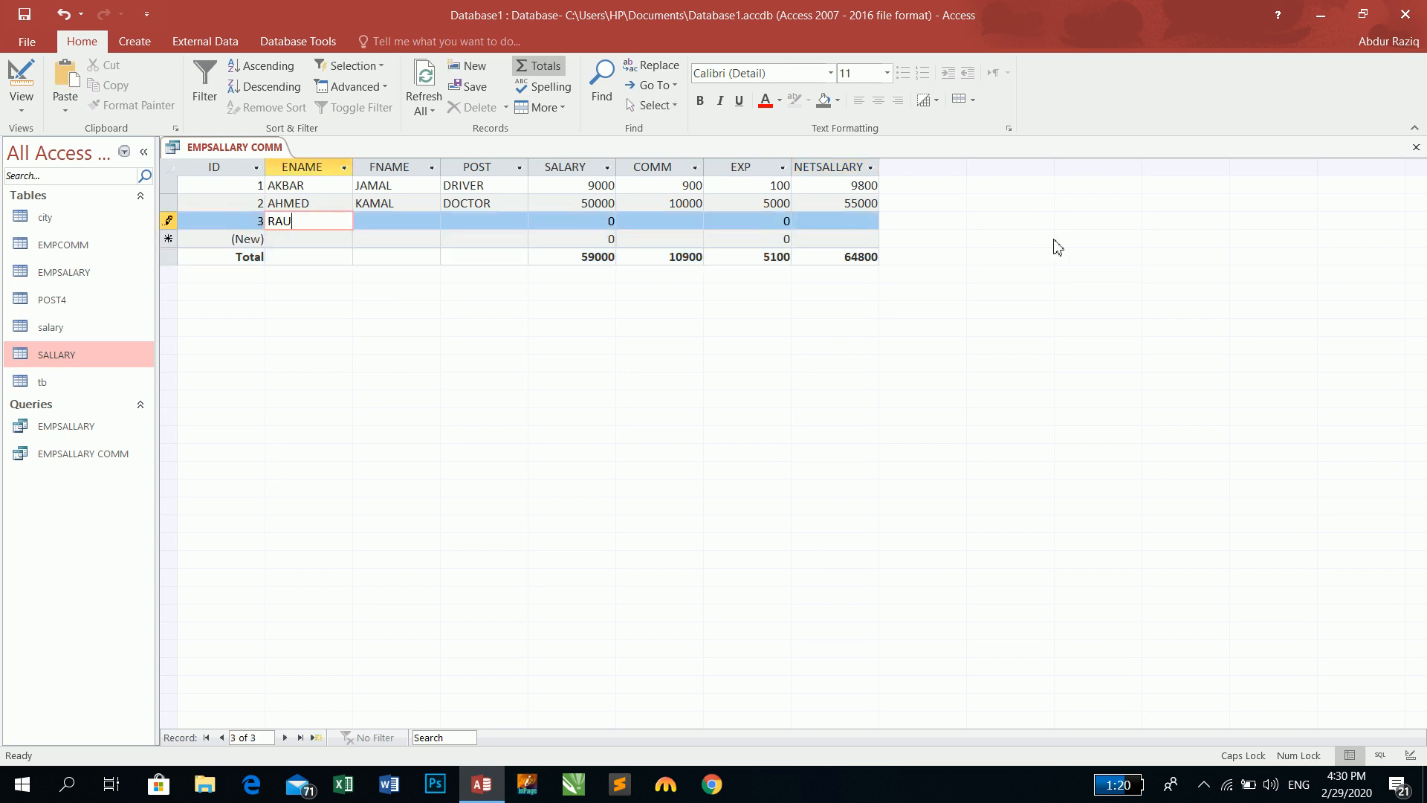
pyautogui.press('Tab')
pyautogui.write('KAMAL')
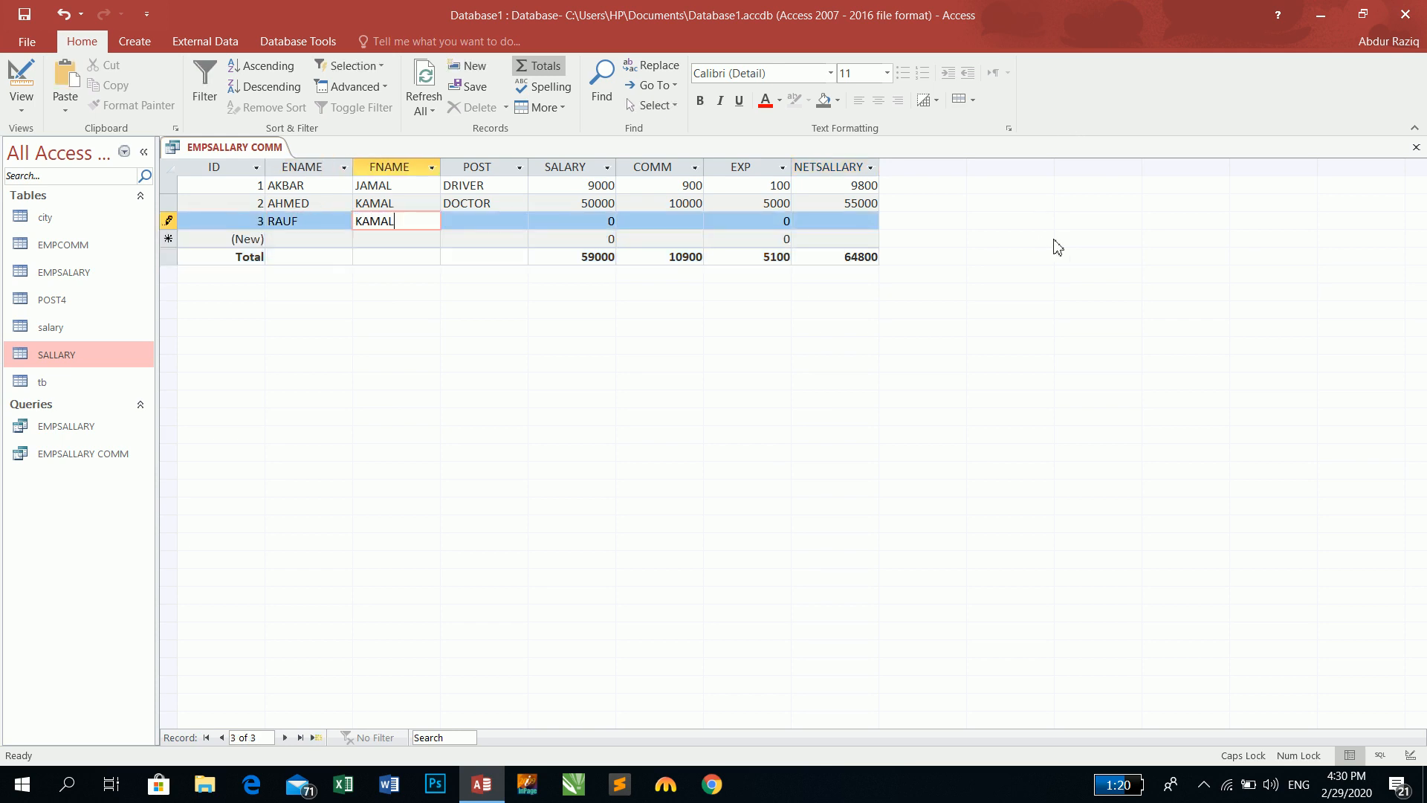
pyautogui.press('Tab')
pyautogui.write('ENGINEER')
pyautogui.press('Tab')
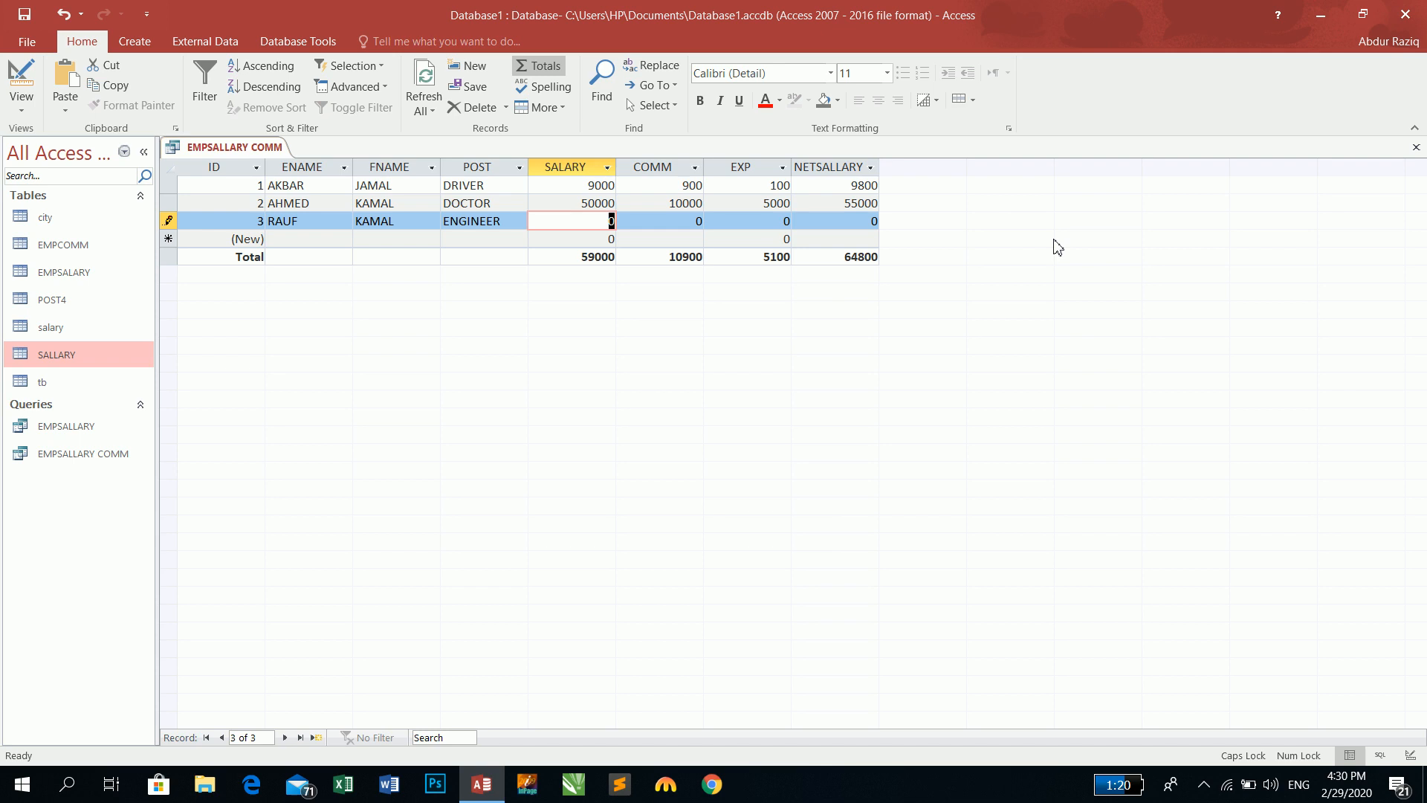
# - Set the engineer's SALARY to 9000 and EXP to 300, completing the third record
pyautogui.write('9000')
pyautogui.press('Tab')
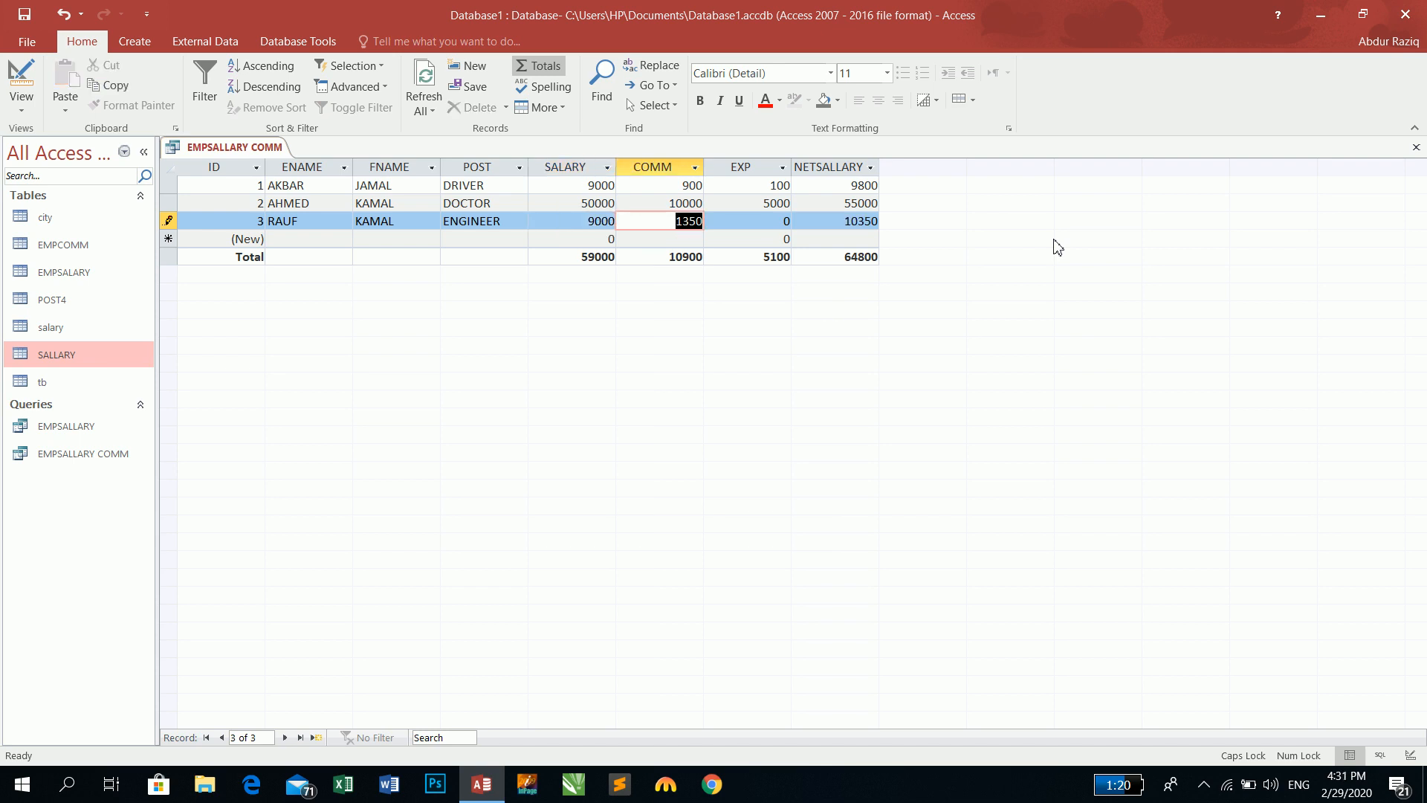
pyautogui.press('Tab')
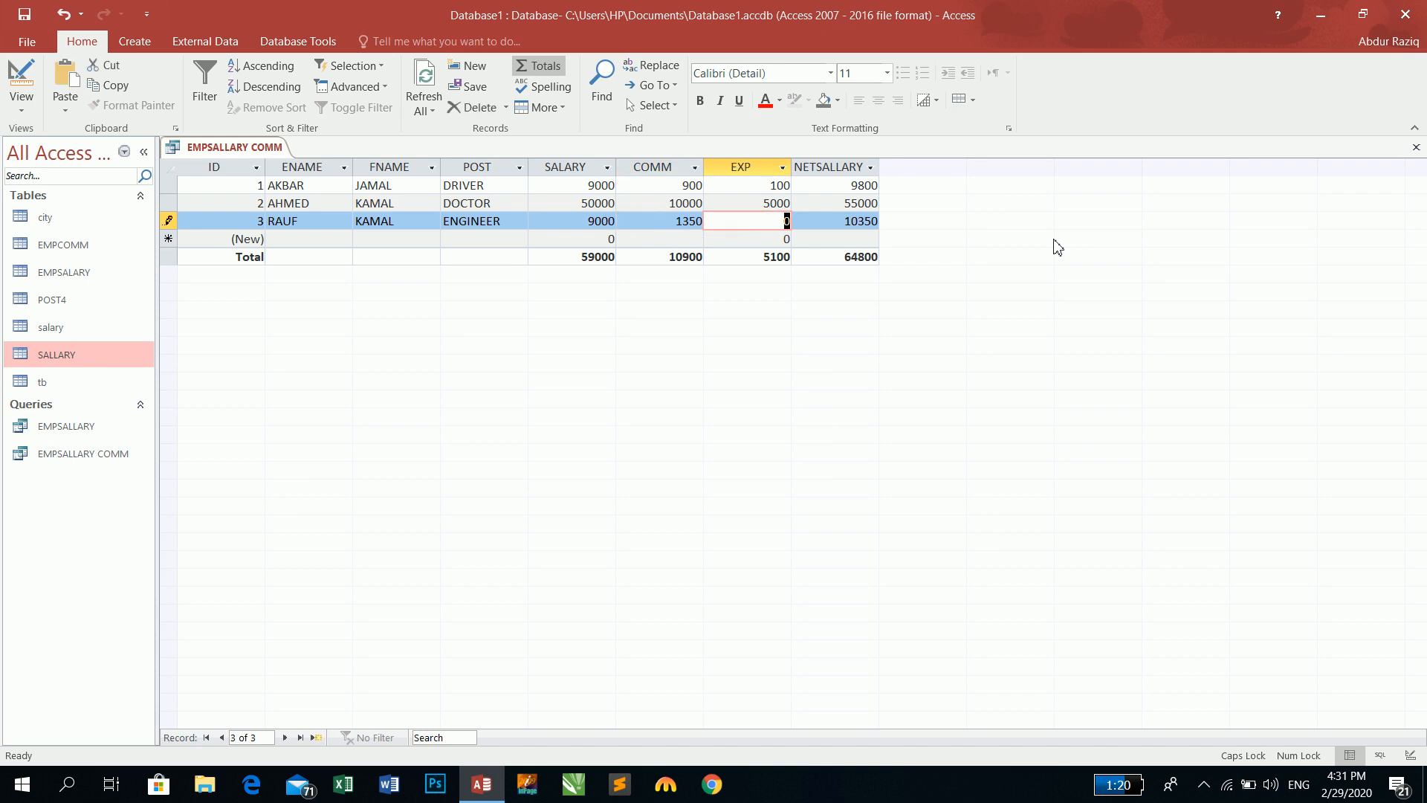
pyautogui.write('300')
pyautogui.press('Tab')
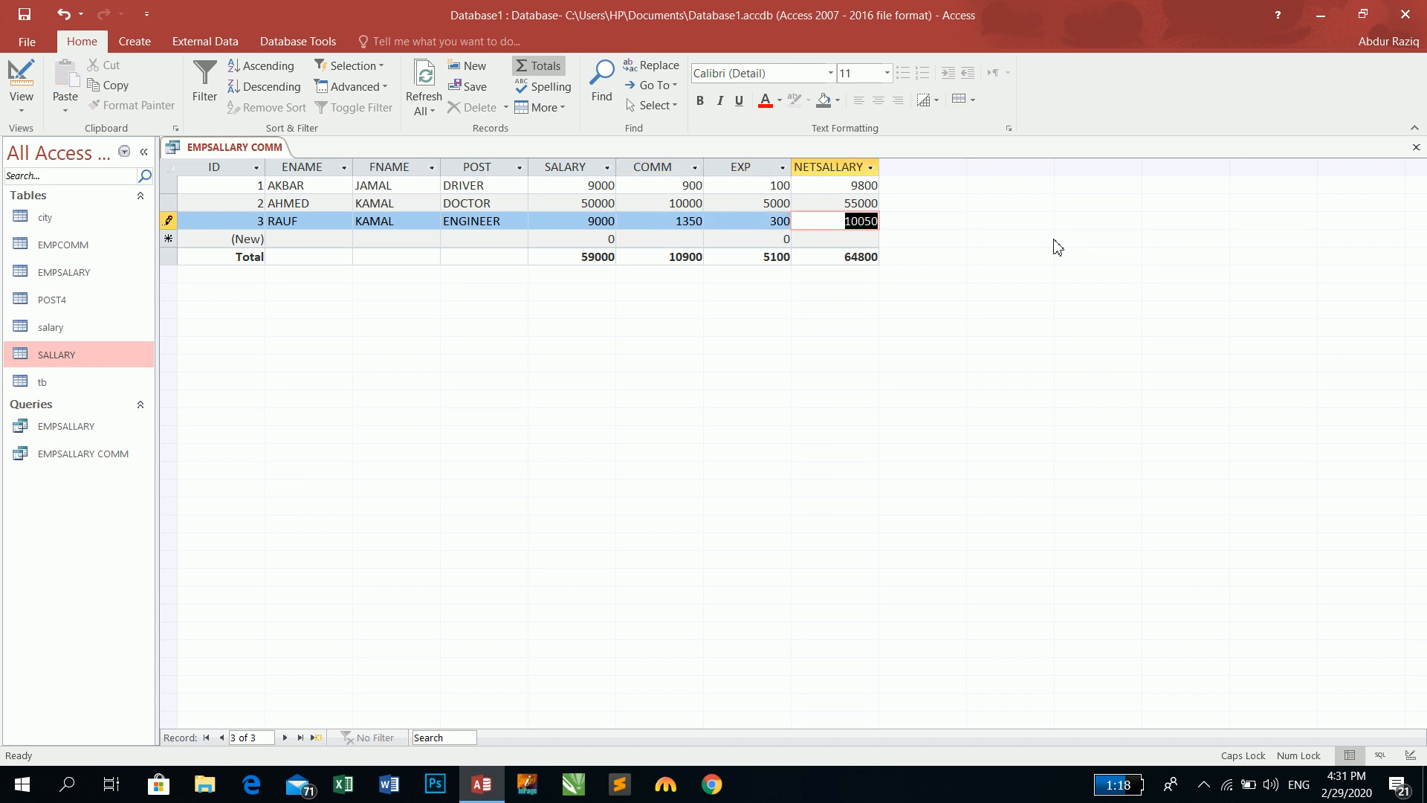
pyautogui.press('Tab')
pyautogui.press('Tab')
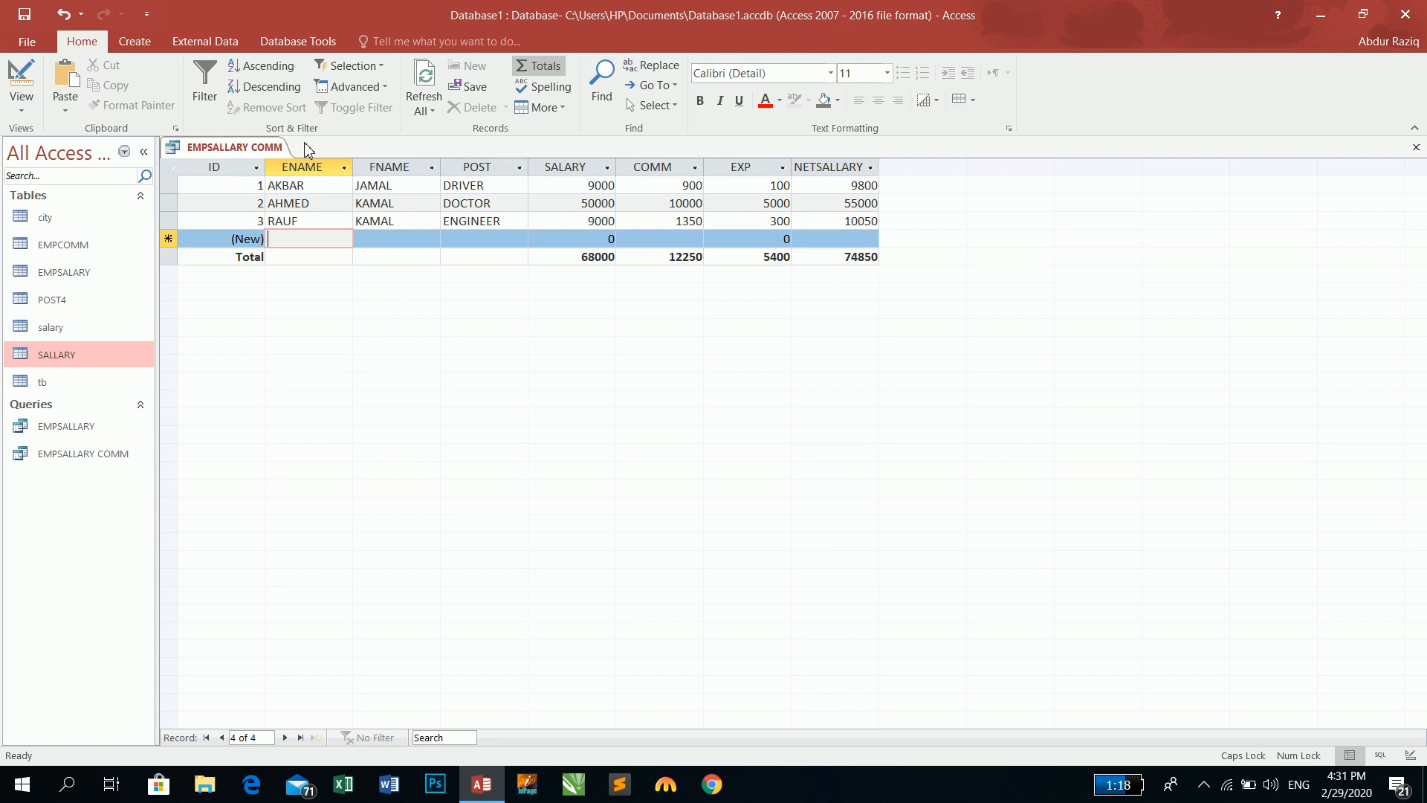
# - Return to the query design and examine the full NETSALLARY expression without changing it
pyautogui.click(21, 74)
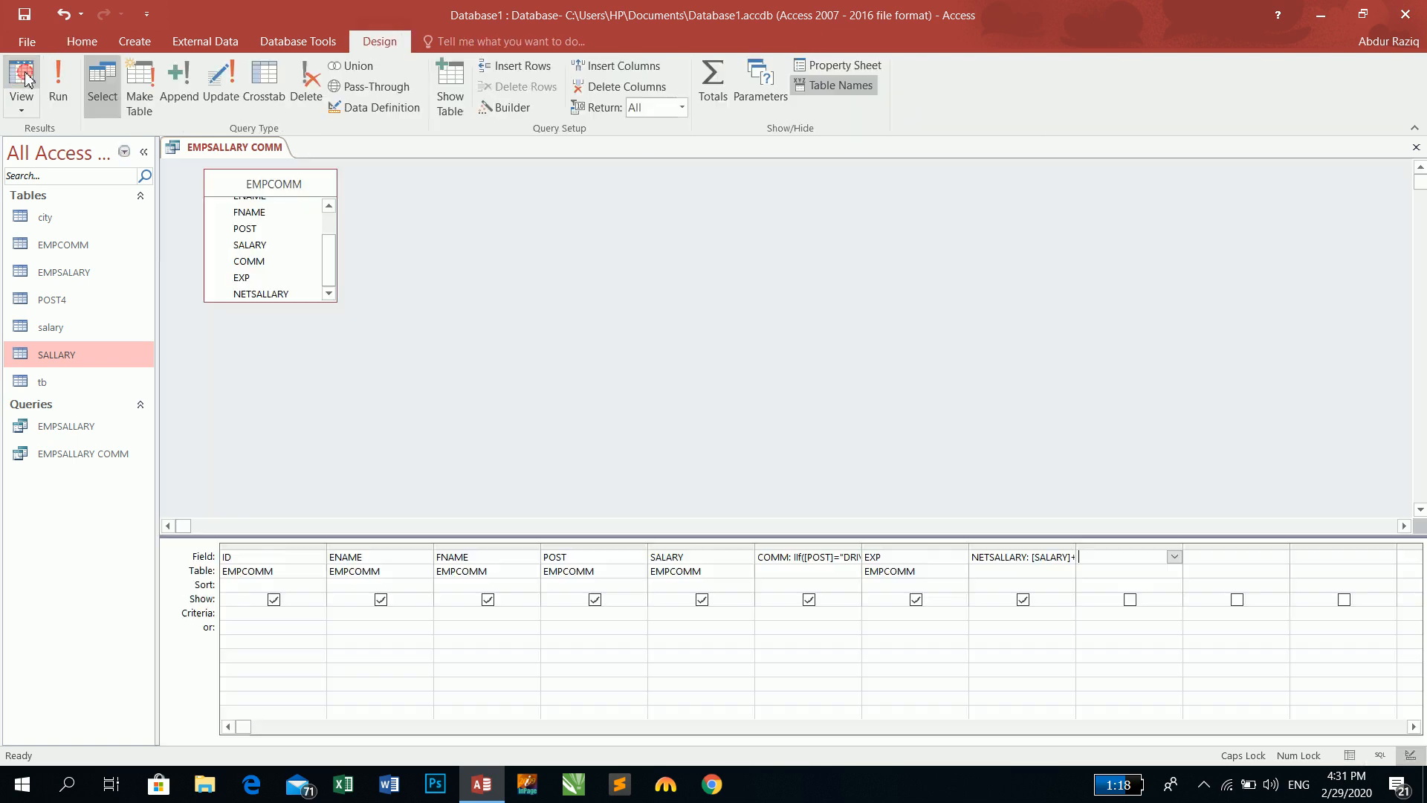
pyautogui.rightClick(1025, 556)
pyautogui.click(1084, 690)
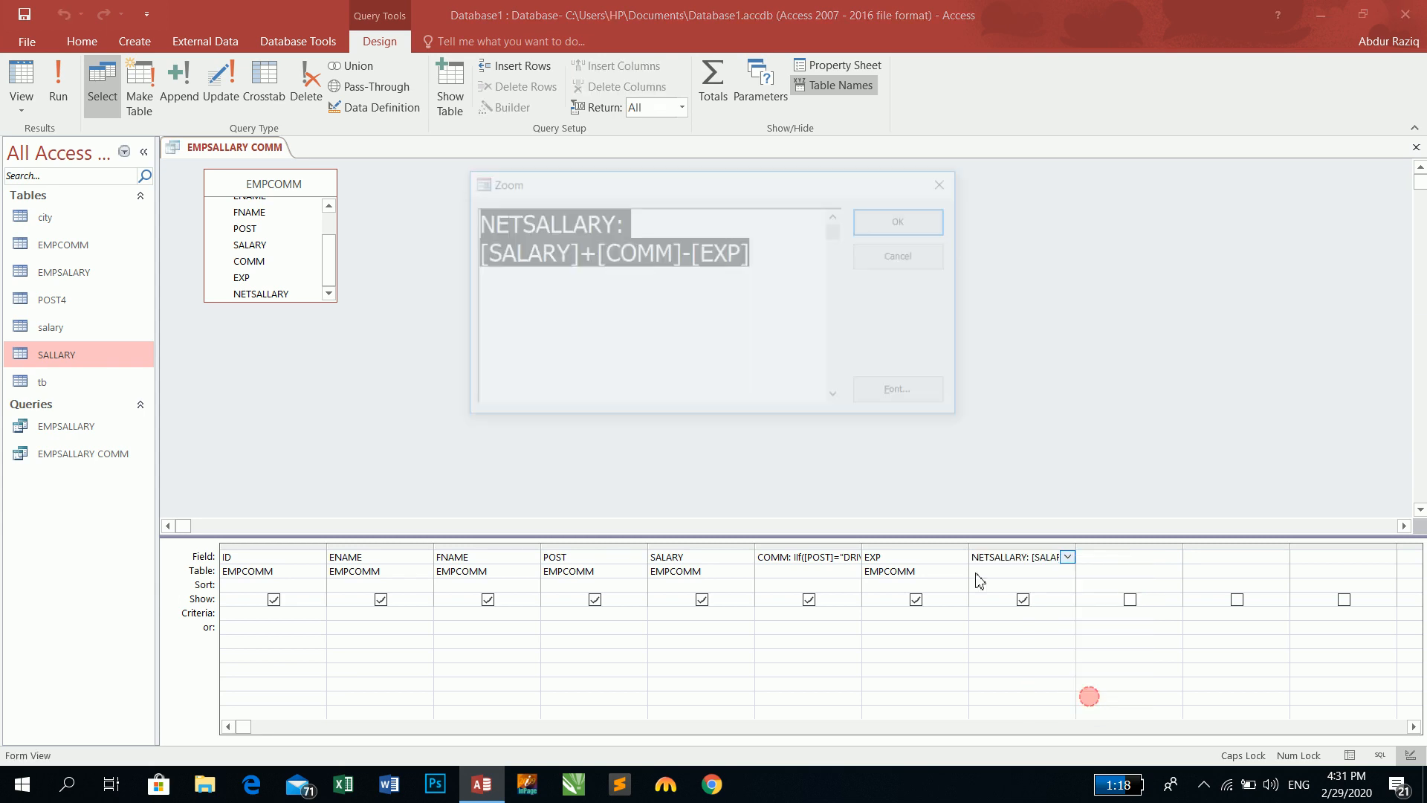
pyautogui.click(751, 257)
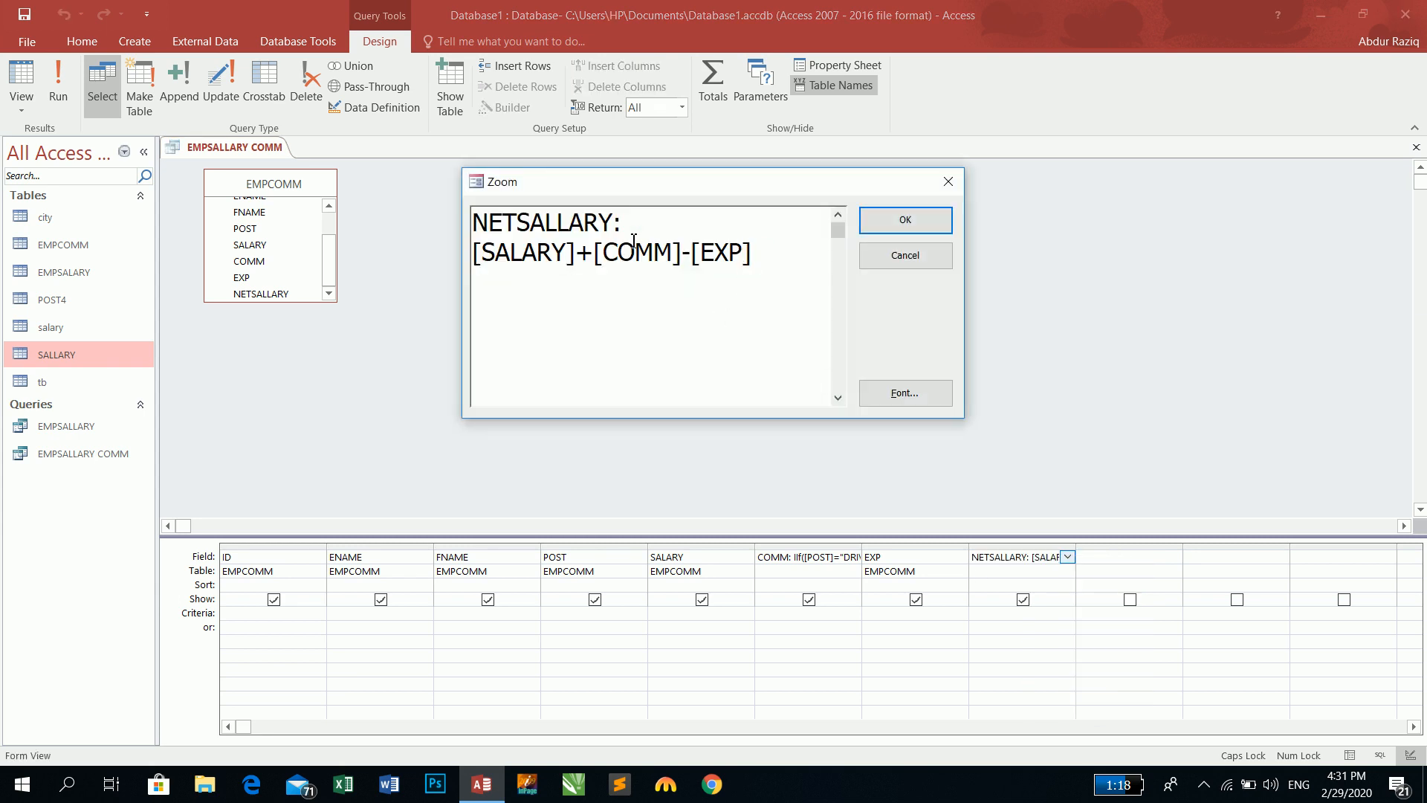
pyautogui.click(906, 255)
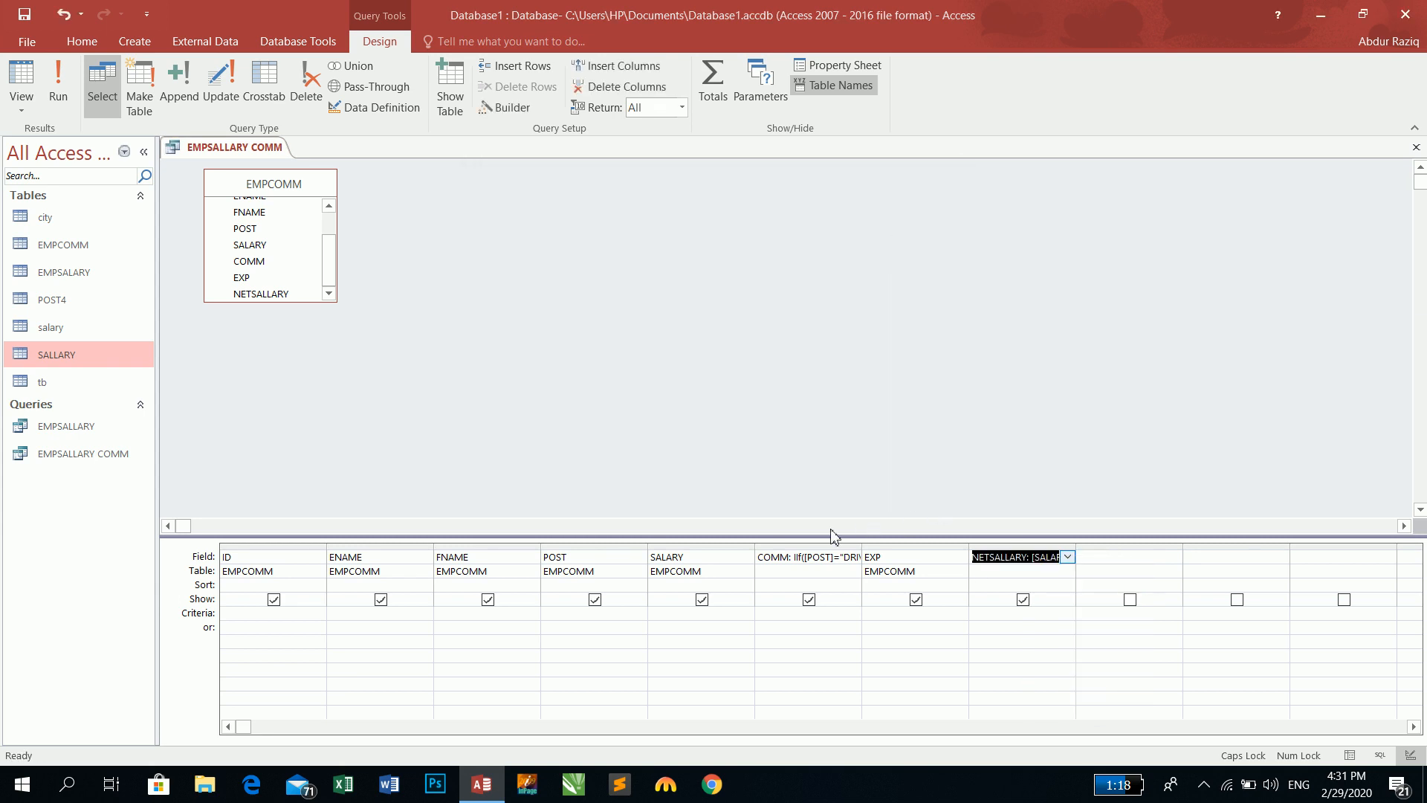
# - In the COMM expression, replace the DRIVER percentage 10 with the parameter prompt [ENTER PER]
pyautogui.rightClick(831, 555)
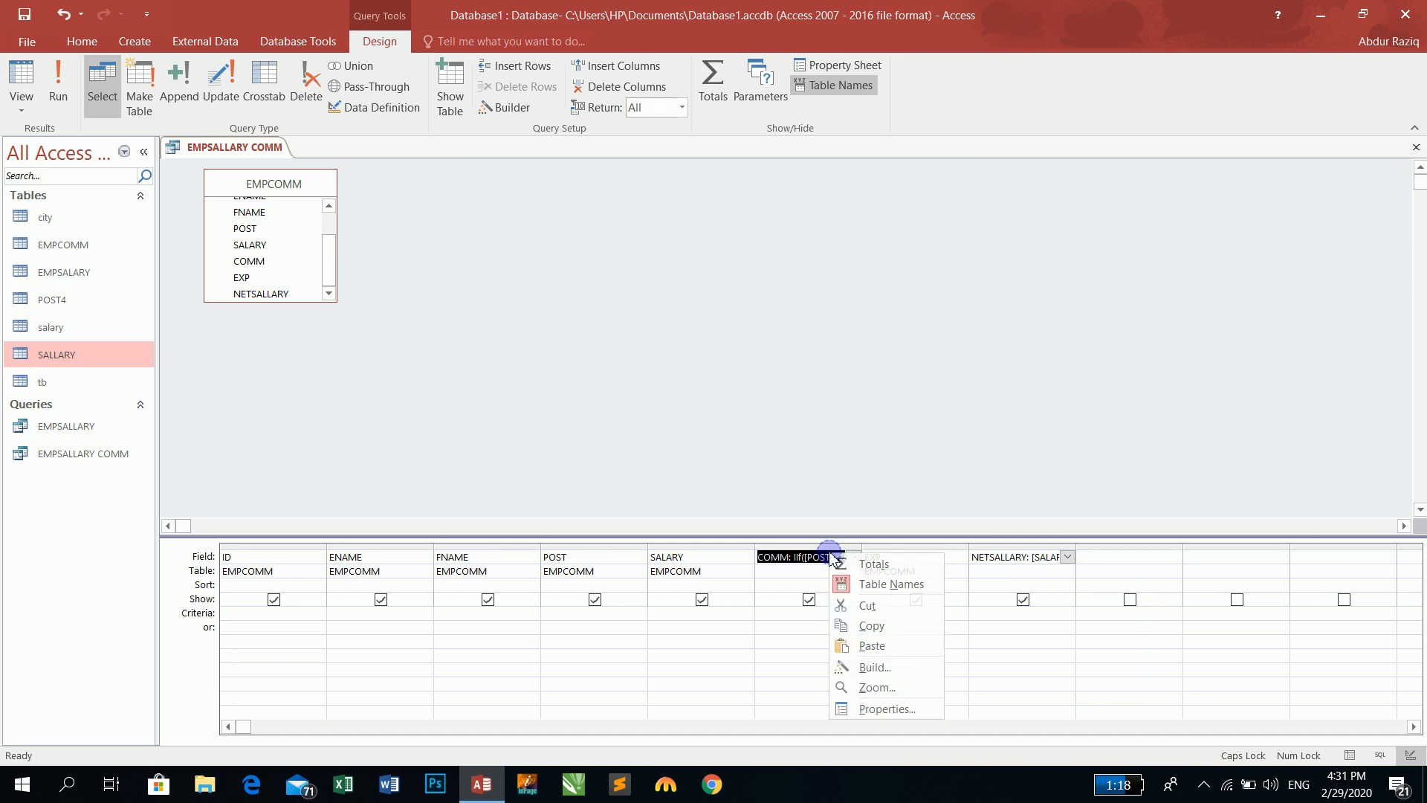
pyautogui.click(874, 687)
pyautogui.click(680, 253)
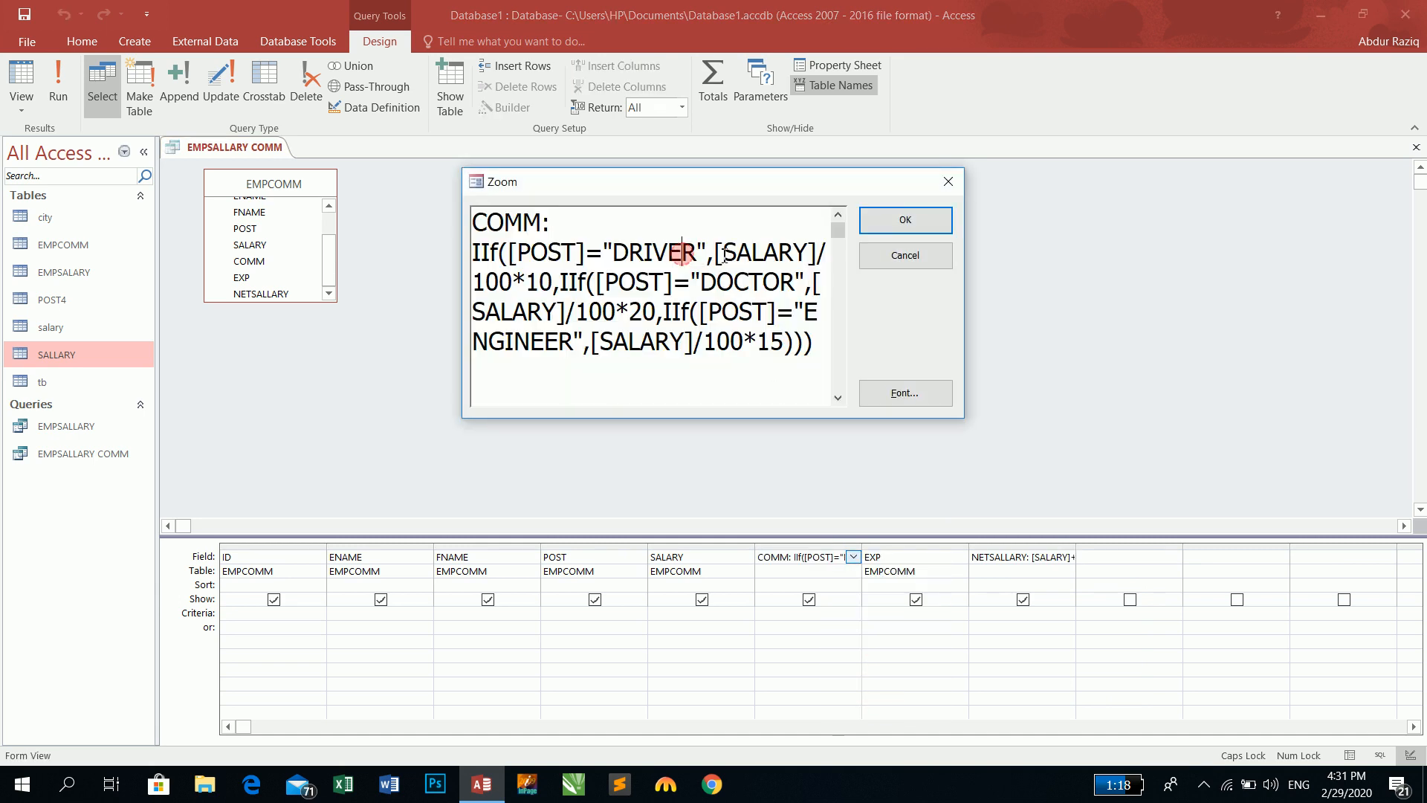
pyautogui.doubleClick(535, 282)
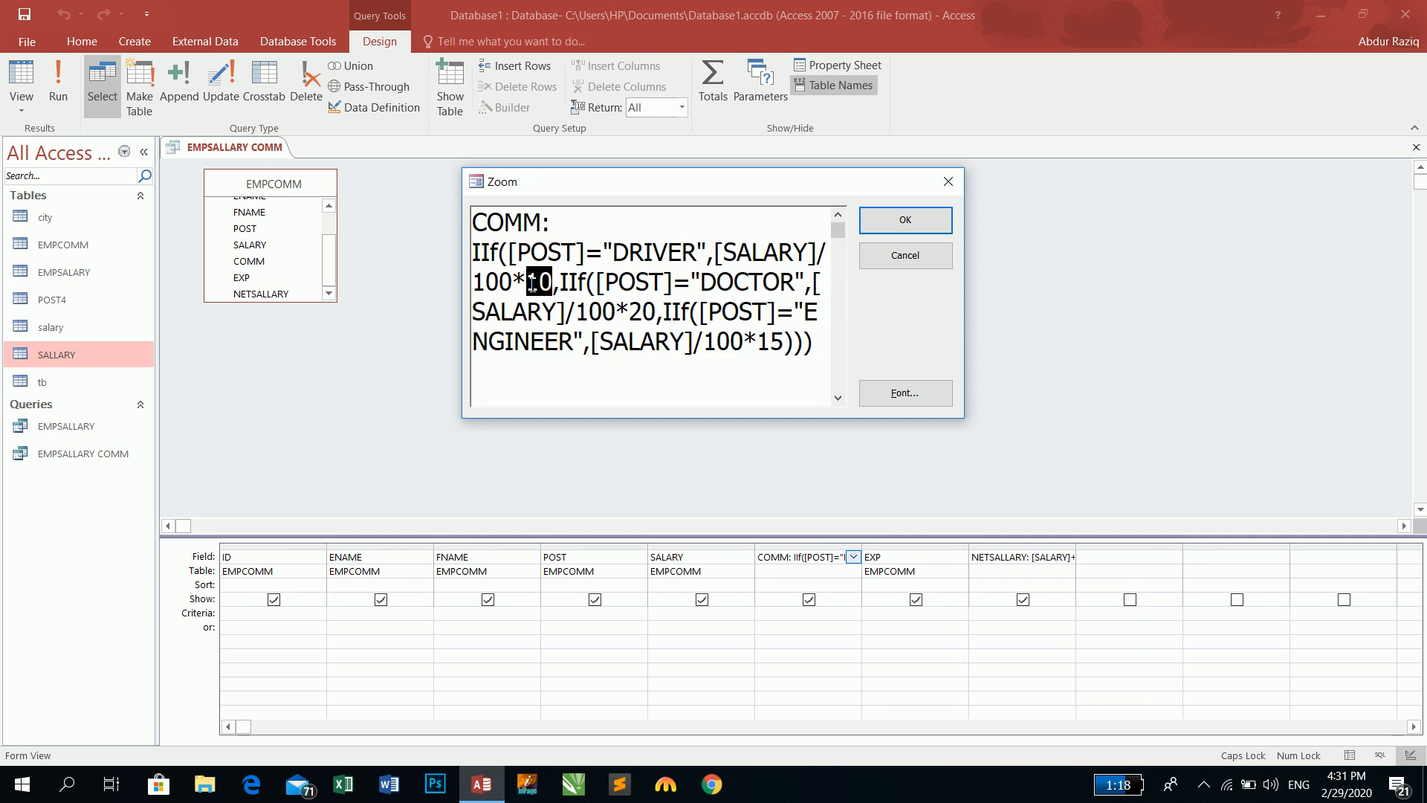
pyautogui.write('[ENTER ')
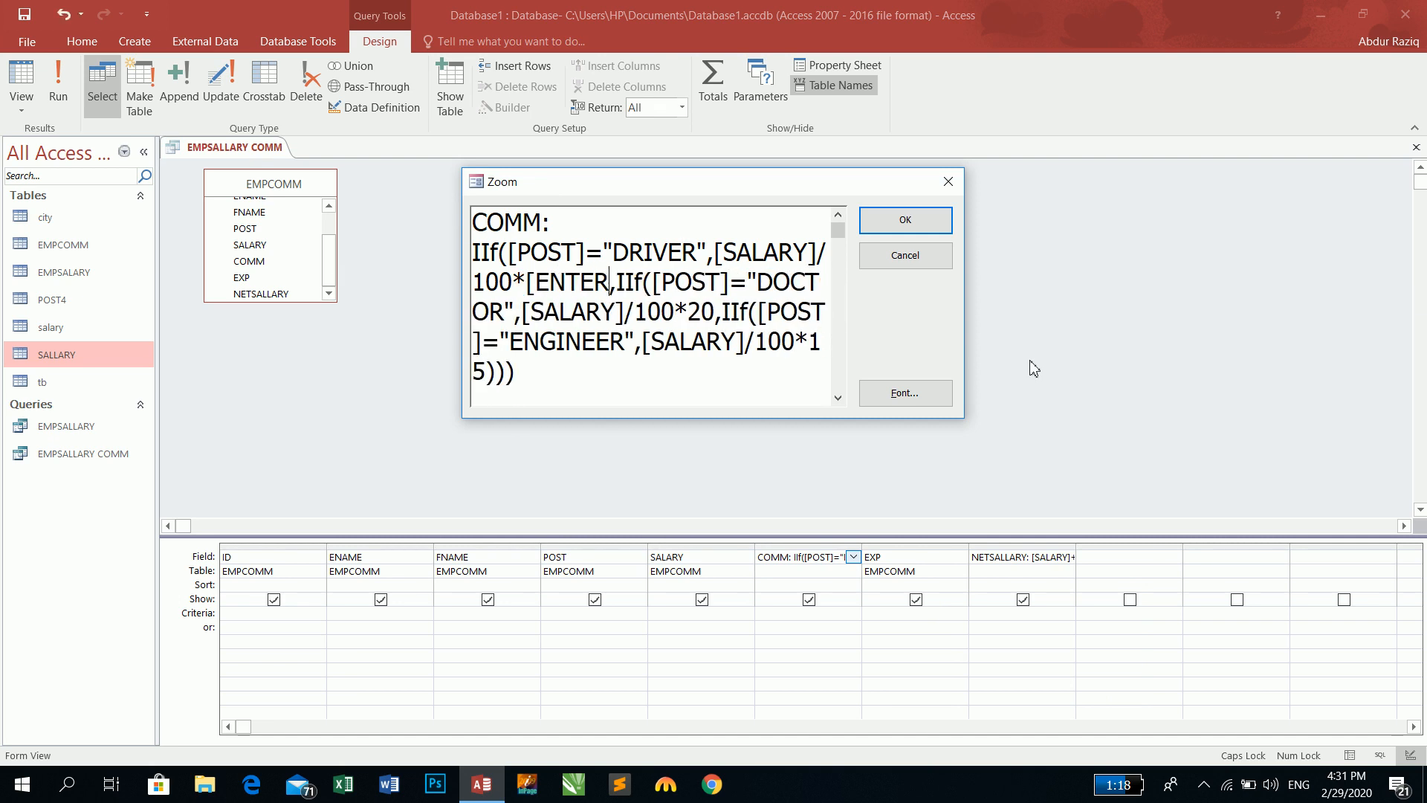
pyautogui.write('PER')
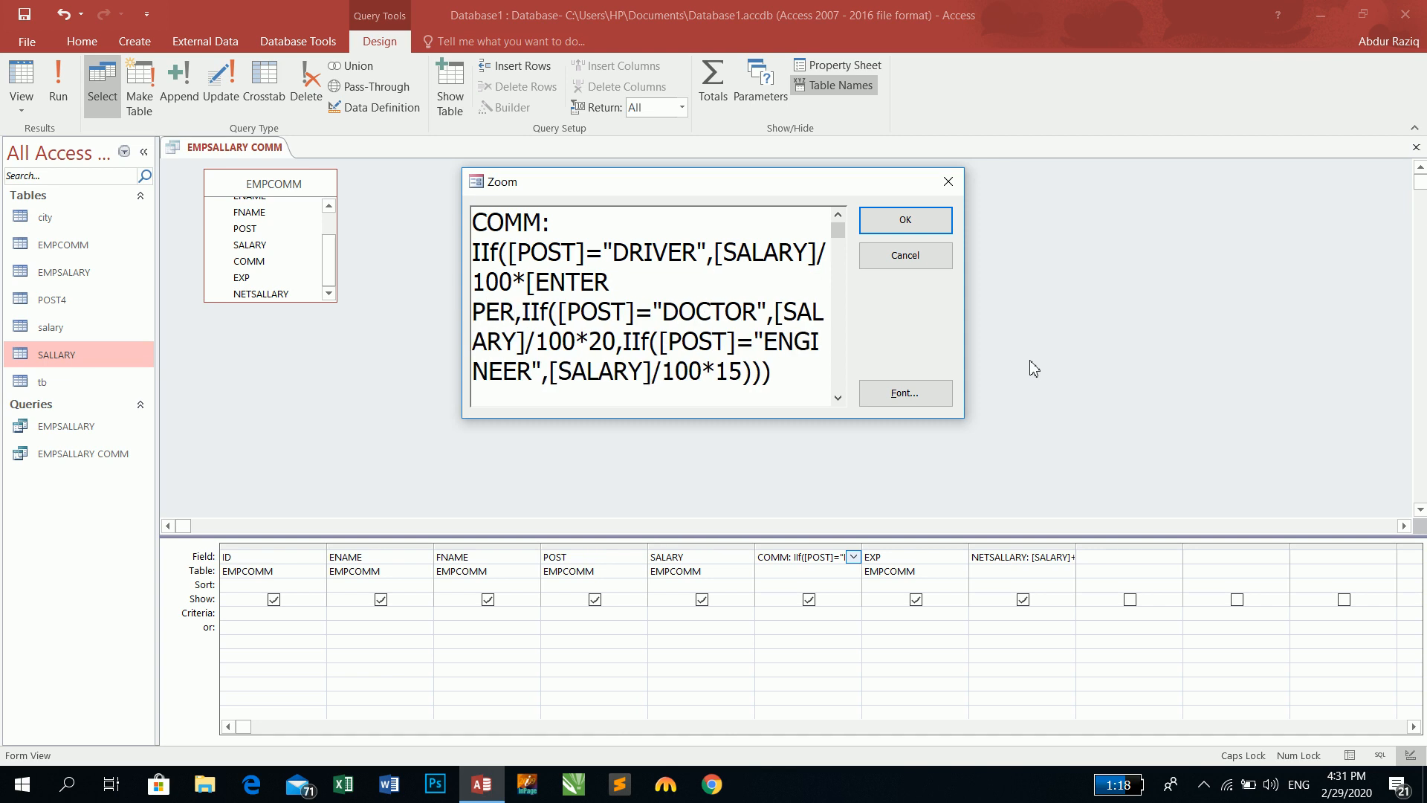
pyautogui.write(']')
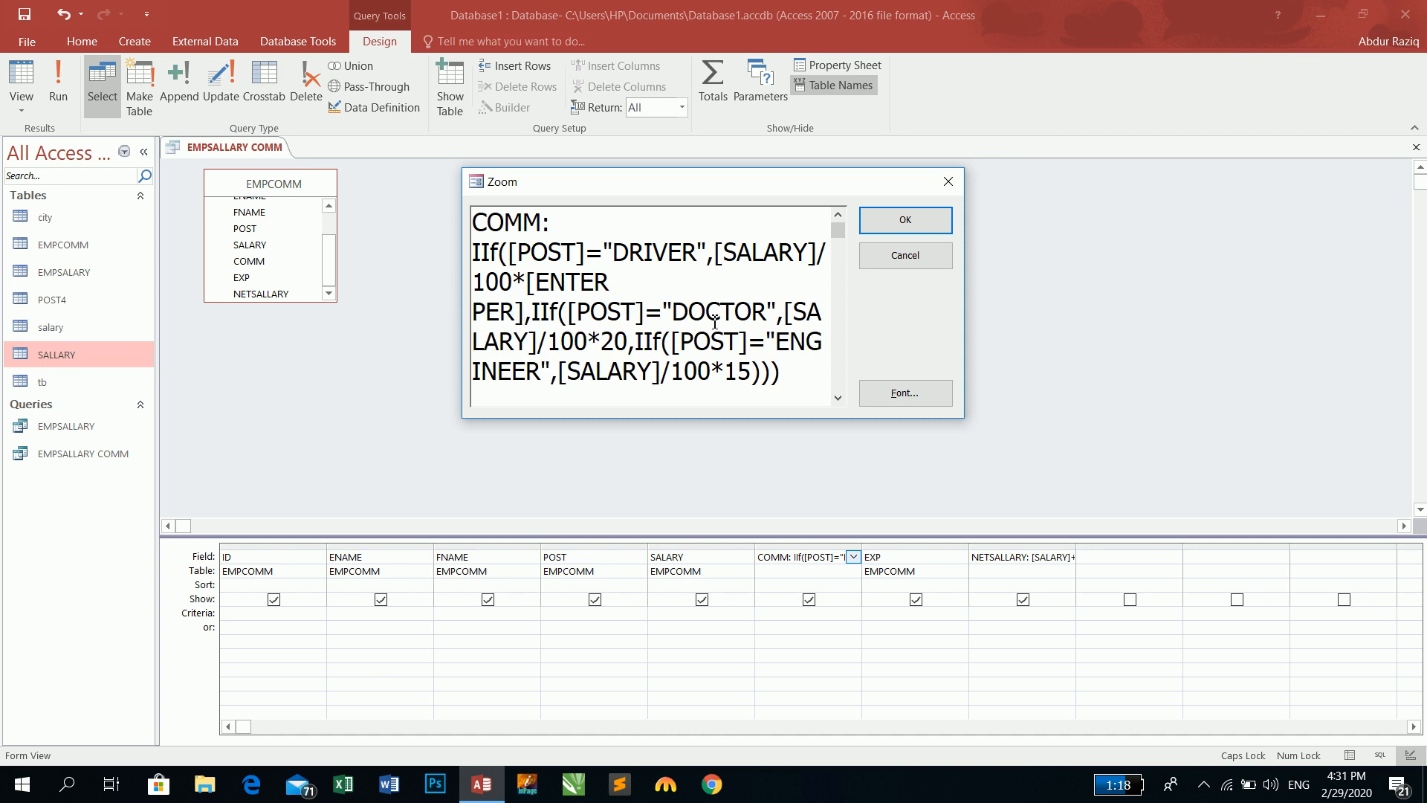
# - In the COMM expression, replace the DOCTOR percentage 20 with the parameter prompt [ENTER PER FOR DOC]
pyautogui.doubleClick(625, 341)
pyautogui.write('[')
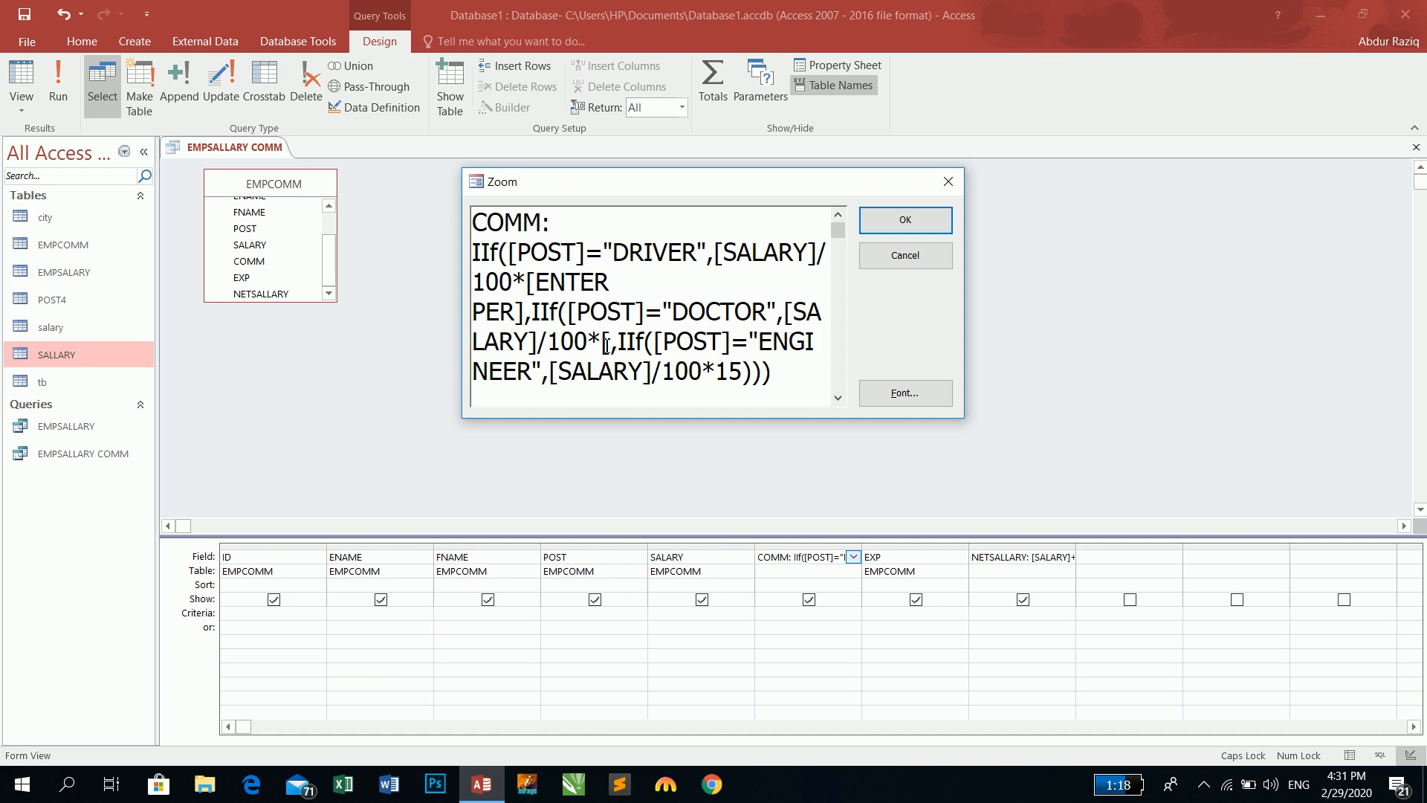
pyautogui.write('PER')
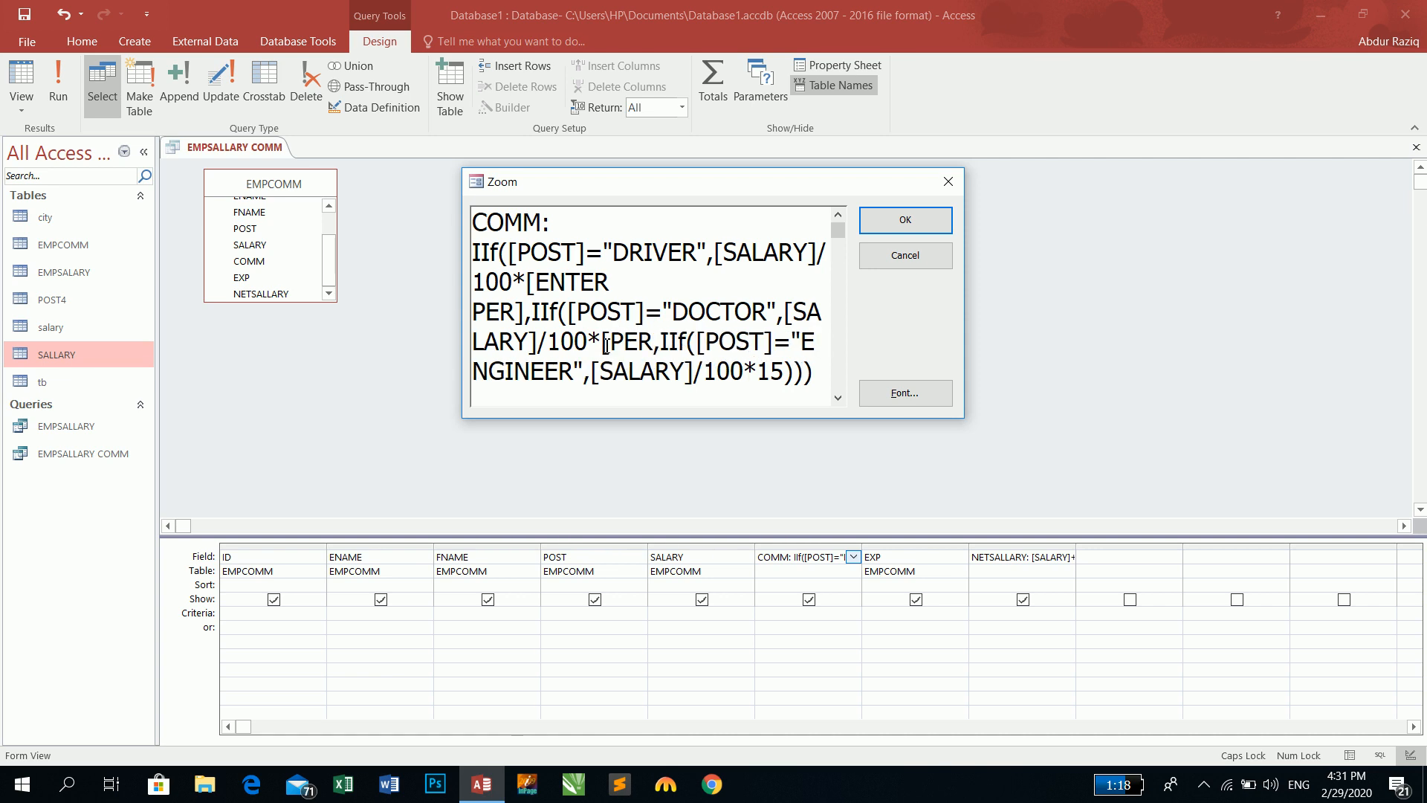
pyautogui.press('BackSpace')
pyautogui.press('BackSpace')
pyautogui.press('BackSpace')
pyautogui.write('ENTER ')
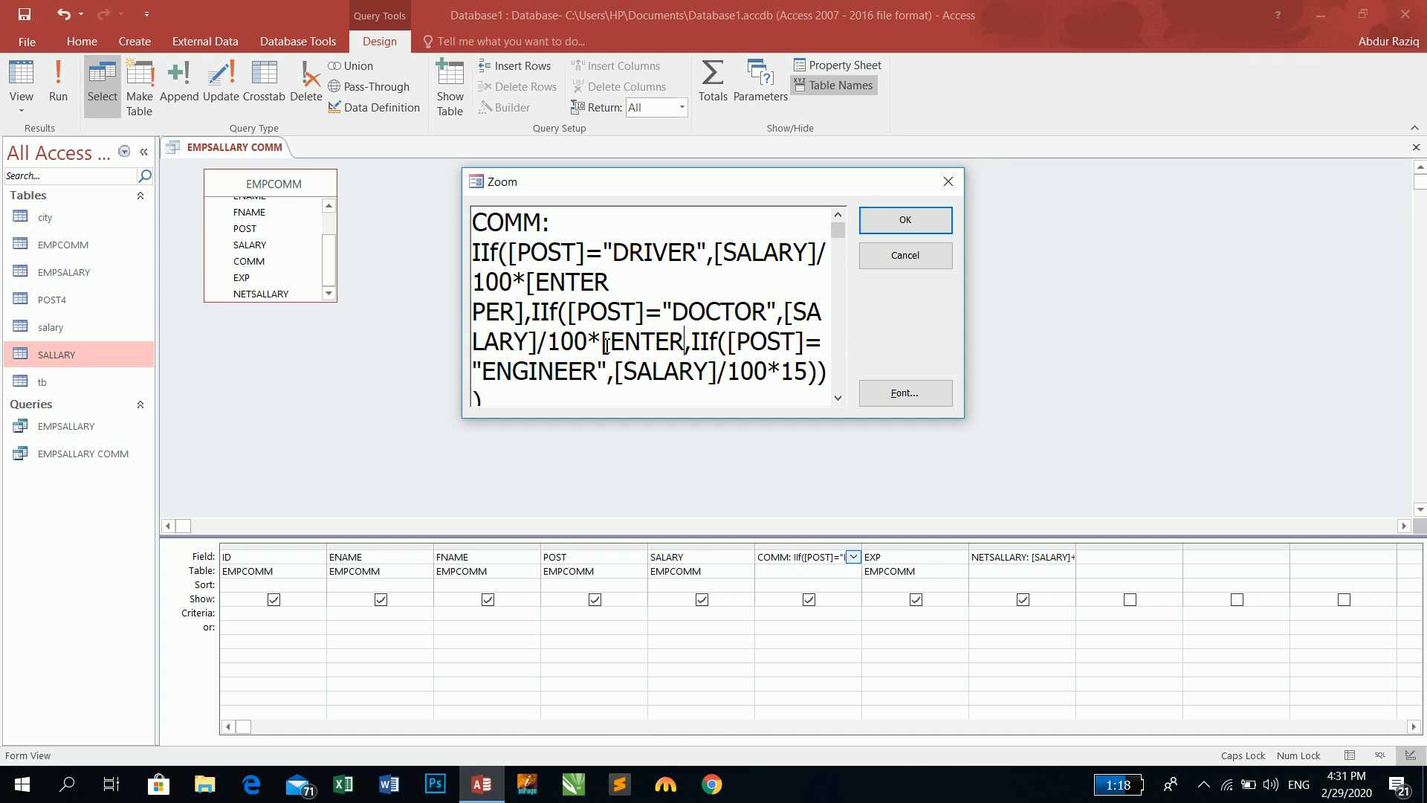
pyautogui.write('PER FOR')
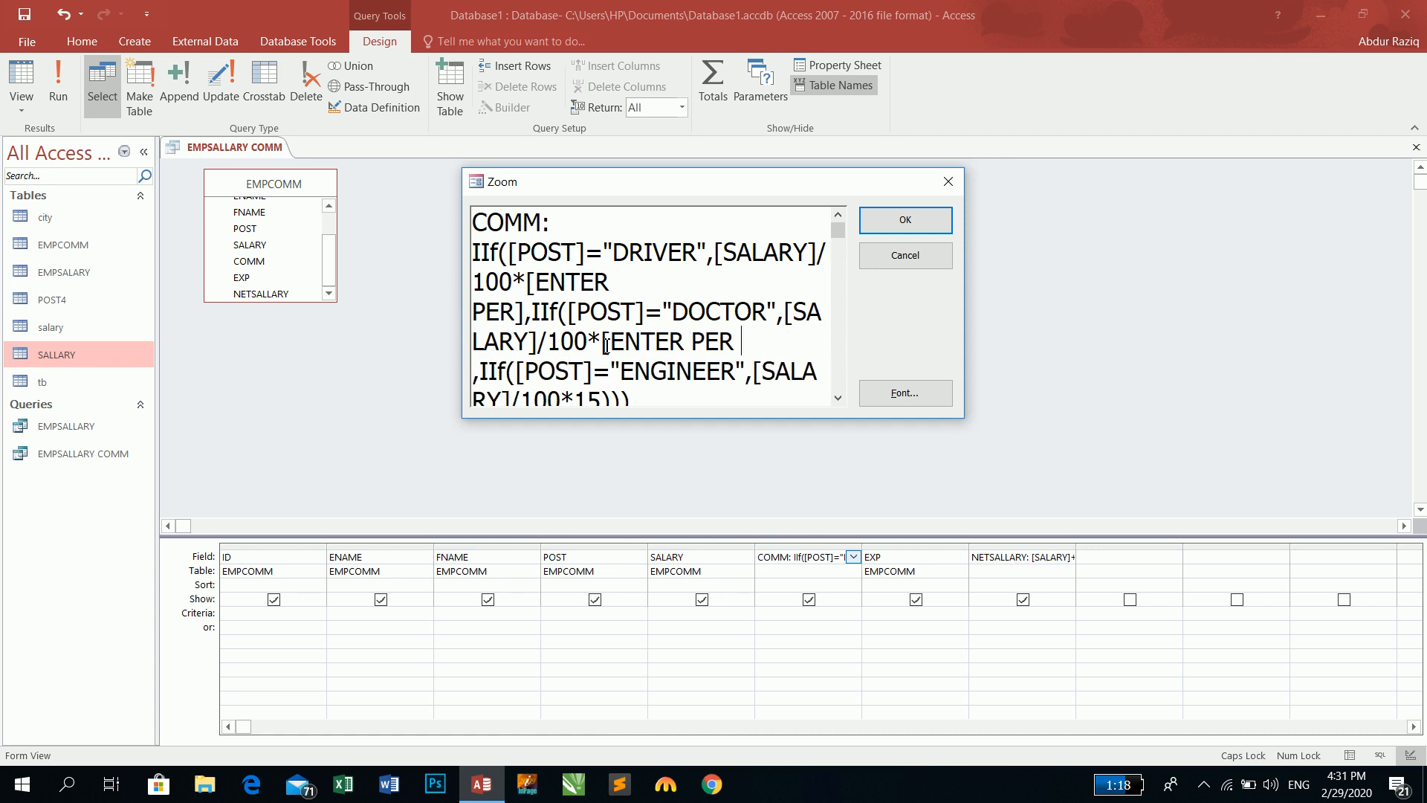
pyautogui.write(' DOC')
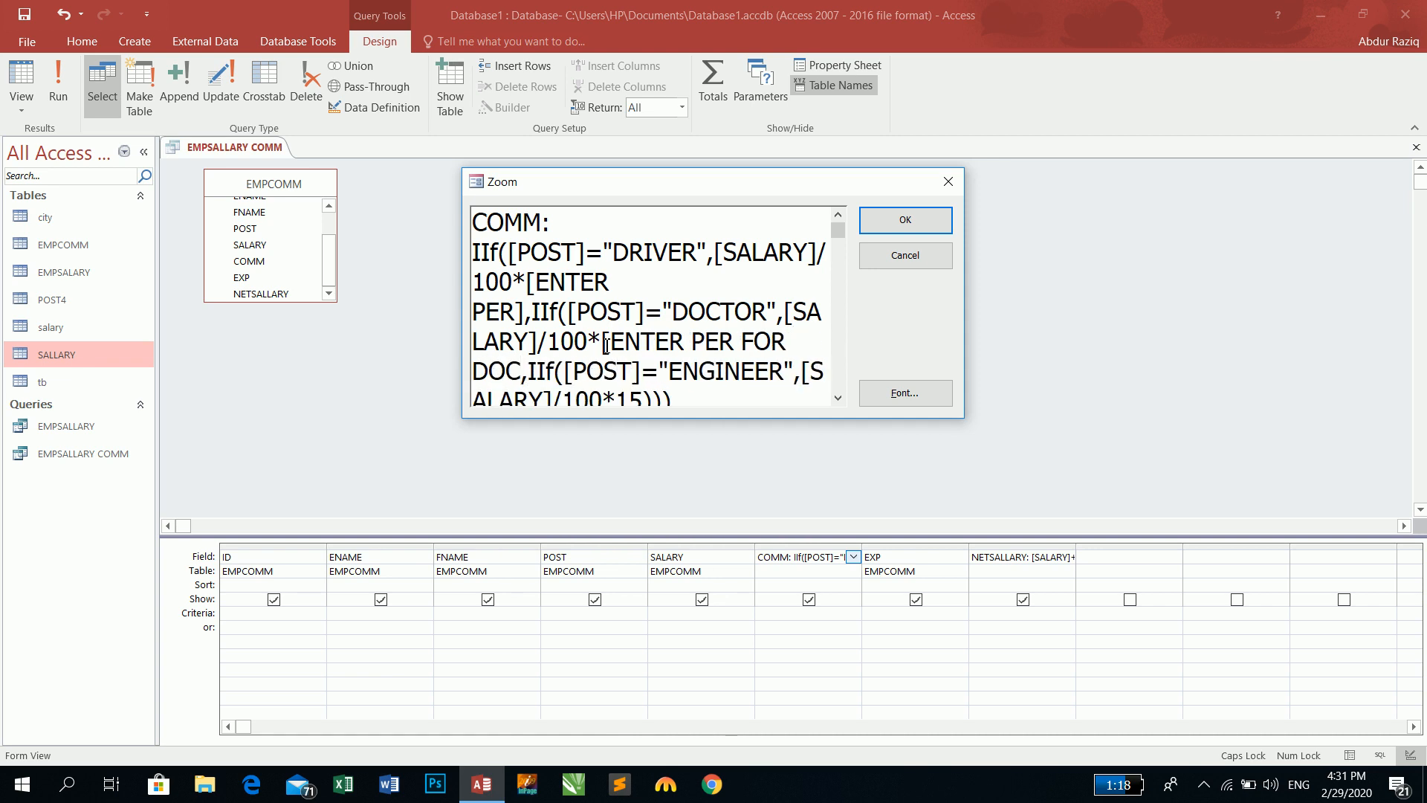
pyautogui.write(']')
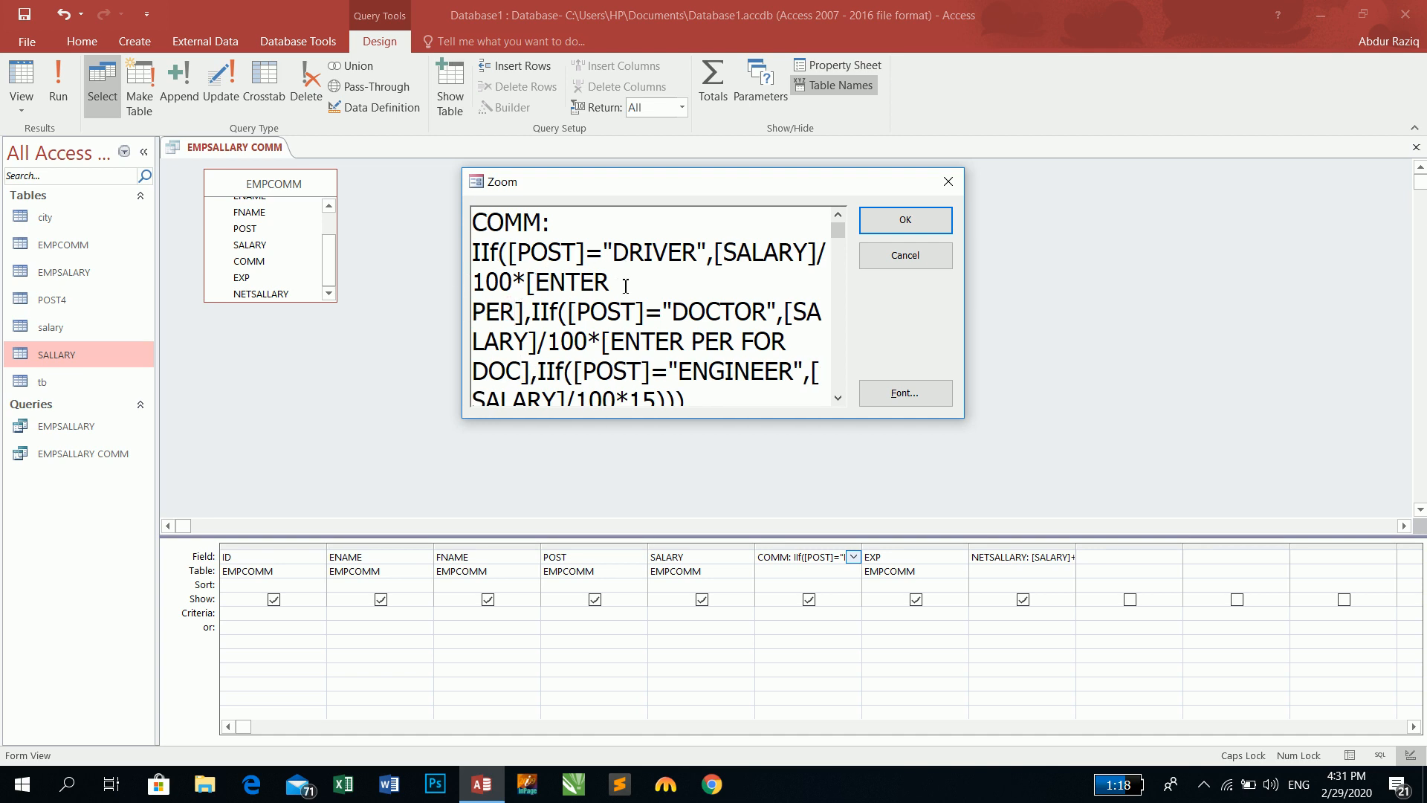
# - In the COMM expression, extend the DRIVER prompt to [ENTER PER FOR DRIVER] and replace the ENGINEER percentage 15 with [ENTER PER FOR ENG]
pyautogui.write(' FOR DRIVER')
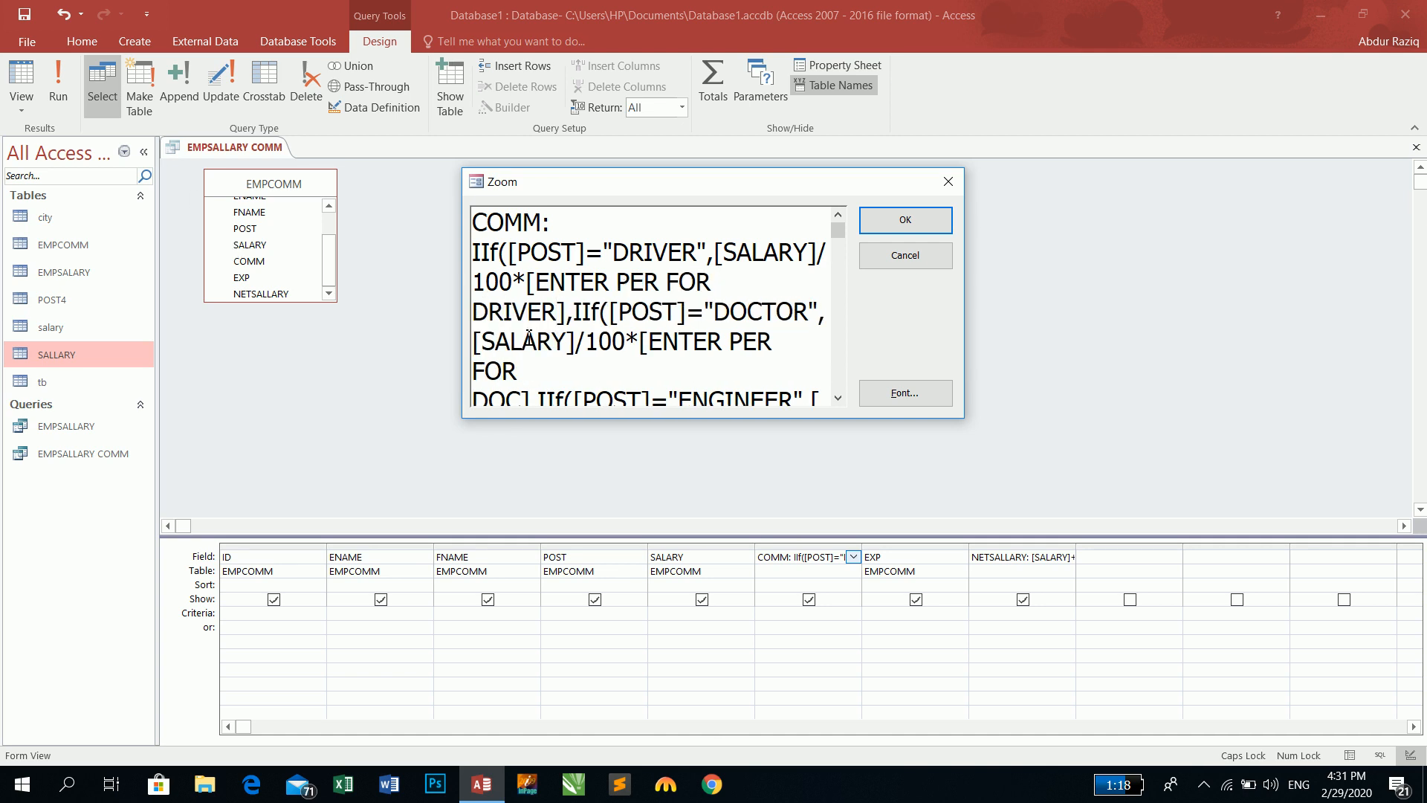
pyautogui.click(837, 397)
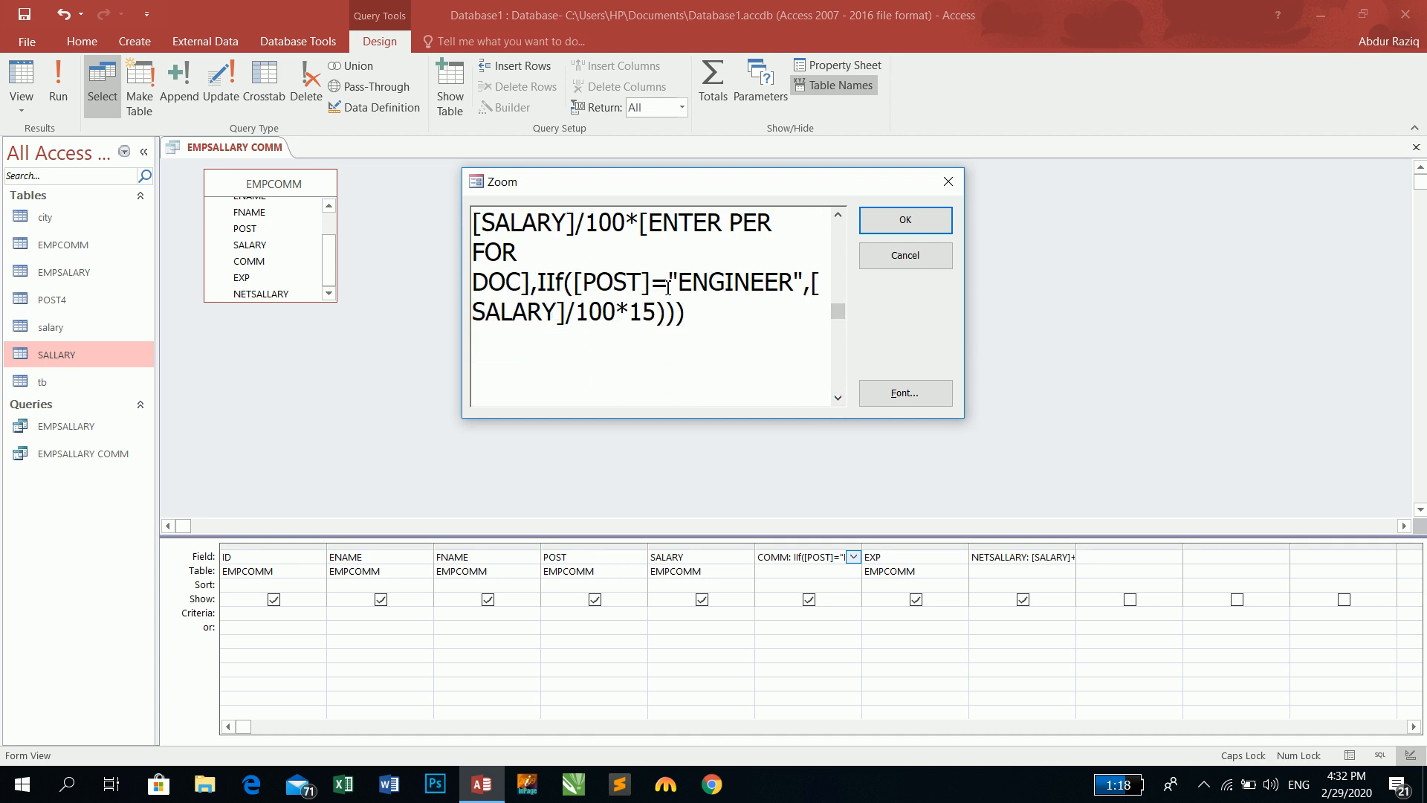
pyautogui.moveTo(657, 311); pyautogui.dragTo(630, 311)
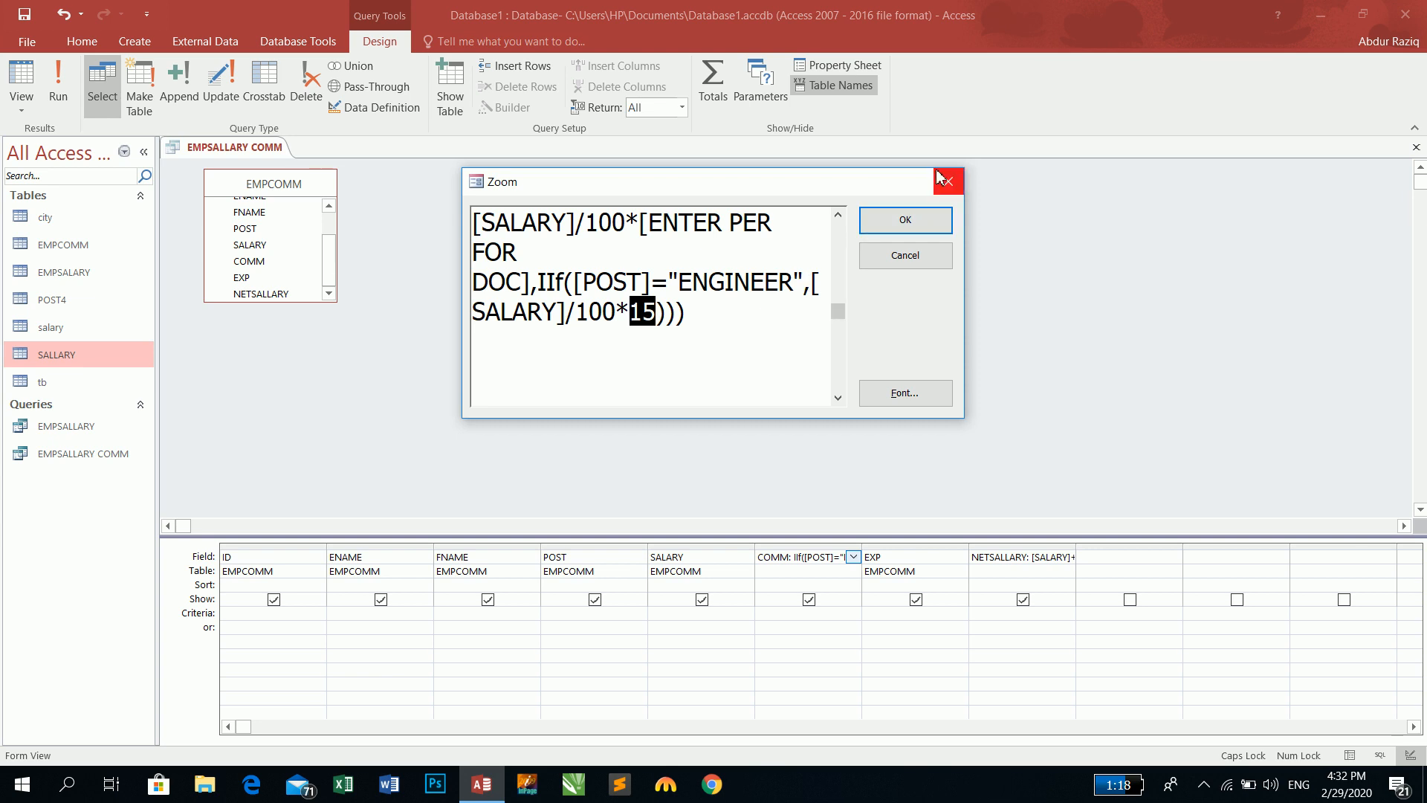
pyautogui.write('[ENTER ')
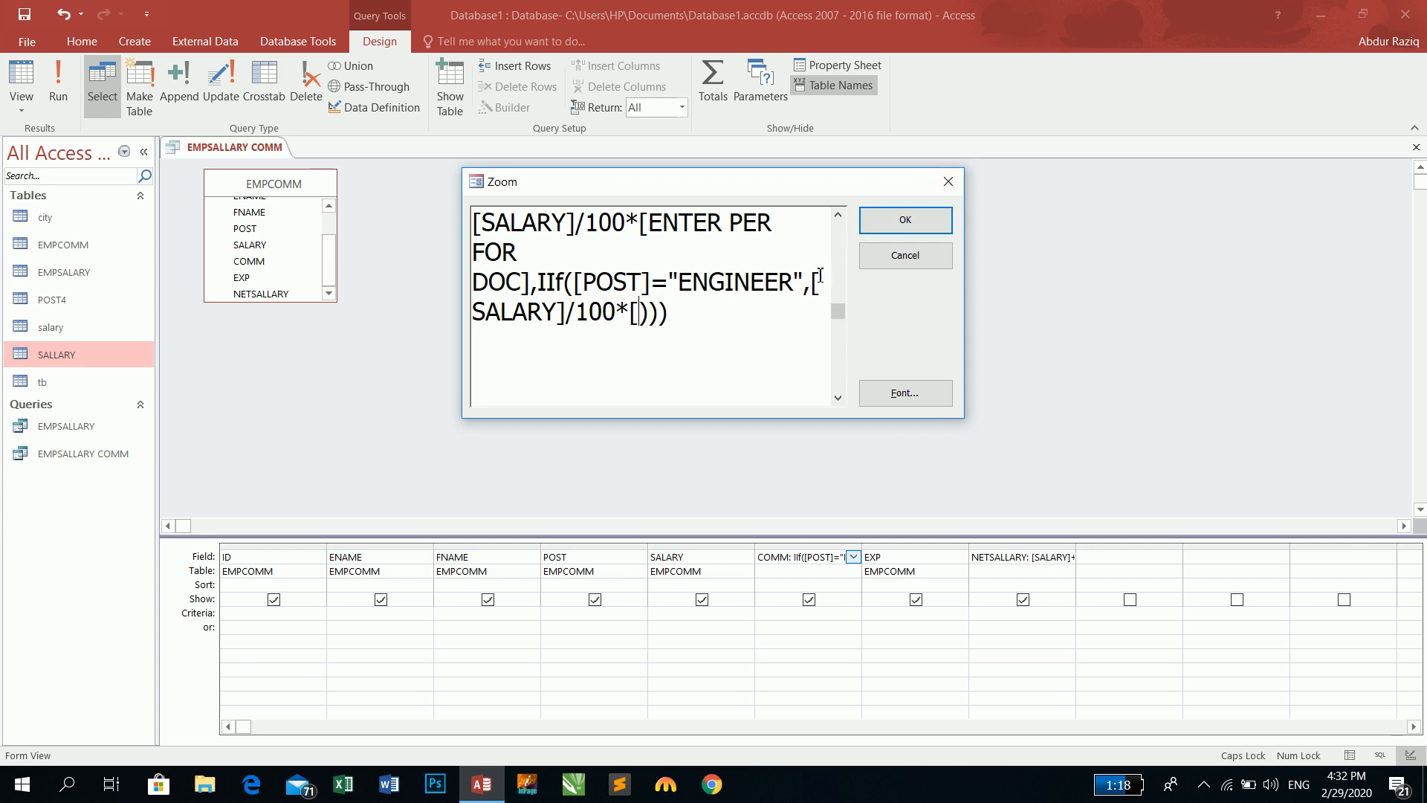
pyautogui.write('PER FOR ')
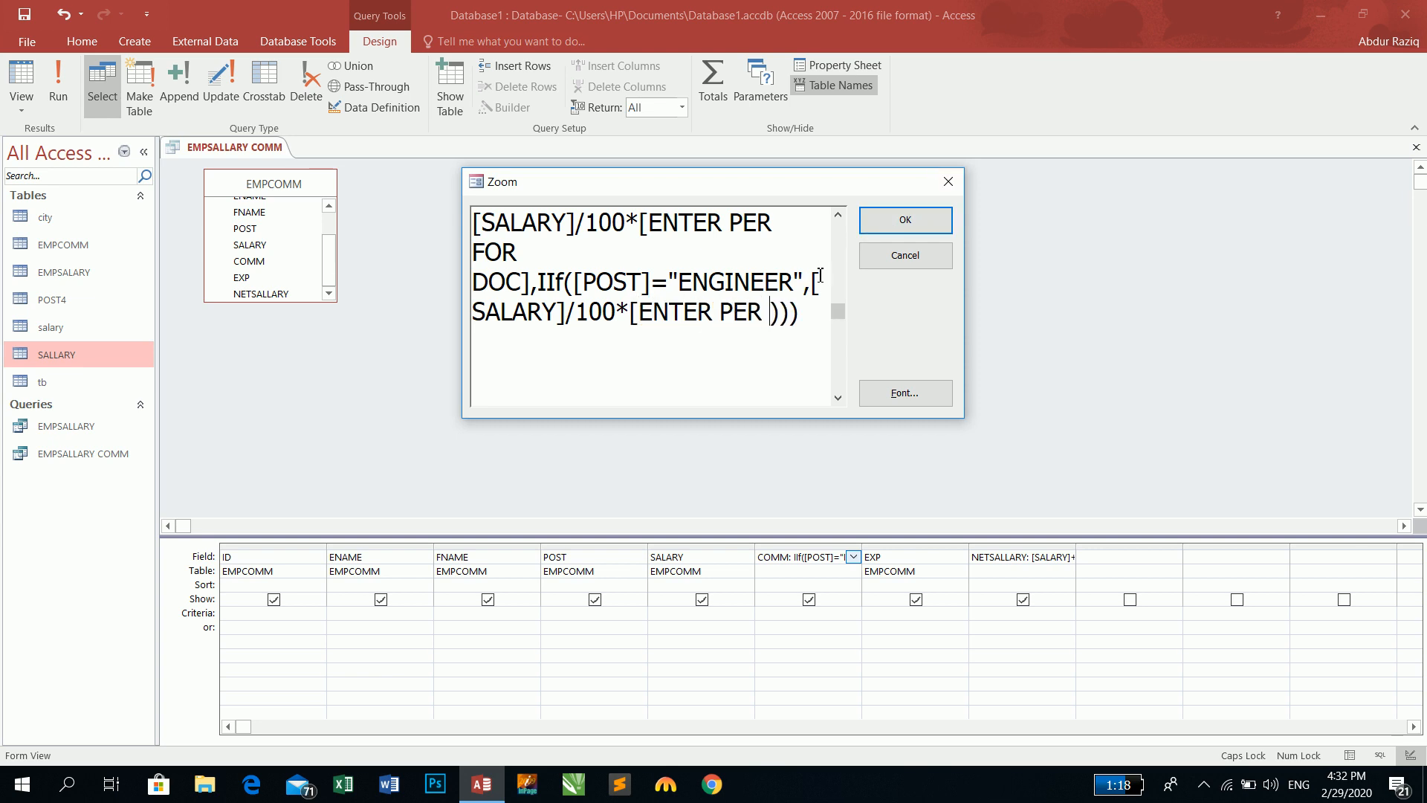
pyautogui.write('ENG]')
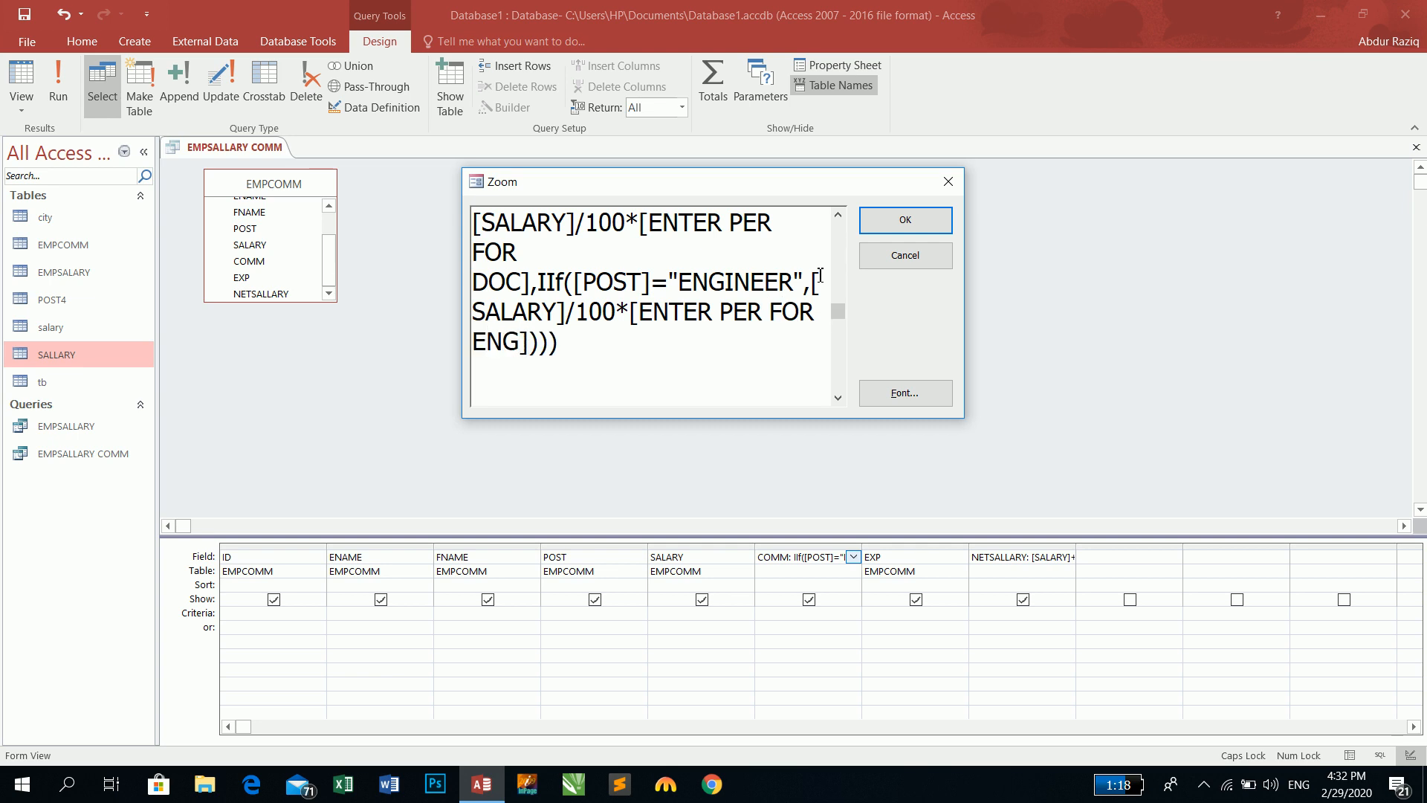
pyautogui.click(908, 220)
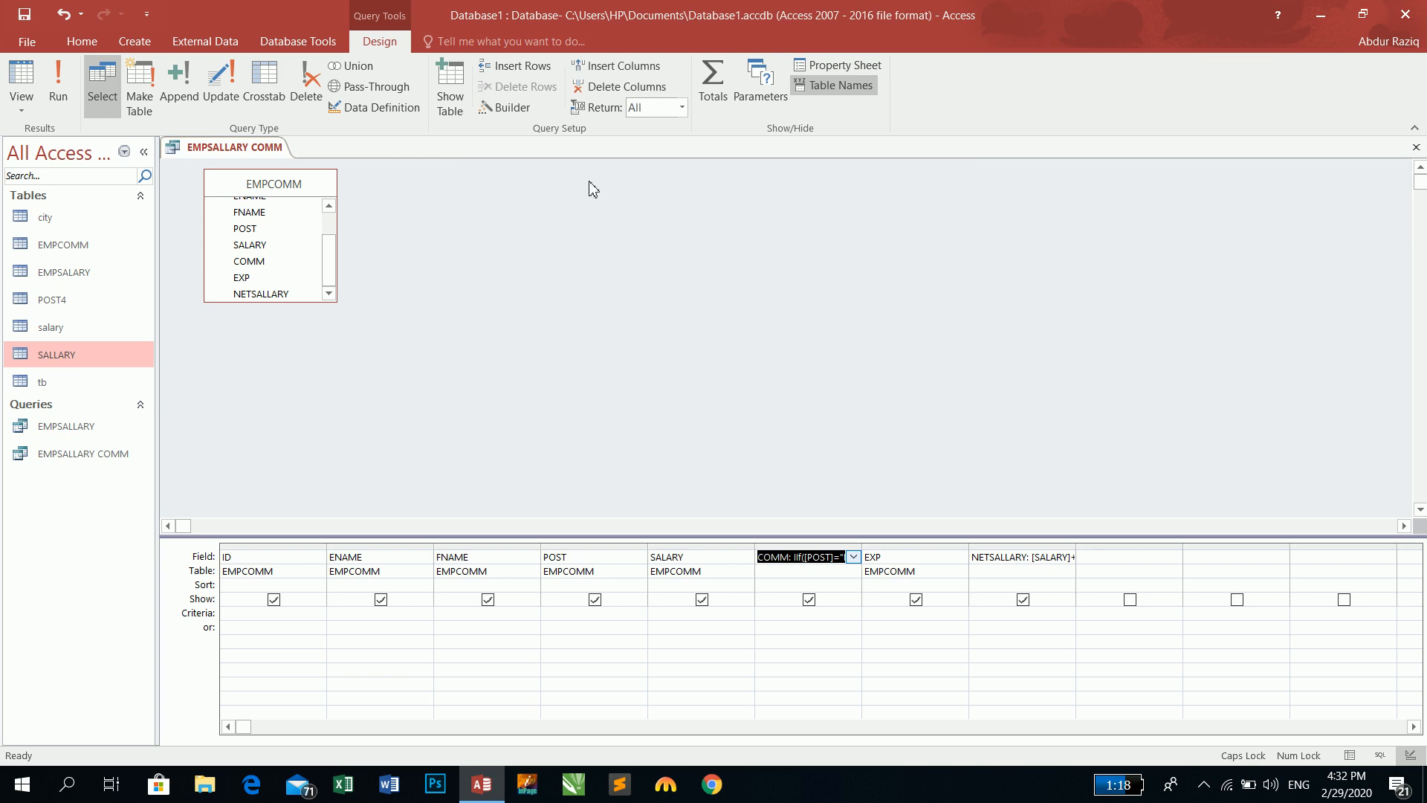
# - Run the query with driver and doctor percentages and 15 for the engineer, and close it with its design changes saved
pyautogui.click(30, 89)
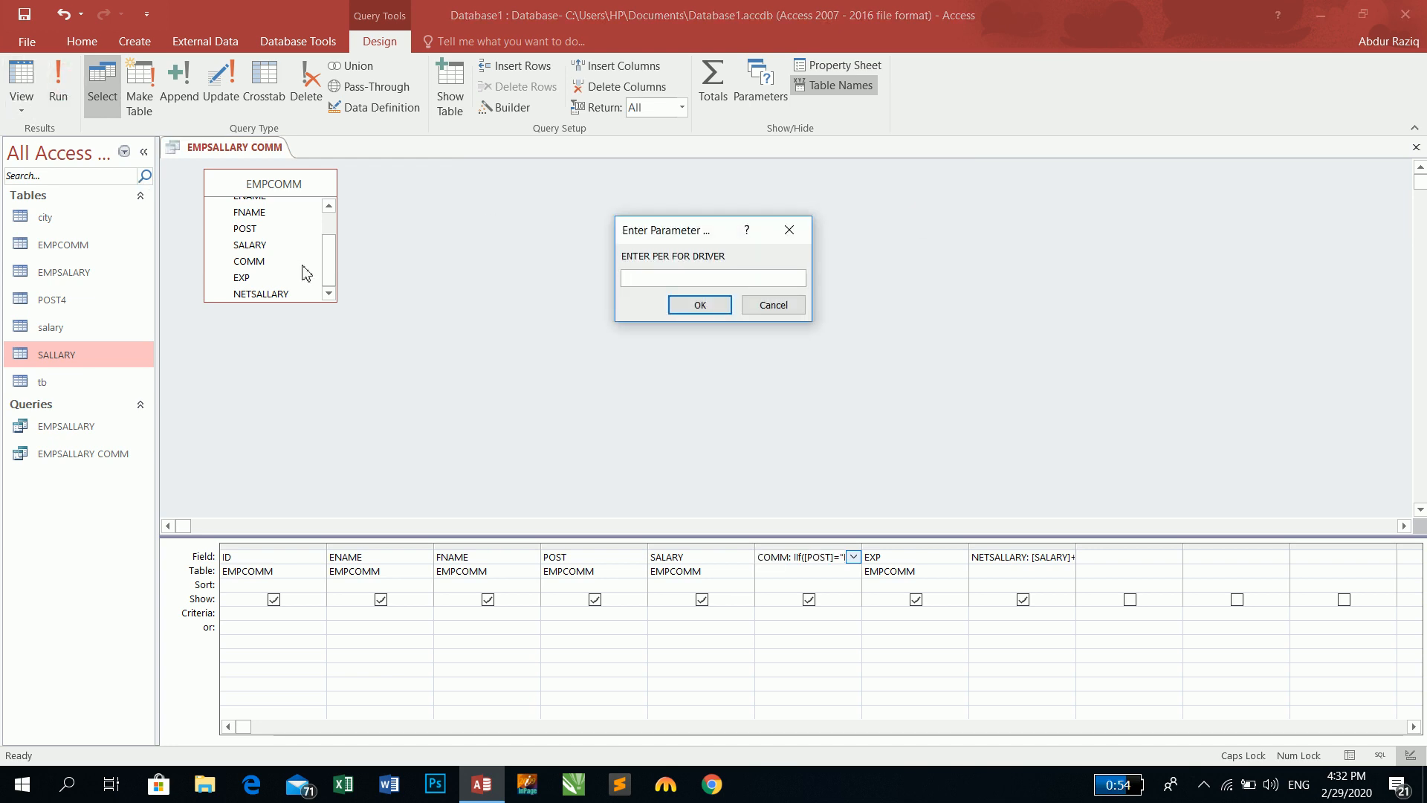
pyautogui.press('Return')
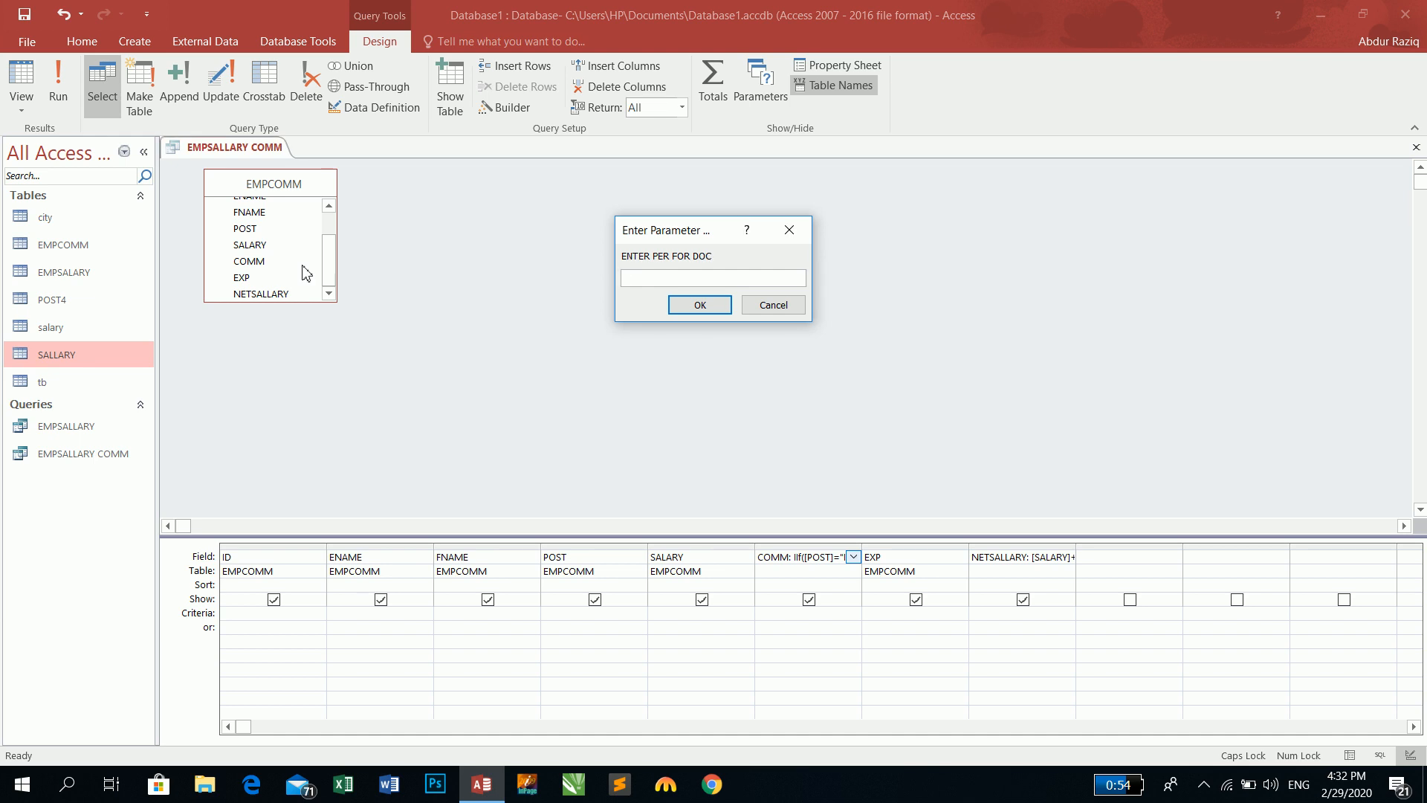
pyautogui.press('Return')
pyautogui.write('9')
pyautogui.write('15')
pyautogui.press('Return')
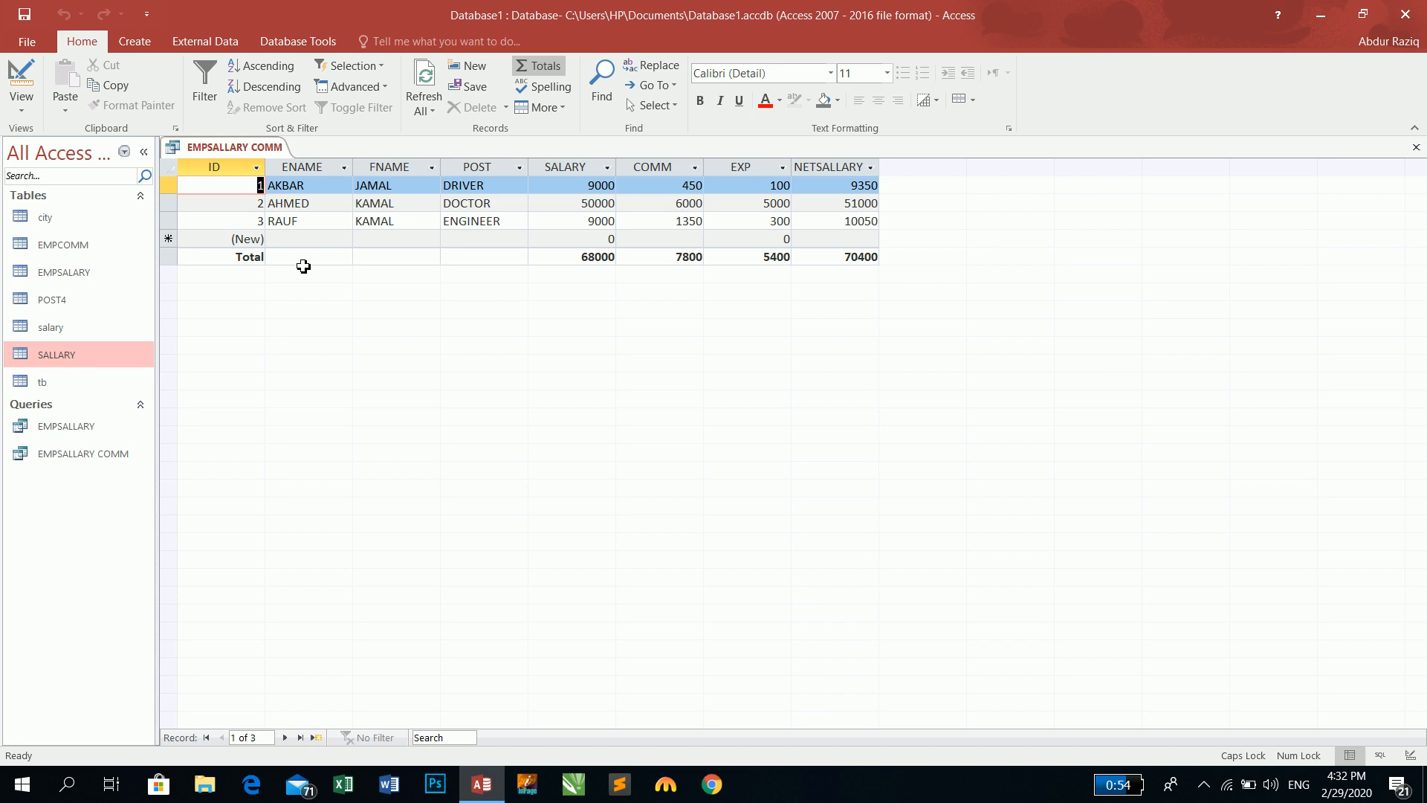
pyautogui.click(1416, 146)
pyautogui.click(641, 445)
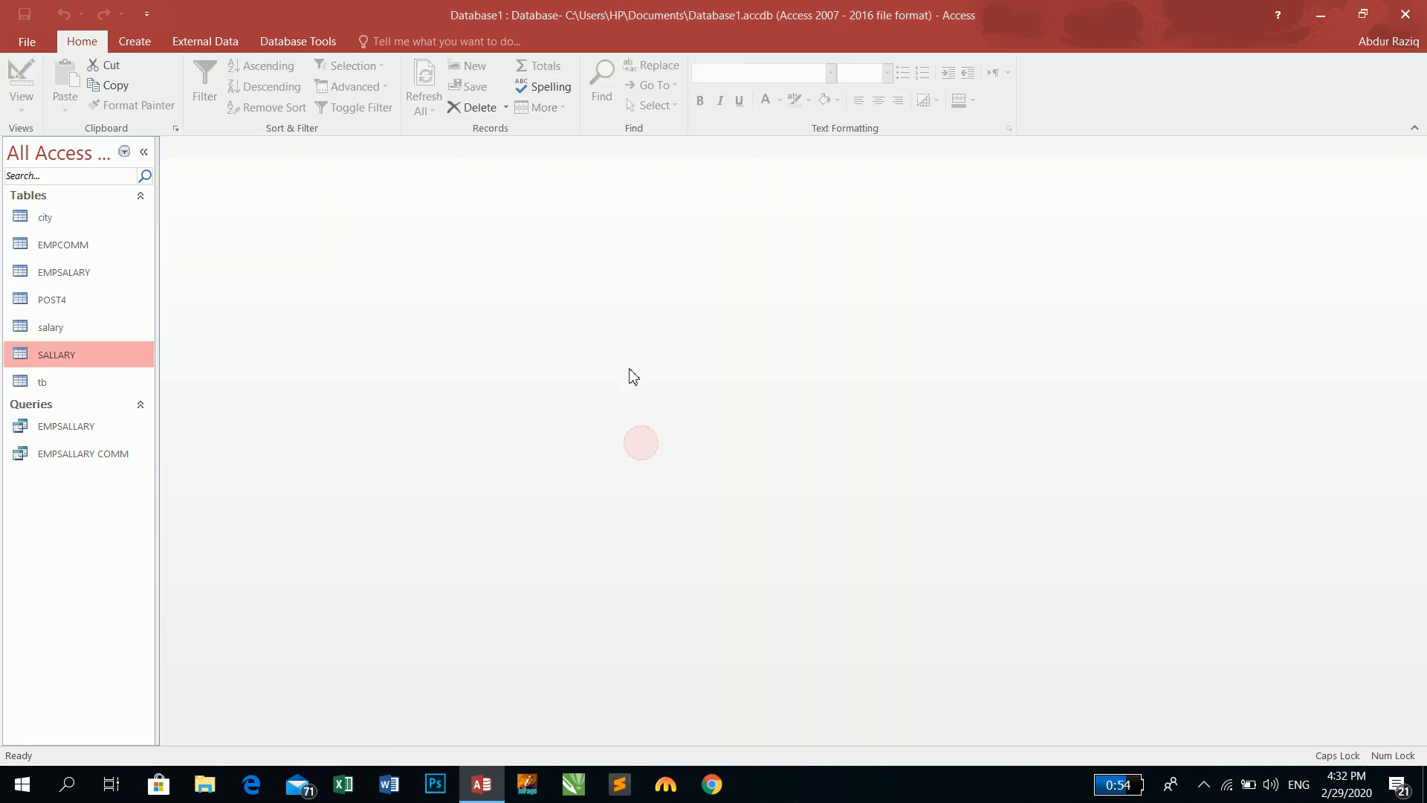
# - Reopen the EMPSALLARY COMM query, entering 15 for the driver, a percentage for the doctor and 15 for the engineer
pyautogui.doubleClick(88, 364)
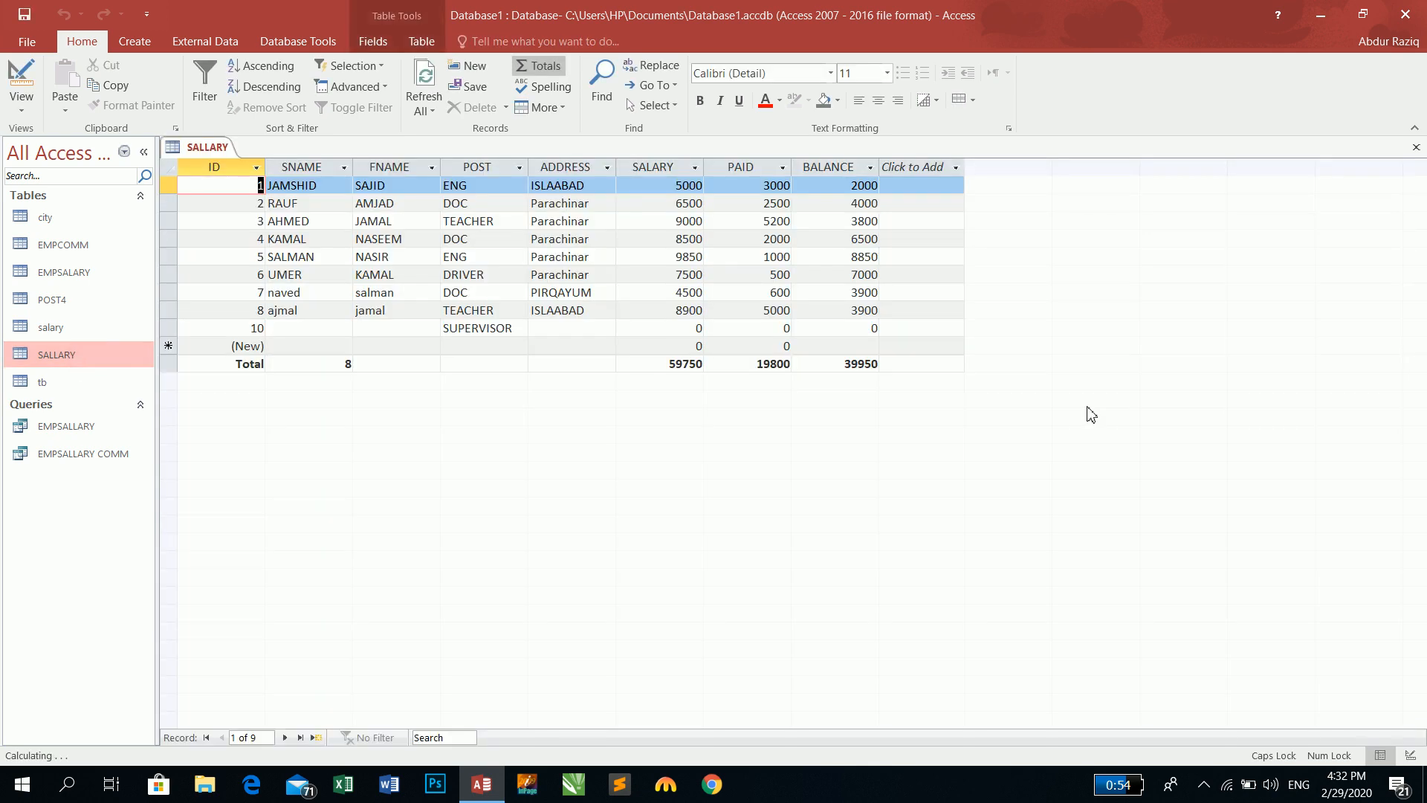
pyautogui.click(1416, 146)
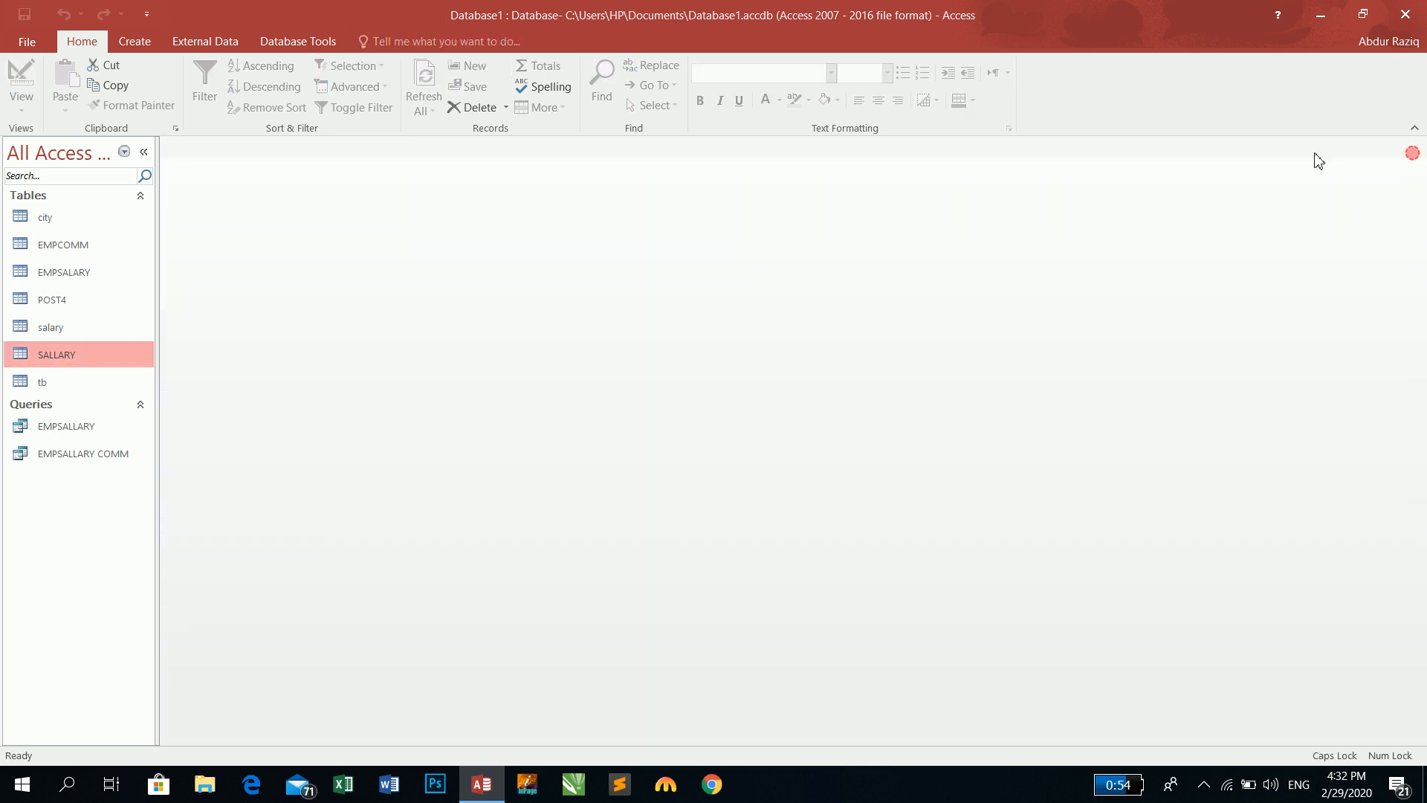
pyautogui.doubleClick(73, 457)
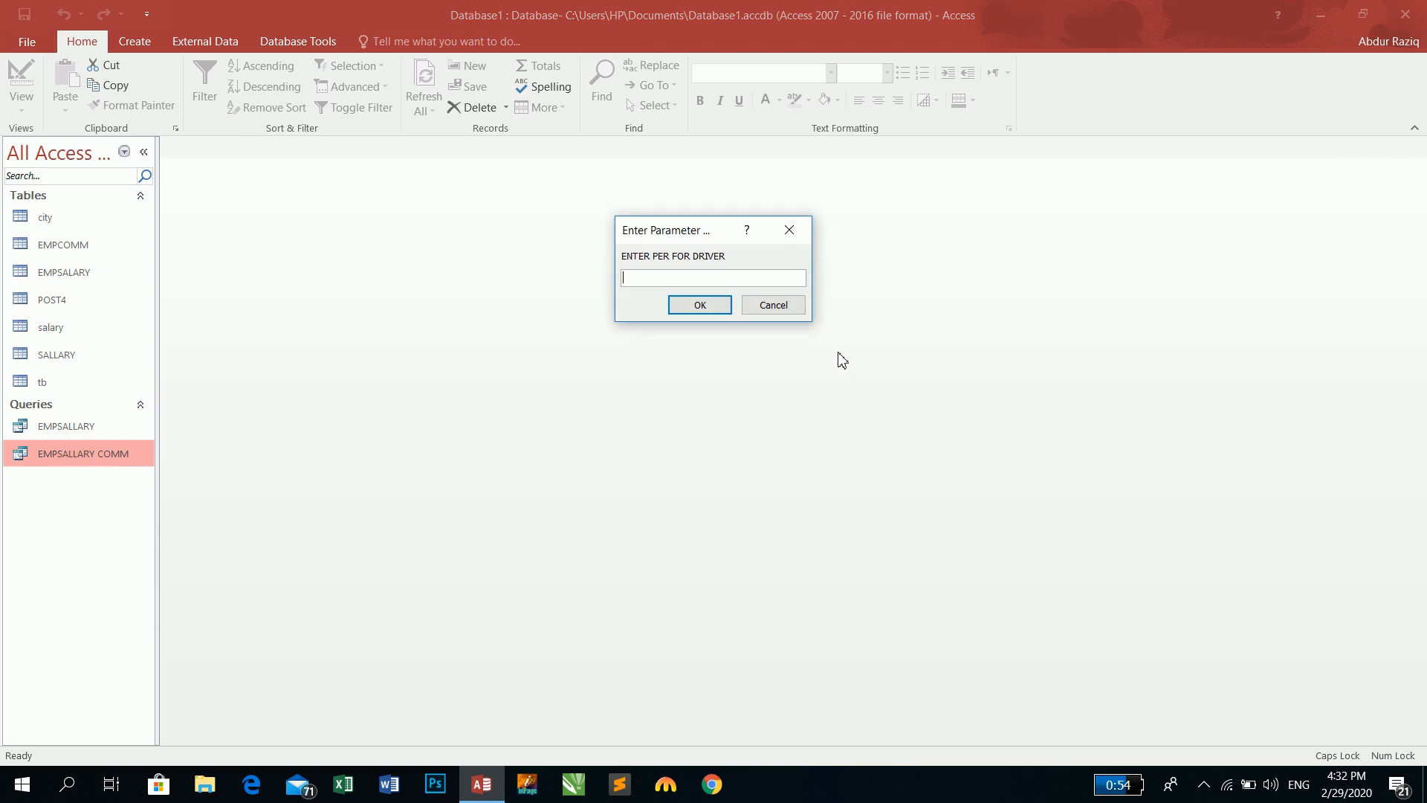
pyautogui.write('15')
pyautogui.press('Return')
pyautogui.write('15')
pyautogui.press('Return')
pyautogui.write('15')
pyautogui.press('Return')
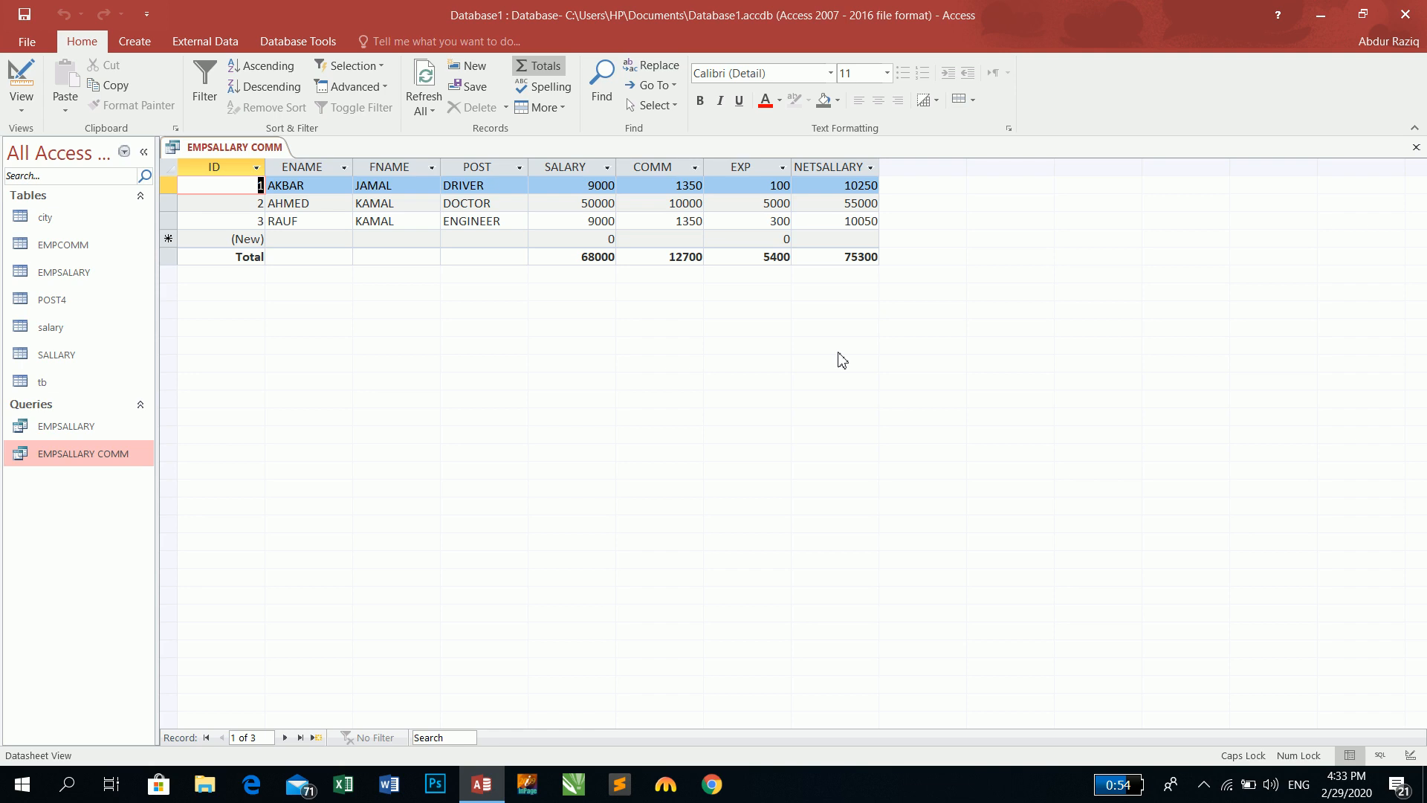
# - Show the query's design, widen the NETSALLARY column to view more of its expression, and close the query
pyautogui.click(22, 75)
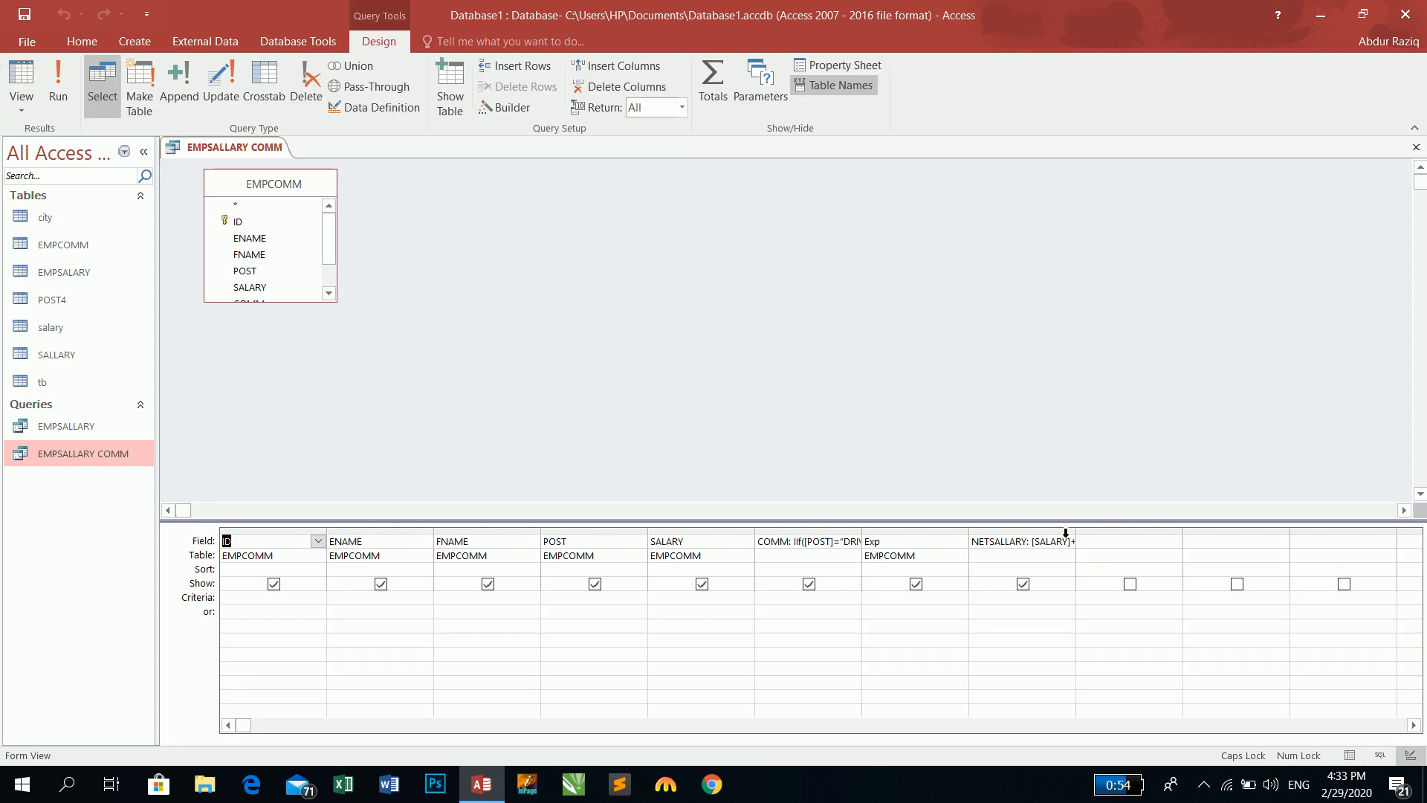
pyautogui.moveTo(1075, 532); pyautogui.dragTo(1117, 532)
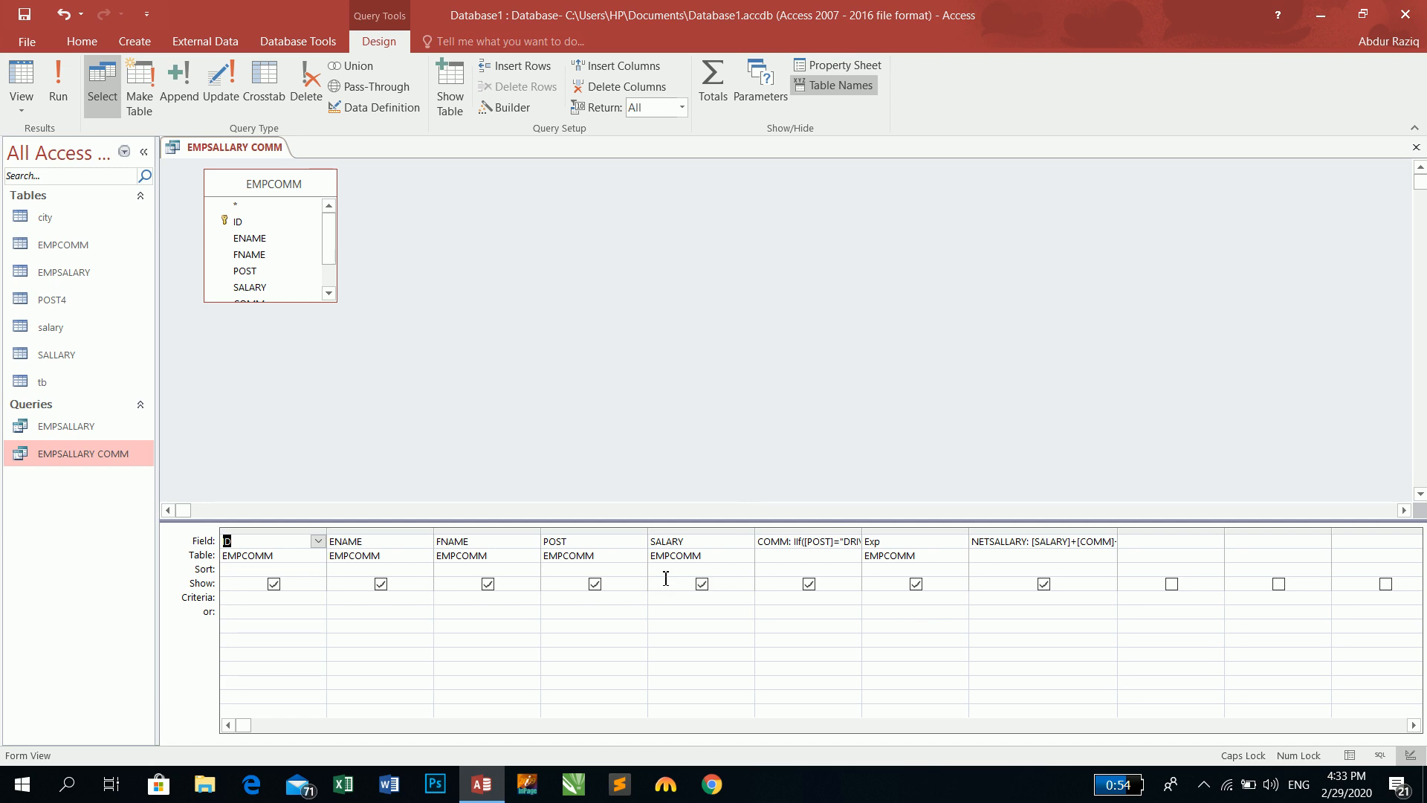
pyautogui.click(1415, 147)
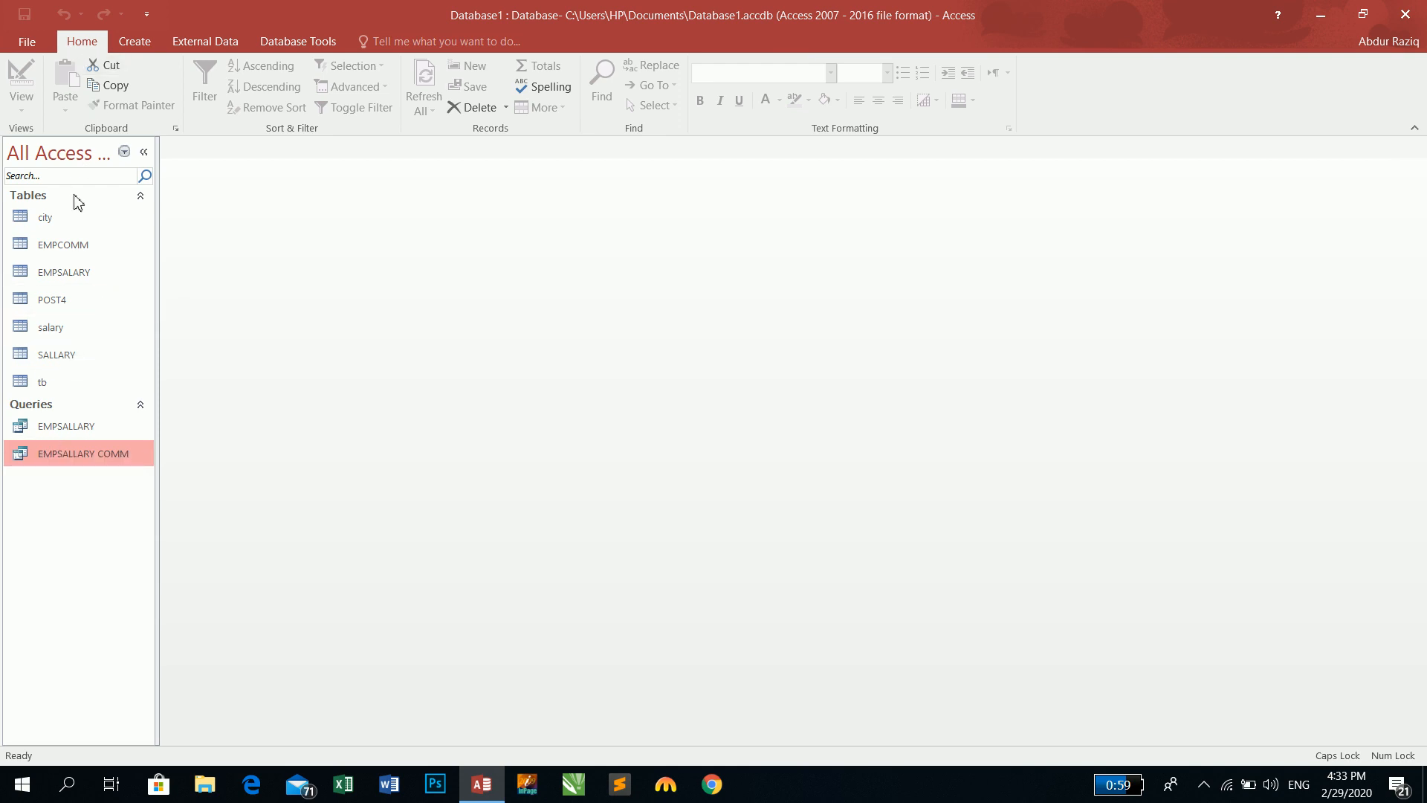
# - Open the EMPCOMM table's design and rename the ENAME field to FIRSTNAME
pyautogui.click(72, 273)
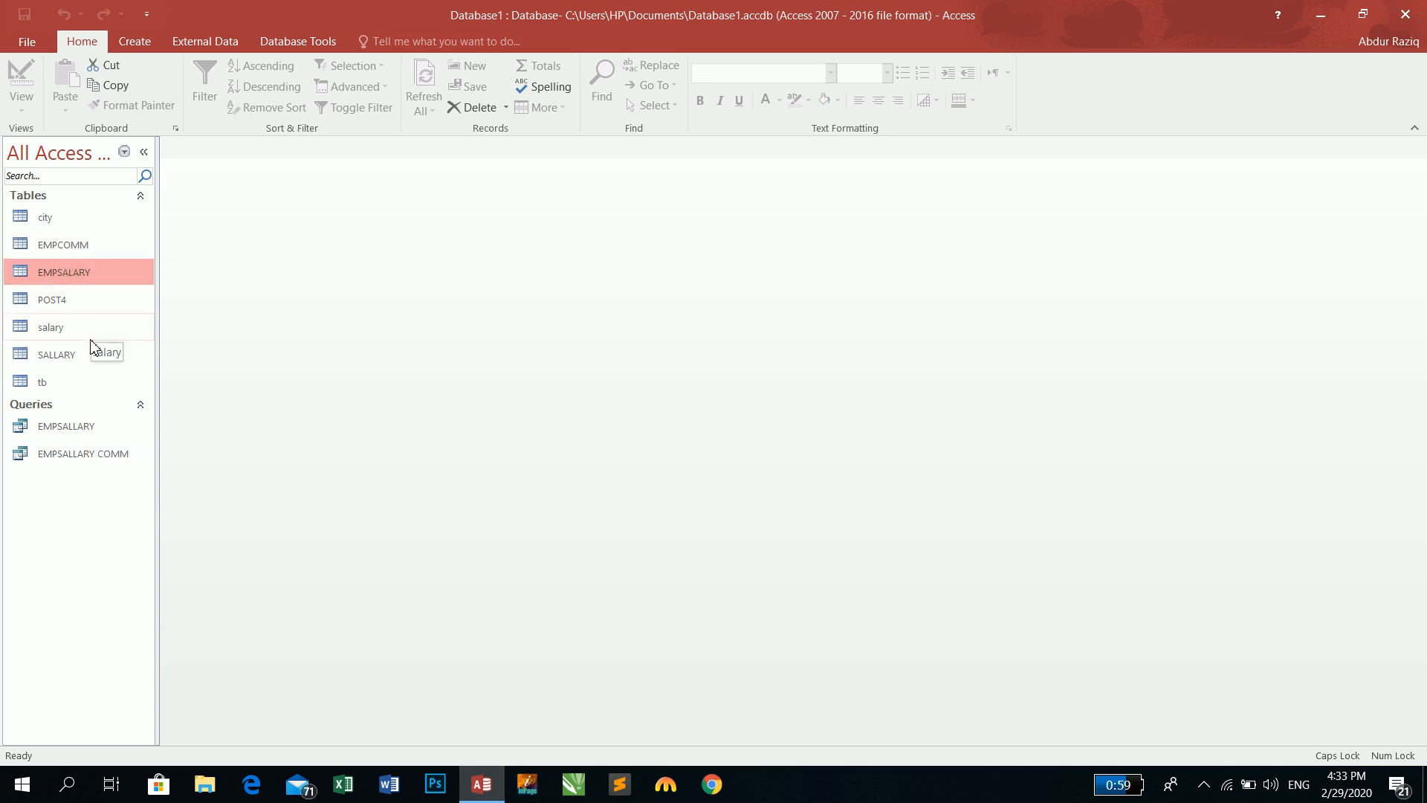
pyautogui.rightClick(80, 244)
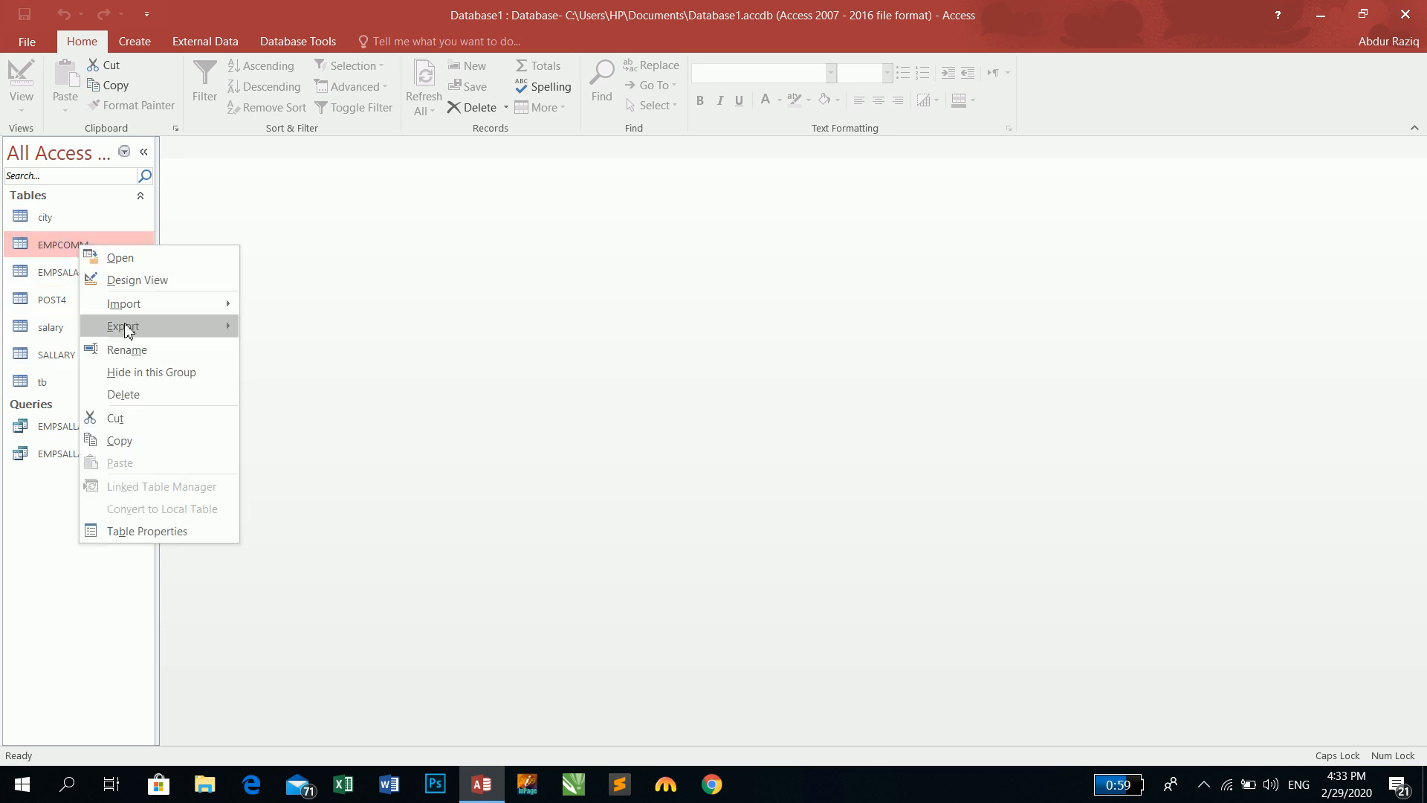
pyautogui.click(177, 281)
pyautogui.click(252, 207)
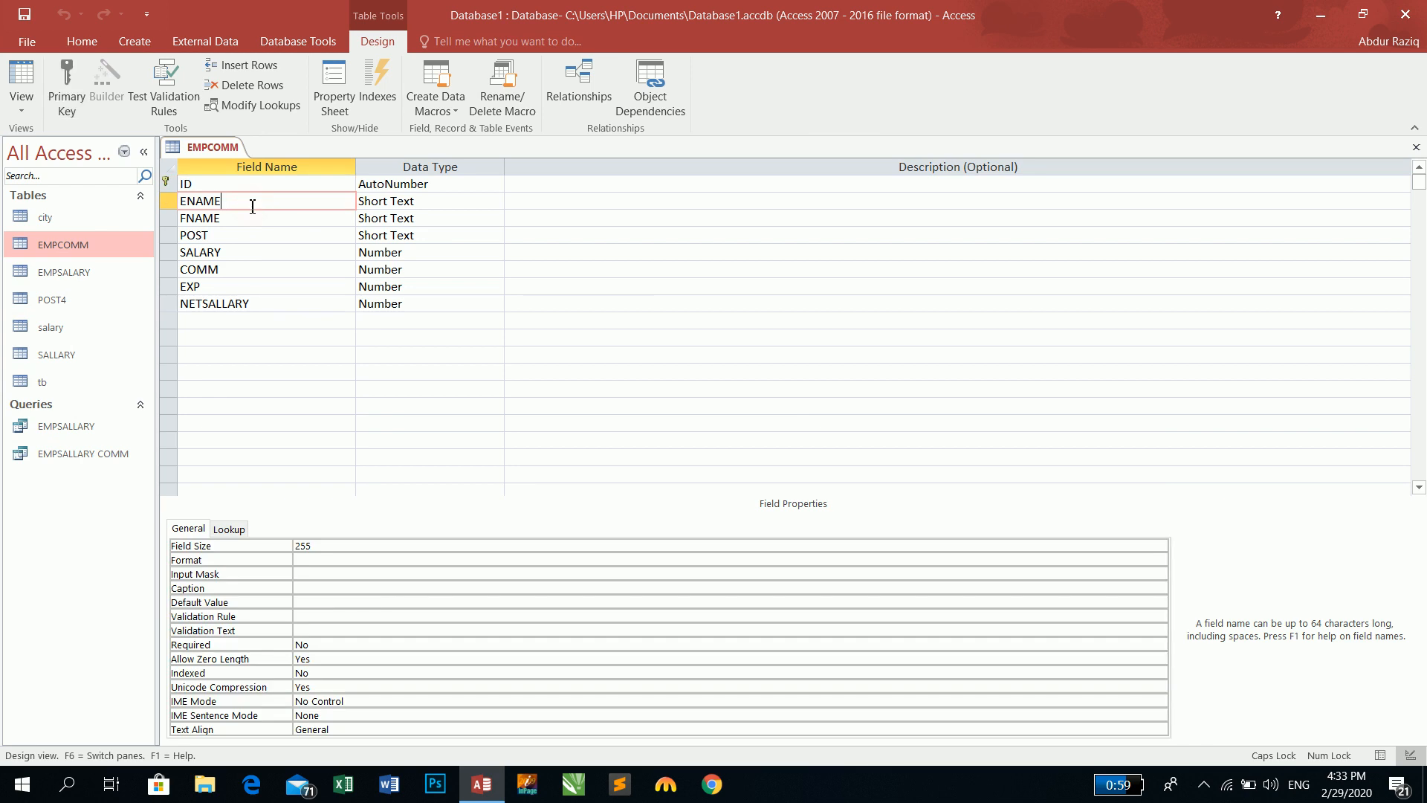
pyautogui.click(186, 201)
pyautogui.press('BackSpace')
pyautogui.write('FIRST')
# - Insert a Short Text field named LASTNAME between FIRSTNAME and FNAME
pyautogui.rightClick(254, 220)
pyautogui.click(315, 308)
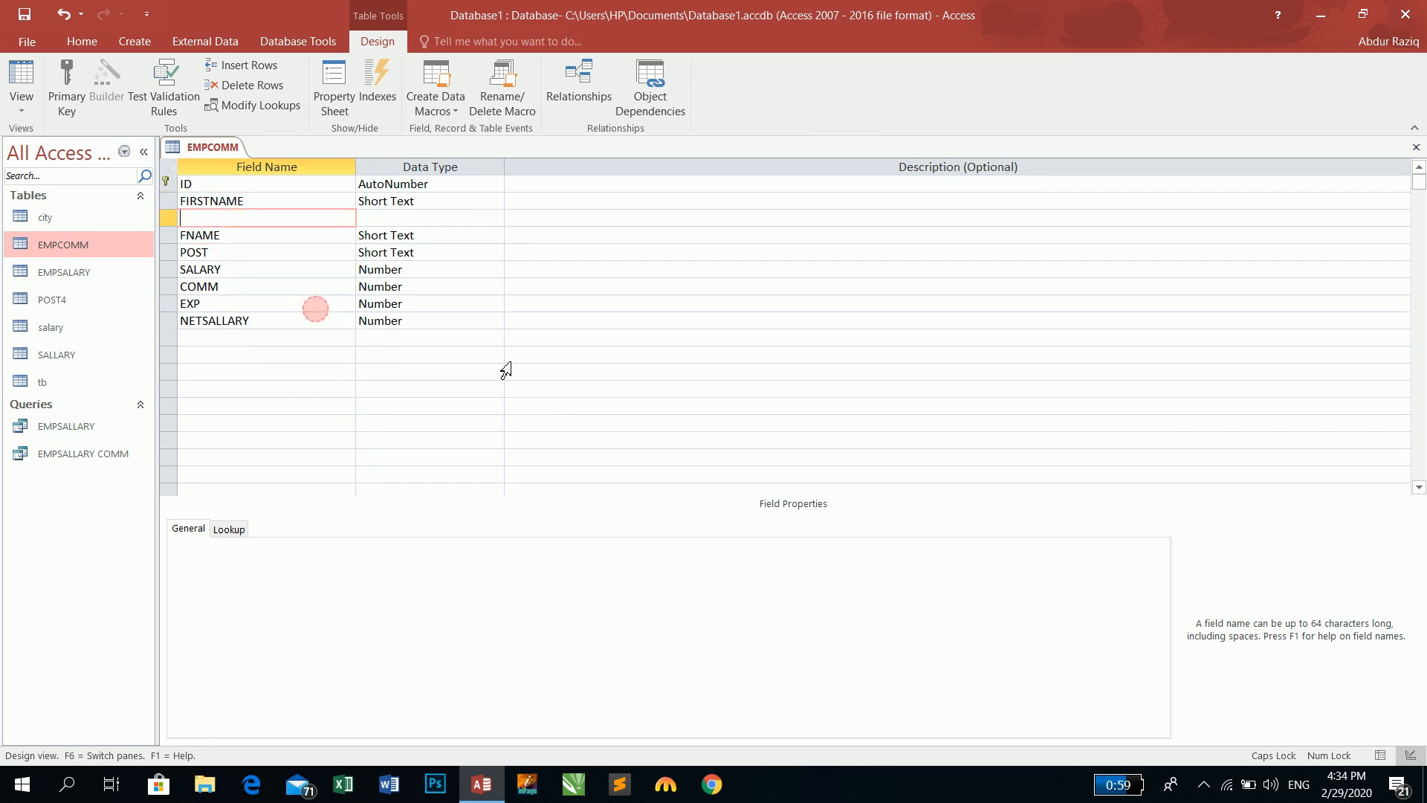
pyautogui.write('LASTNAME')
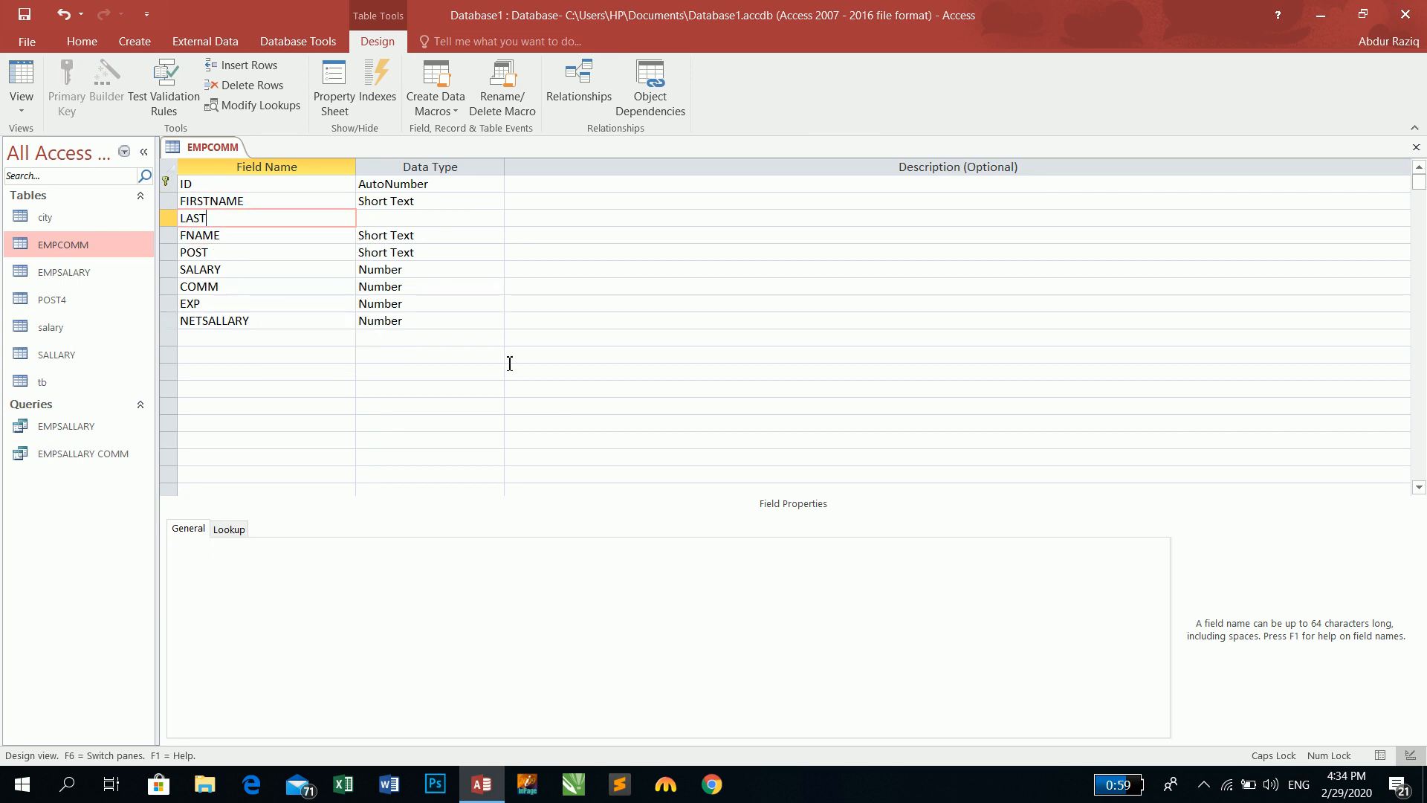
pyautogui.press('Tab')
pyautogui.press('Tab')
pyautogui.press('Tab')
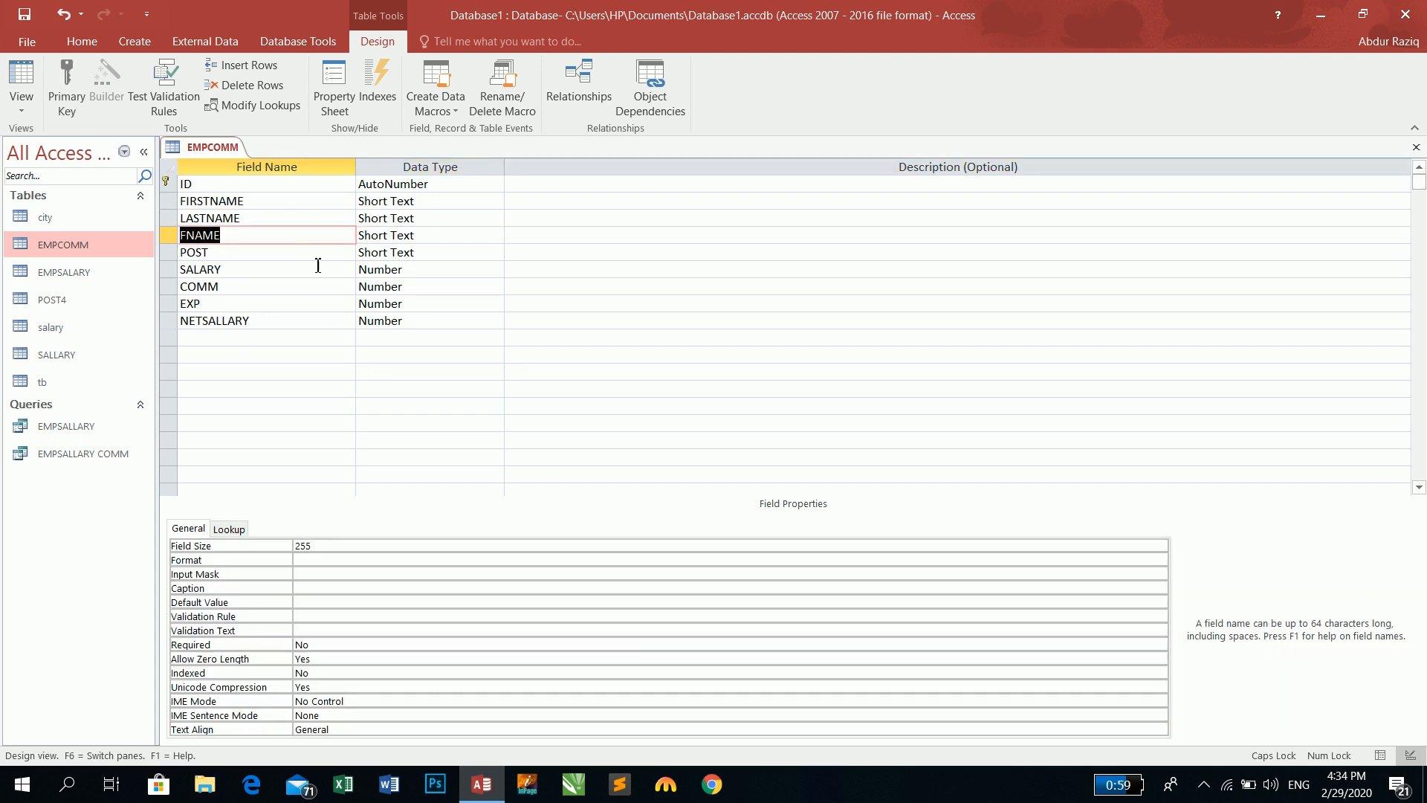
# - Insert a Short Text field named FULLNAME between LASTNAME and FNAME
pyautogui.rightClick(293, 231)
pyautogui.click(339, 325)
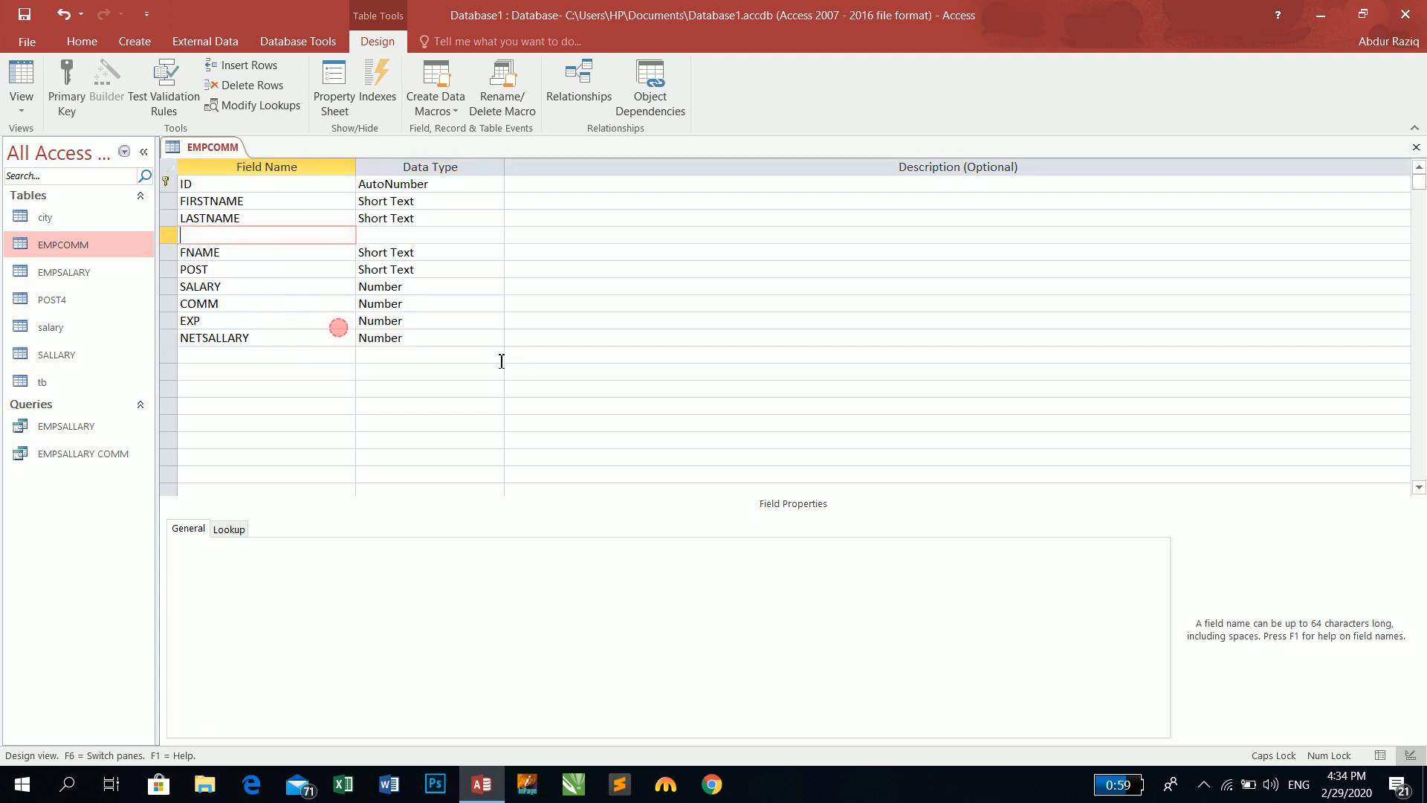
pyautogui.write('FULLNAME')
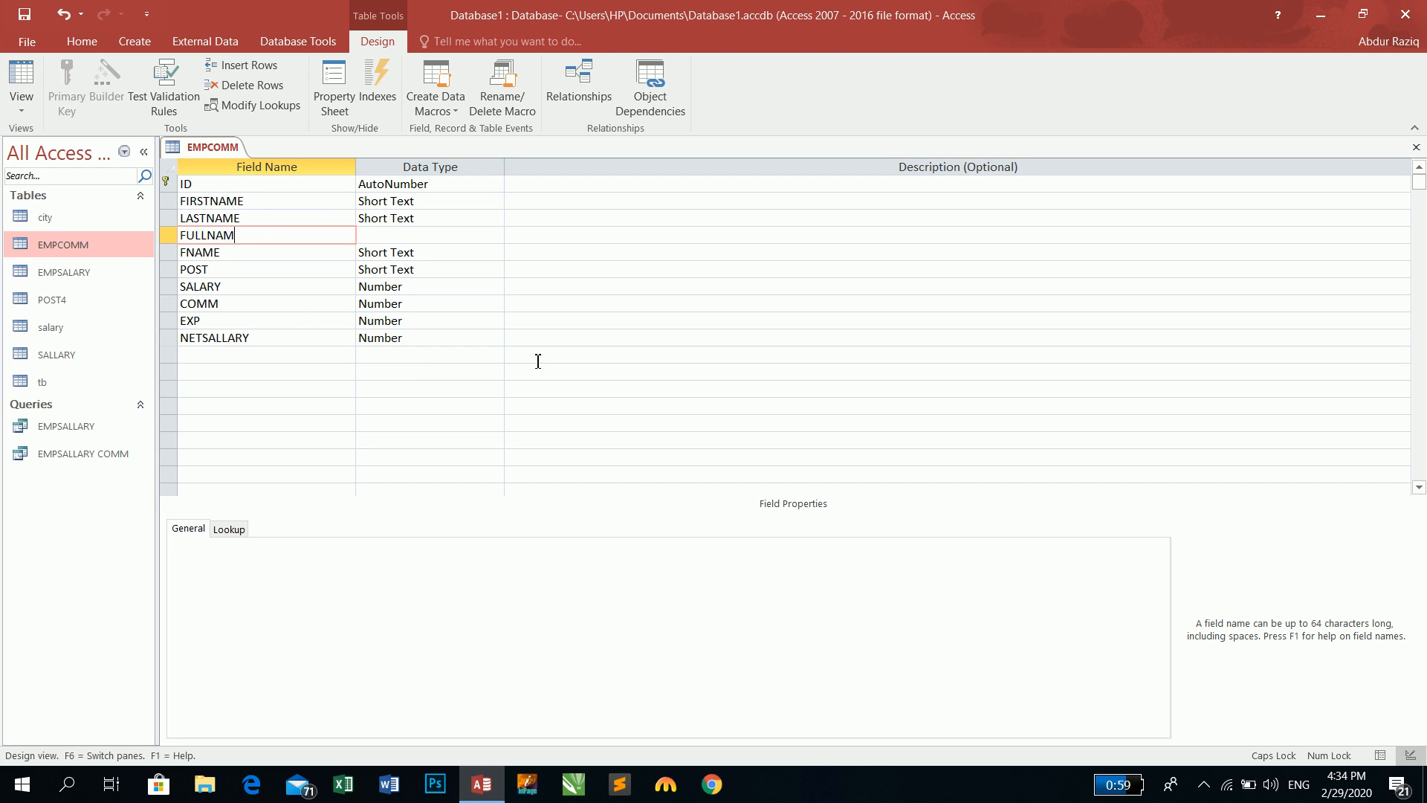
pyautogui.press('Tab')
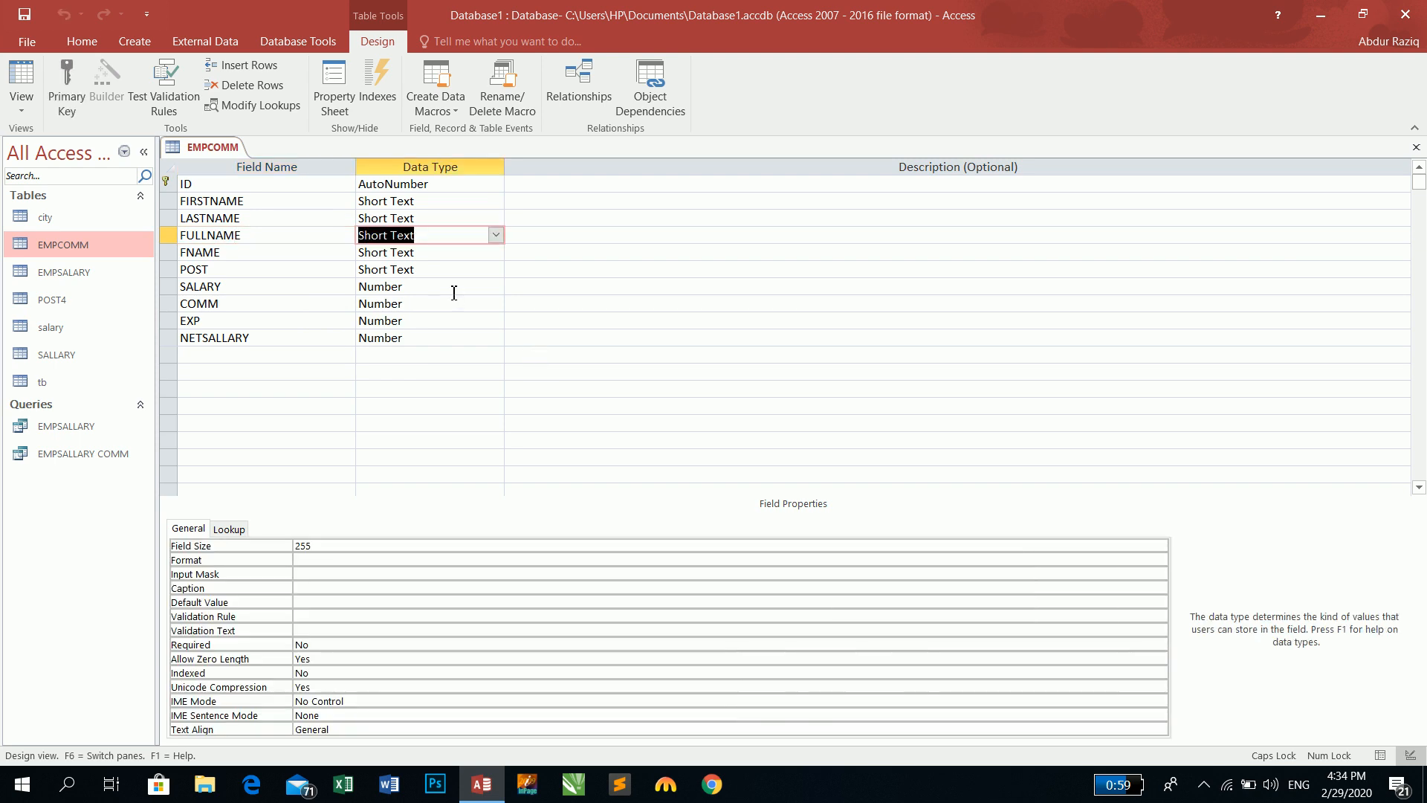
# - Show EMPCOMM as a datasheet, fill in the LASTNAME value for all three records, and close the table
pyautogui.click(37, 88)
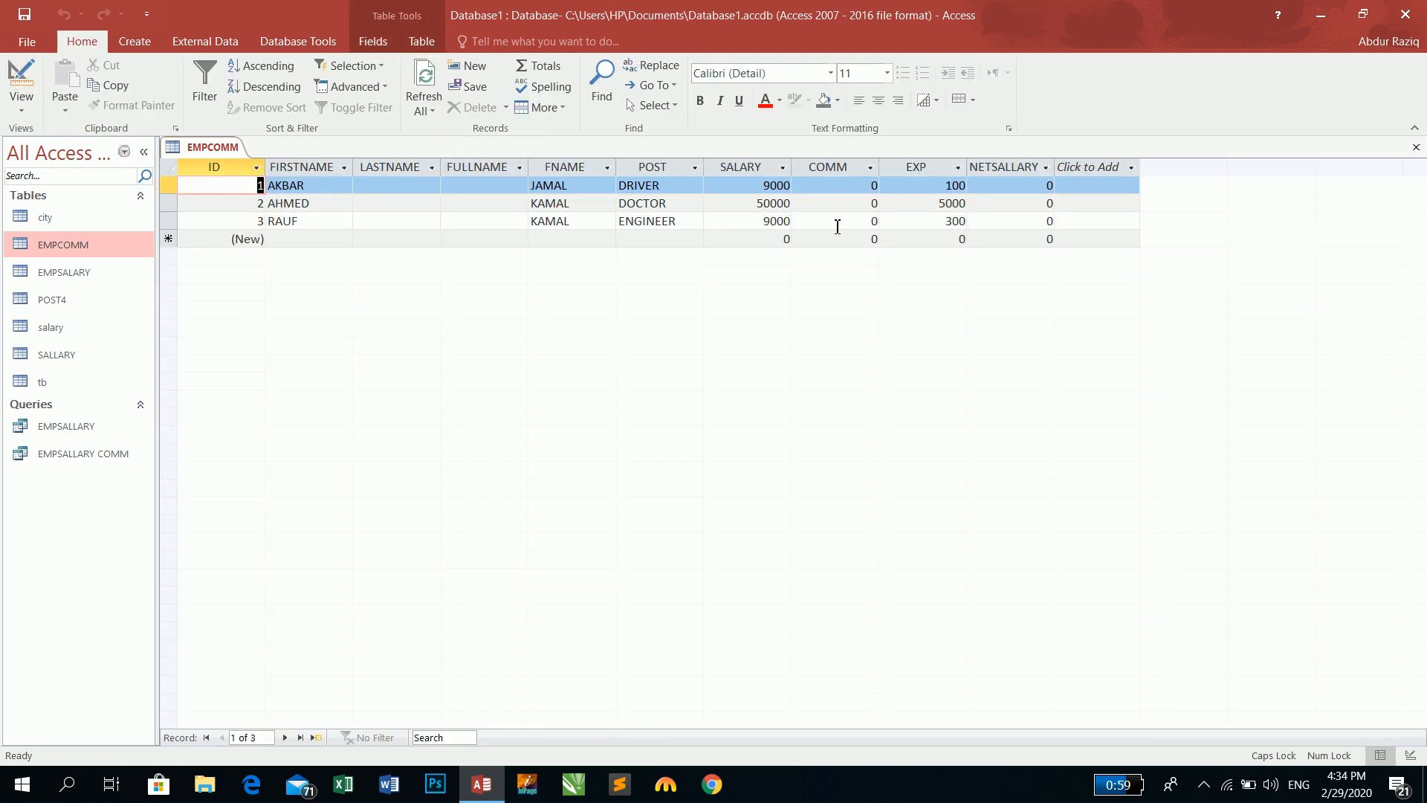
pyautogui.press('Tab')
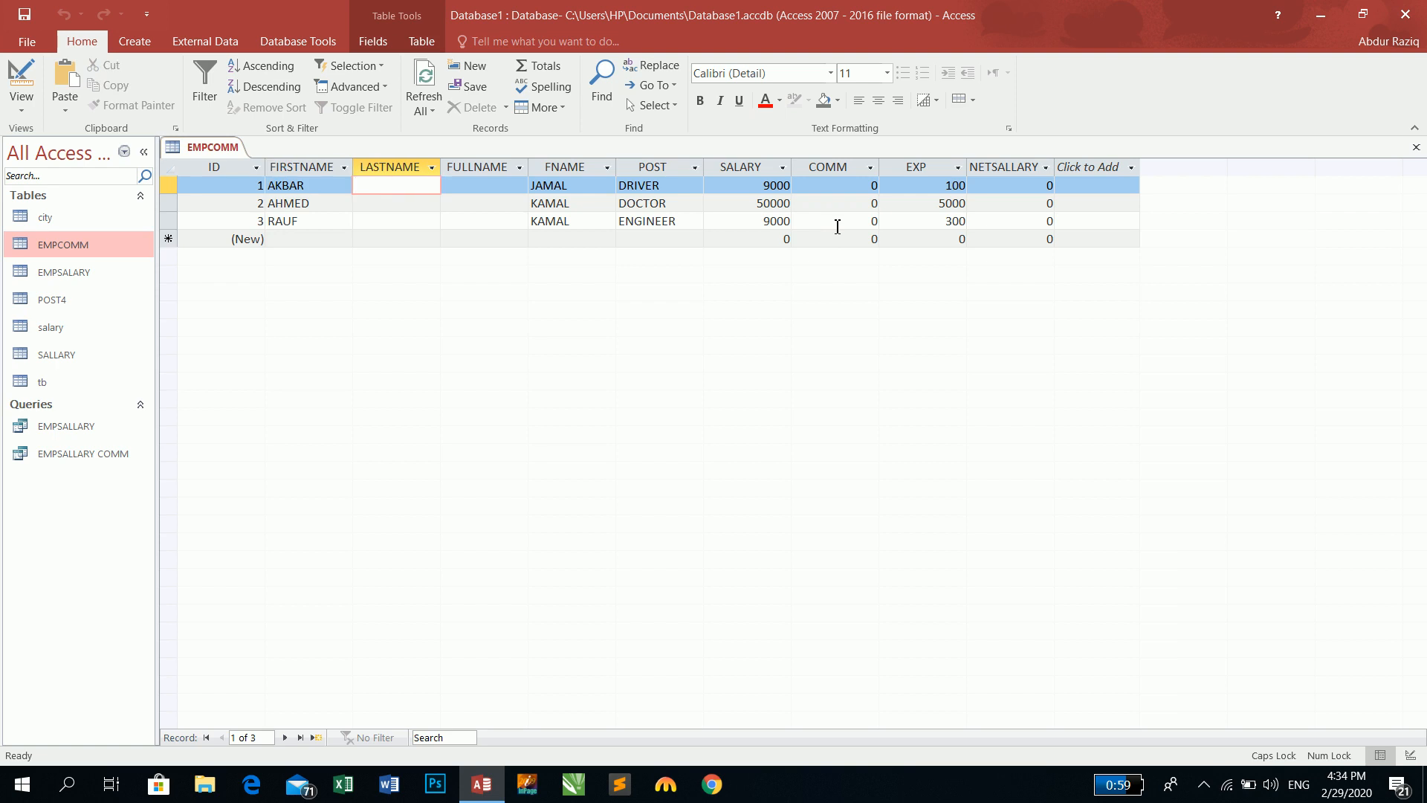
pyautogui.write('KHAN')
pyautogui.press('Tab')
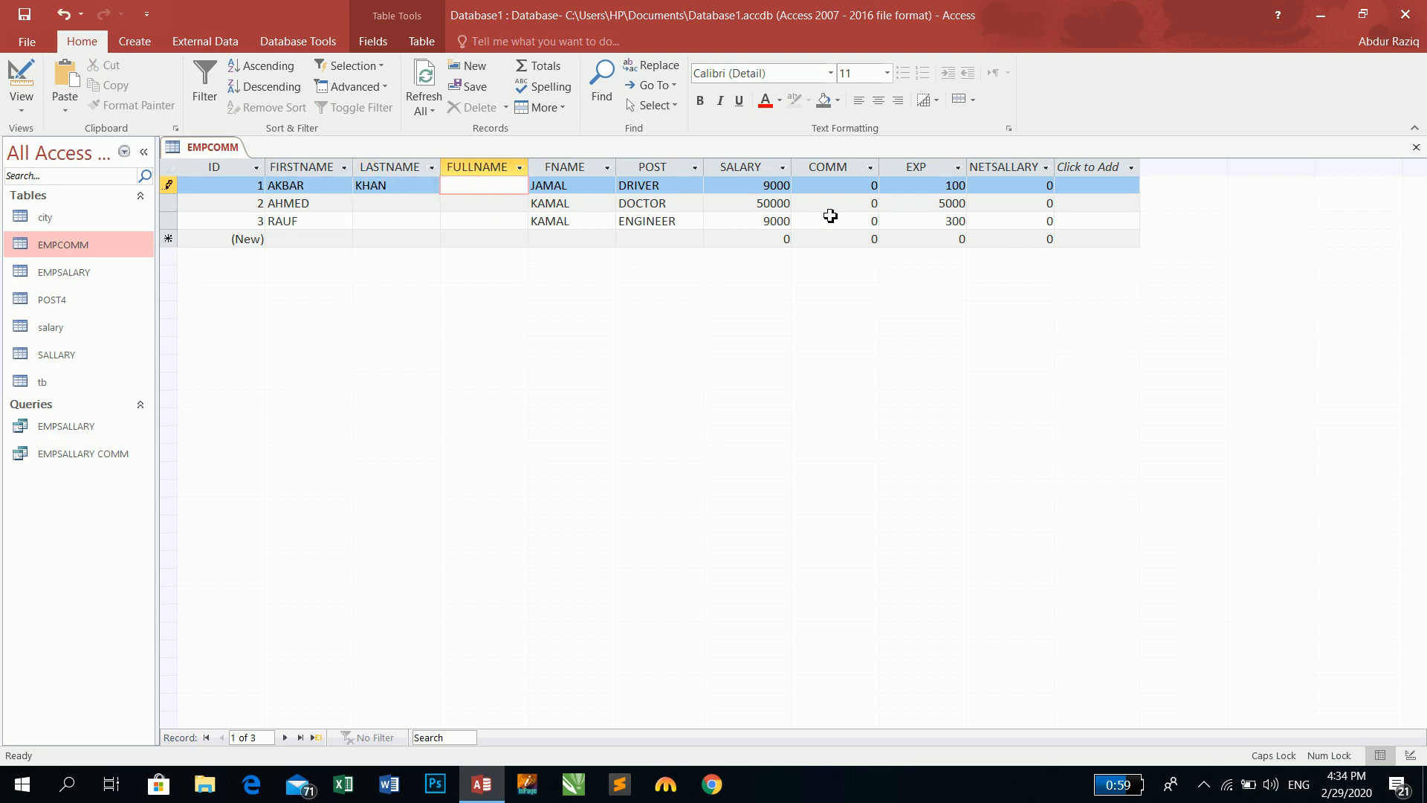
pyautogui.click(390, 204)
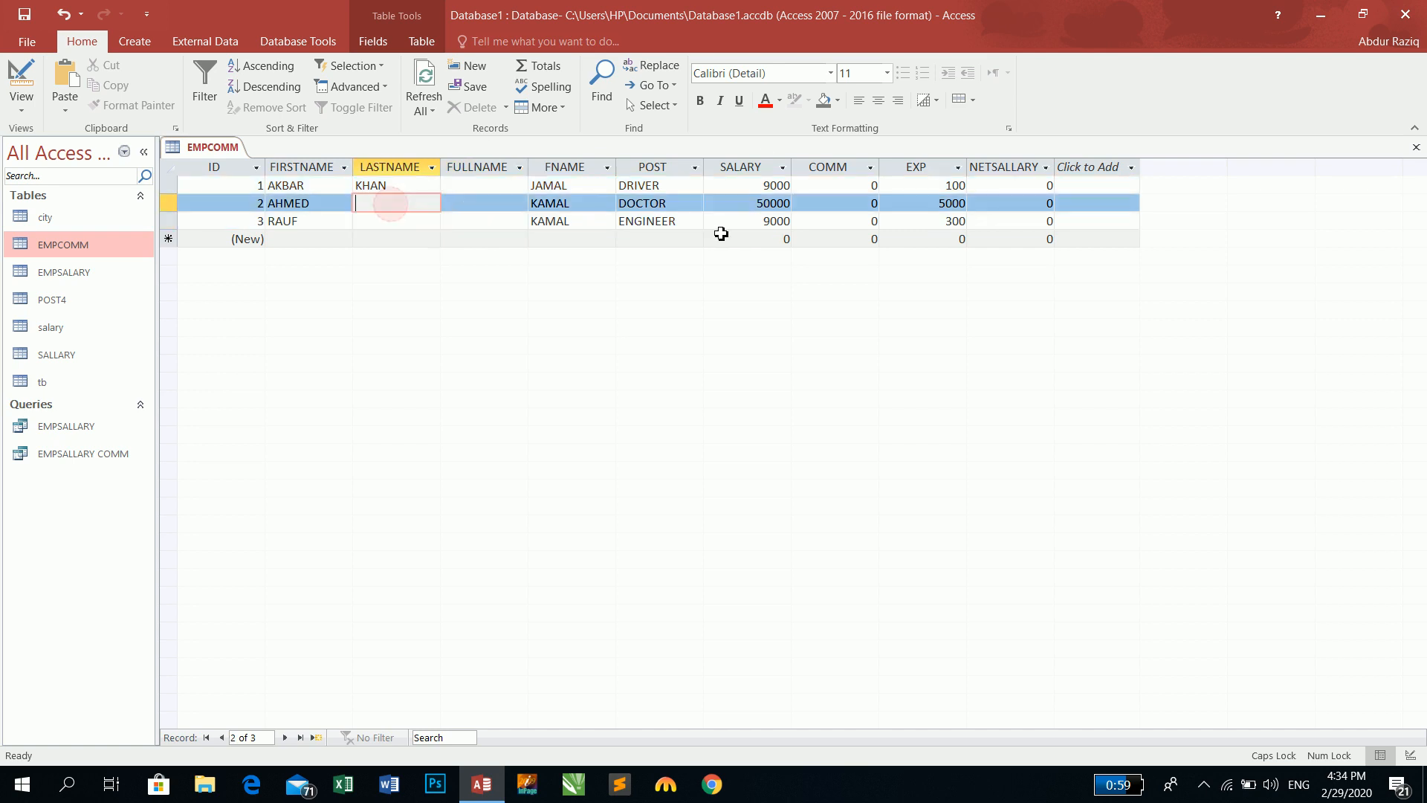
pyautogui.write('LATIF')
pyautogui.press('Tab')
pyautogui.click(389, 221)
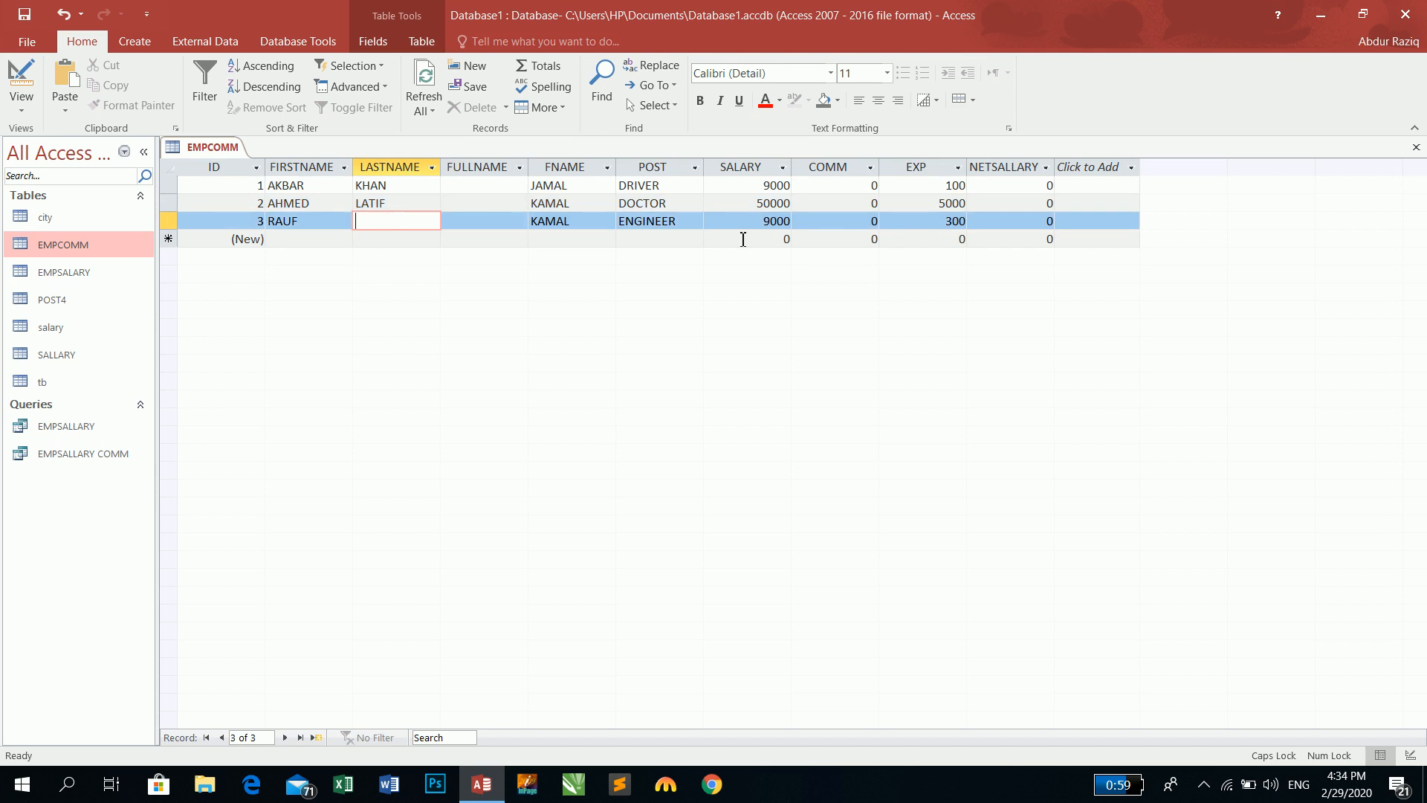
pyautogui.write('KHAN')
pyautogui.press('Tab')
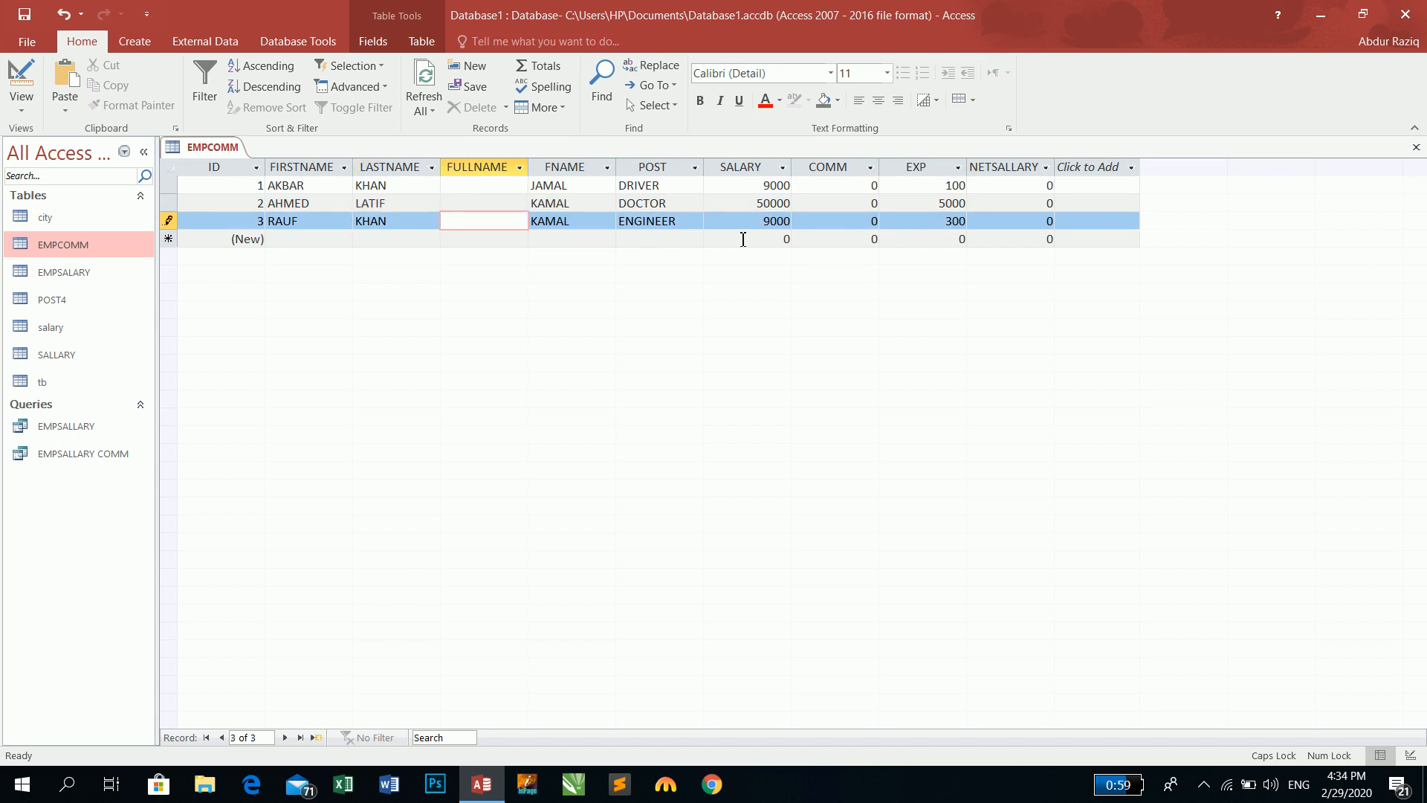
pyautogui.click(501, 186)
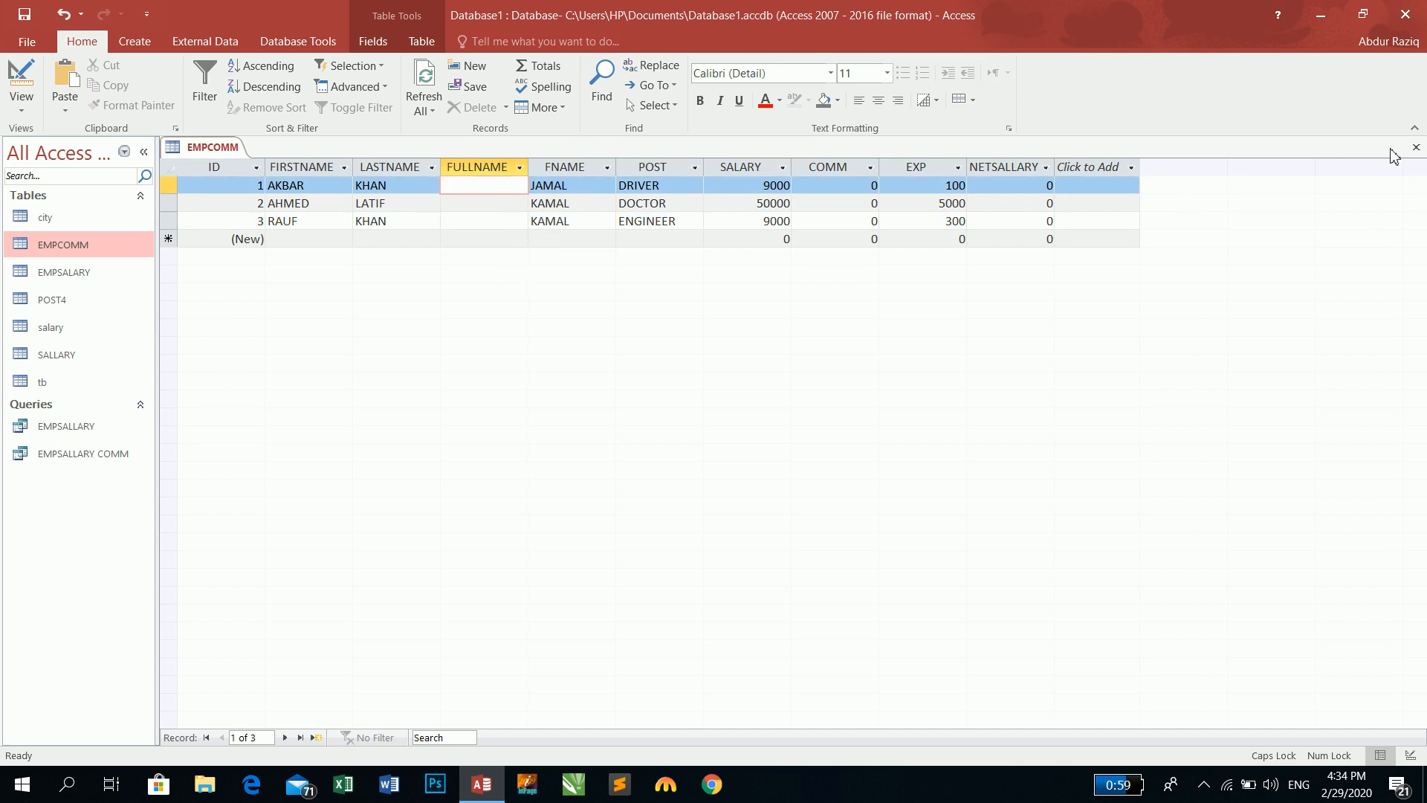
pyautogui.click(1415, 147)
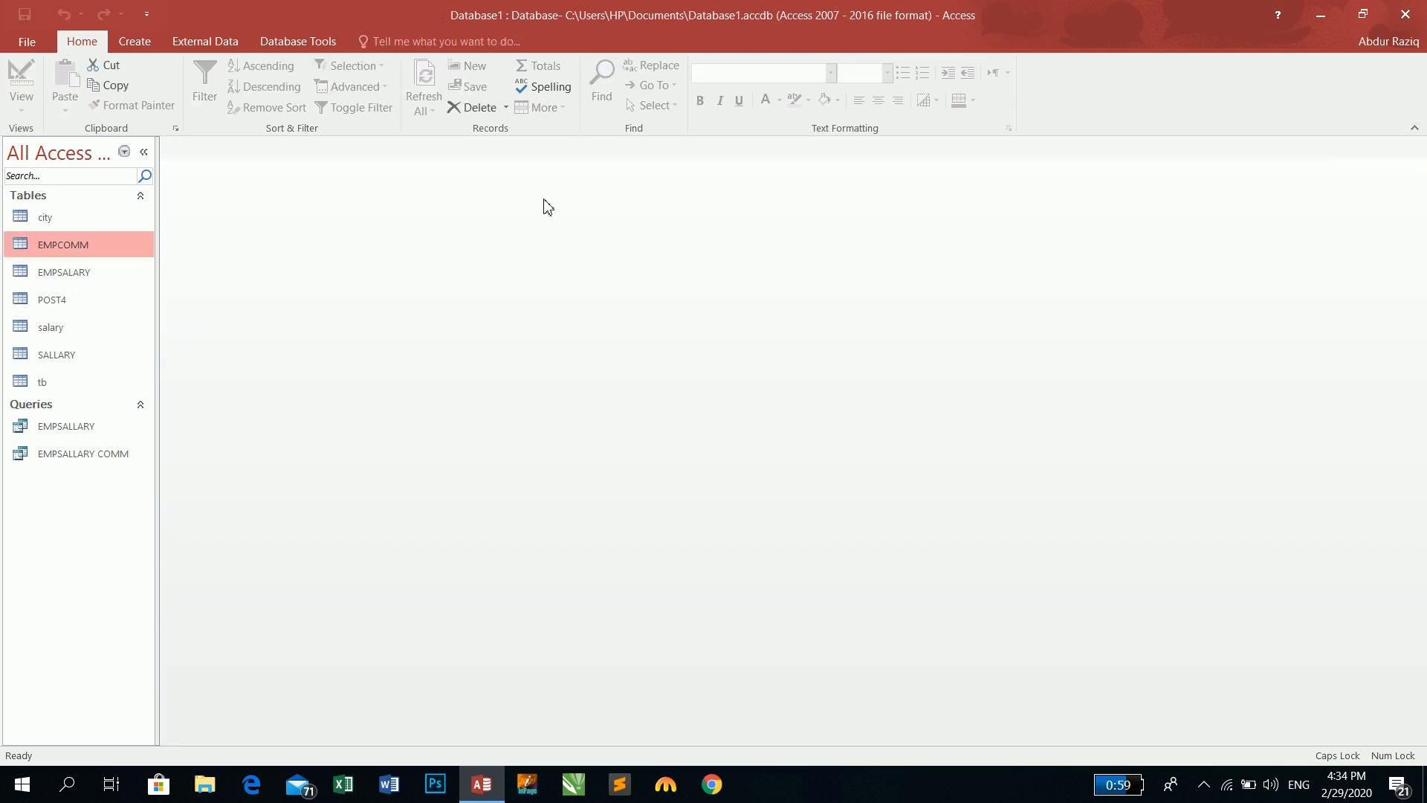
# - Open the EMPSALLARY COMM query's design and remove the FIRSTNAME column from the query grid
pyautogui.click(73, 426)
pyautogui.click(83, 457)
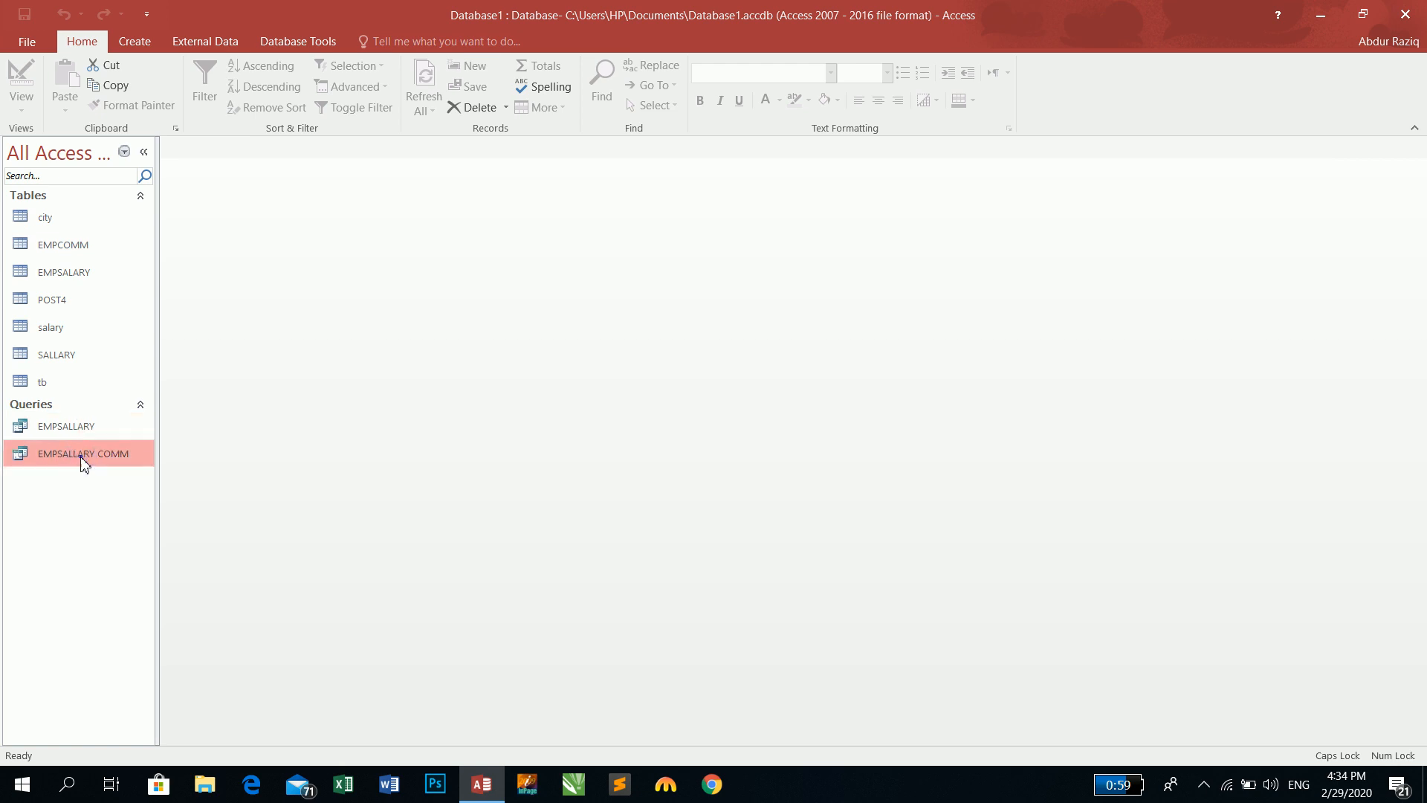
pyautogui.rightClick(82, 457)
pyautogui.click(119, 492)
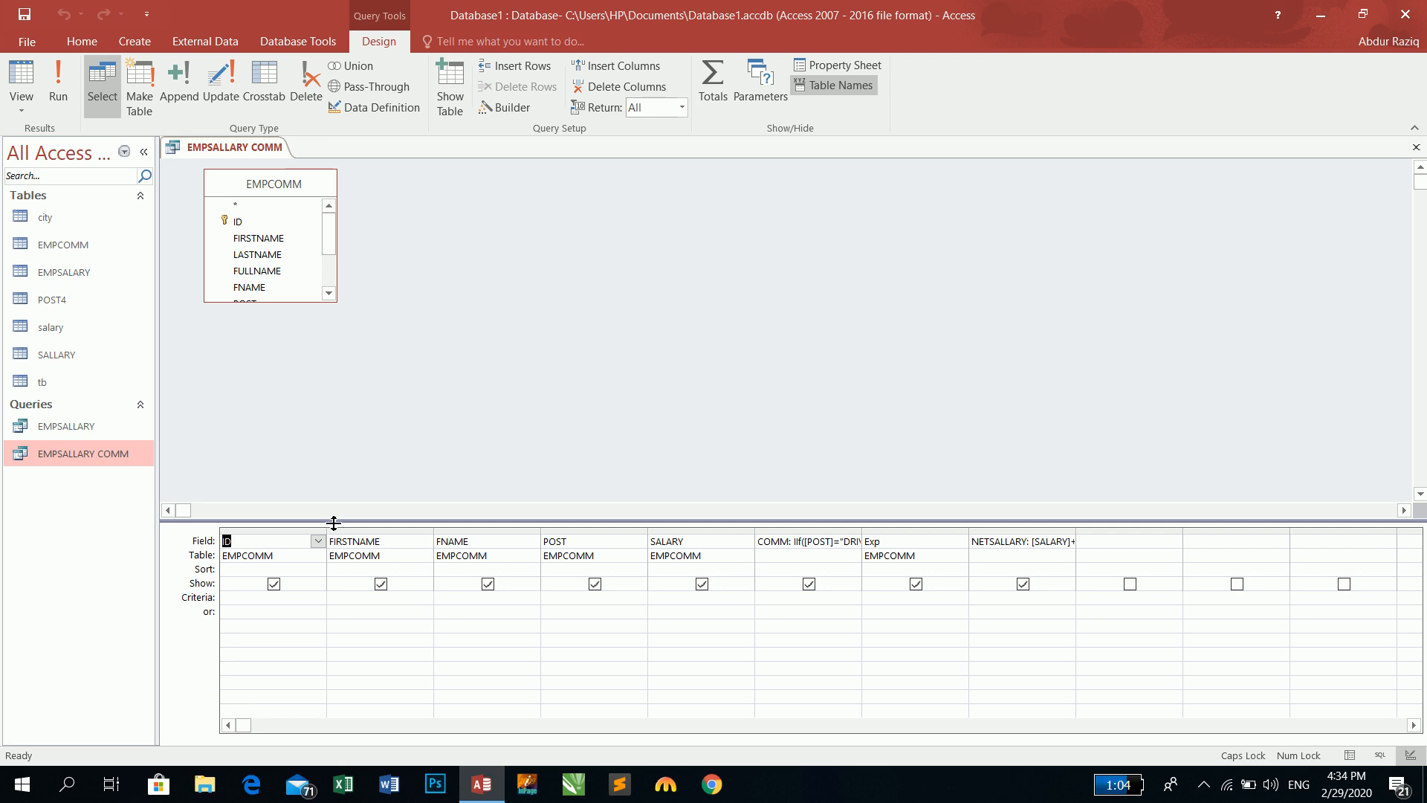
pyautogui.click(385, 544)
pyautogui.click(389, 532)
pyautogui.press('Delete')
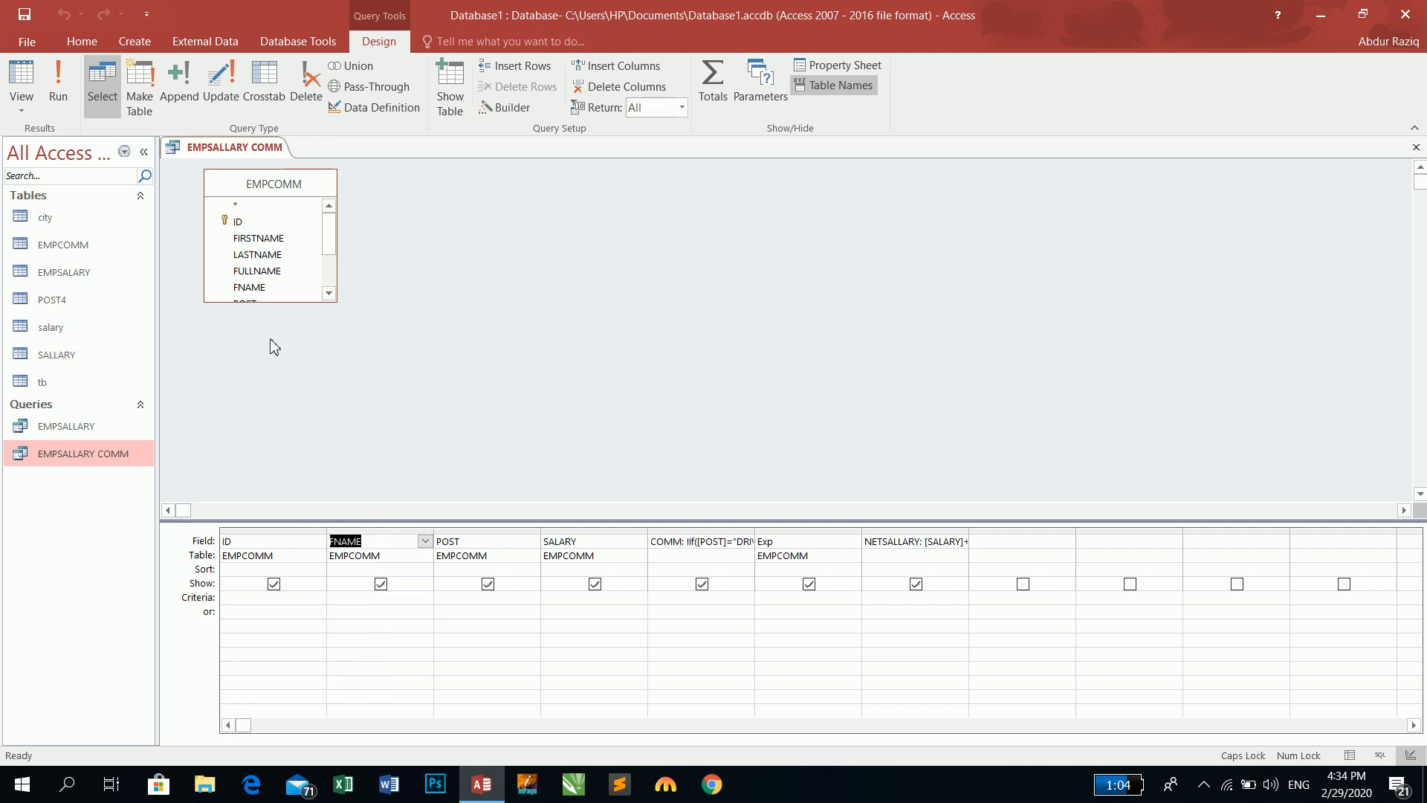
# - Add the FULLNAME field from EMPCOMM to the query grid between ID and FNAME
pyautogui.moveTo(328, 215); pyautogui.dragTo(332, 269)
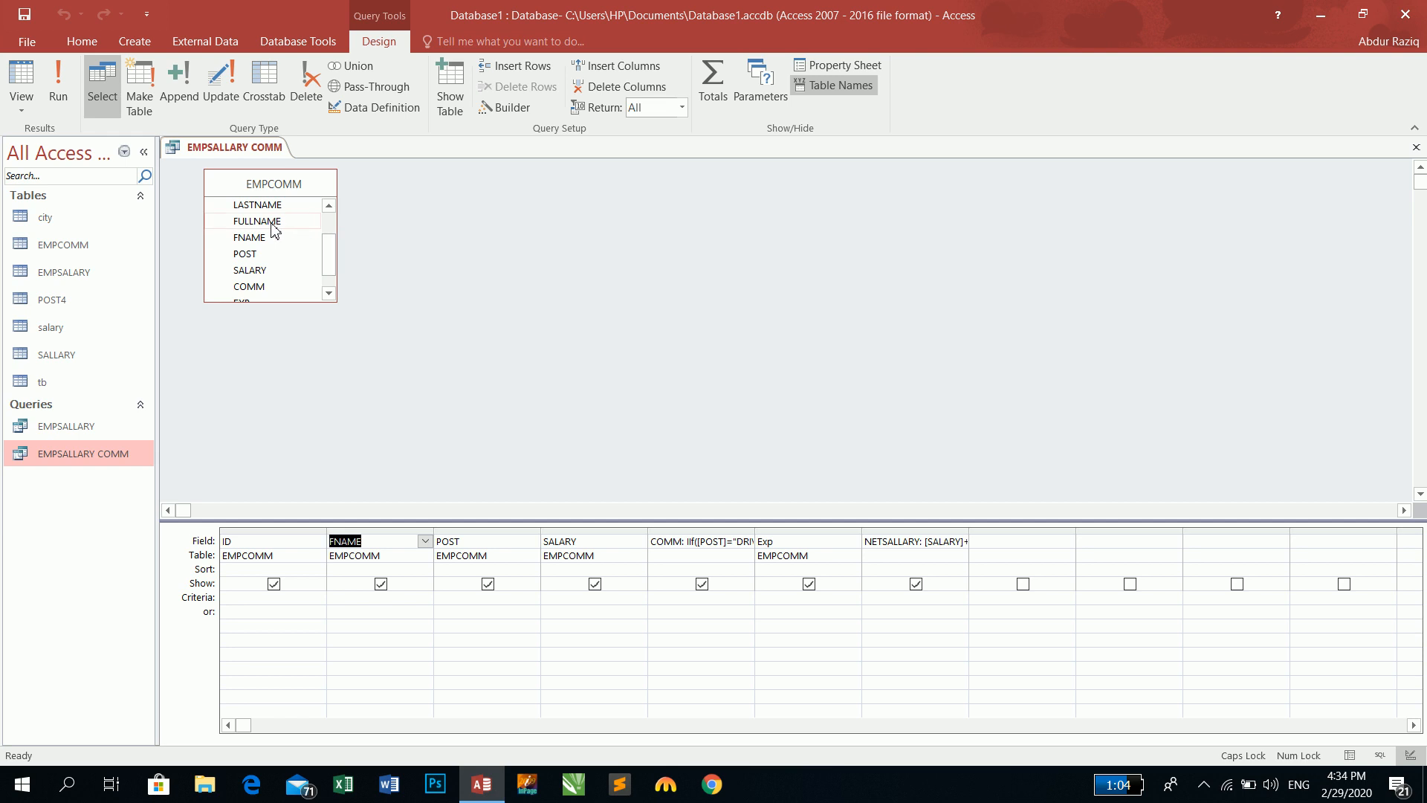
pyautogui.moveTo(272, 224); pyautogui.dragTo(367, 532)
pyautogui.click(383, 540)
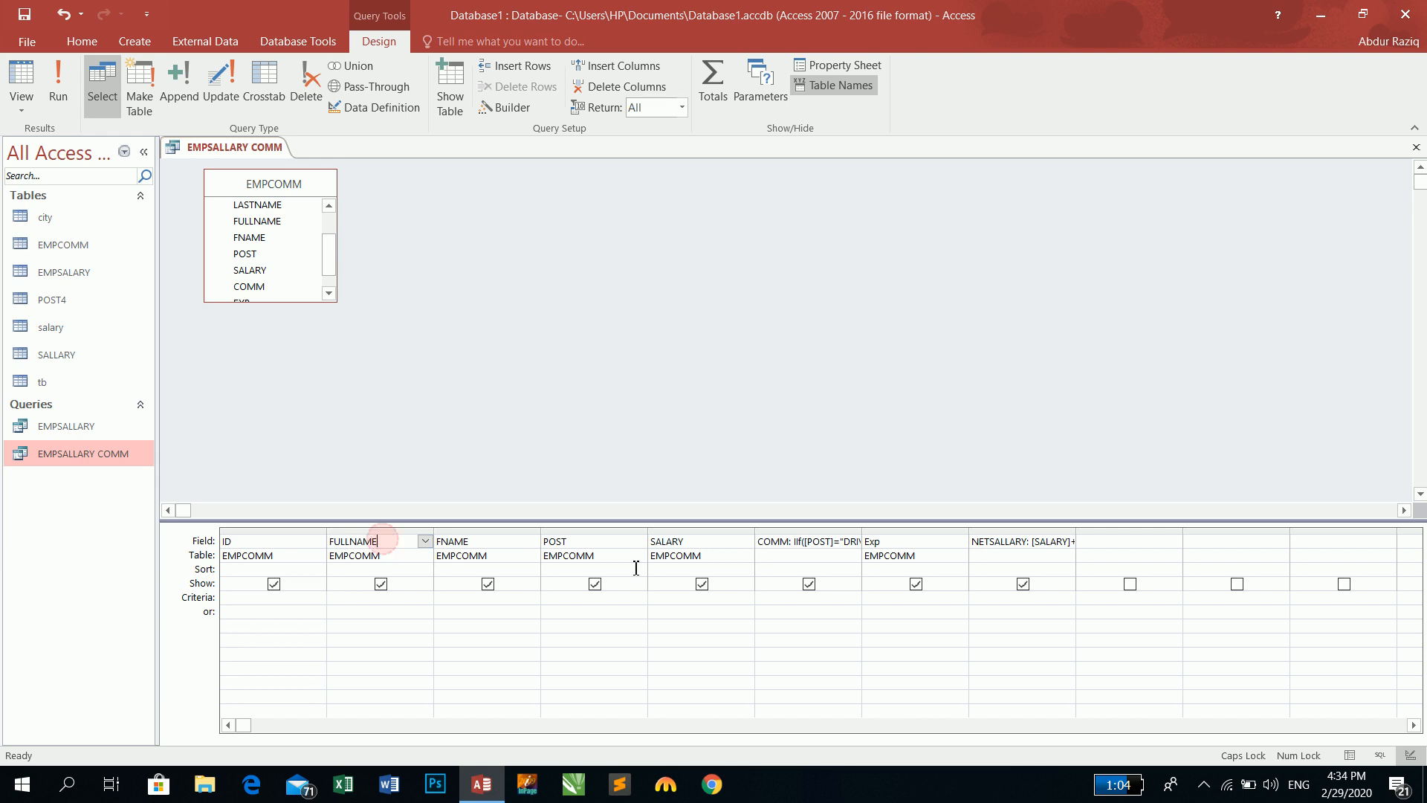
# - Make FULLNAME a calculated field joining [FIRSTNAME] and [LASTNAME] with "," between them
pyautogui.moveTo(330, 251); pyautogui.dragTo(328, 242)
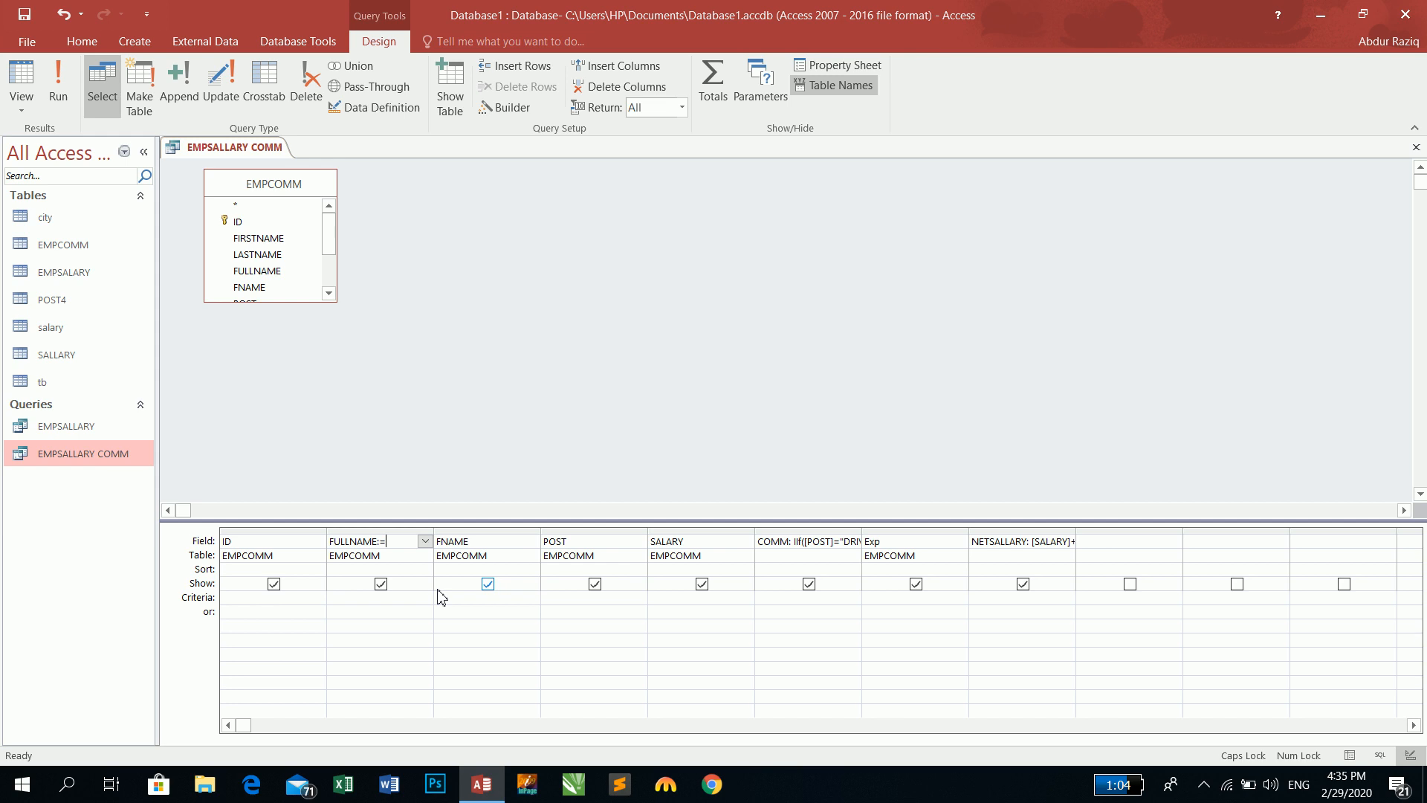
pyautogui.write('FIRST NAME')
pyautogui.press('BackSpace')
pyautogui.press('BackSpace')
pyautogui.press('BackSpace')
pyautogui.press('BackSpace')
pyautogui.write('NAME')
pyautogui.write(']&')
pyautogui.write('","&[LASTNAME]')
pyautogui.press('Tab')
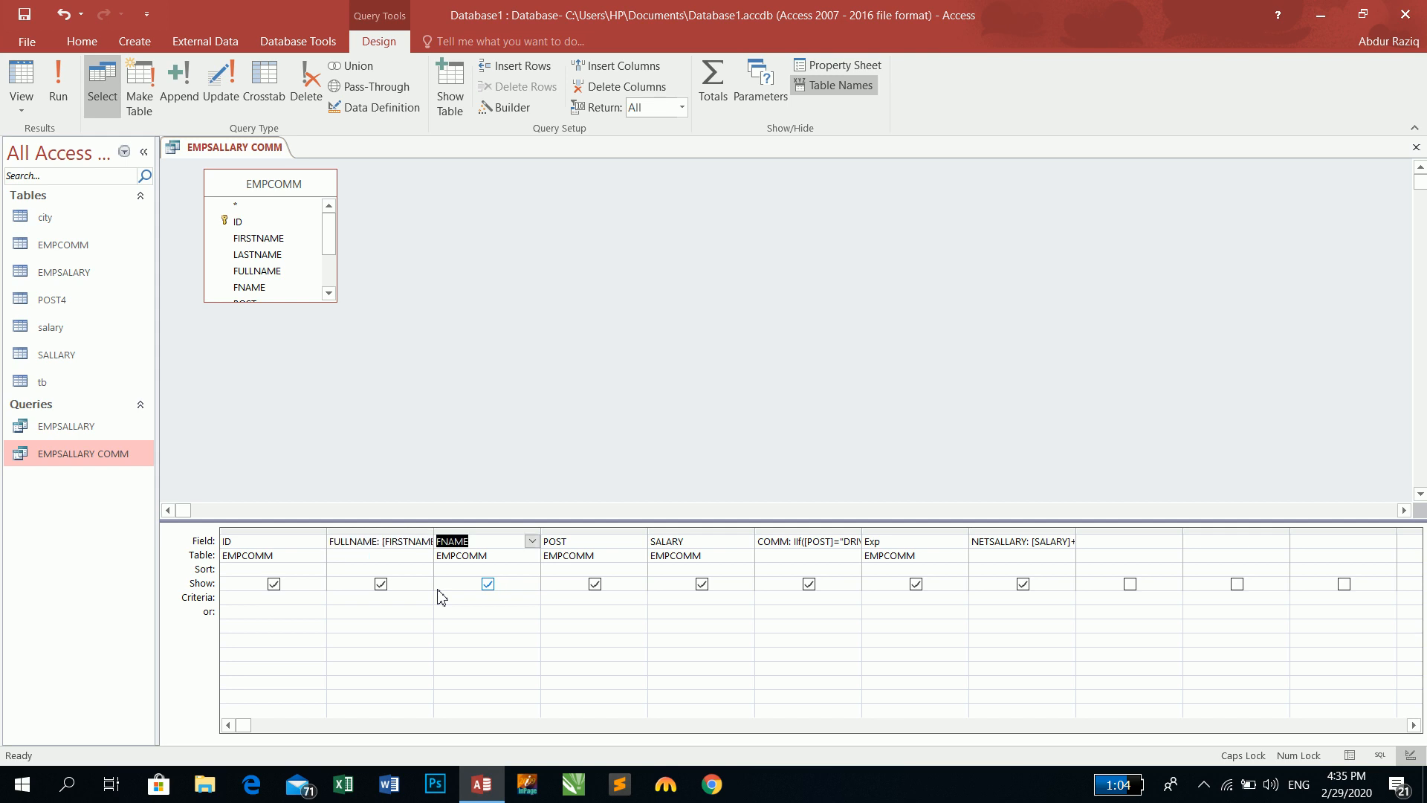
# - Run the query, answer the driver, doctor and engineer percentage prompts with 12 for ENG, and check the FULLNAME column
pyautogui.click(73, 78)
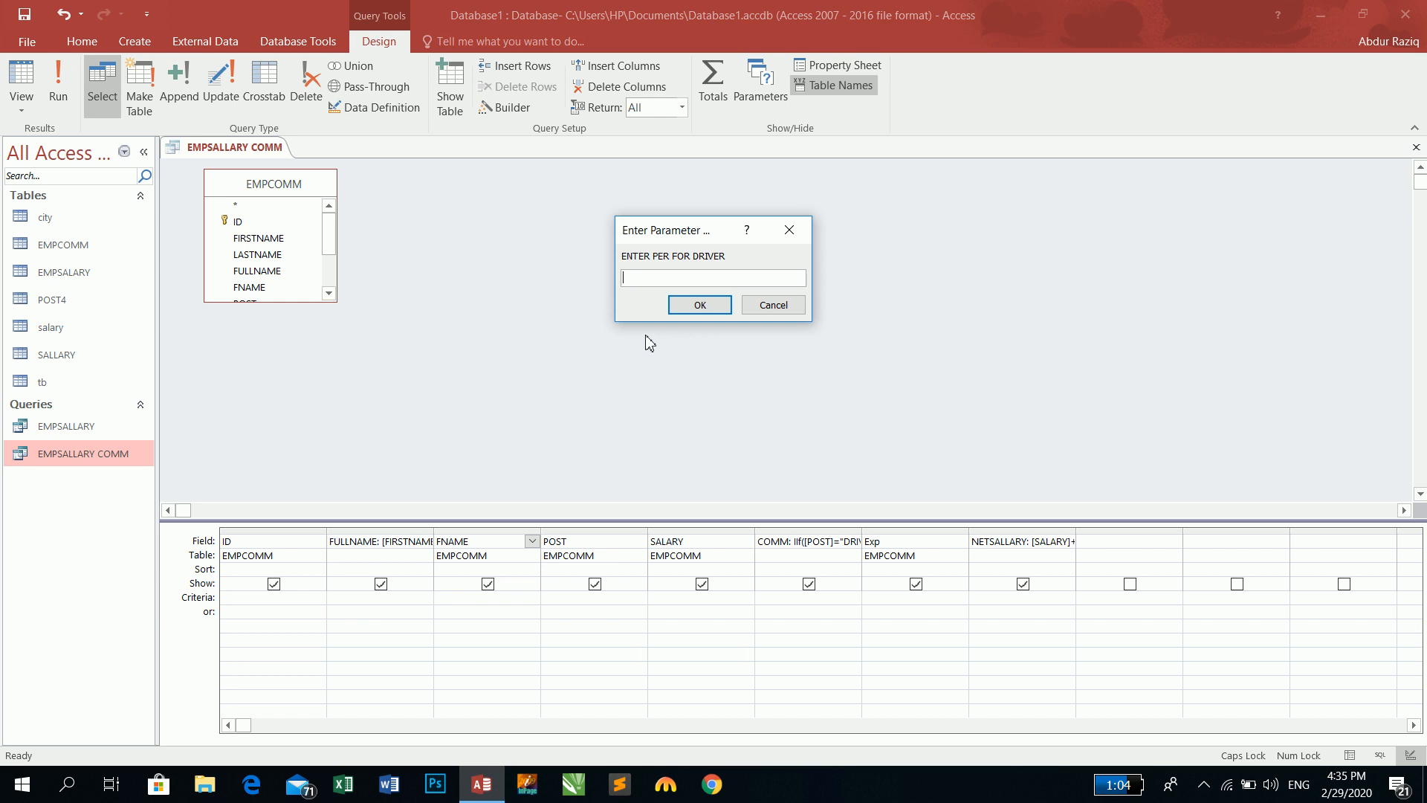
pyautogui.press('Return')
pyautogui.write('30')
pyautogui.press('Return')
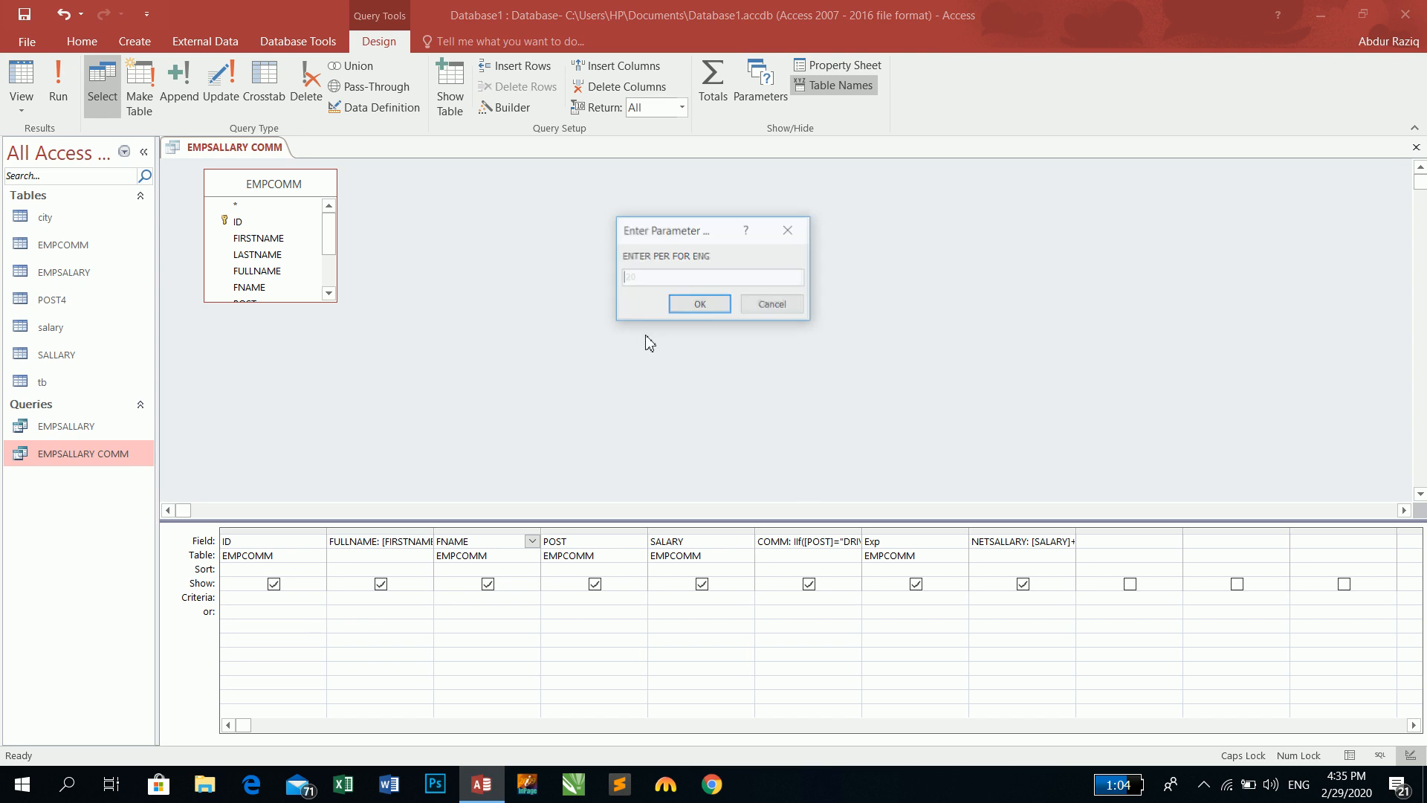
pyautogui.write('1')
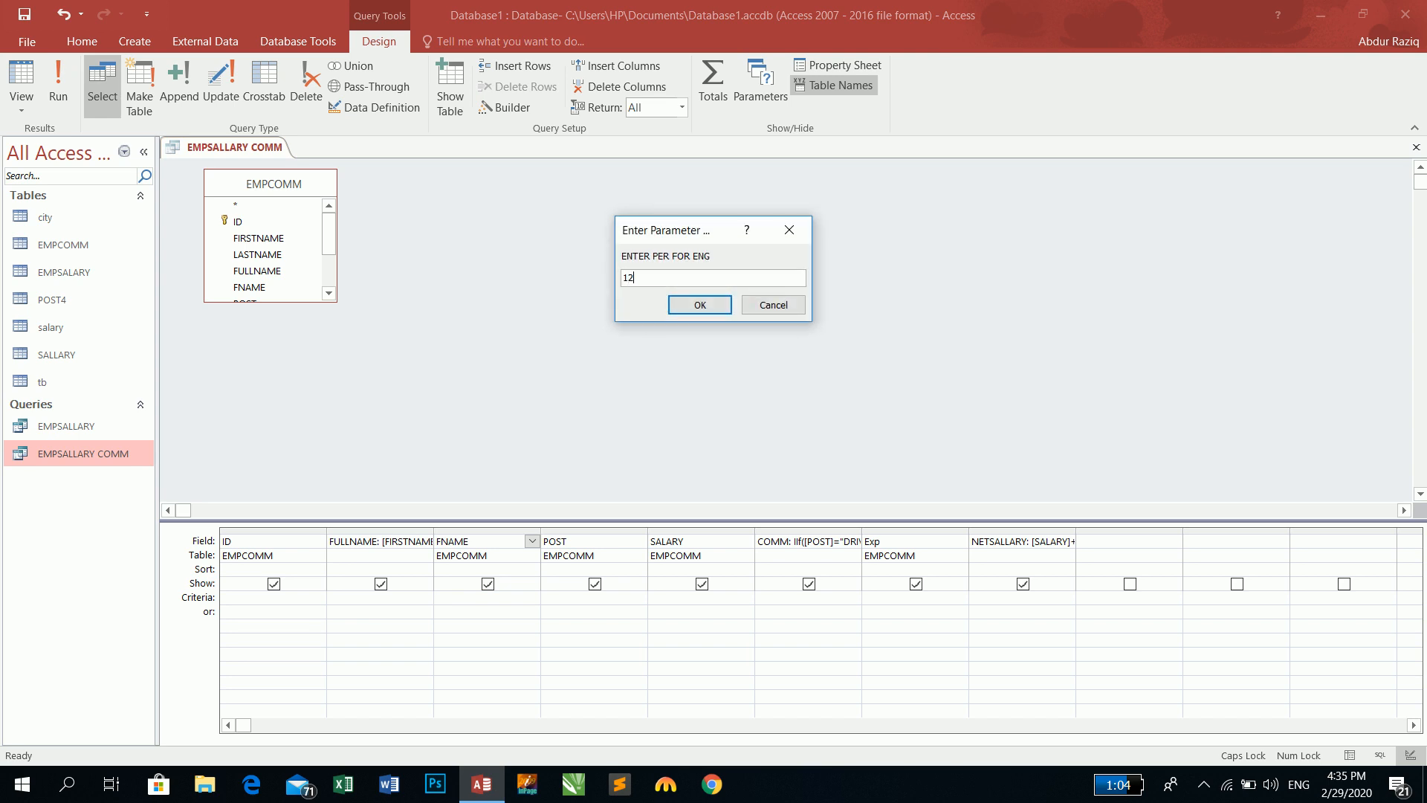
pyautogui.write('2')
pyautogui.press('Return')
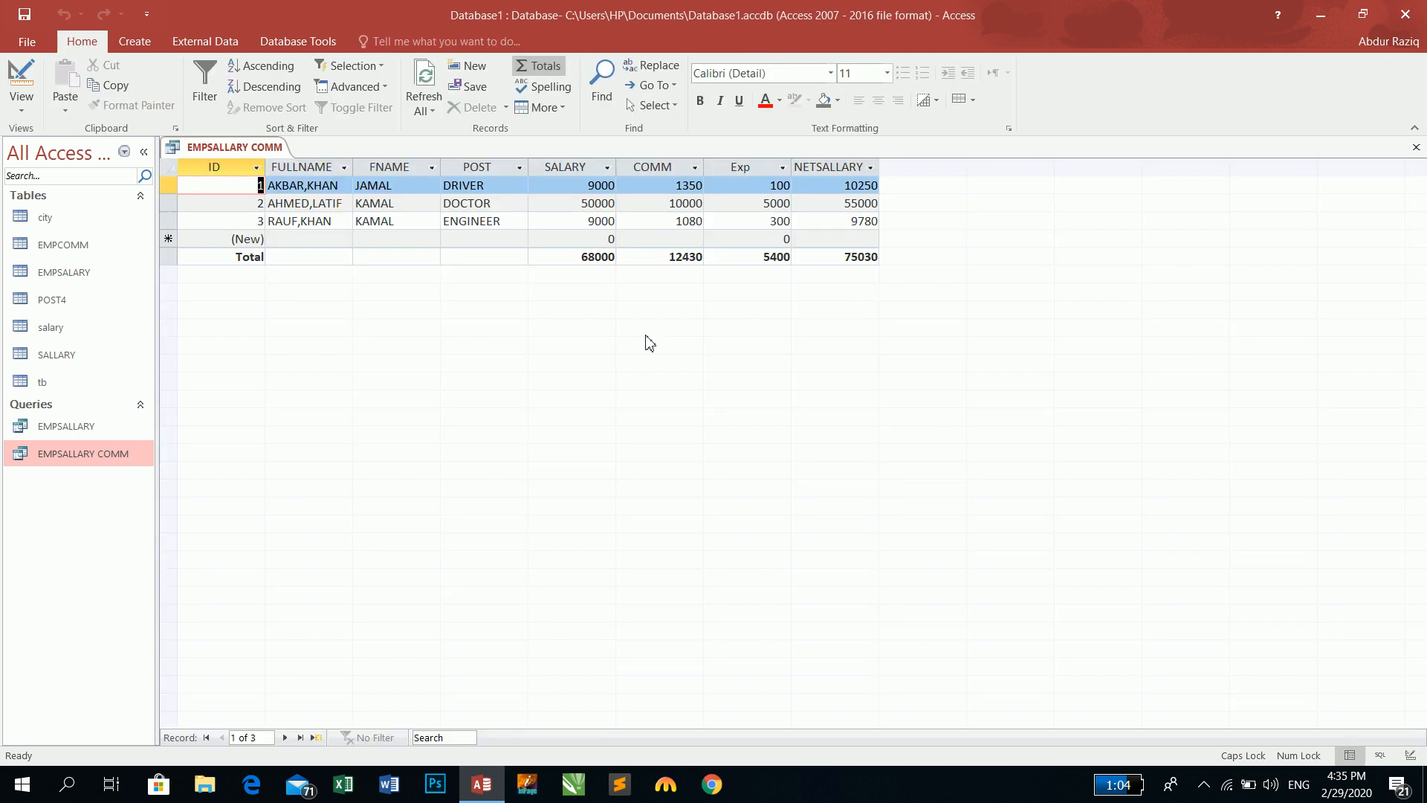
pyautogui.press('Tab')
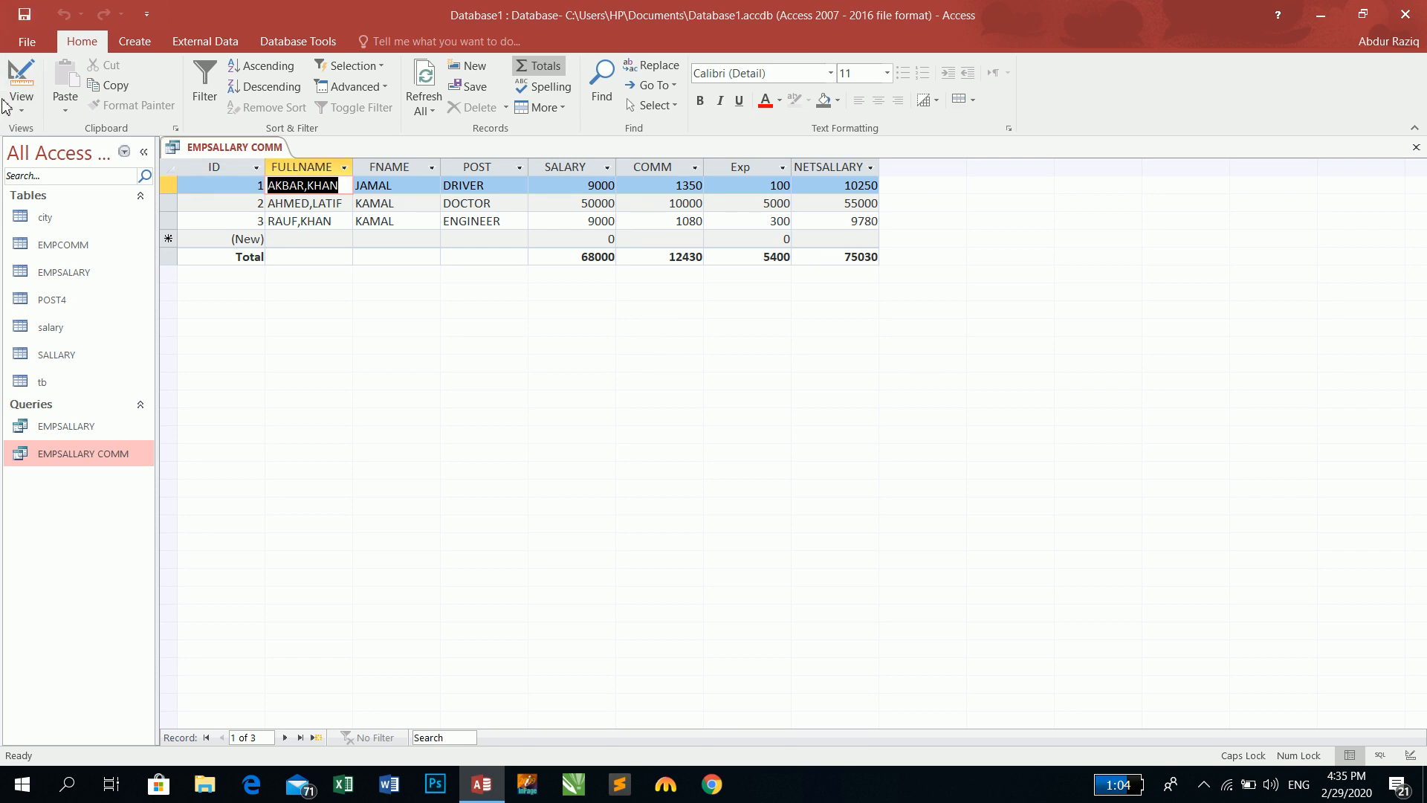
# - Widen the FULLNAME column in the query design and replace the comma between [FIRSTNAME] and [LASTNAME] with a space
pyautogui.click(21, 82)
pyautogui.moveTo(435, 538); pyautogui.dragTo(497, 539)
pyautogui.click(459, 543)
pyautogui.press('BackSpace')
pyautogui.write('"," & [LASTNAME')
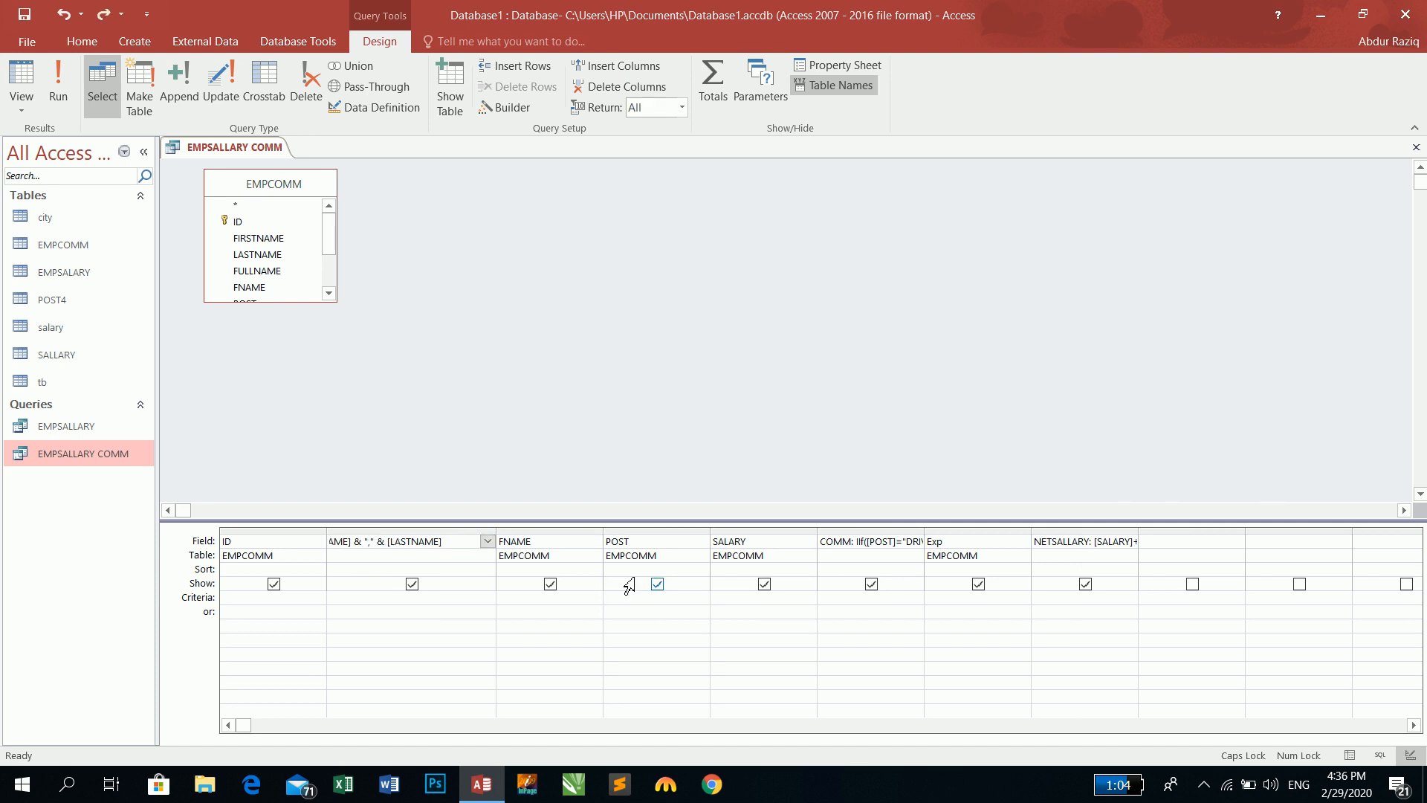
pyautogui.press('BackSpace')
pyautogui.press('Tab')
# - Run the query with 10 as the driver percentage, answer the remaining prompts, and check the full names across the records
pyautogui.click(45, 115)
pyautogui.write('10')
pyautogui.press('Return')
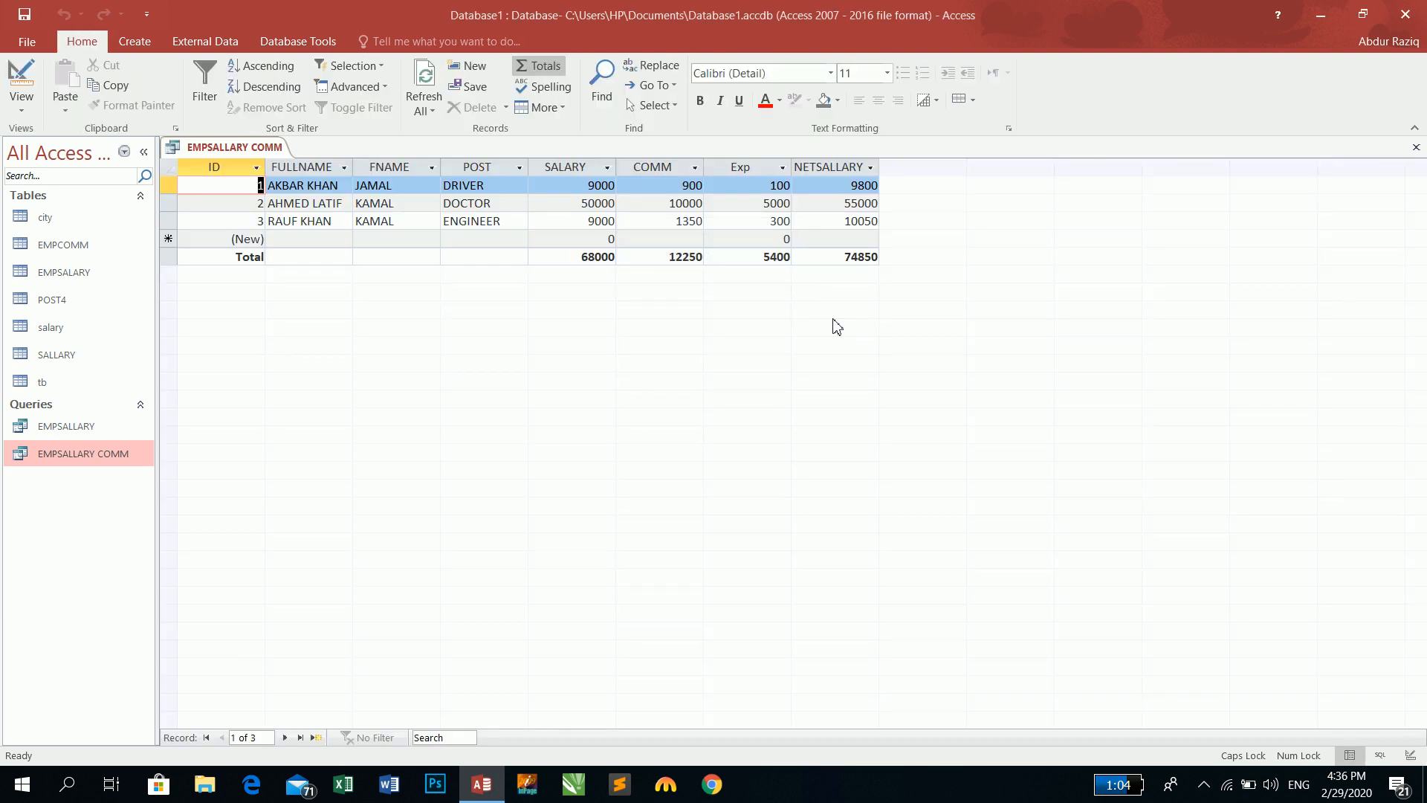
pyautogui.press('Tab')
pyautogui.press('Tab')
pyautogui.press('Tab')
pyautogui.press('Tab')
pyautogui.press('Tab')
pyautogui.press('Tab')
pyautogui.press('Tab')
pyautogui.press('Tab')
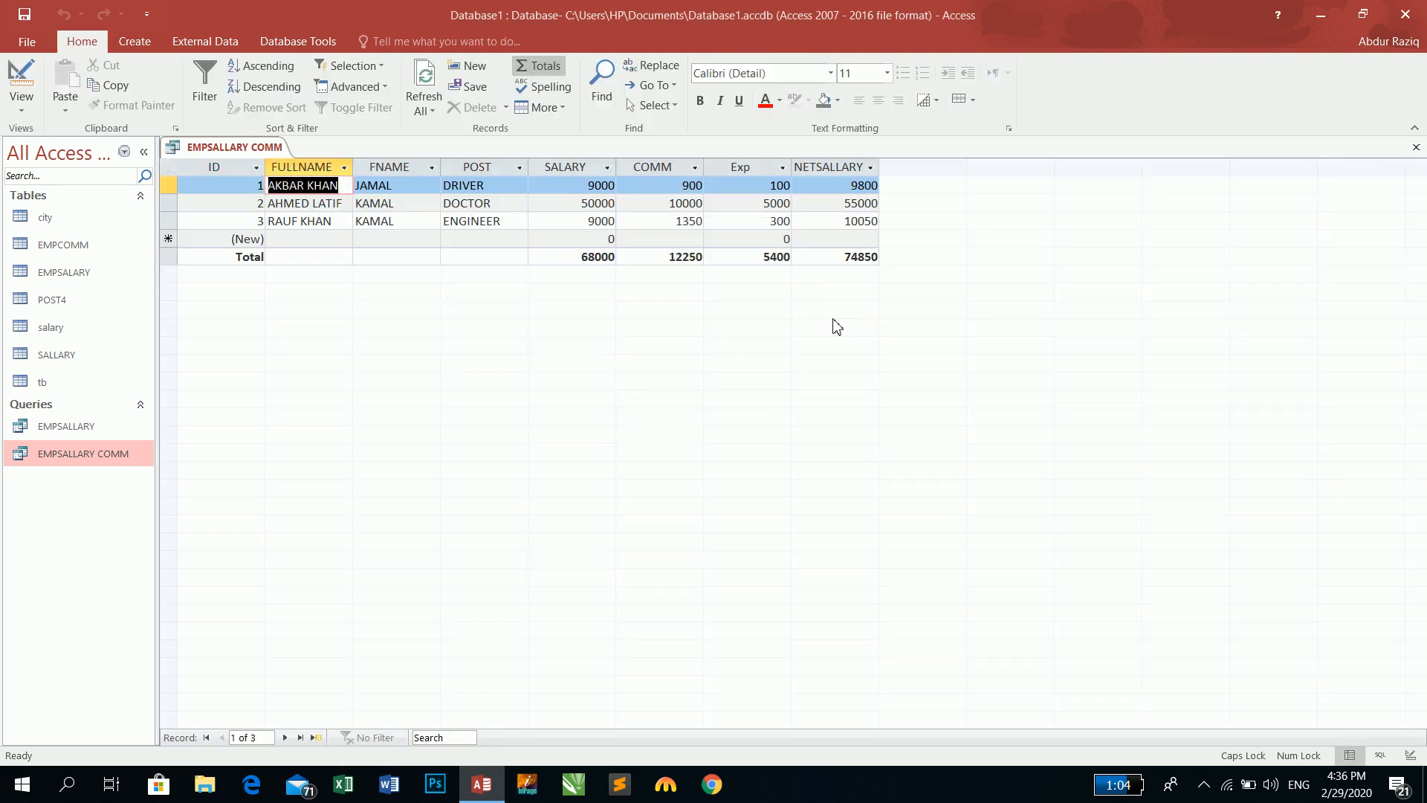
pyautogui.press('Tab')
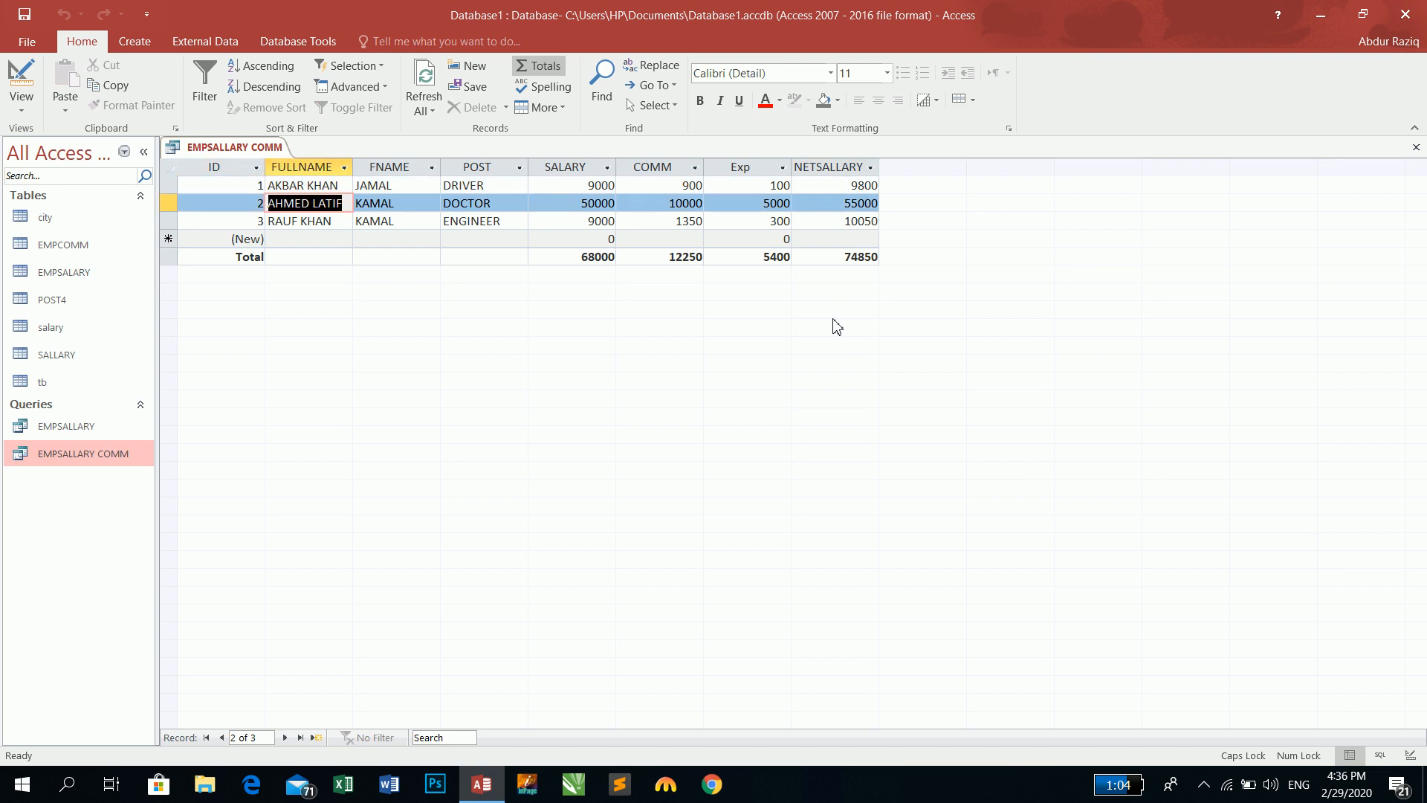
# - Enlarge the EMPCOMM field list in the query design and add FIRSTNAME and LASTNAME to the grid before FULLNAME
pyautogui.click(12, 74)
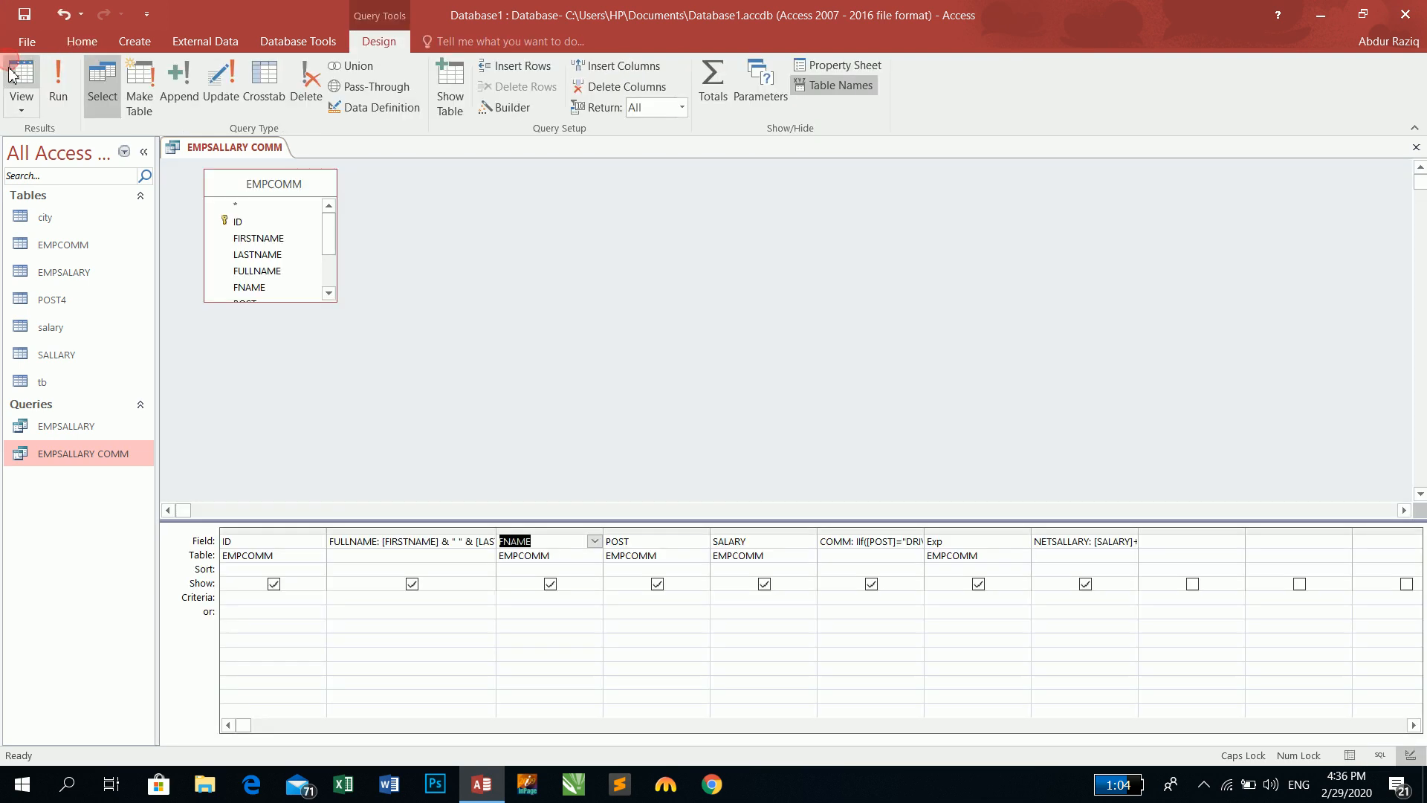
pyautogui.click(269, 301)
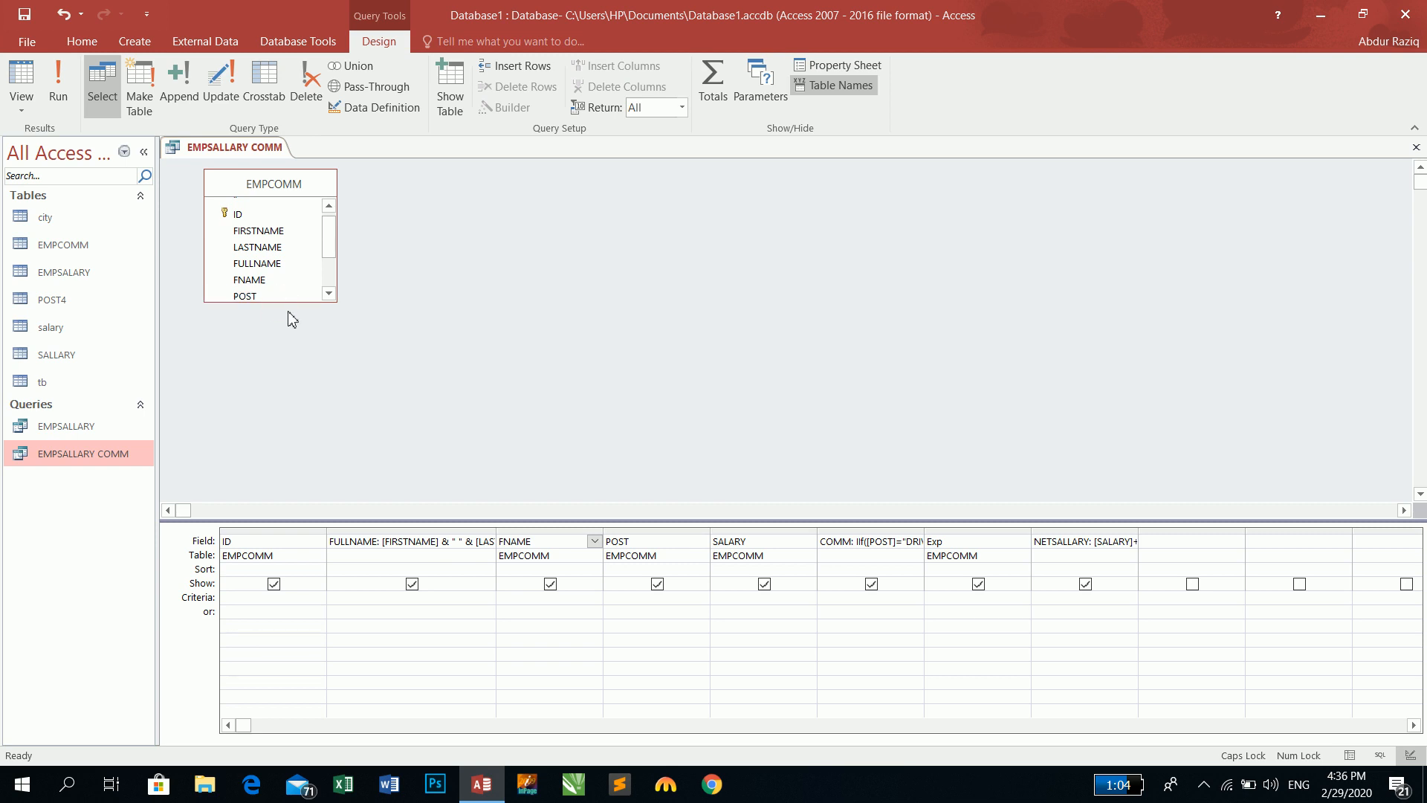
pyautogui.moveTo(289, 302); pyautogui.dragTo(289, 391)
pyautogui.moveTo(264, 238); pyautogui.dragTo(330, 547)
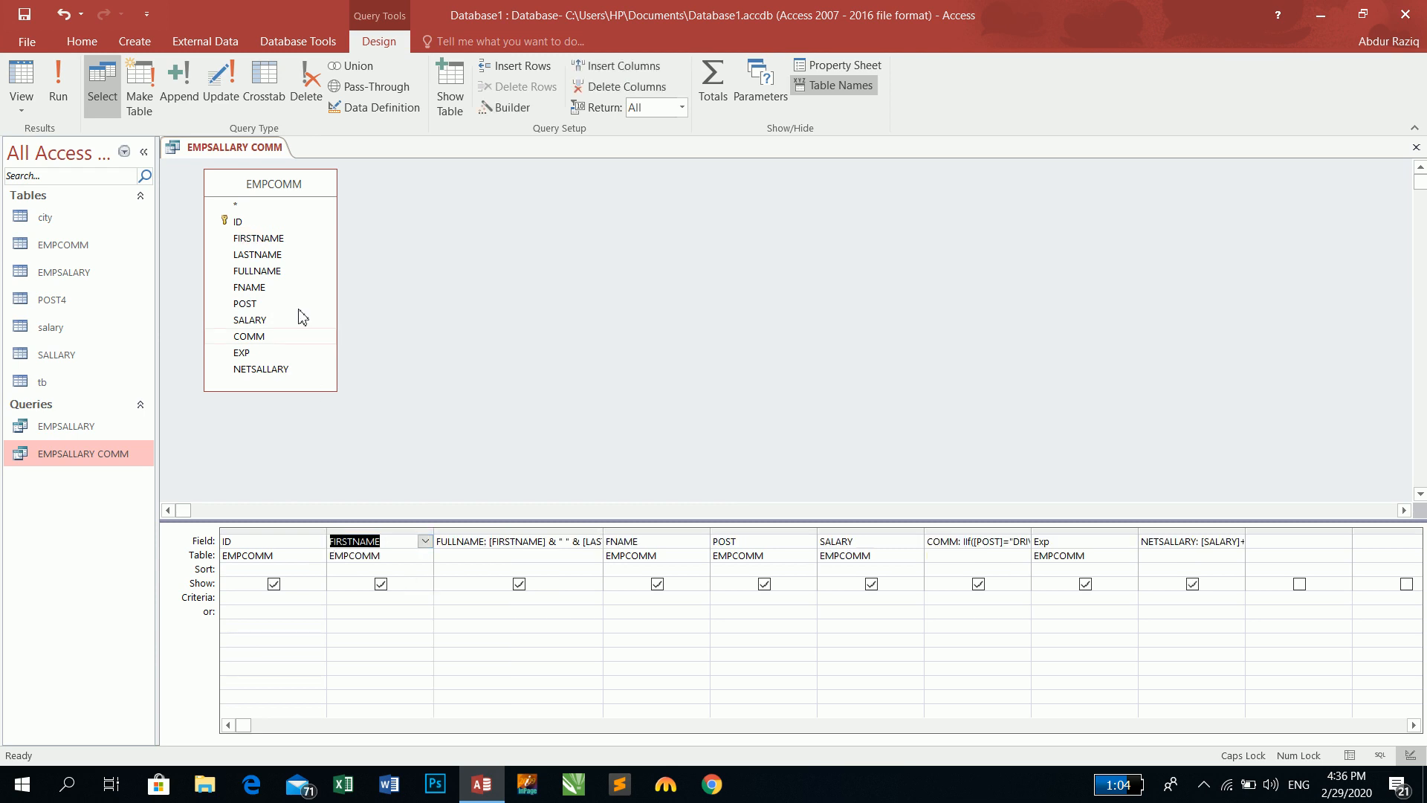
pyautogui.moveTo(277, 255); pyautogui.dragTo(443, 546)
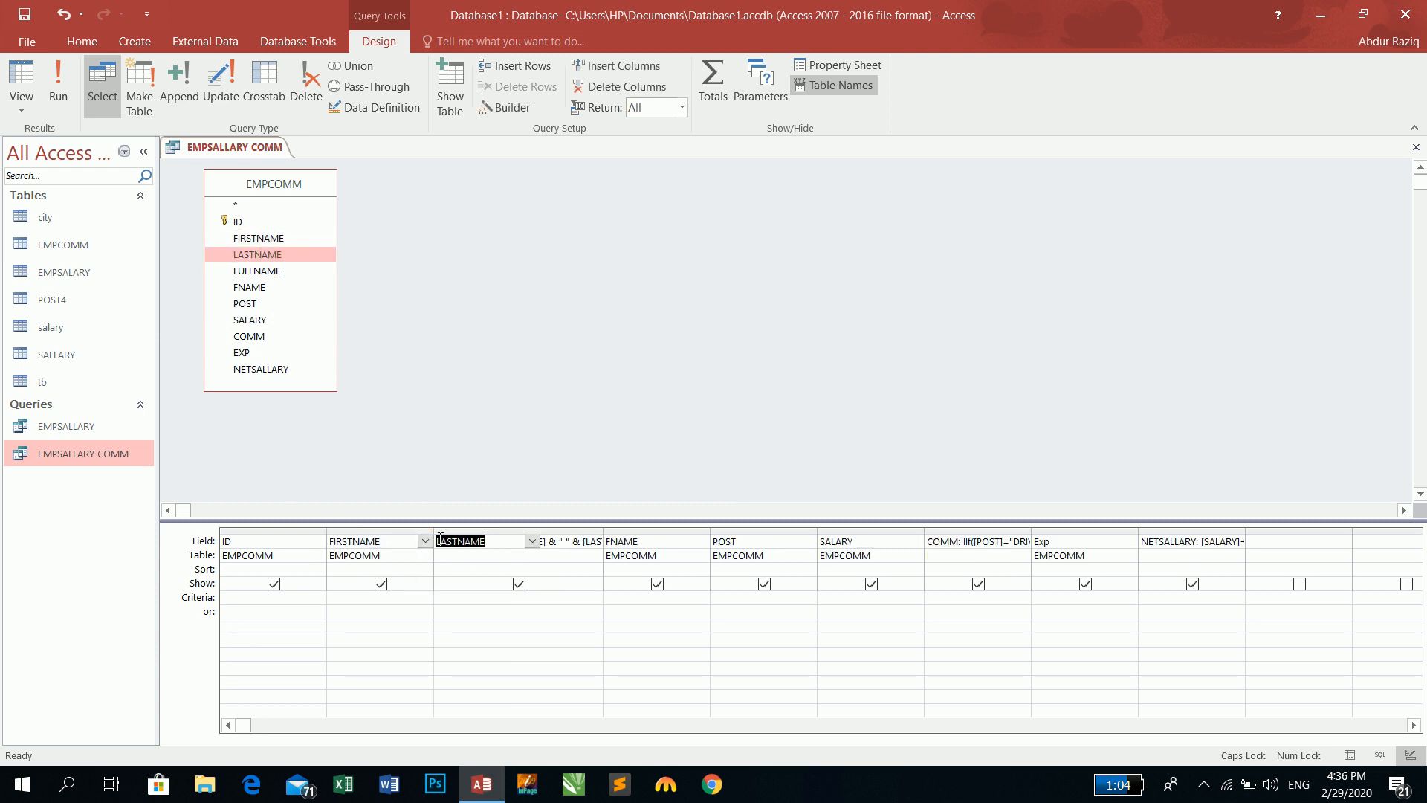
# - Run the query, answer the percentage prompts with 15 for ENG, and check the first, last and full name columns
pyautogui.click(28, 96)
pyautogui.write('15')
pyautogui.press('Return')
pyautogui.write('15')
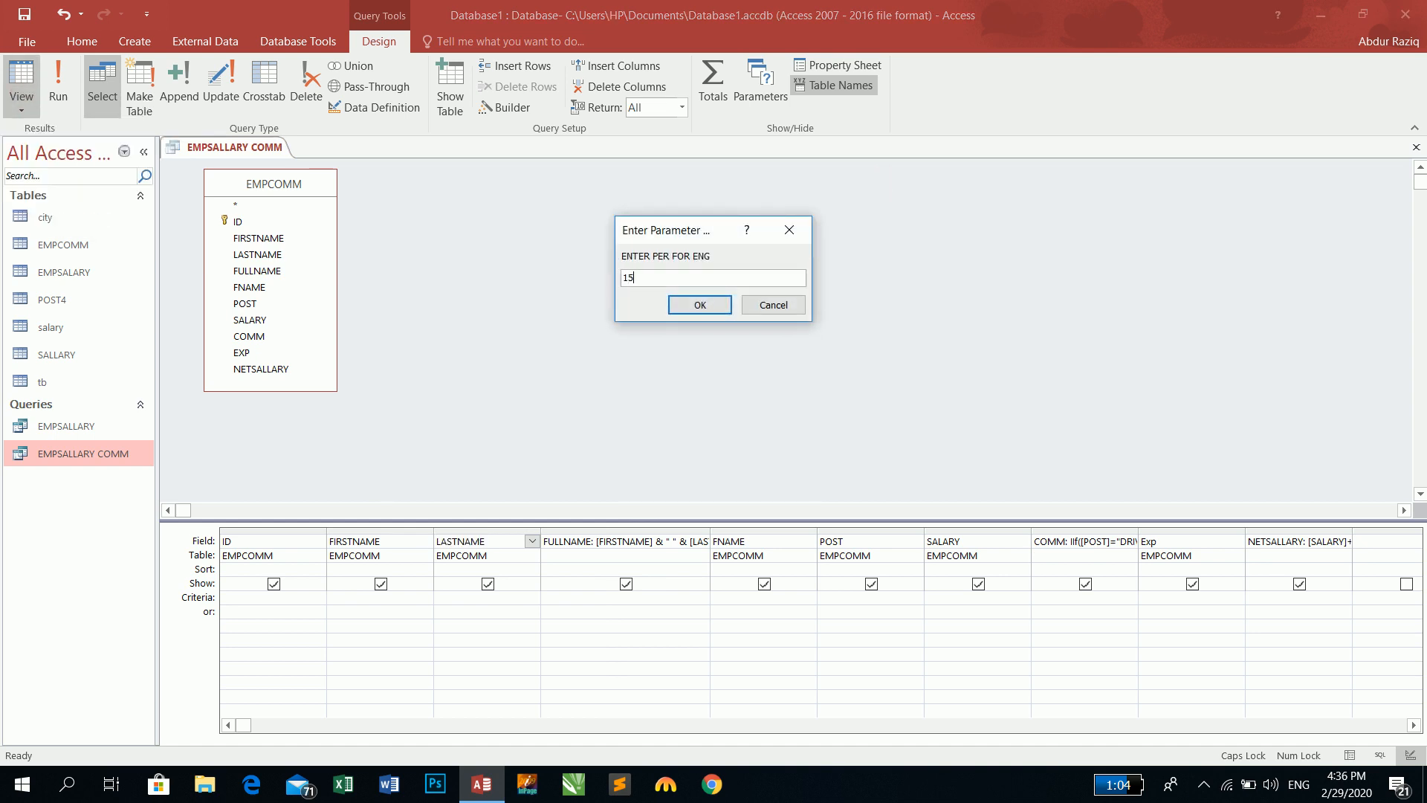
pyautogui.press('Return')
pyautogui.press('Tab')
pyautogui.press('Tab')
pyautogui.press('Tab')
pyautogui.press('Tab')
pyautogui.press('Tab')
pyautogui.press('Tab')
pyautogui.press('Tab')
pyautogui.press('Tab')
pyautogui.press('Tab')
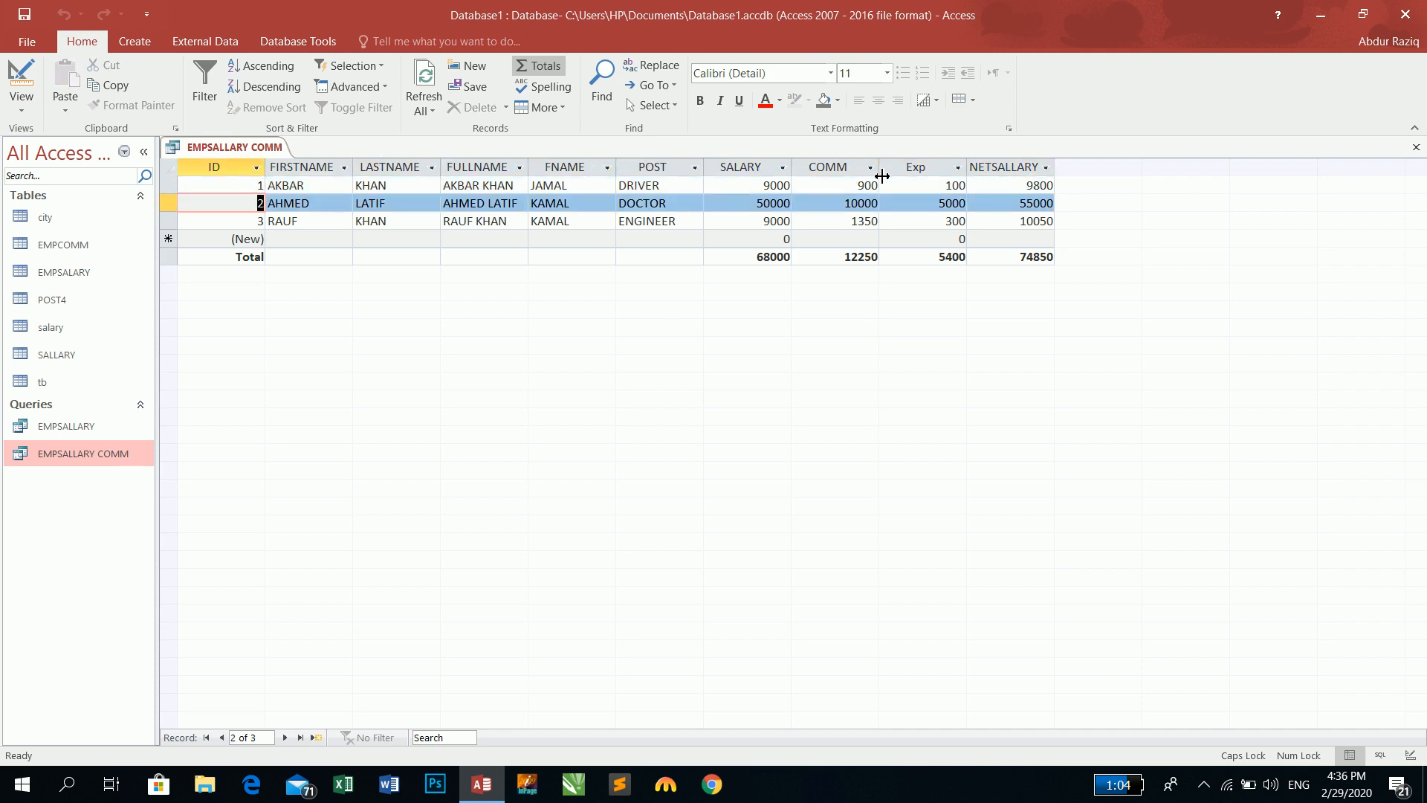
# - Open the COMM expression in the Zoom box and replace the driver percentage prompt with 10
pyautogui.click(21, 78)
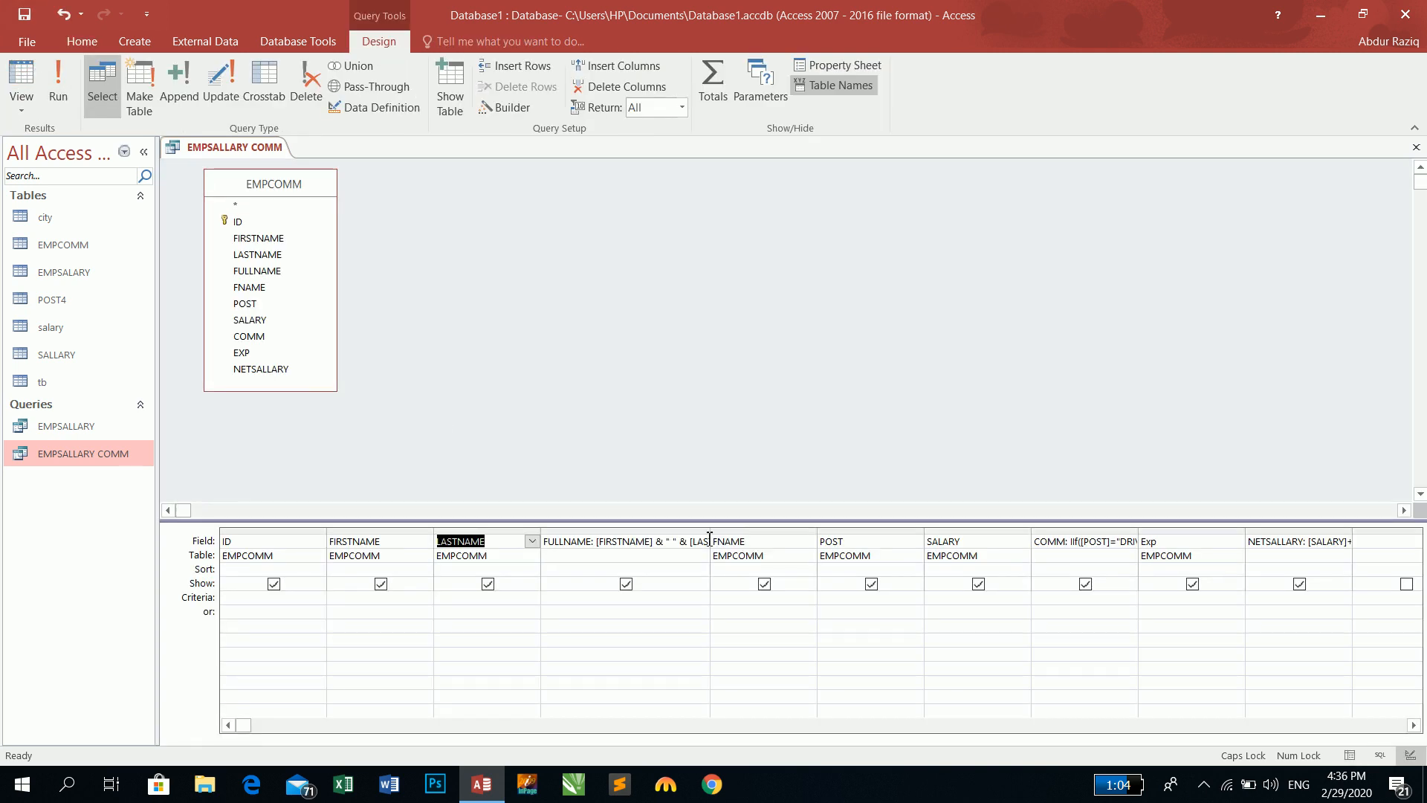
pyautogui.rightClick(1075, 542)
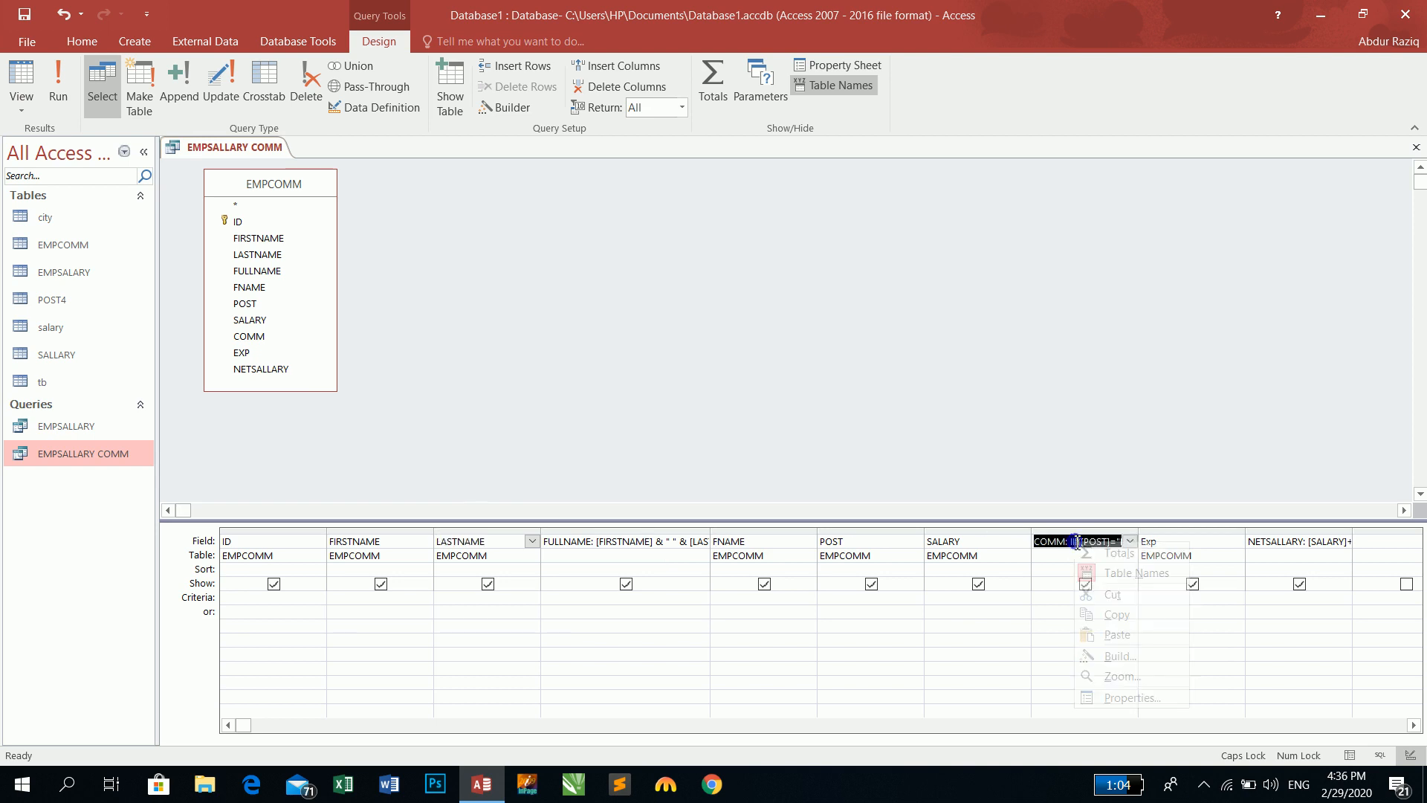
pyautogui.click(1115, 676)
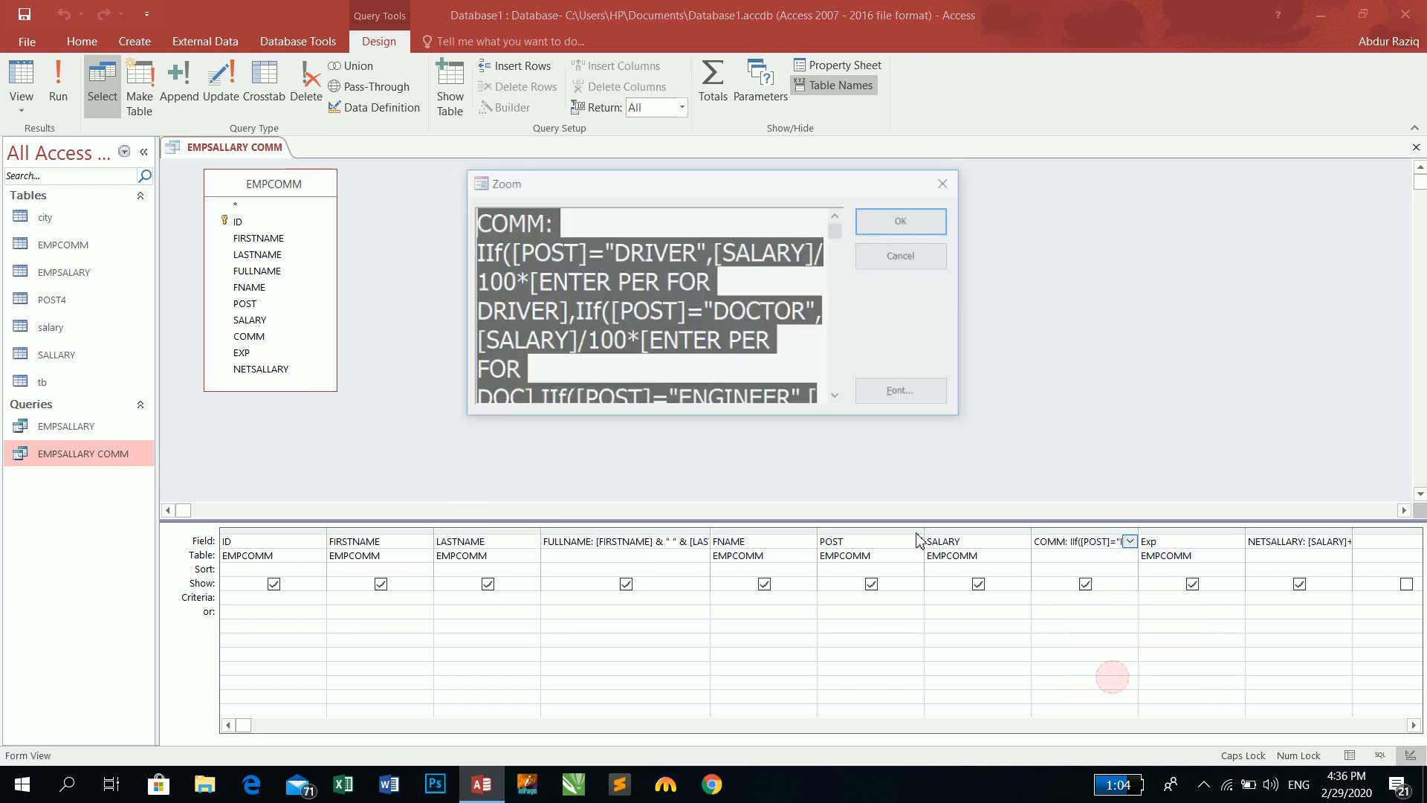
pyautogui.click(729, 256)
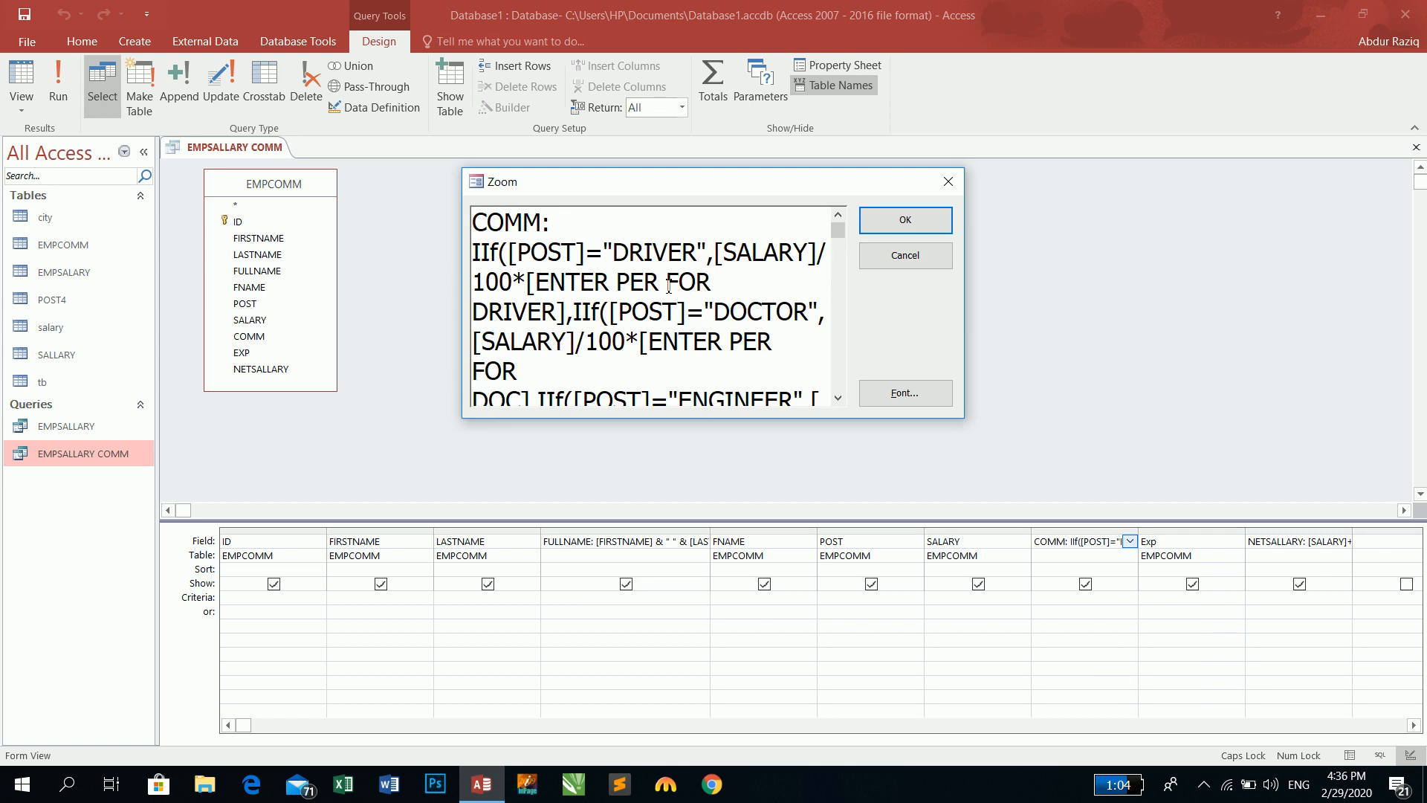
pyautogui.moveTo(528, 283); pyautogui.dragTo(570, 316)
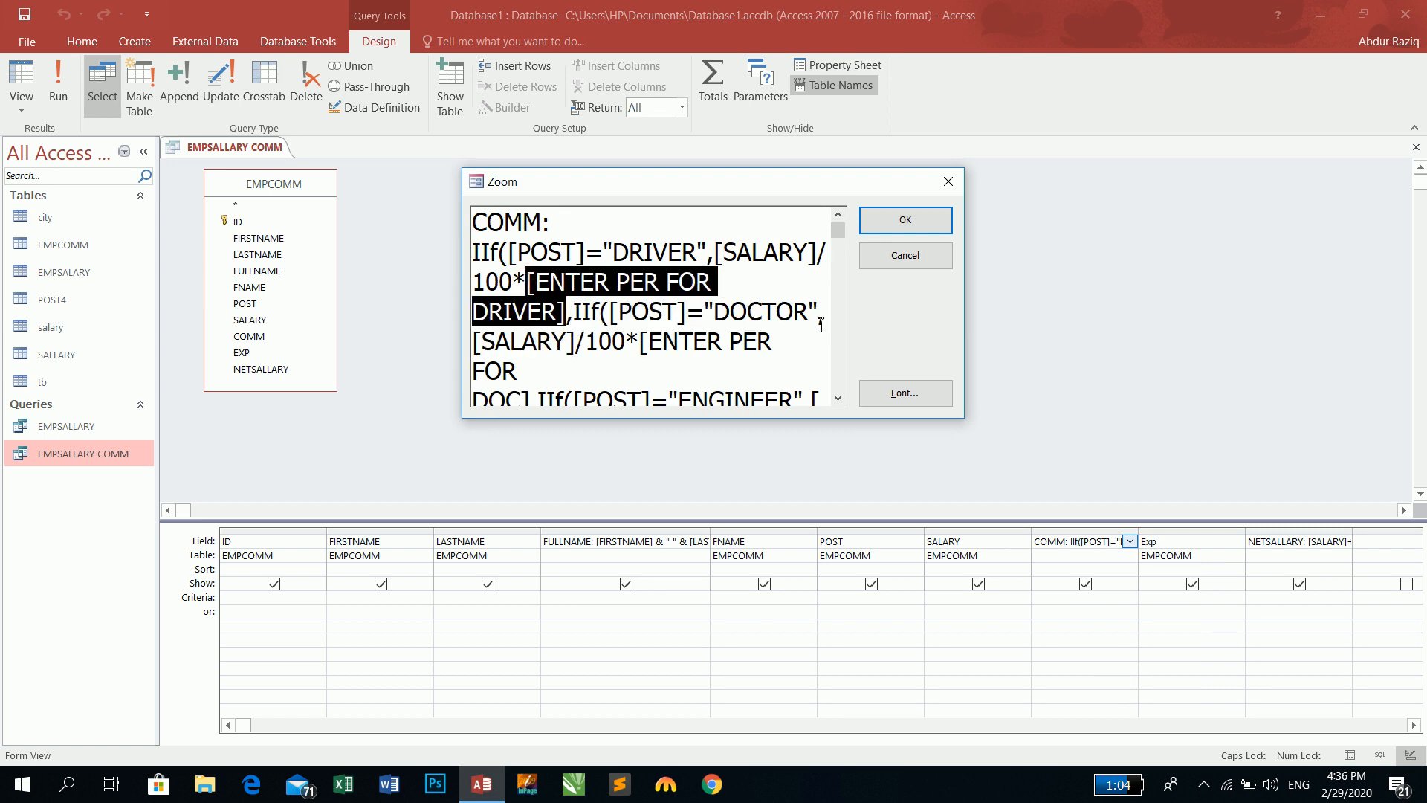
pyautogui.write('100*10,IIf([POST]="DOCTOR",[')
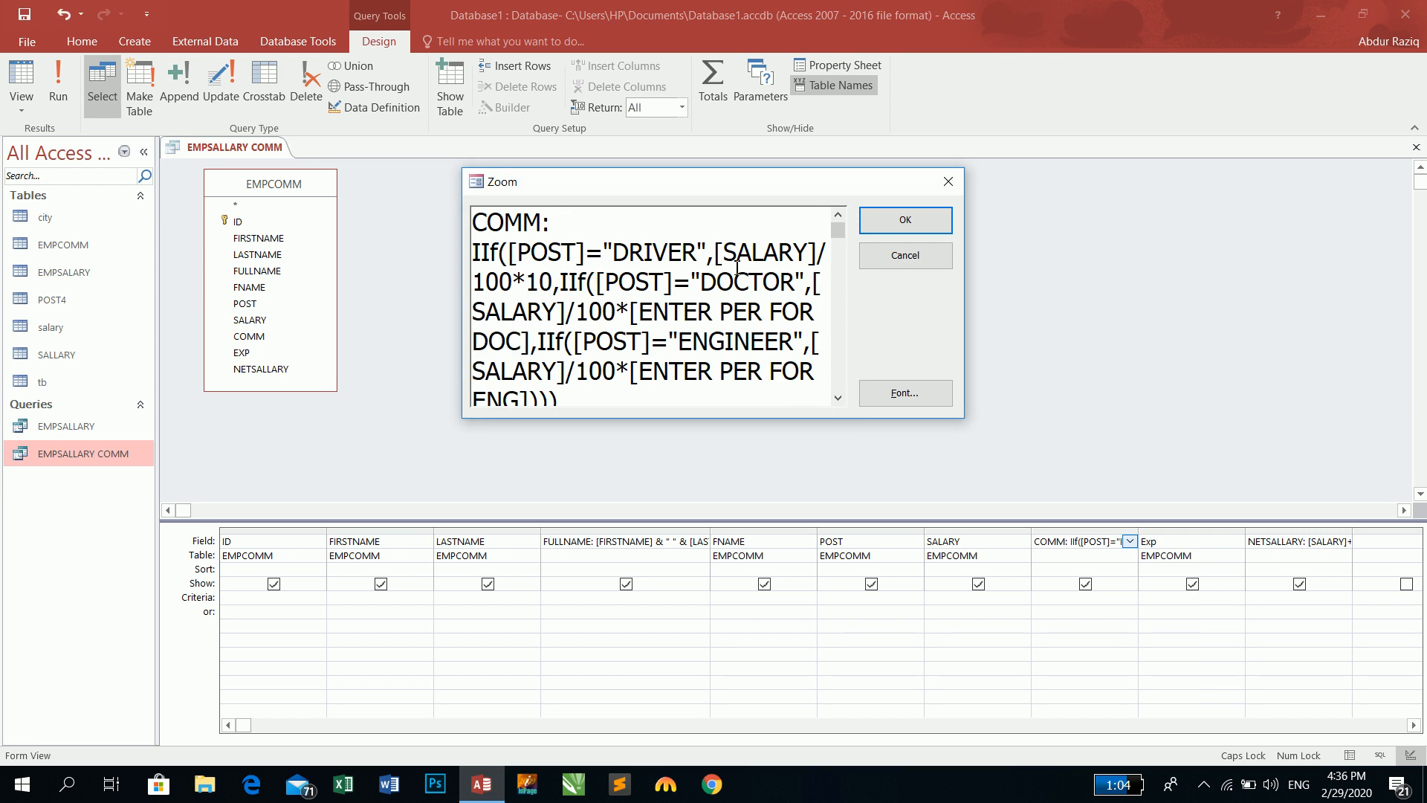
# - Replace the doctor percentage prompt with 15 and the engineer prompt with 25 in the COMM expression, and apply it
pyautogui.moveTo(630, 311); pyautogui.dragTo(535, 344)
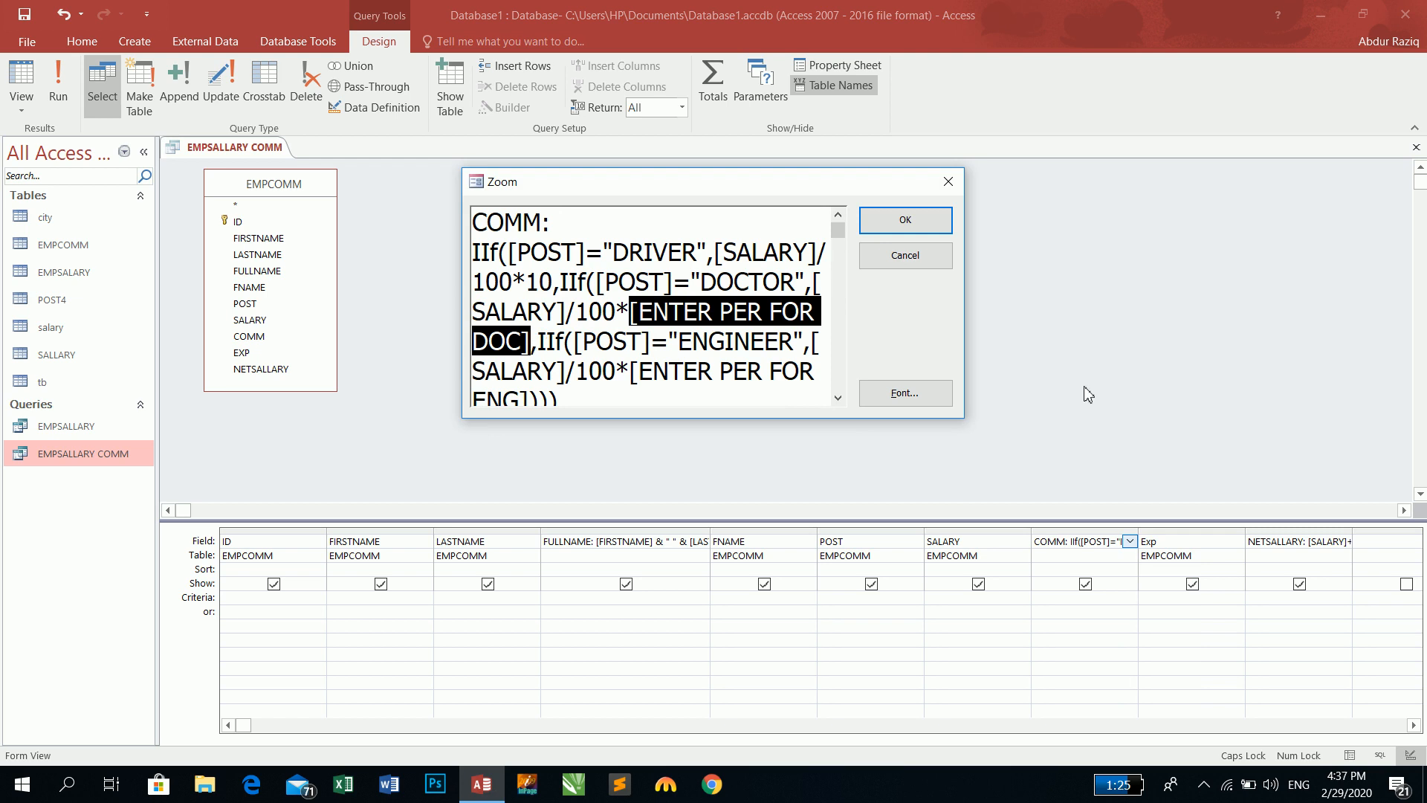
pyautogui.write('15')
pyautogui.moveTo(812, 311); pyautogui.dragTo(567, 349)
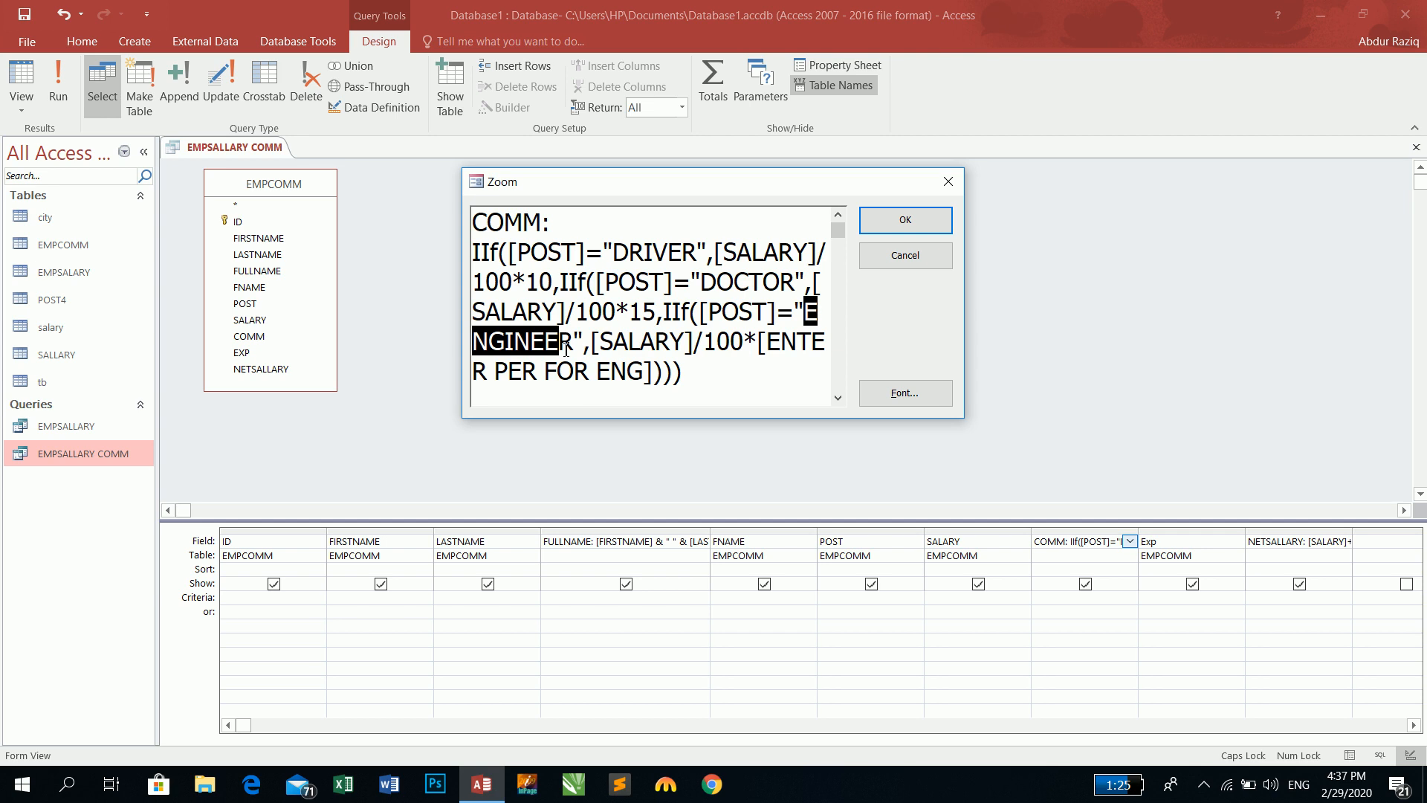
pyautogui.moveTo(758, 342); pyautogui.dragTo(651, 371)
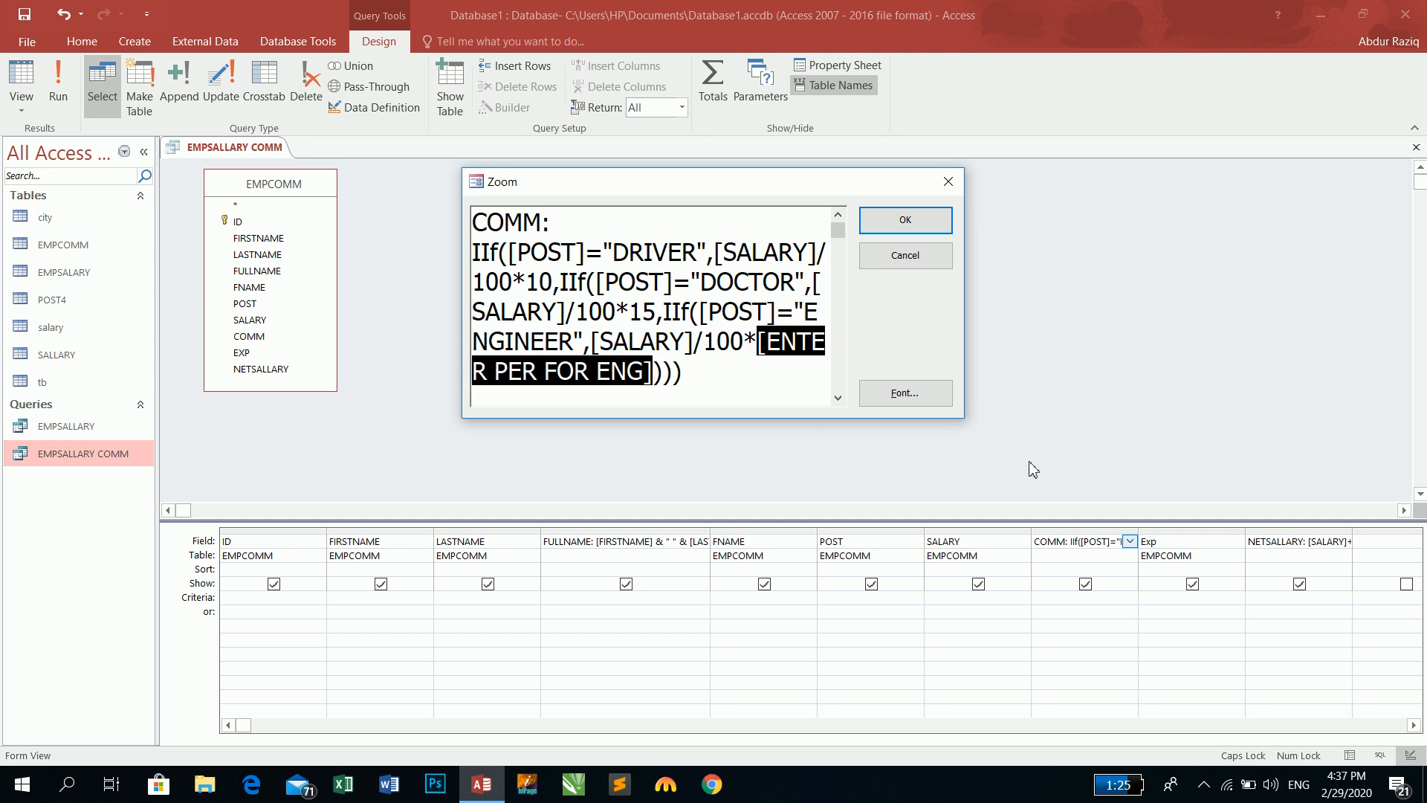
pyautogui.write('25')
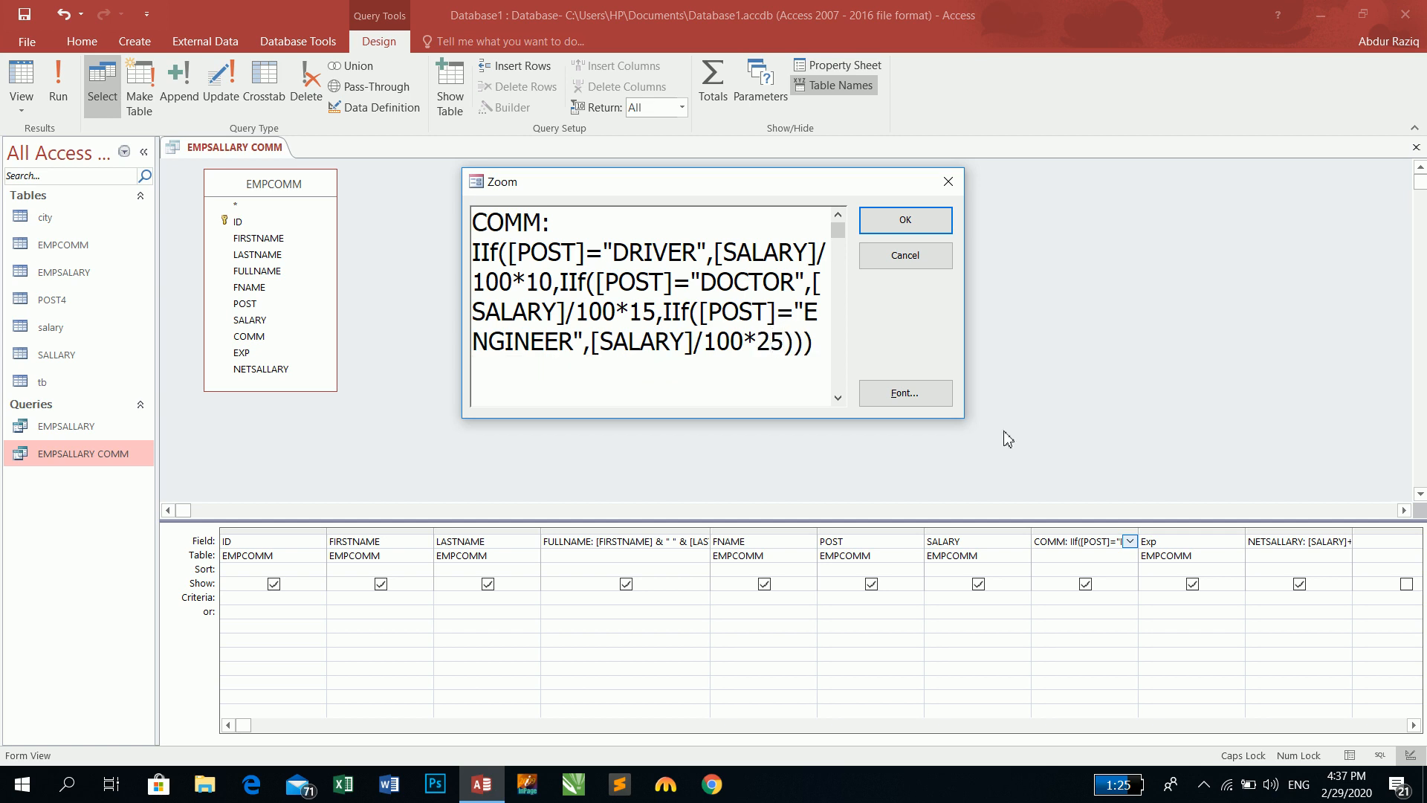
pyautogui.click(907, 218)
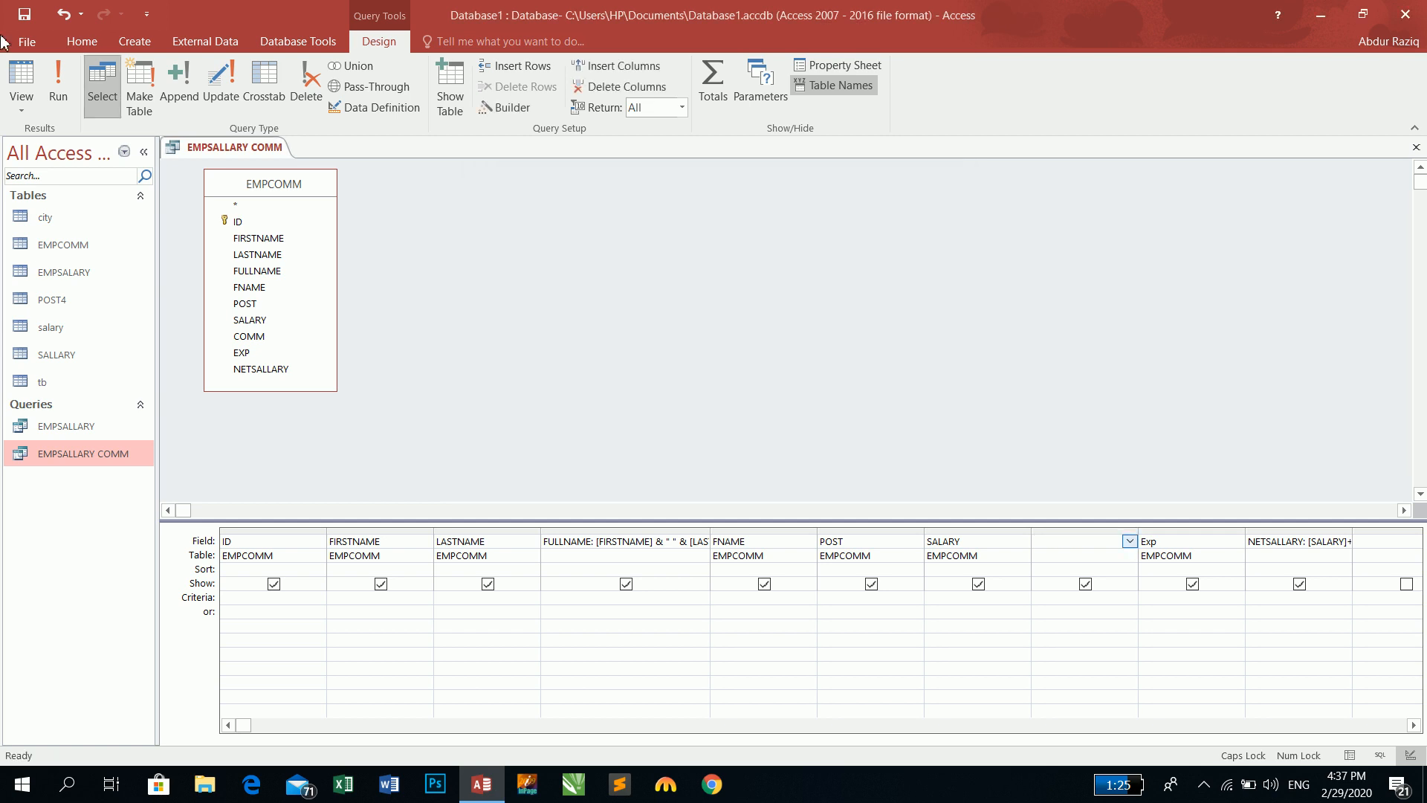
# - Run the query with the fixed commission percentages and examine the first record's values from ID through Exp
pyautogui.click(21, 78)
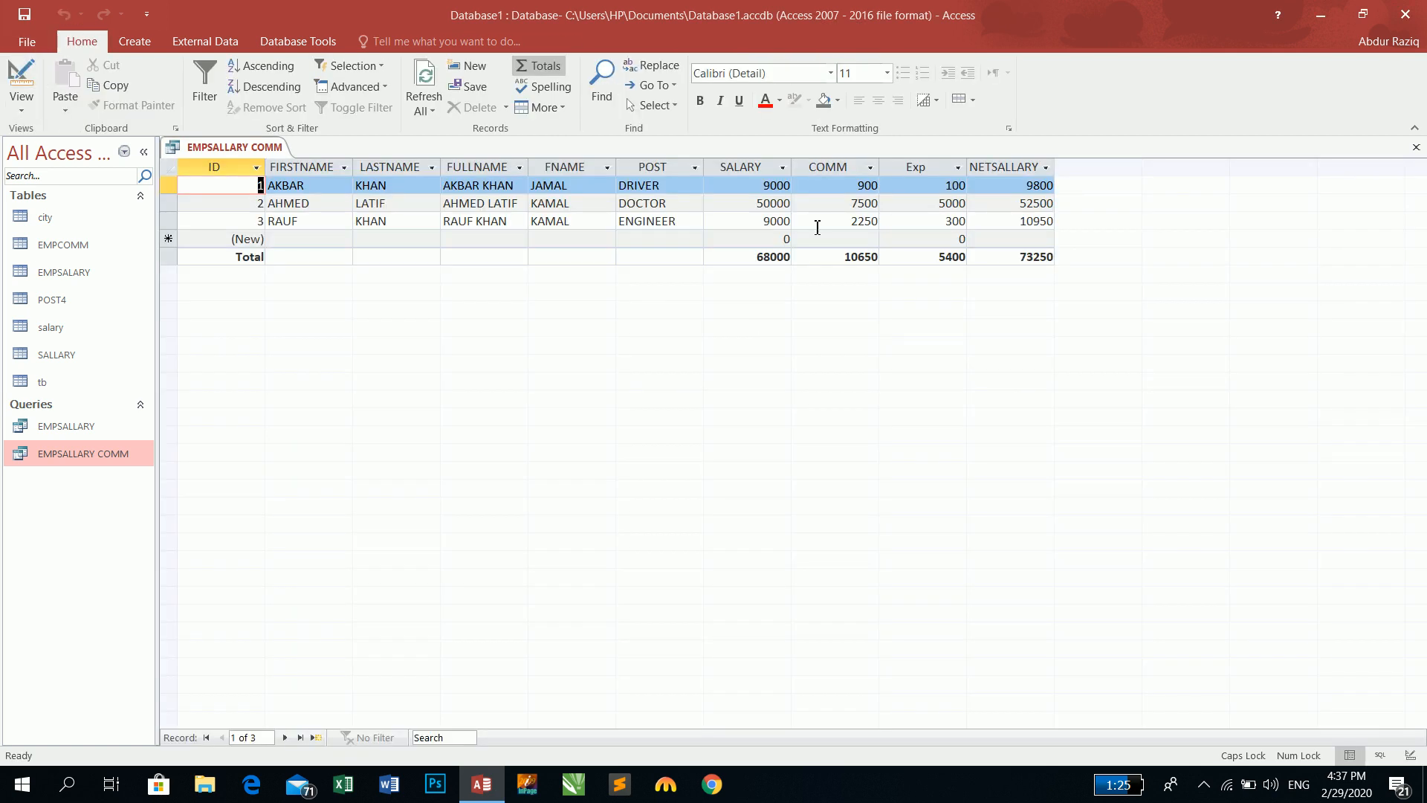
pyautogui.press('Tab')
pyautogui.press('Tab')
pyautogui.press('Tab')
pyautogui.press('Tab')
pyautogui.press('Tab')
pyautogui.press('Tab')
pyautogui.press('Tab')
pyautogui.press('Tab')
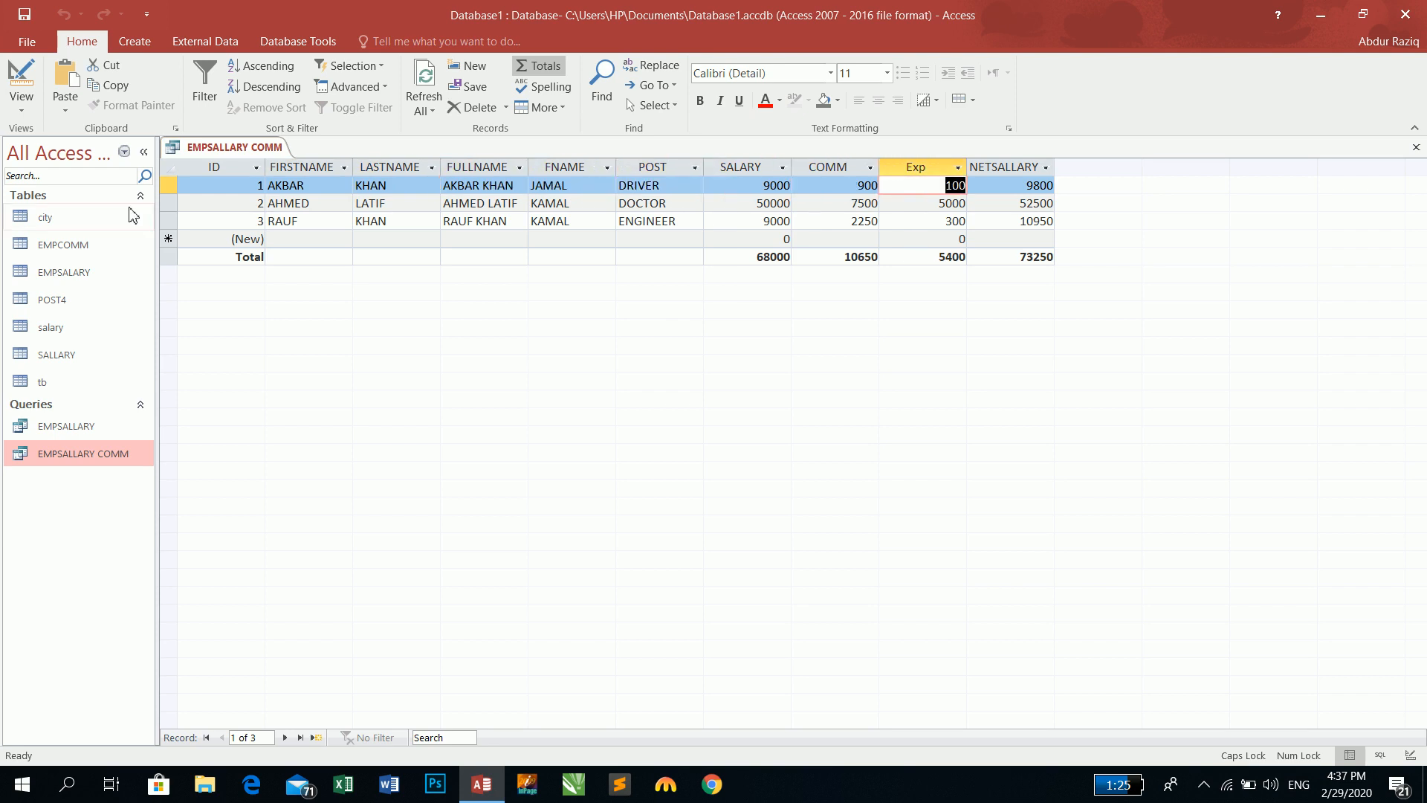
# - Start a fourth record in the query results and enter the employee's first name, last name and father's name
pyautogui.click(301, 235)
pyautogui.write('KHAN')
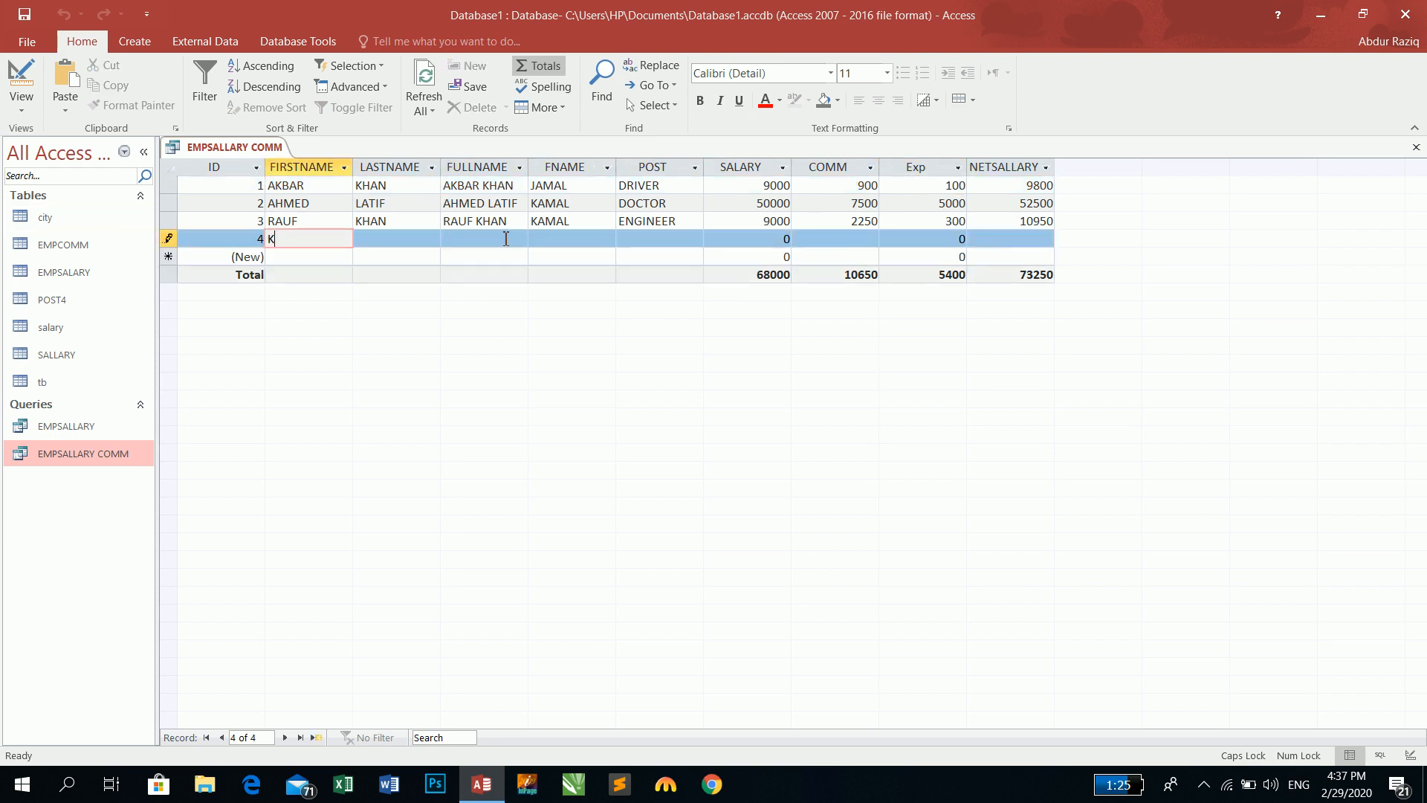
pyautogui.press('Tab')
pyautogui.write('WAL')
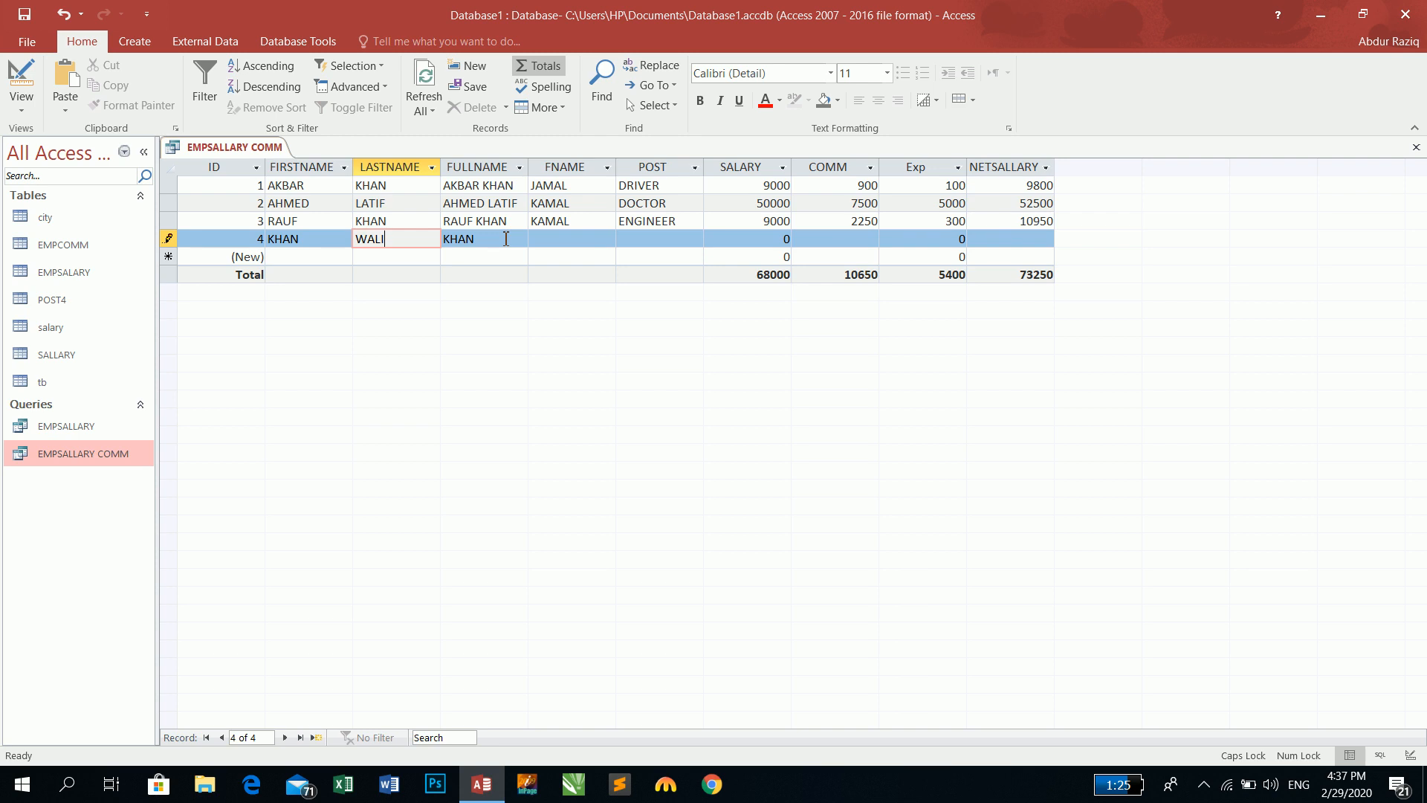
pyautogui.press('Tab')
pyautogui.press('Tab')
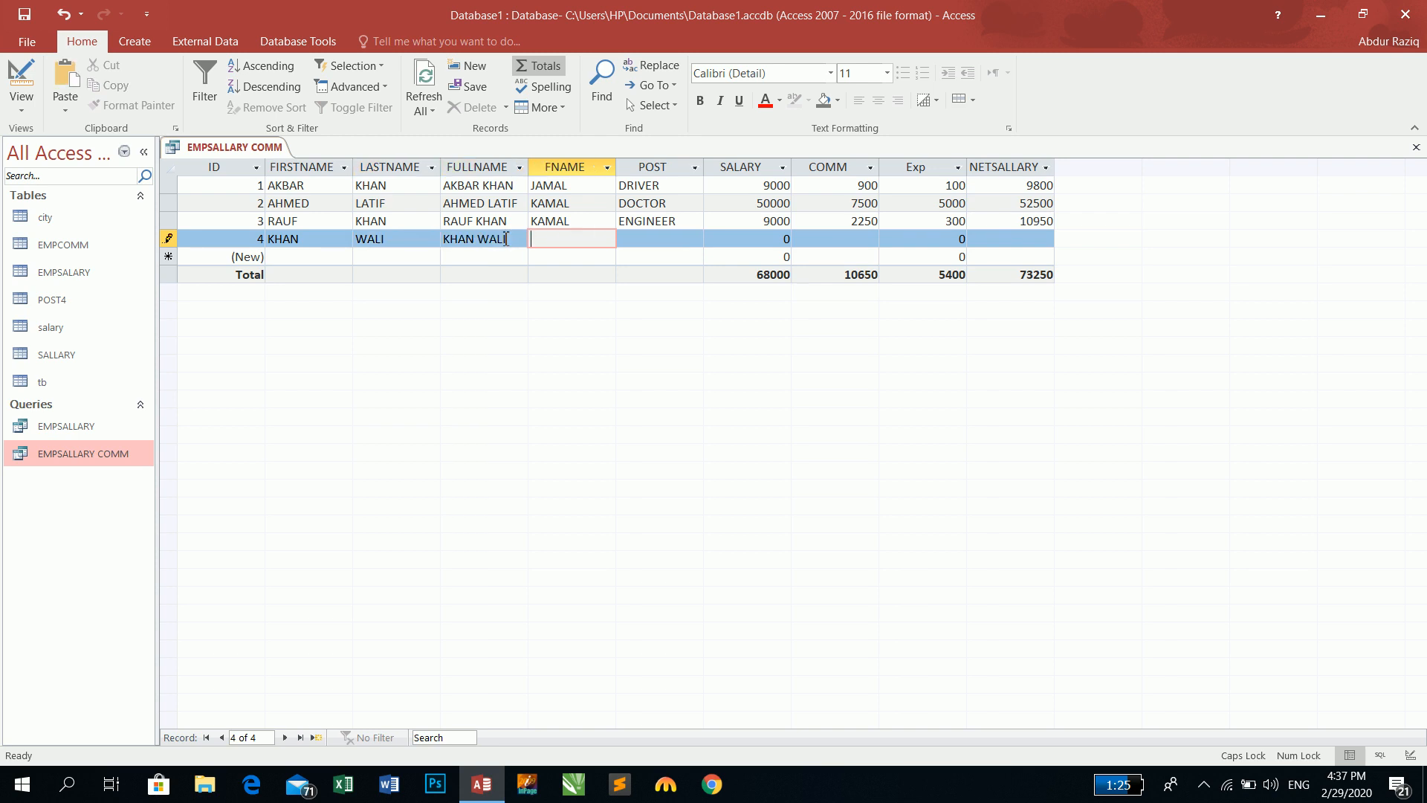
pyautogui.write('JAMAL')
pyautogui.press('Tab')
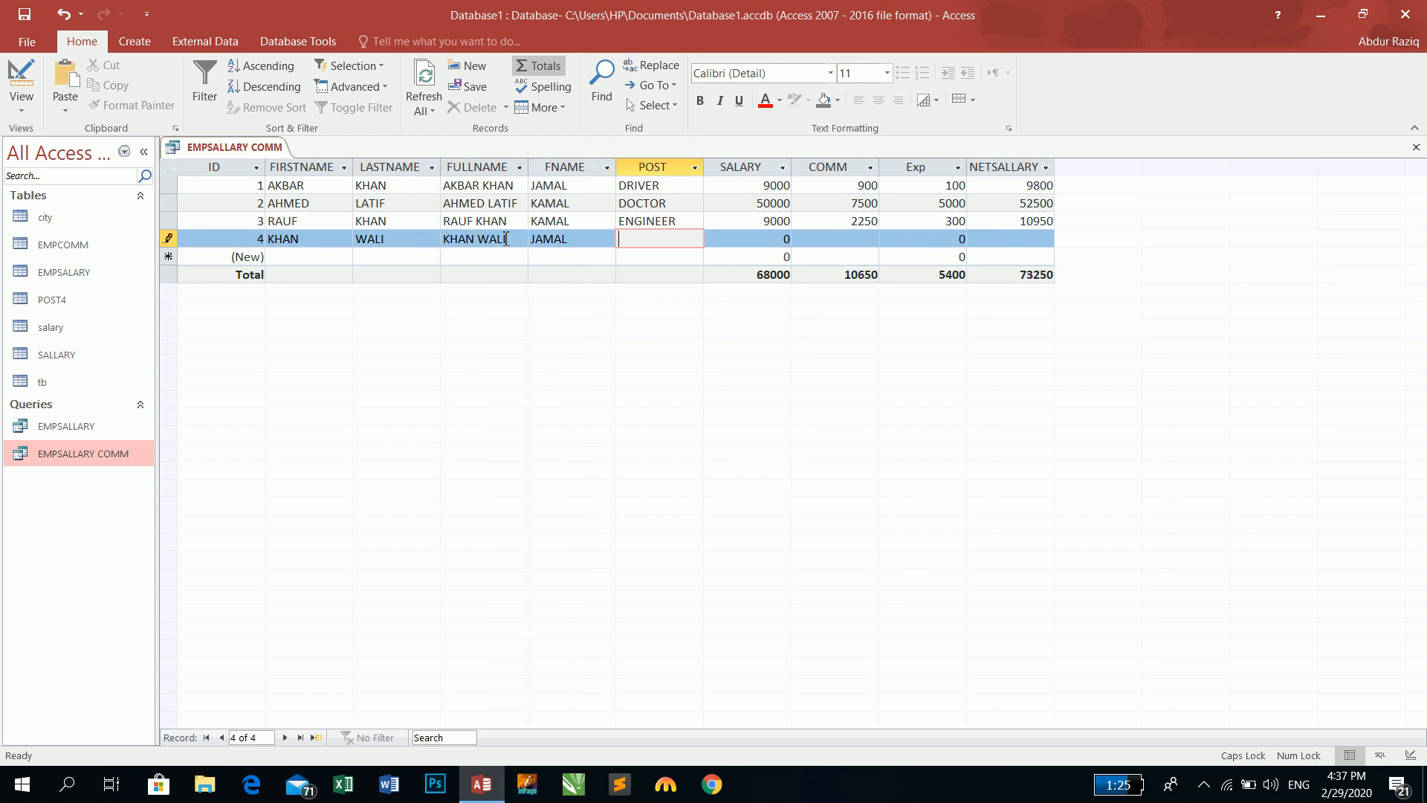
# - Complete the fourth record with the post DOCTOR, salary 15000 and Exp 350
pyautogui.write('DOCTOR')
pyautogui.press('Tab')
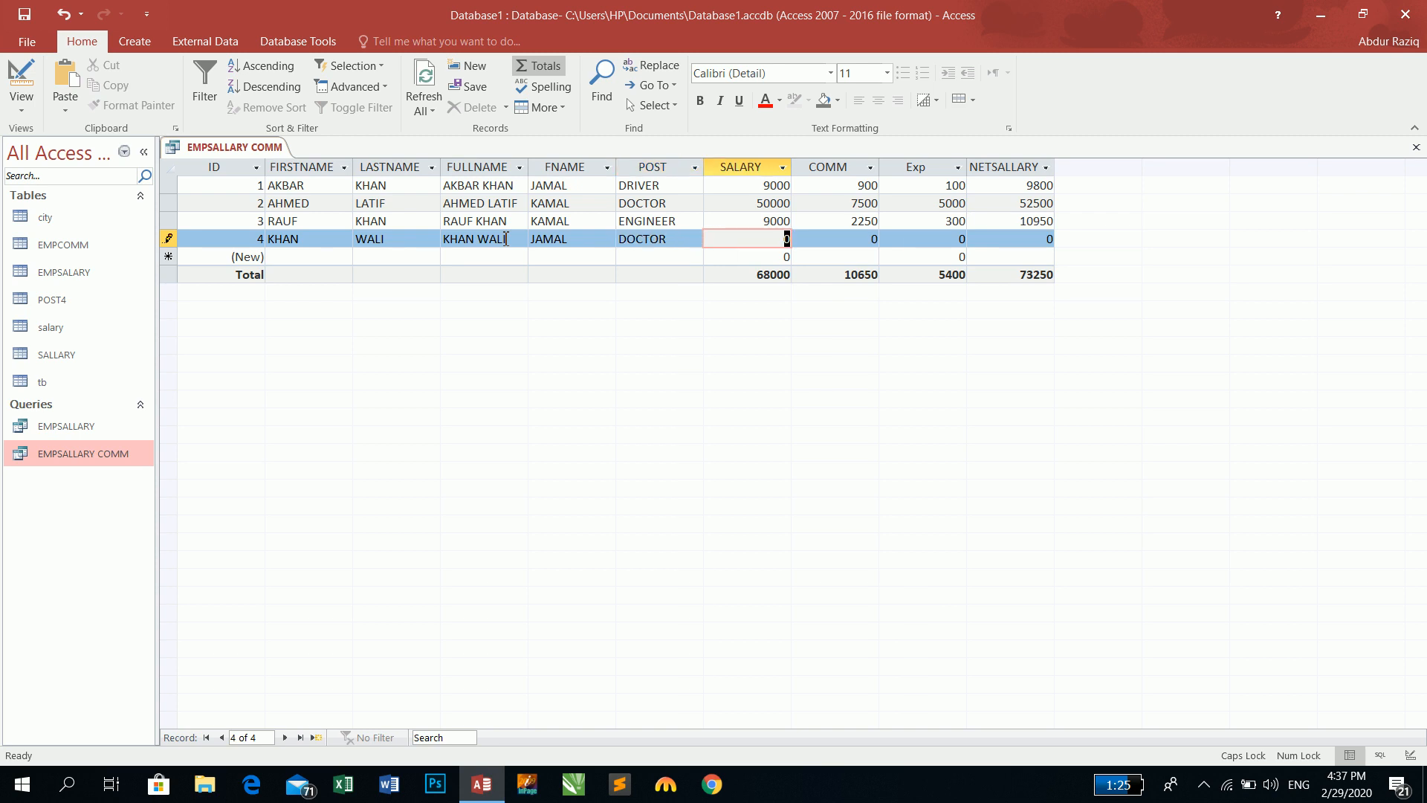
pyautogui.write('15000')
pyautogui.press('Tab')
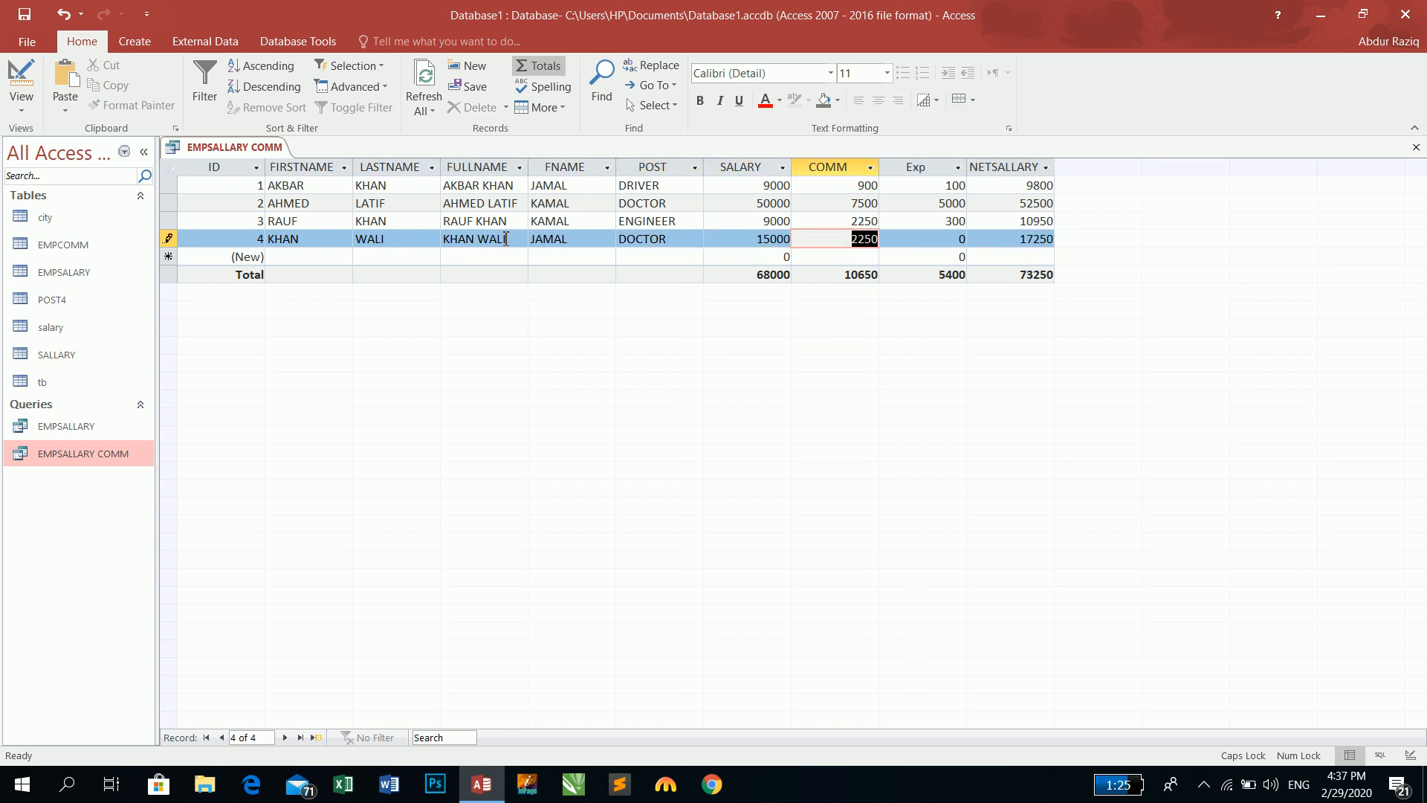
pyautogui.press('Tab')
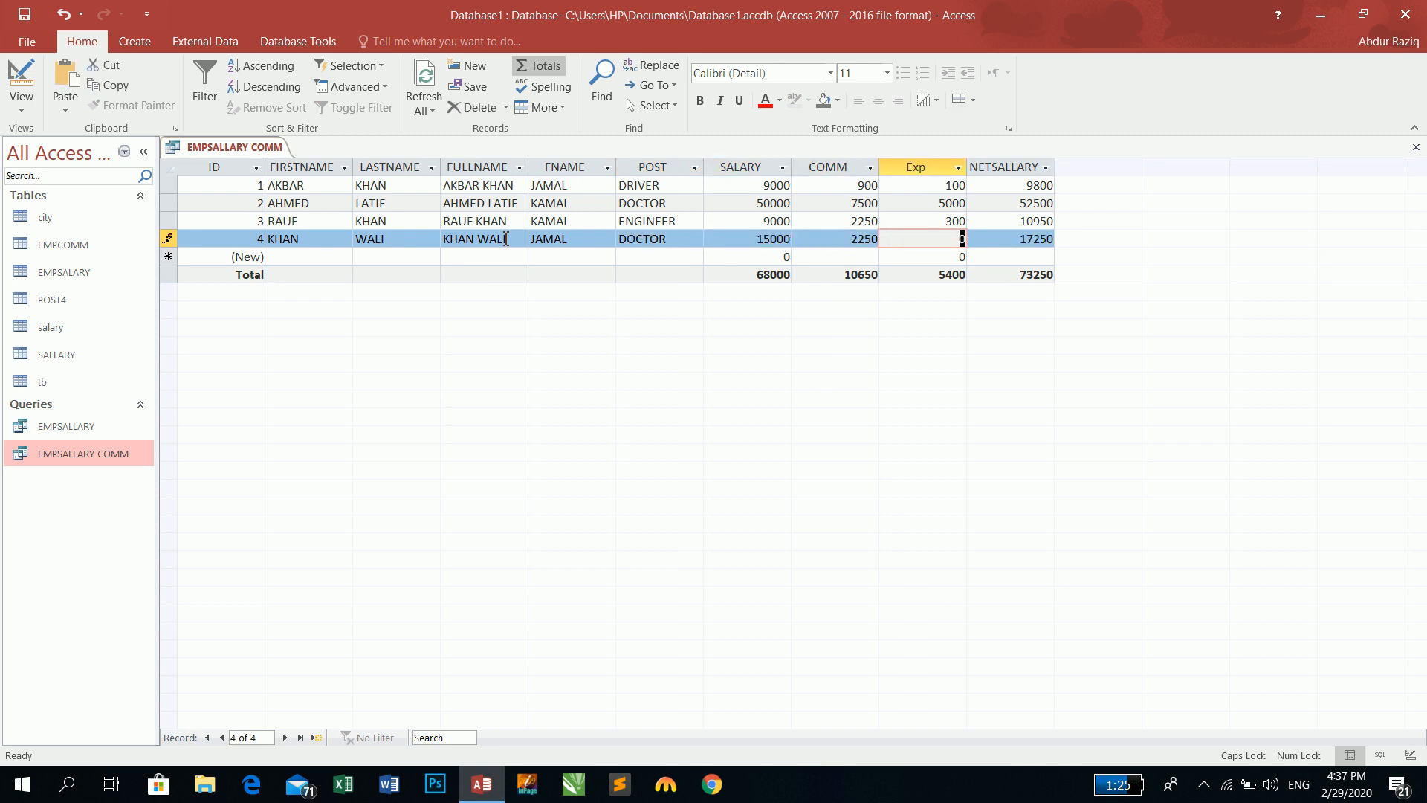
pyautogui.write('350')
pyautogui.press('Tab')
pyautogui.press('Tab')
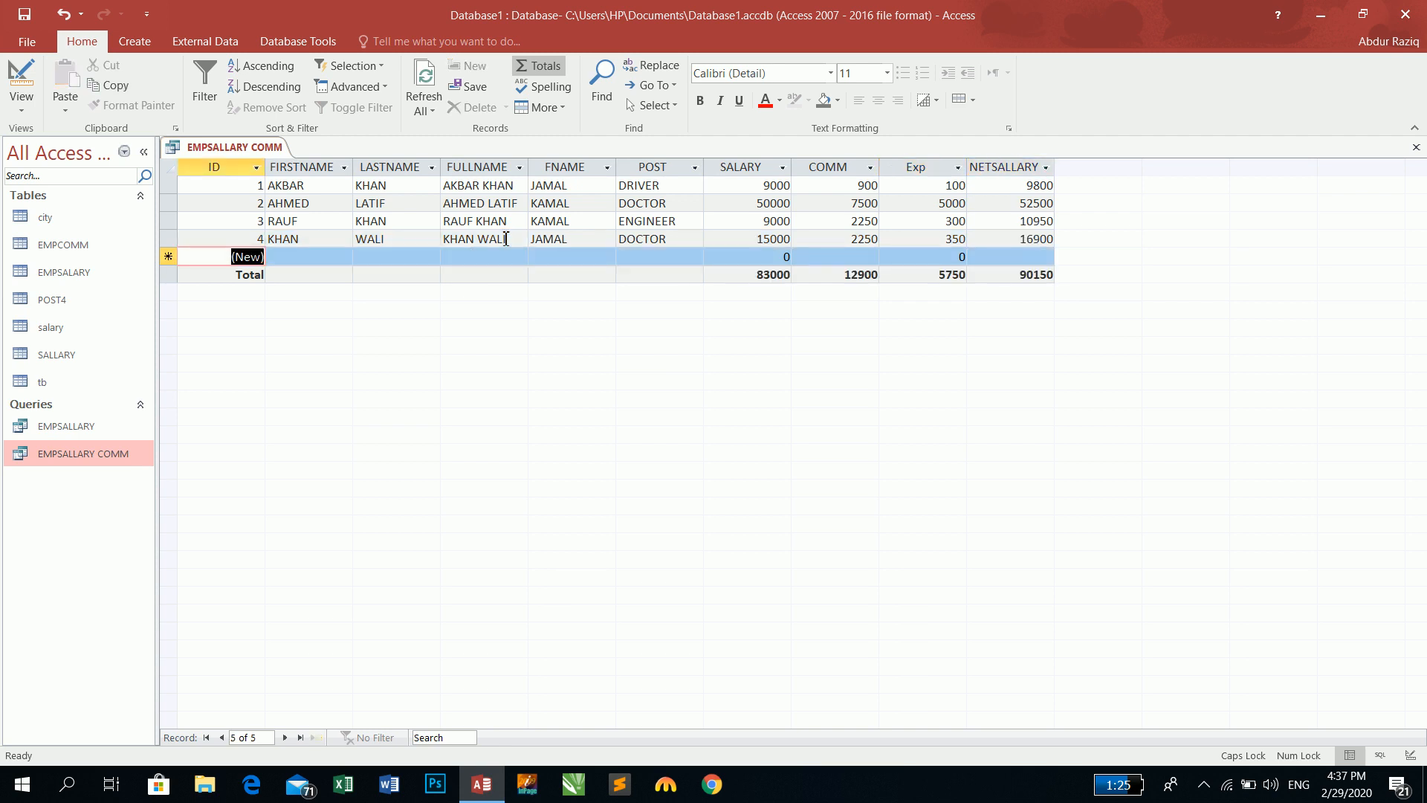
pyautogui.press('Tab')
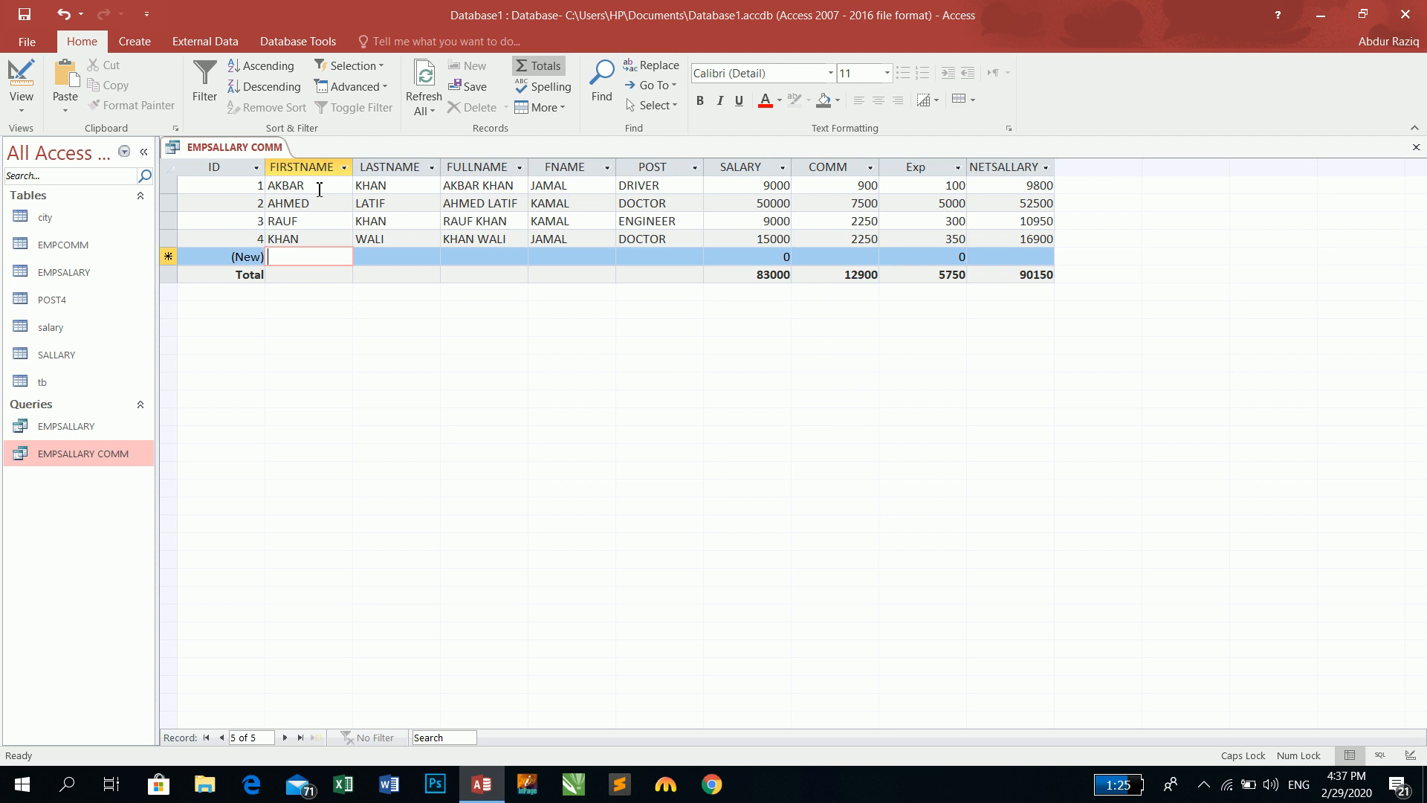
# - Close the query results and open the EMPCOMM table in Design View
pyautogui.click(1417, 151)
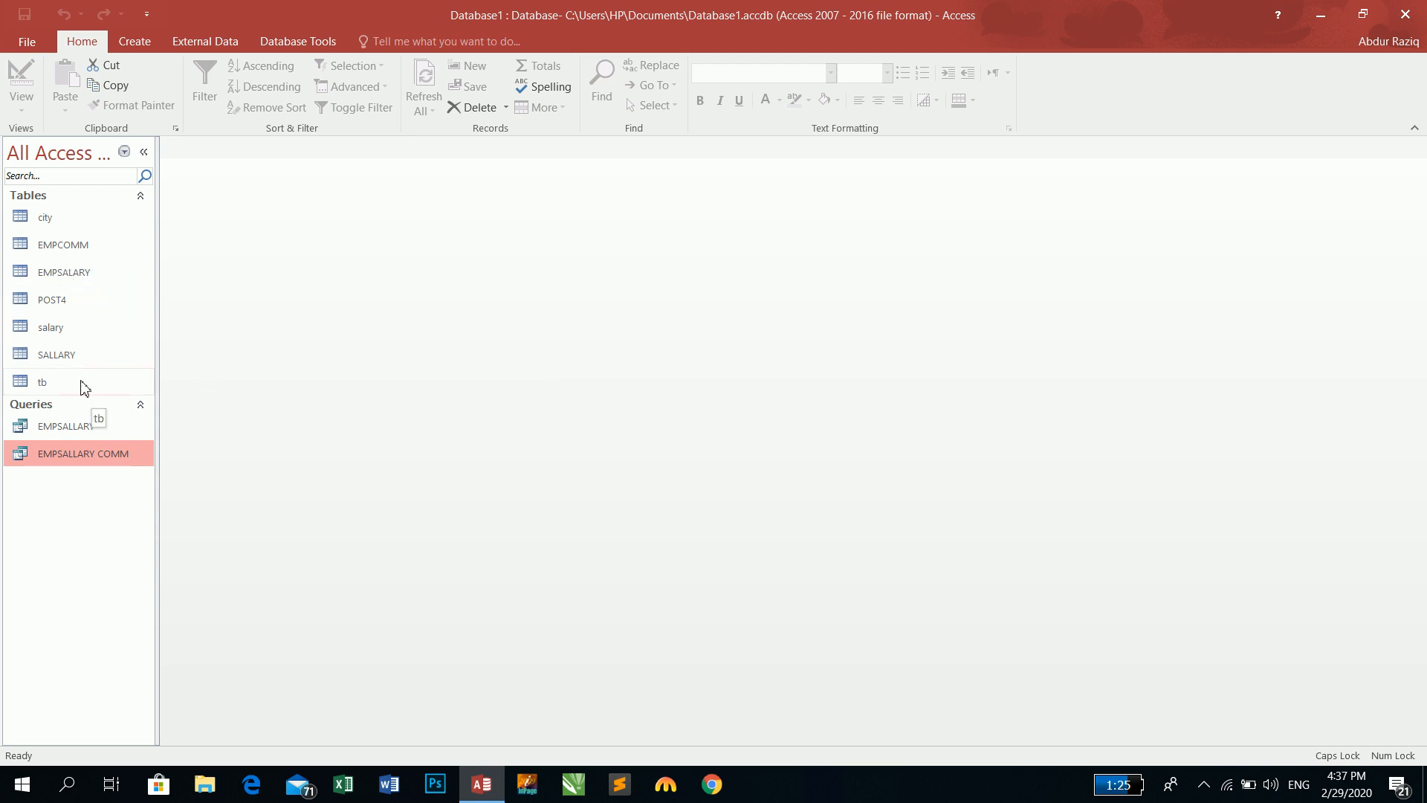
pyautogui.click(83, 253)
pyautogui.rightClick(84, 252)
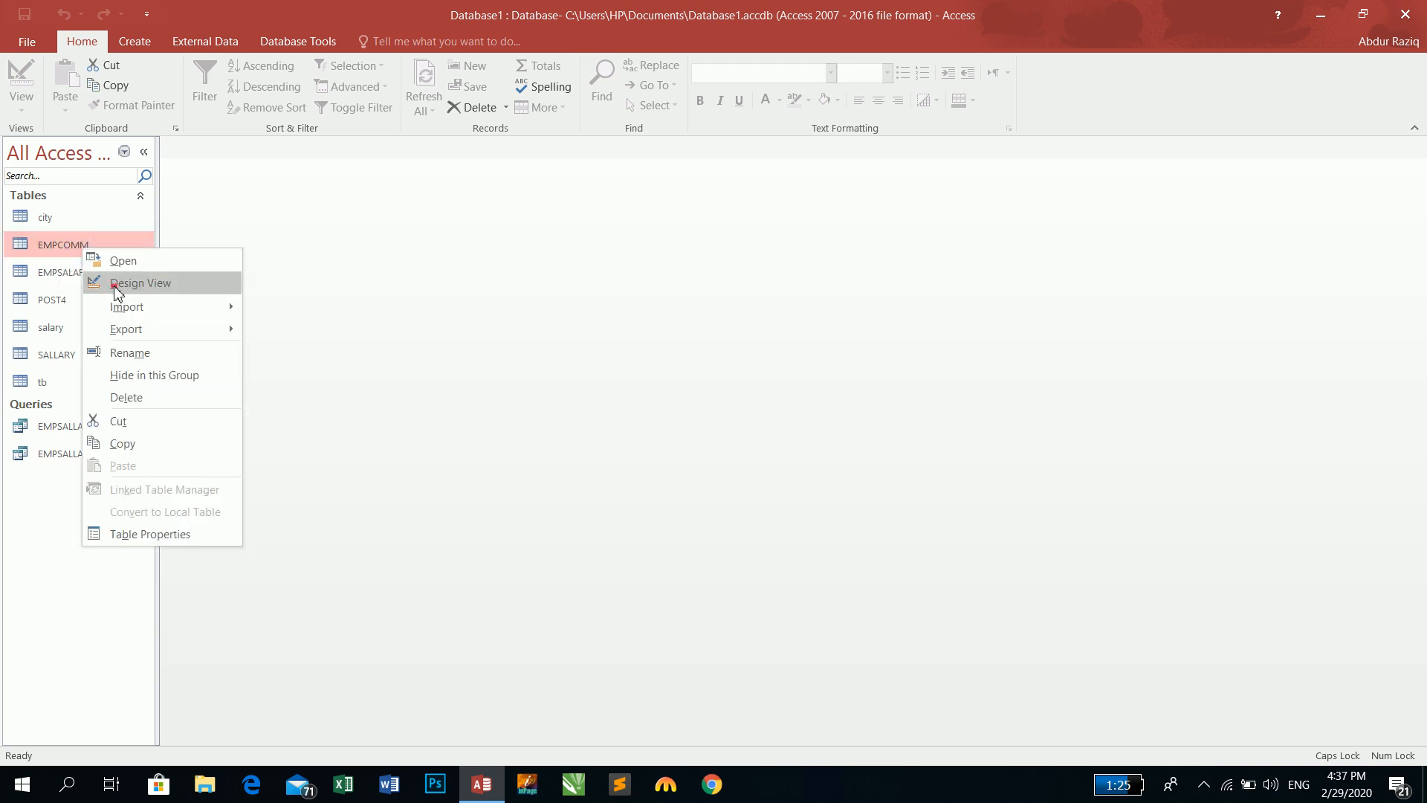
pyautogui.click(119, 280)
# - Insert a JOININGDATE field with the Date/Time data type above FIRSTNAME
pyautogui.click(261, 199)
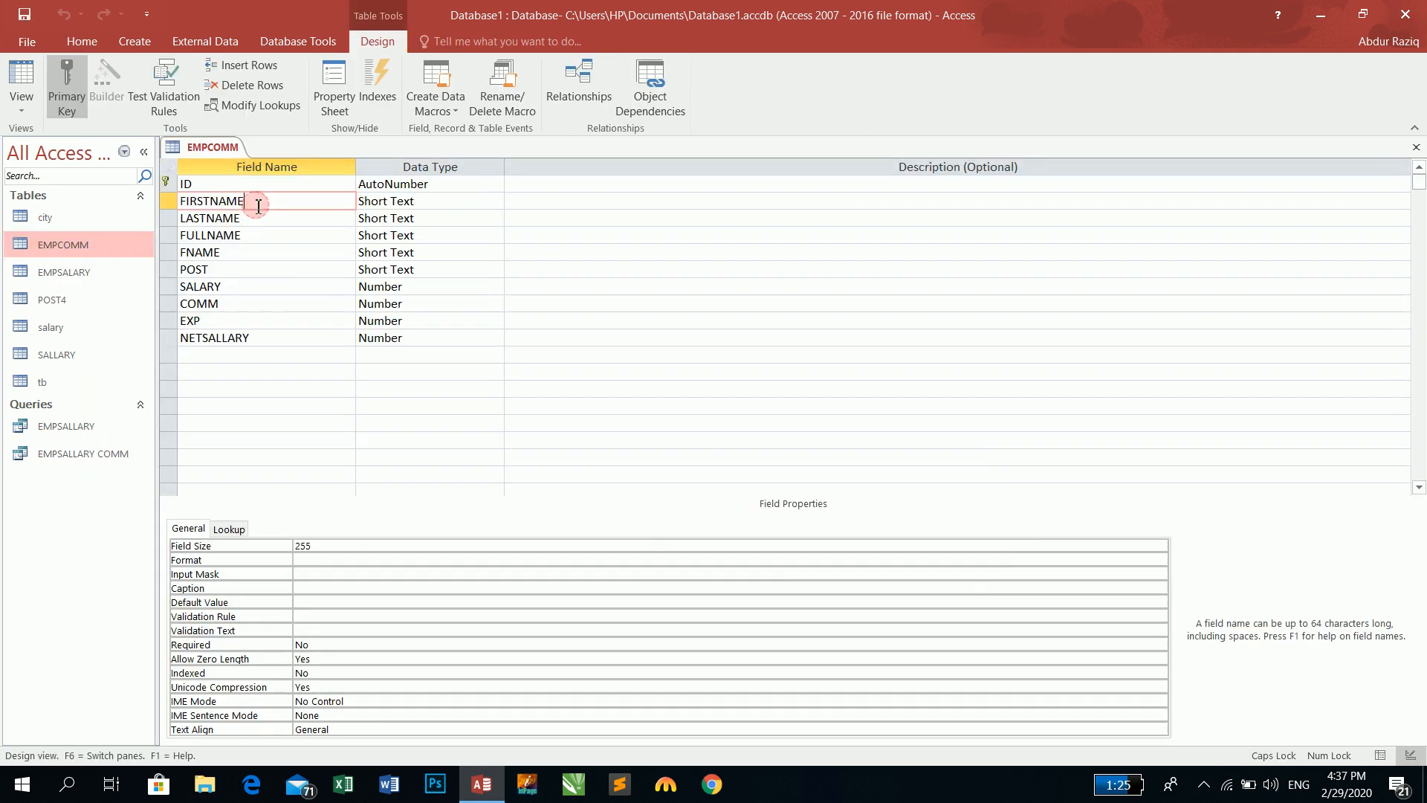
pyautogui.rightClick(261, 198)
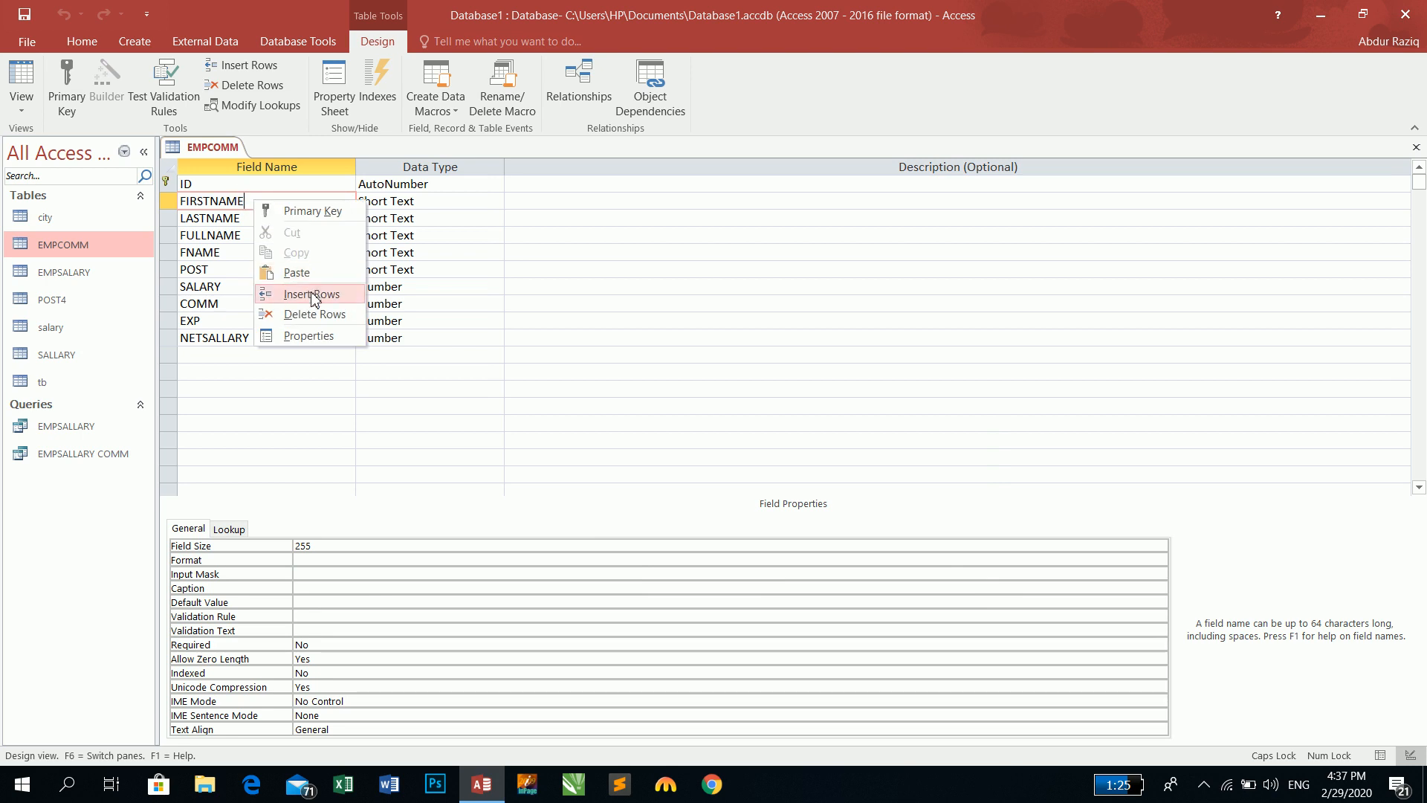
pyautogui.click(313, 291)
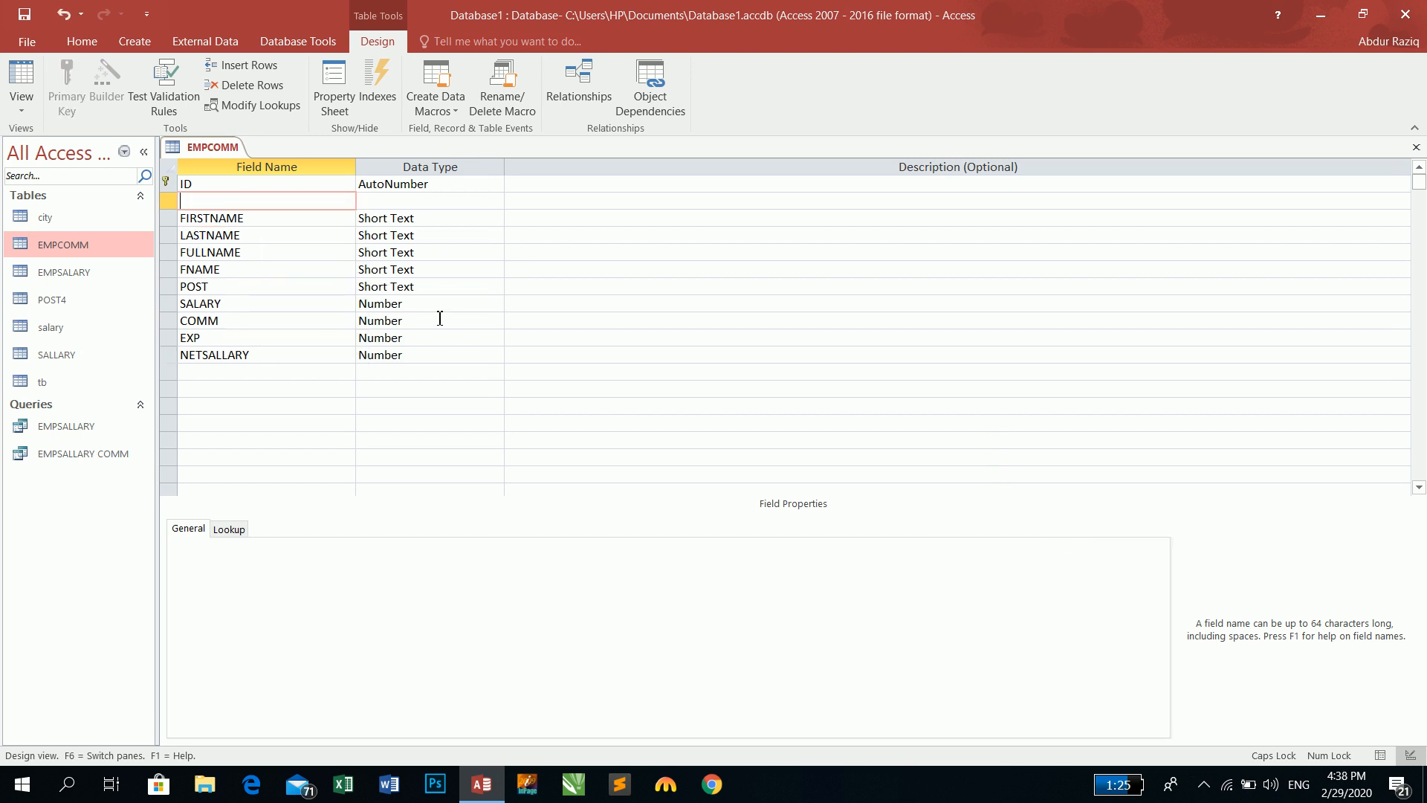
pyautogui.write('JOININGDATE')
pyautogui.press('Tab')
pyautogui.write('d')
pyautogui.press('Tab')
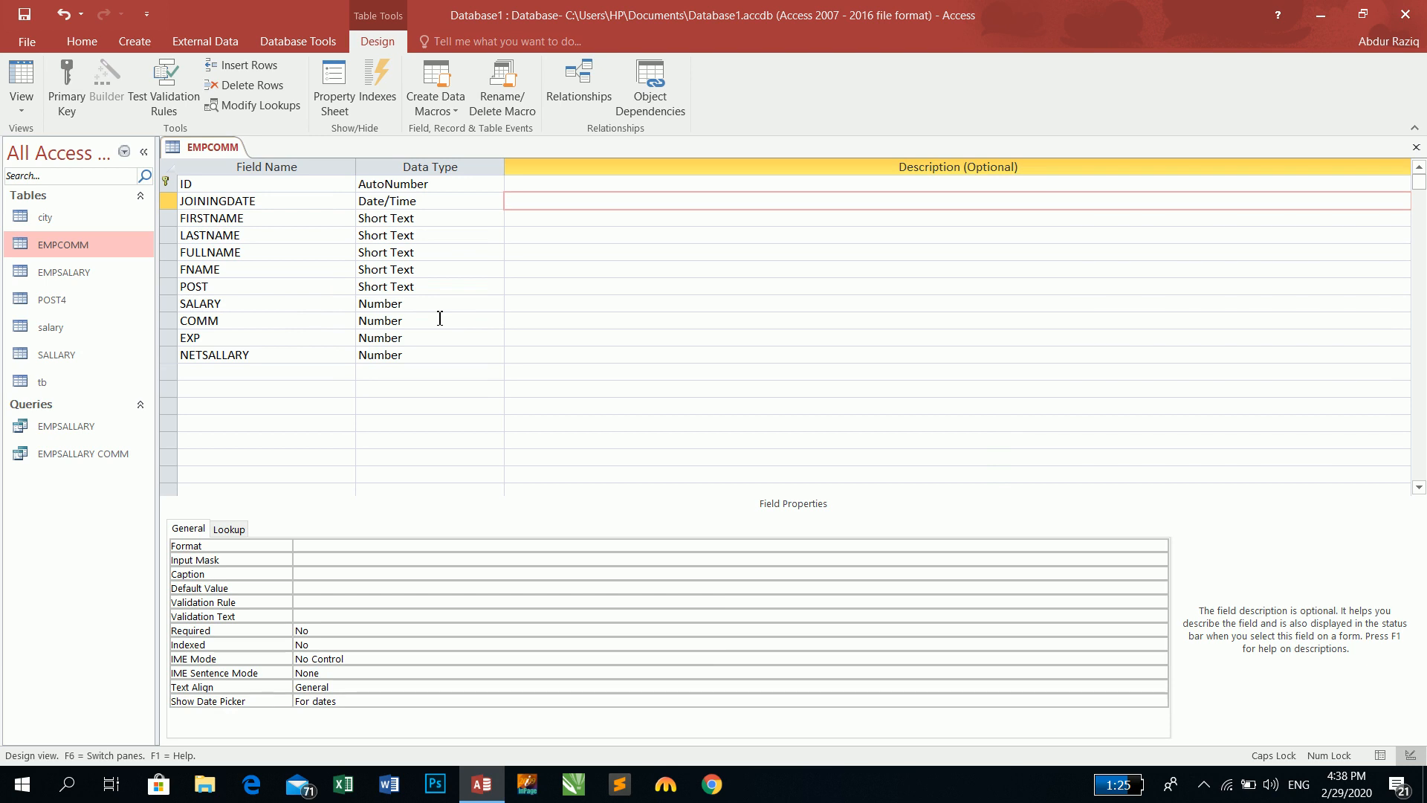
# - Add a RESIGN field with the Date/Time data type below NETSALLARY
pyautogui.rightClick(231, 371)
pyautogui.click(191, 375)
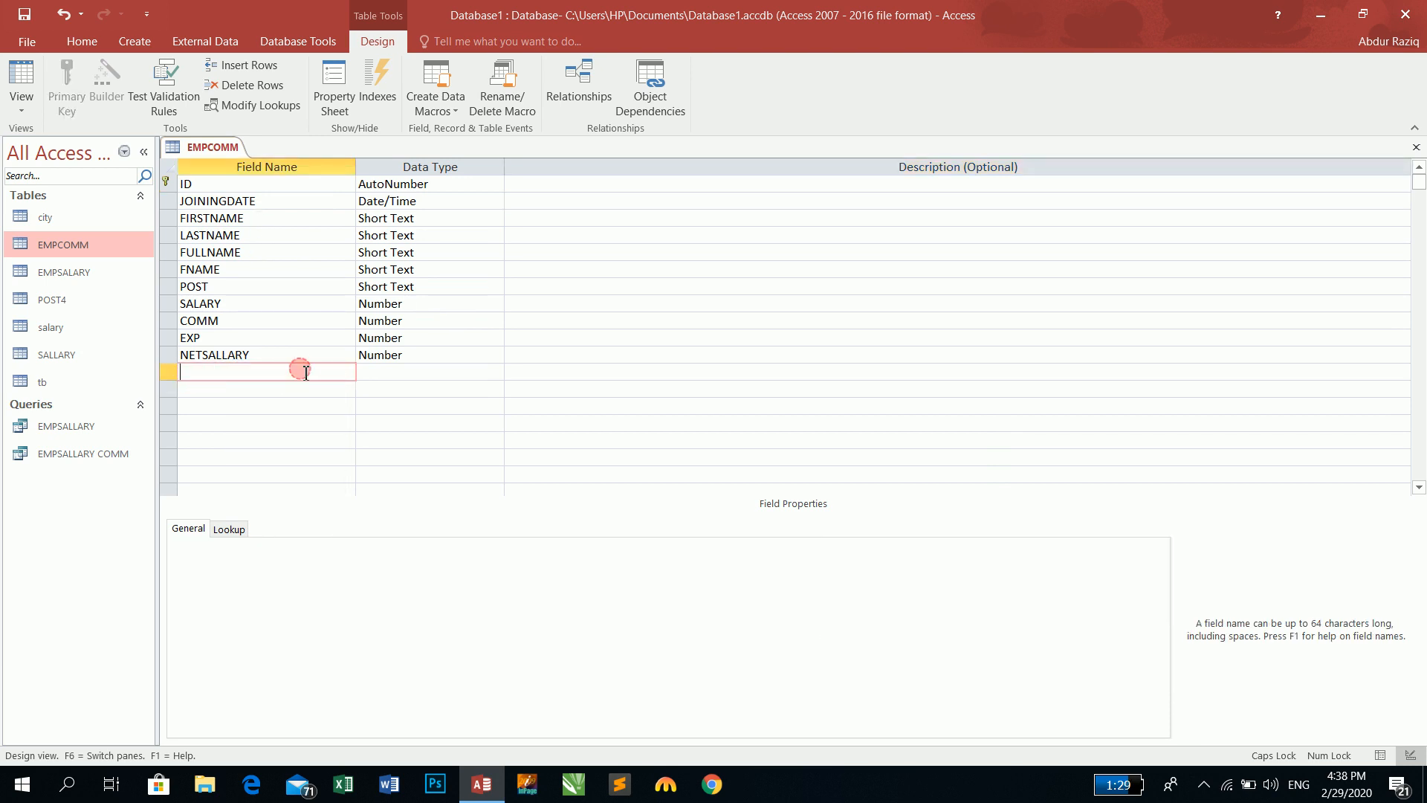
pyautogui.write('RESIGN')
pyautogui.press('Tab')
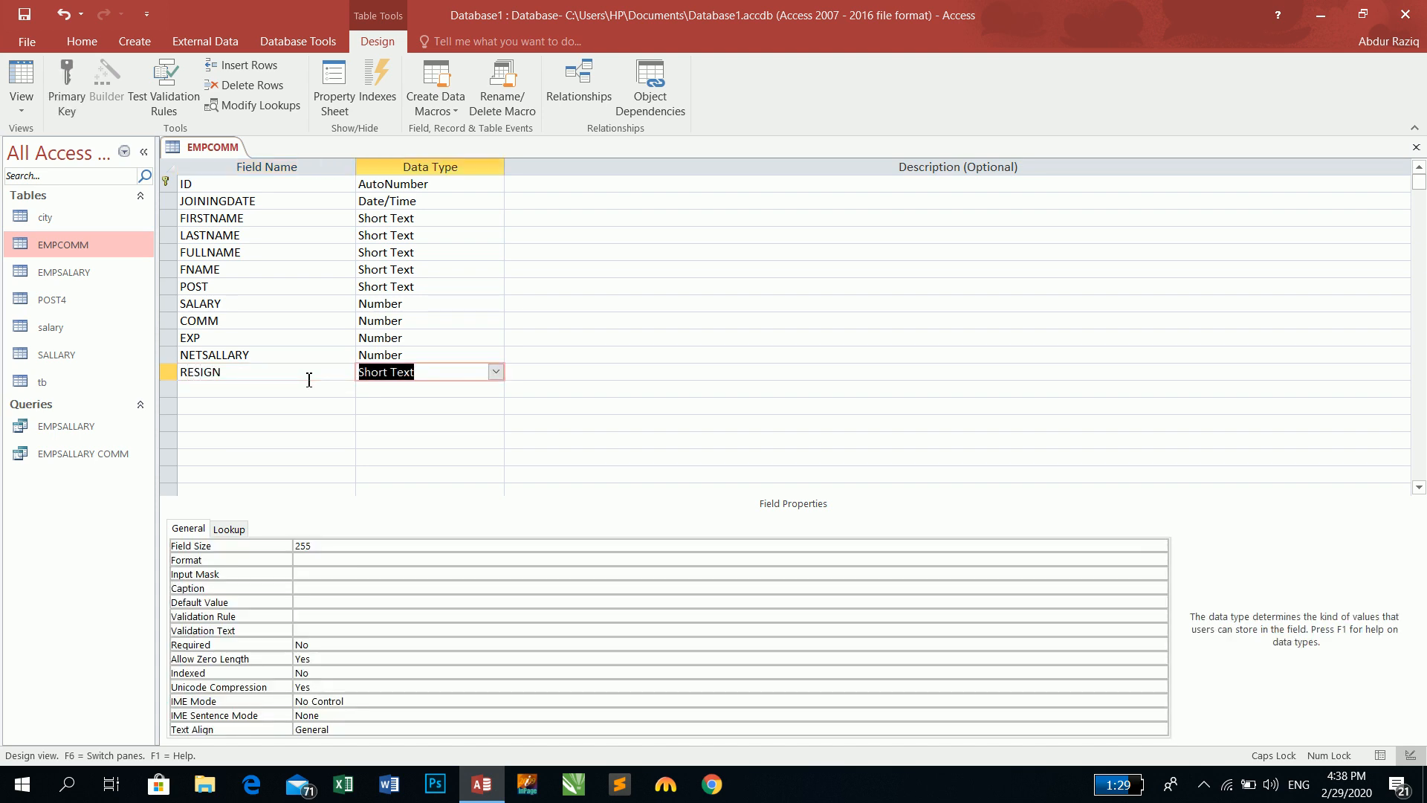
pyautogui.write('d')
pyautogui.press('Tab')
pyautogui.press('Tab')
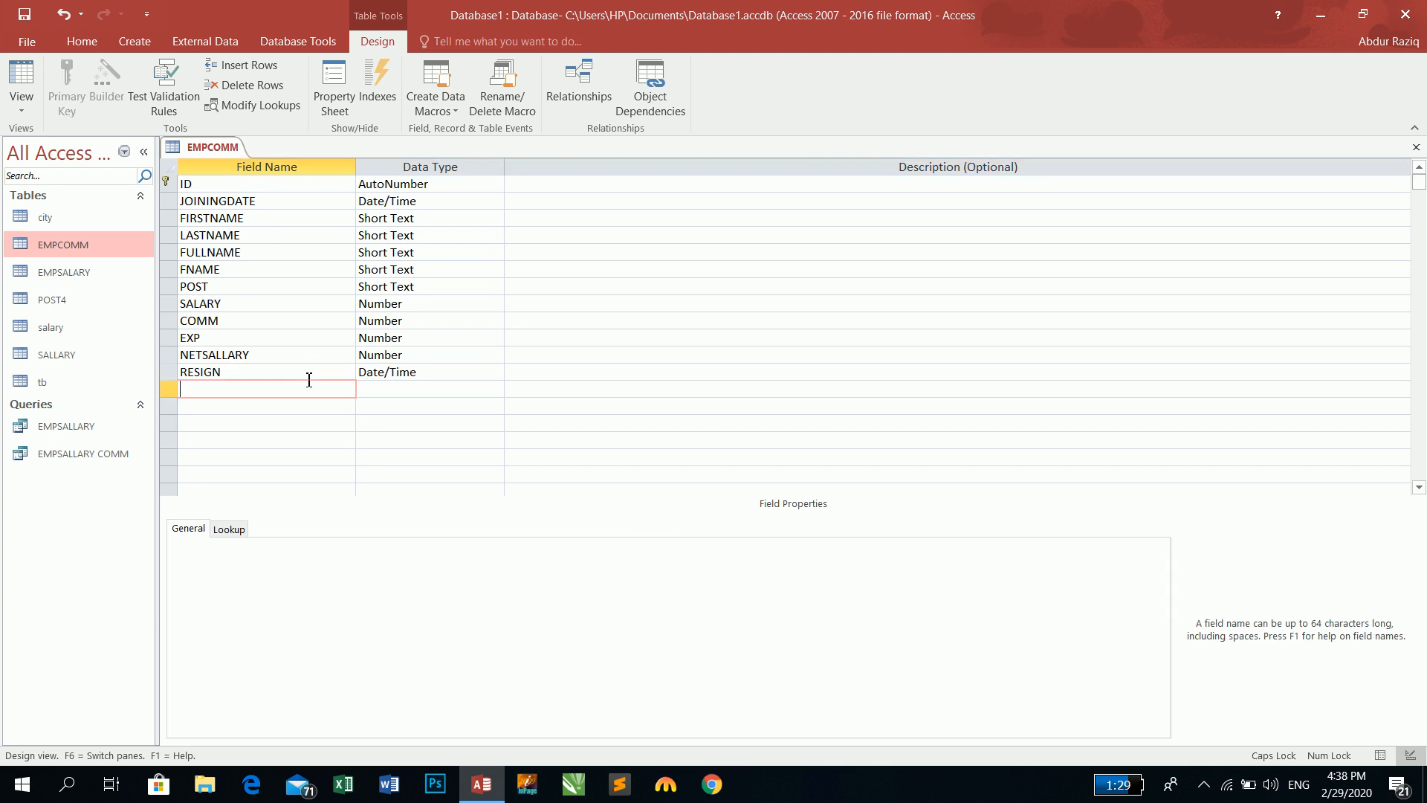
# - Add a DURATION field with the Number data type below RESIGN
pyautogui.write('TOTAL')
pyautogui.press('BackSpace')
pyautogui.press('BackSpace')
pyautogui.press('BackSpace')
pyautogui.press('BackSpace')
pyautogui.write('DURATION')
pyautogui.press('Tab')
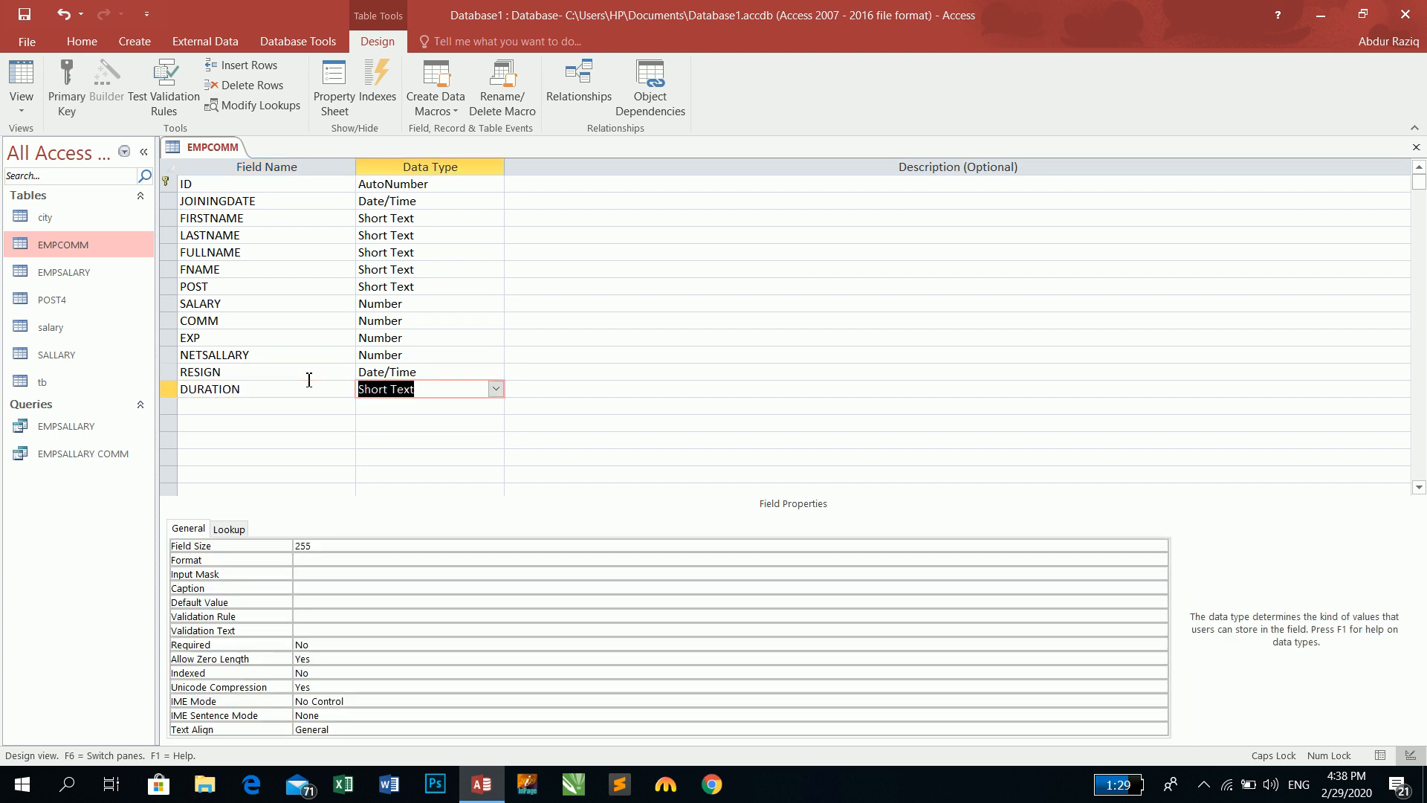
pyautogui.write('n')
pyautogui.press('Tab')
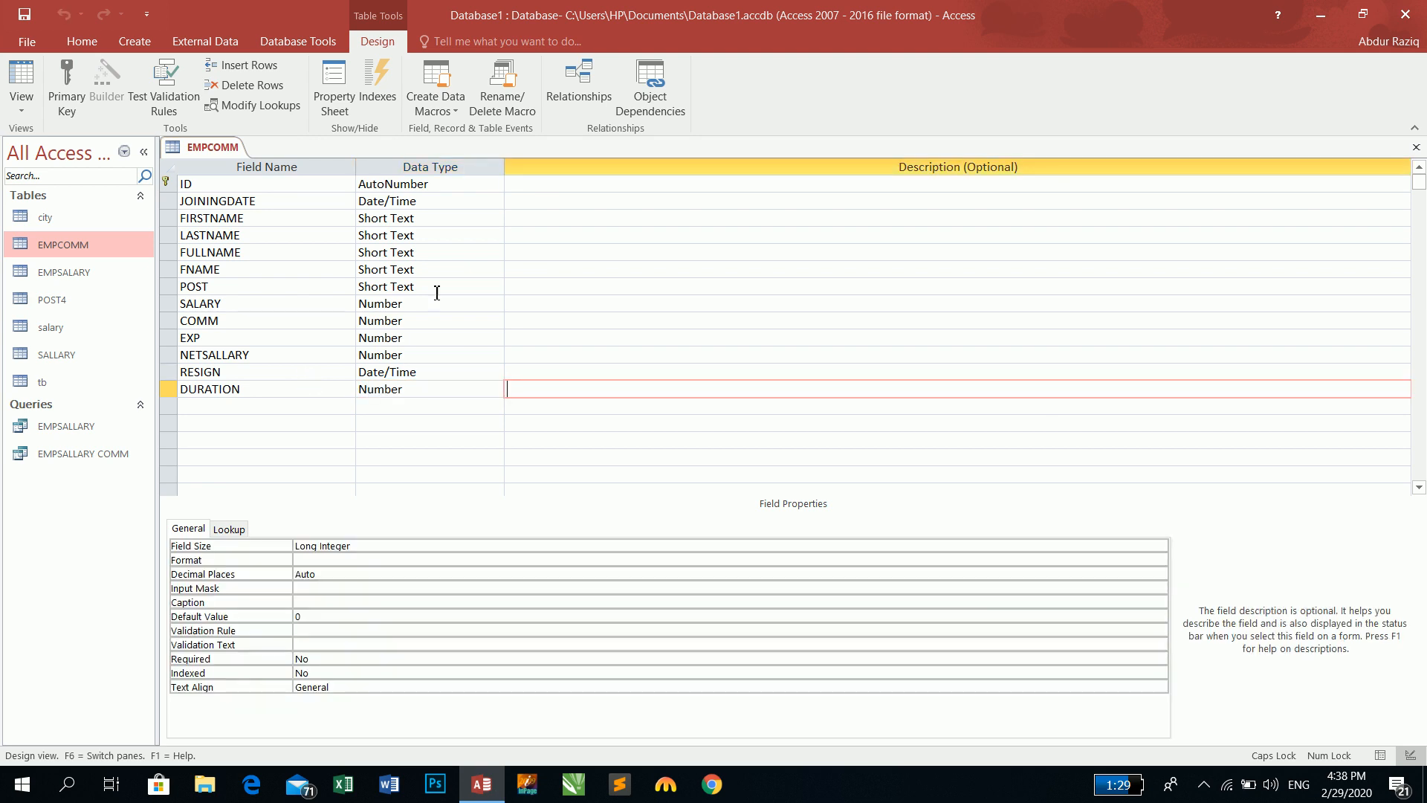
# - Close the EMPCOMM table and open the EMPSALLARY COMM query in Design View
pyautogui.click(1417, 147)
pyautogui.click(79, 430)
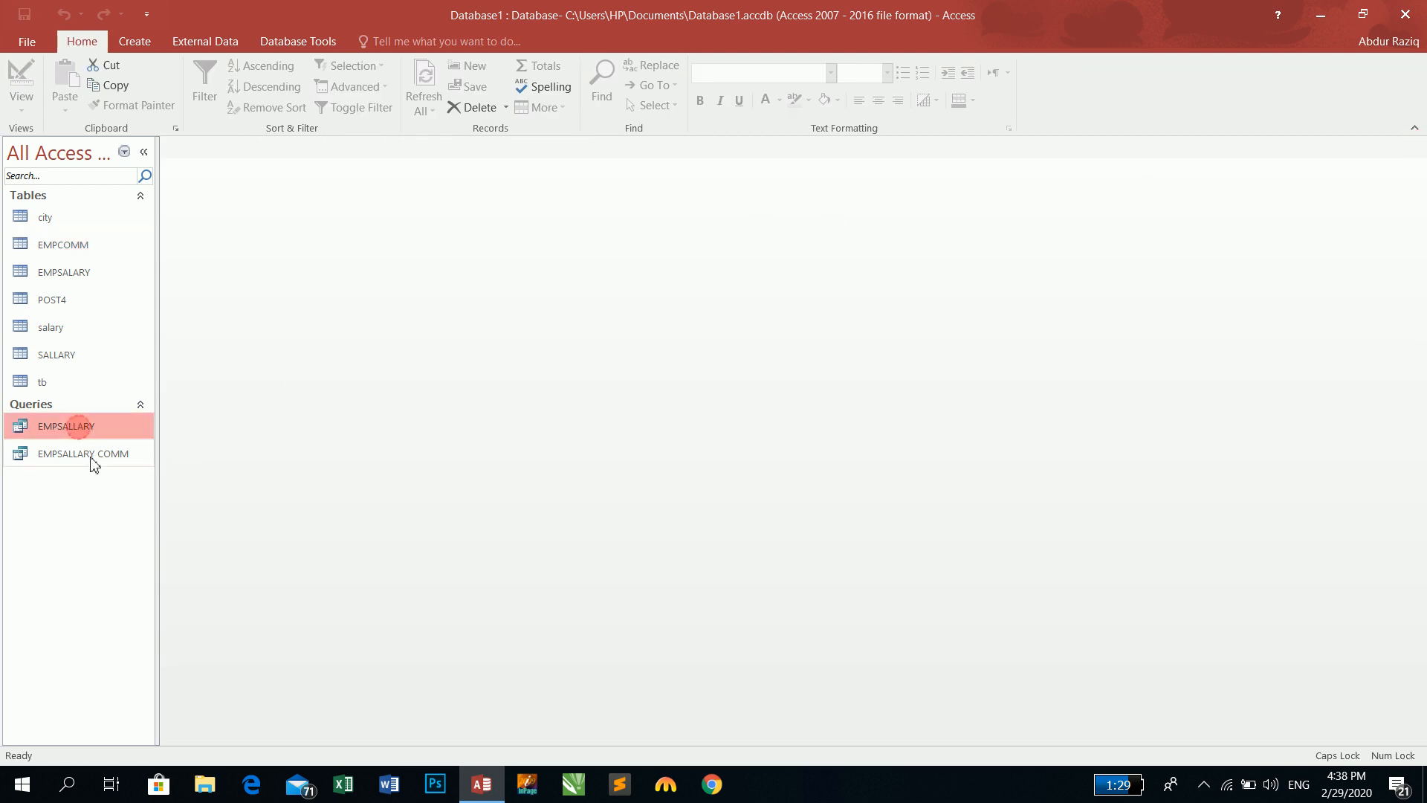
pyautogui.click(93, 455)
pyautogui.click(86, 428)
pyautogui.rightClick(102, 457)
pyautogui.click(145, 487)
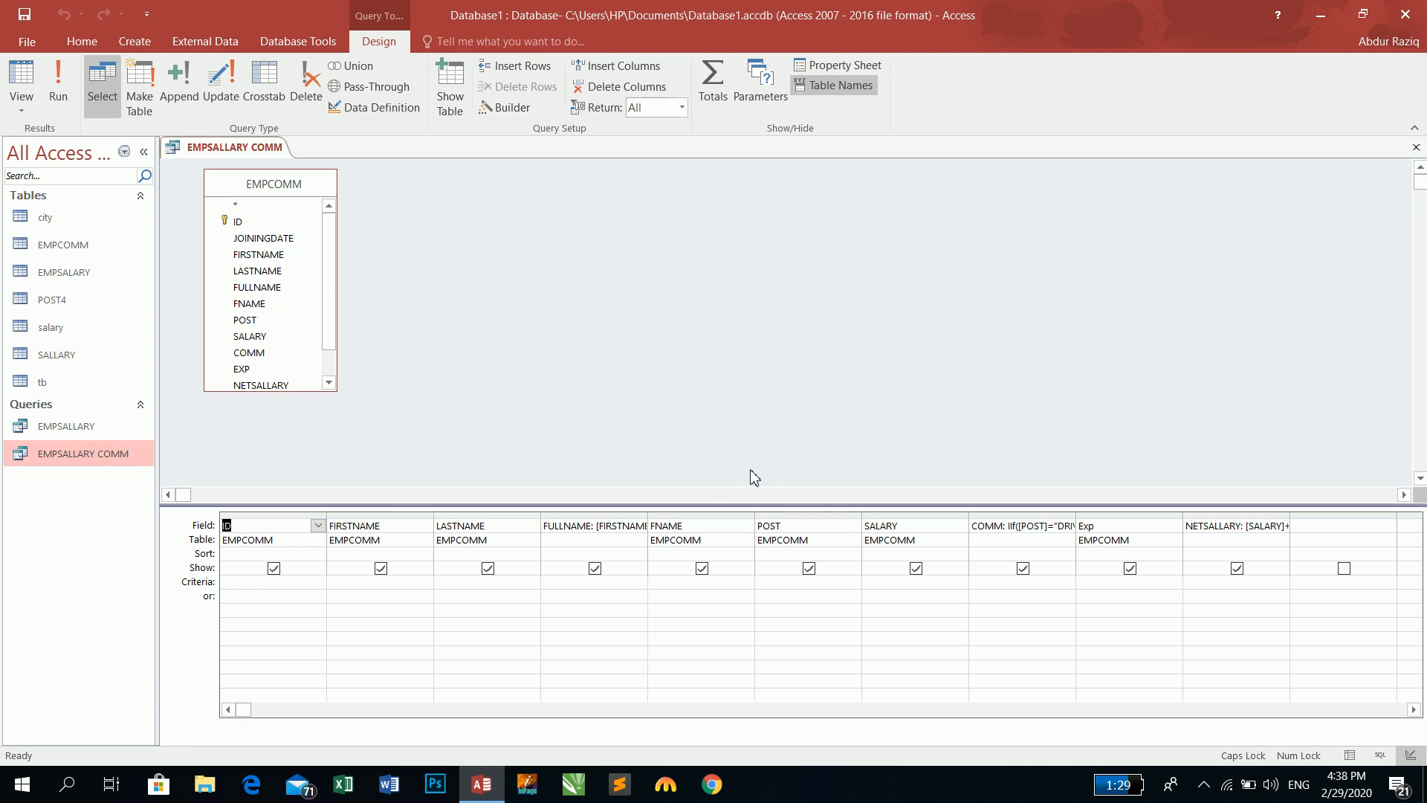
# - Add JOININGDATE to the query grid between ID and FIRSTNAME, and RESIGN after NETSALLARY
pyautogui.moveTo(329, 291); pyautogui.dragTo(347, 382)
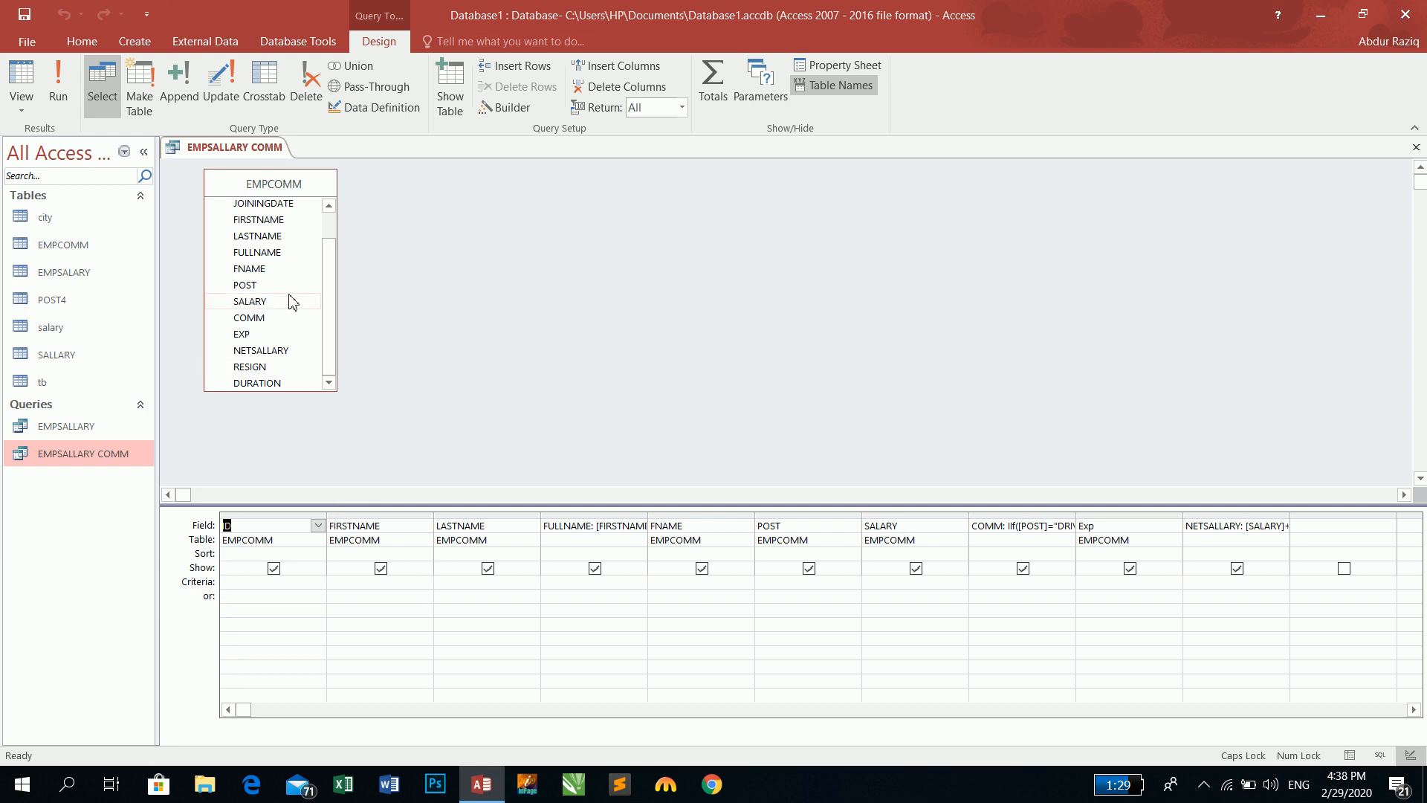
pyautogui.moveTo(277, 208); pyautogui.dragTo(334, 532)
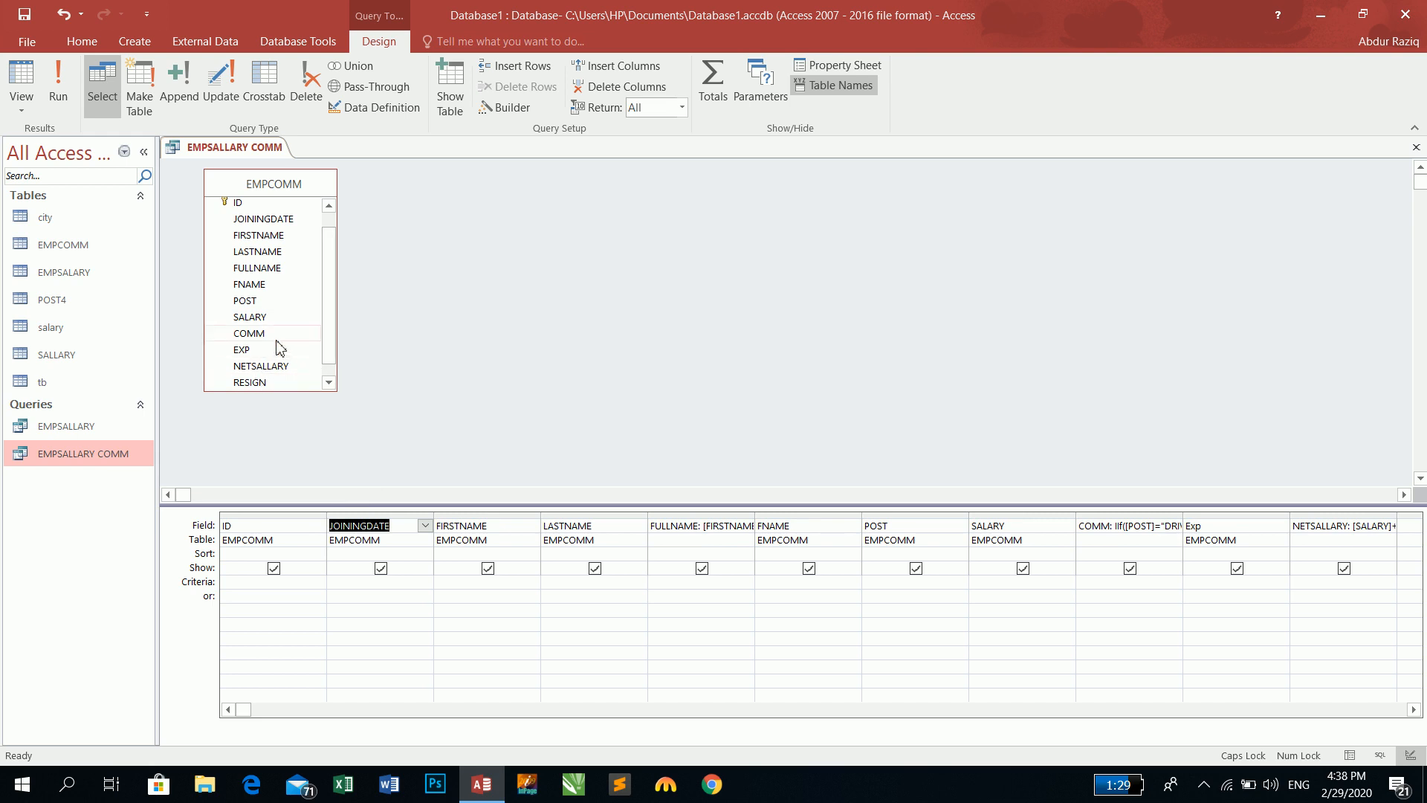
pyautogui.scroll(-1, 328, 350)
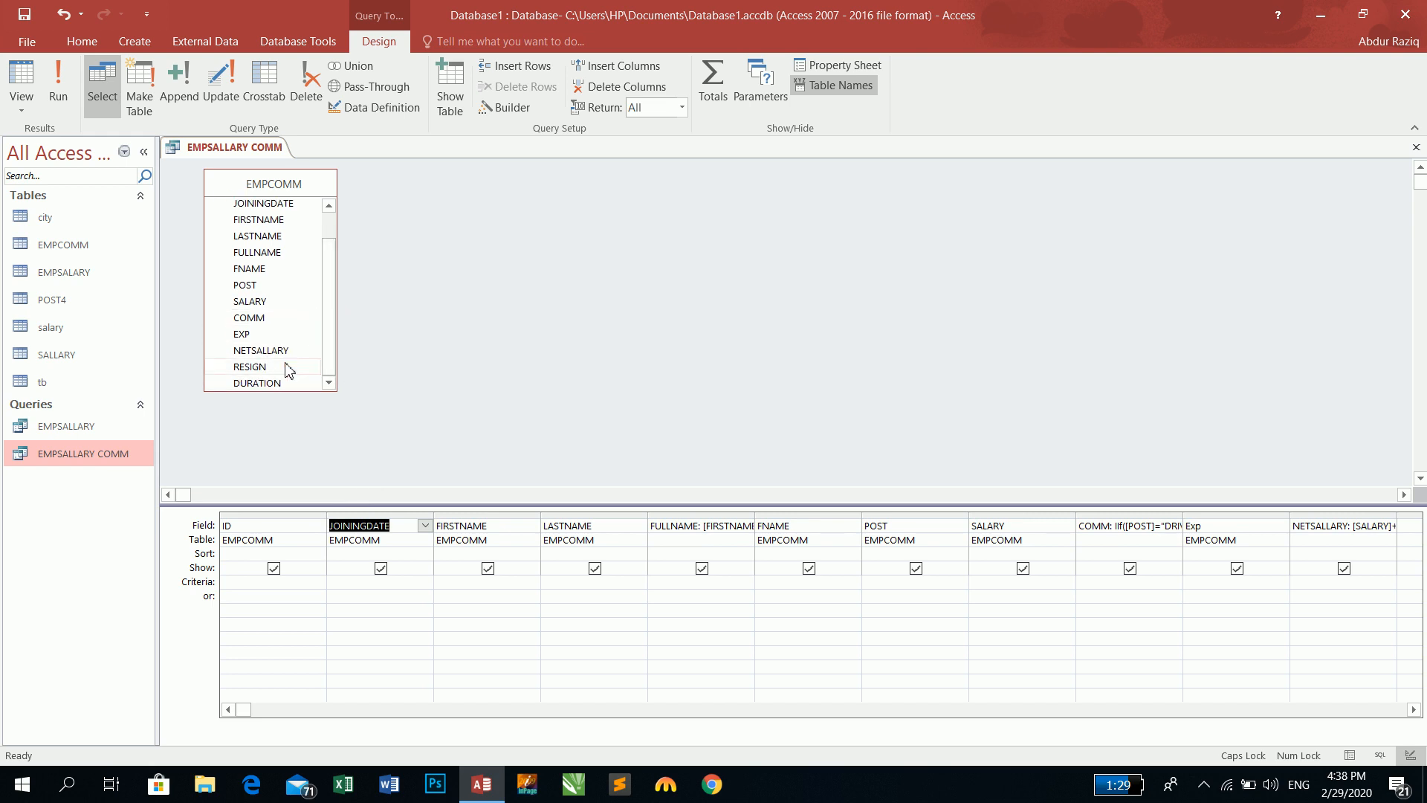
pyautogui.moveTo(261, 369); pyautogui.dragTo(1408, 535)
pyautogui.click(1413, 712)
pyautogui.click(1413, 710)
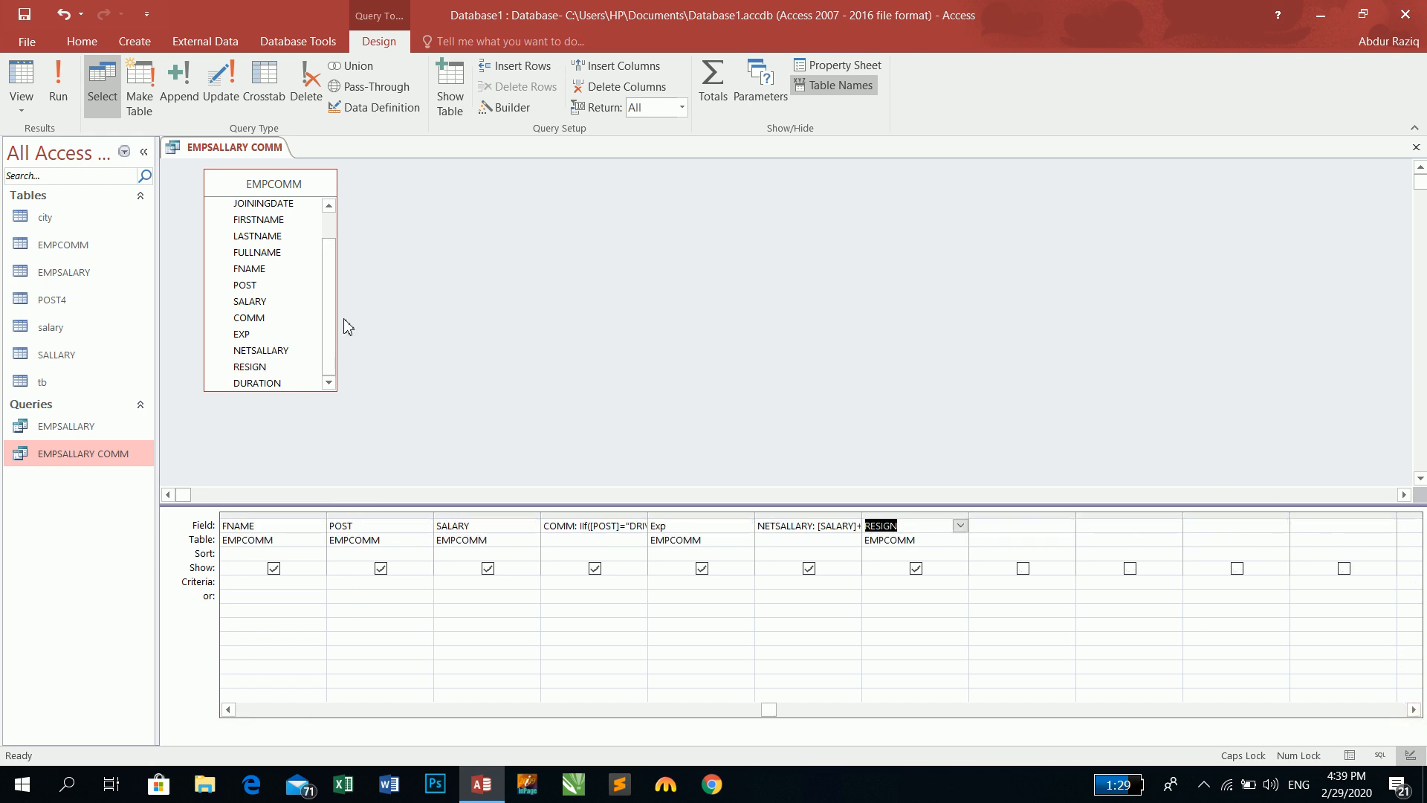
# - Add DURATION after RESIGN in the query grid and make it a calculated column of RESIGN minus JOININGDATE
pyautogui.moveTo(259, 383); pyautogui.dragTo(1018, 531)
pyautogui.click(1028, 526)
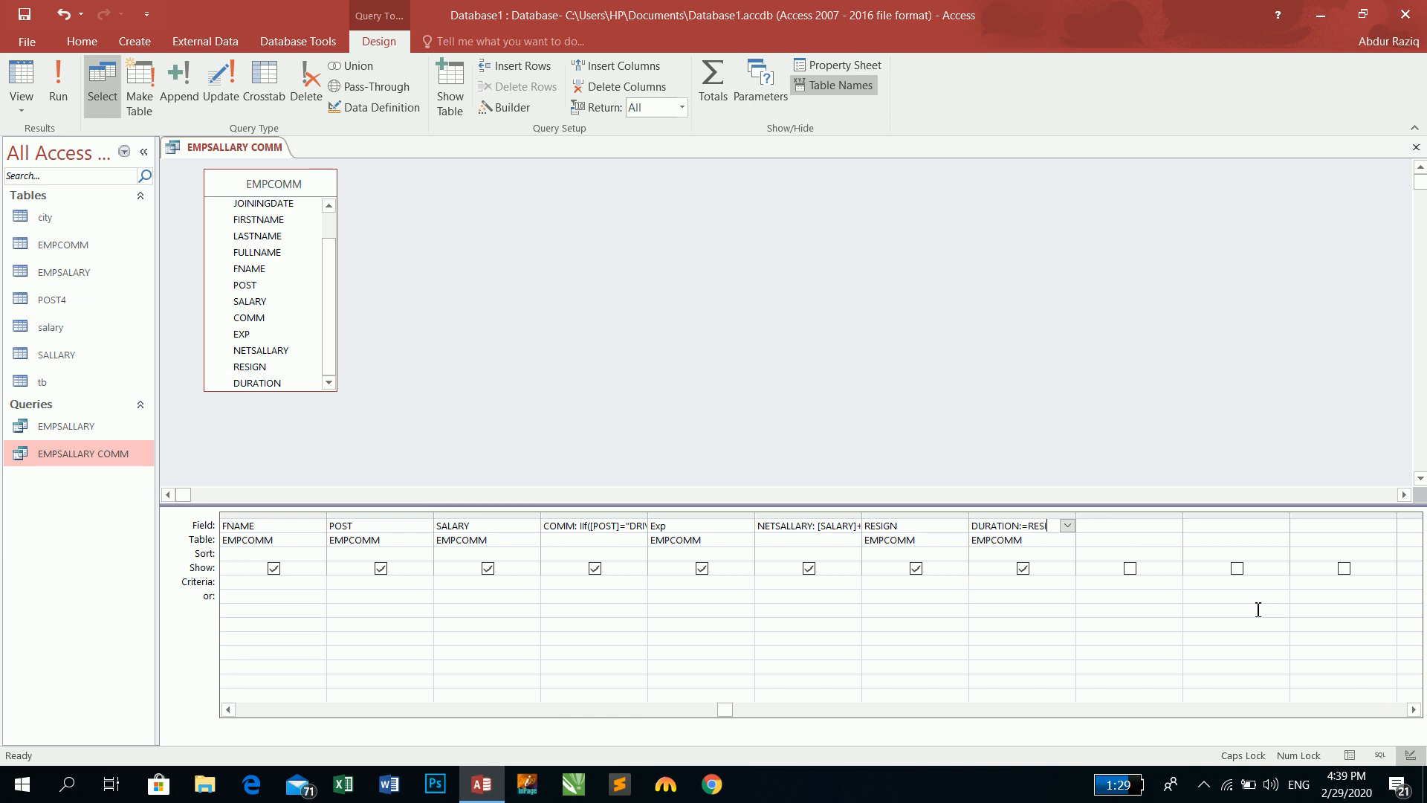
pyautogui.write('N-JOININGDAT')
pyautogui.press('Return')
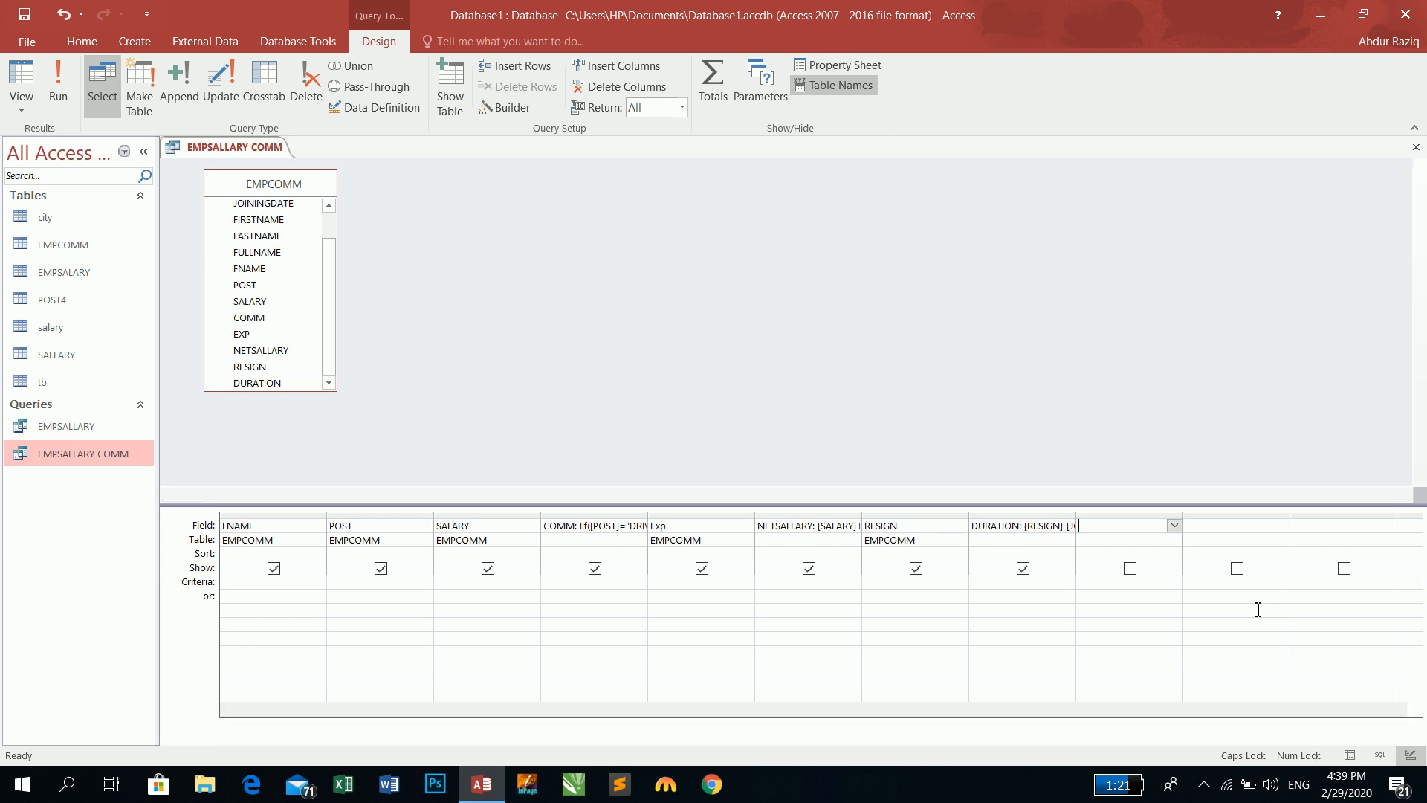
# - Run the query and set the first record's JOININGDATE to 1/1/2015
pyautogui.click(58, 83)
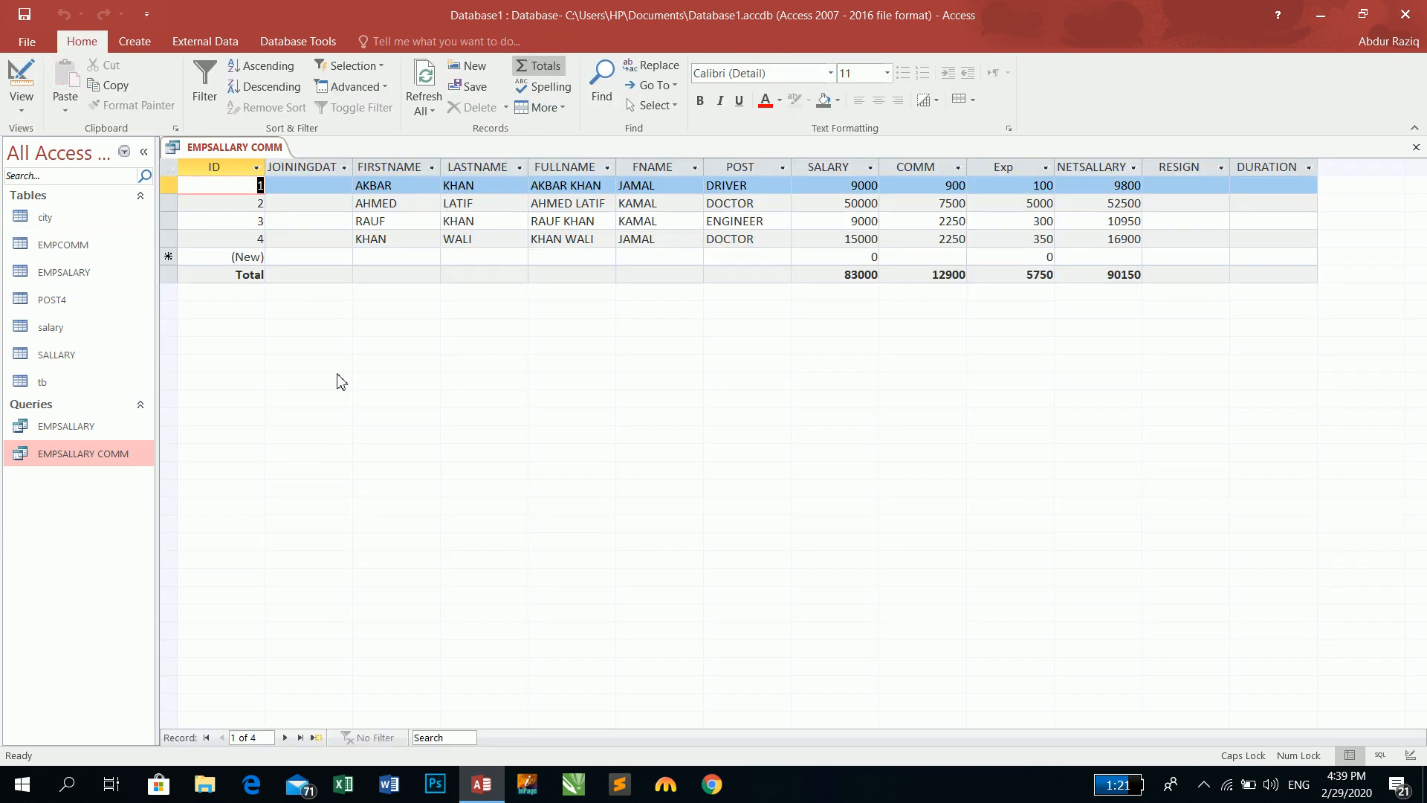
pyautogui.click(297, 185)
pyautogui.write('1')
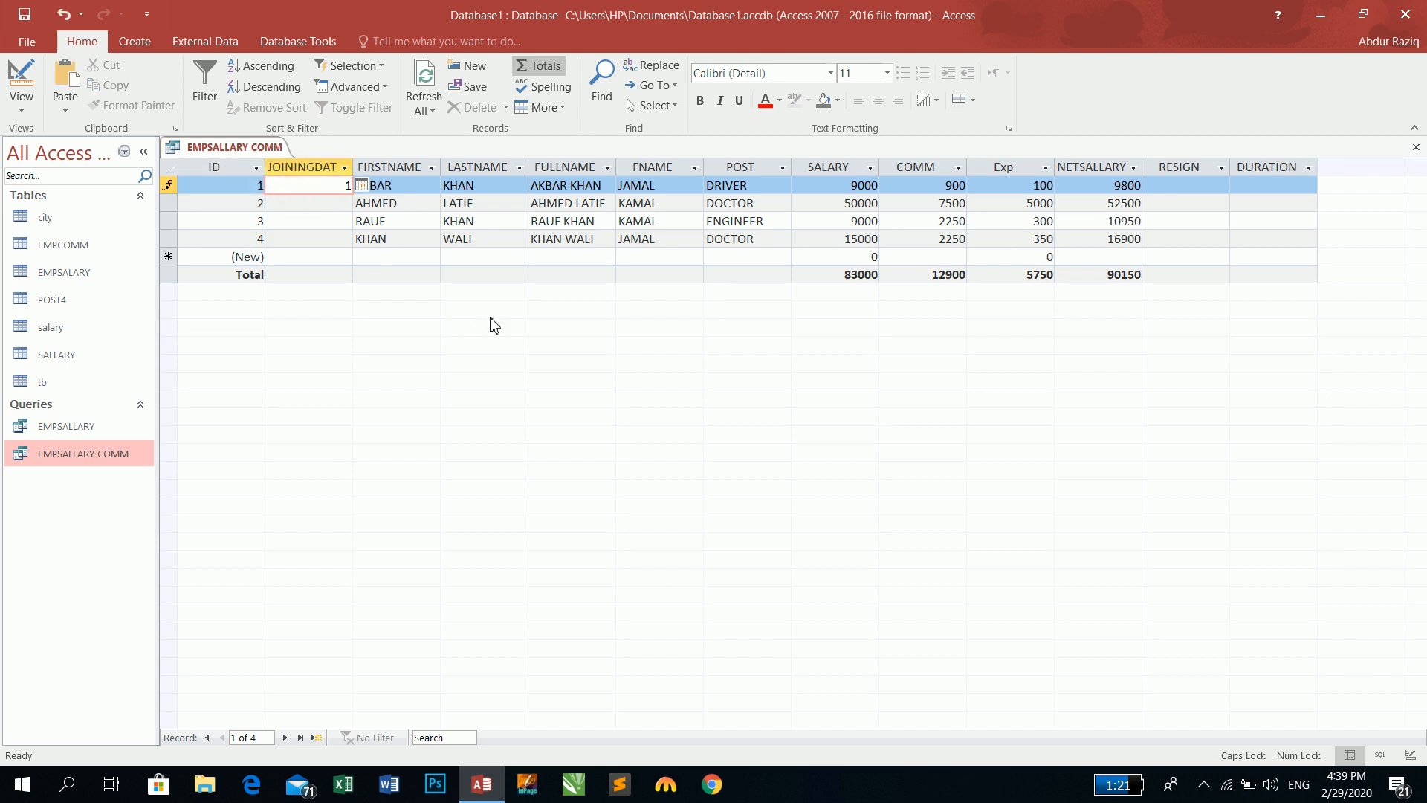
pyautogui.write('/1/2015')
# - Enter the current date, 2/29/2020, as the first record's RESIGN date and have its DURATION calculated
pyautogui.press('Tab')
pyautogui.press('Tab')
pyautogui.press('Tab')
pyautogui.press('Tab')
pyautogui.press('Tab')
pyautogui.press('Tab')
pyautogui.press('Tab')
pyautogui.press('Tab')
pyautogui.press('Tab')
pyautogui.press('Tab')
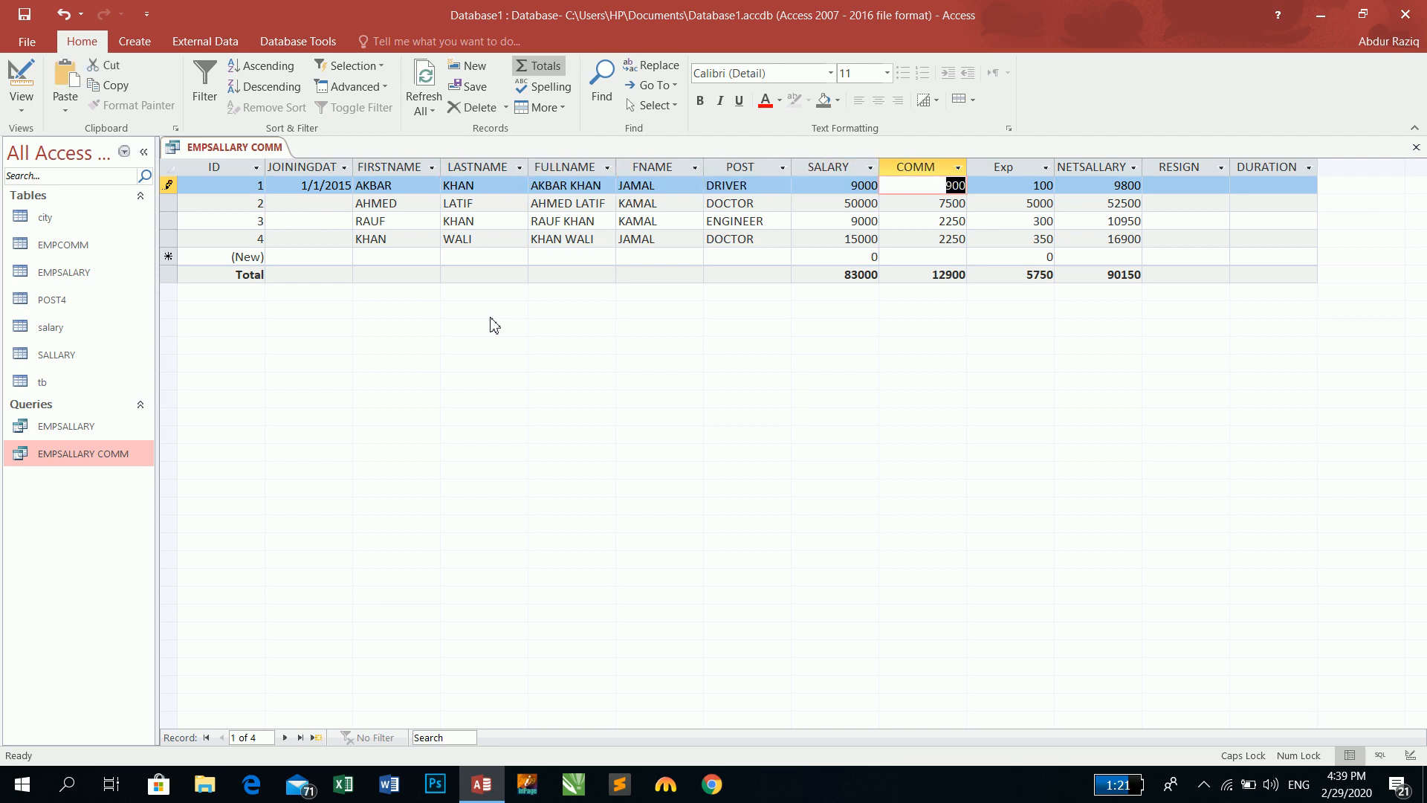
pyautogui.hotkey('ctrl', ';')
pyautogui.press('Tab')
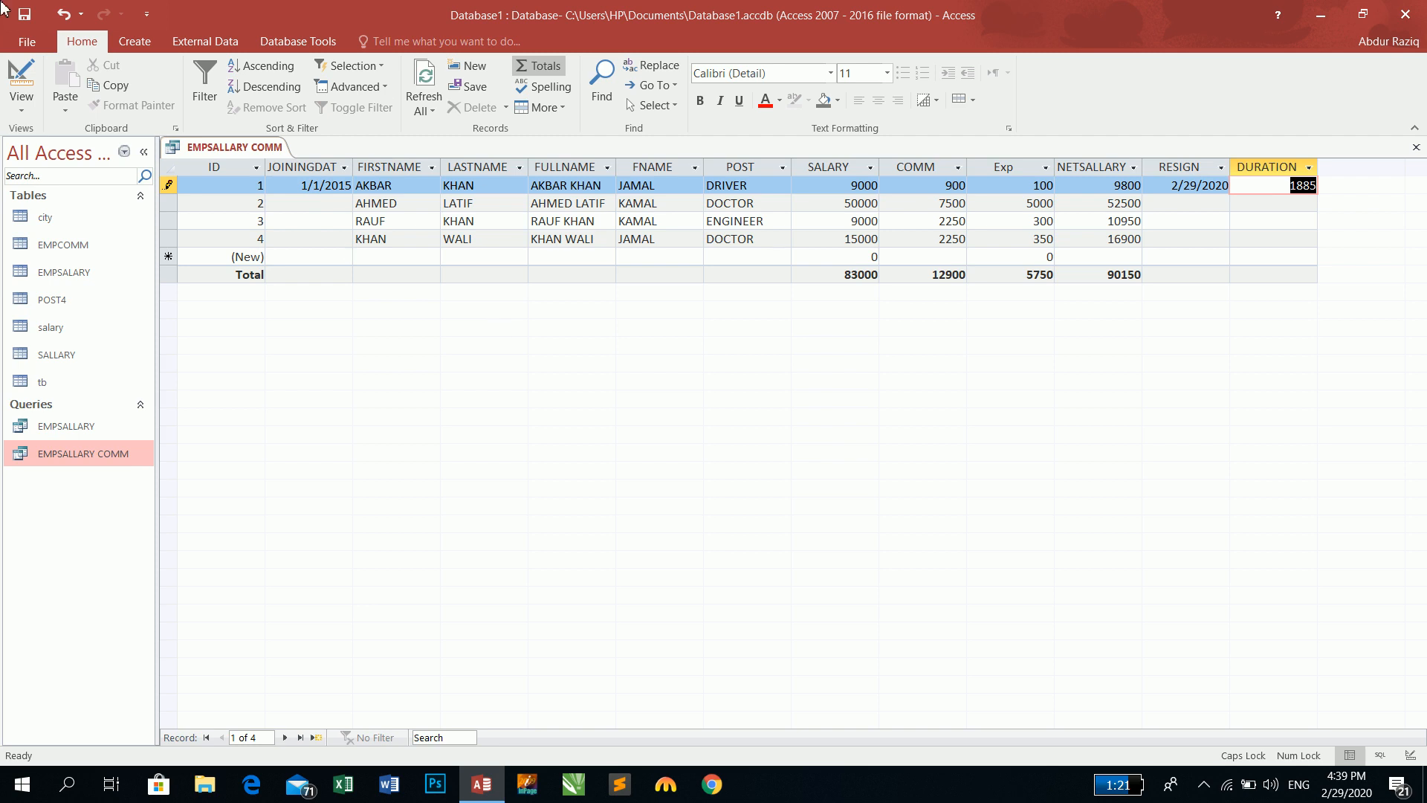
# - Return to the query design, add the column YEARS: [DURATOIN]/365 after DURATION, and try to show the results
pyautogui.click(21, 75)
pyautogui.click(1104, 534)
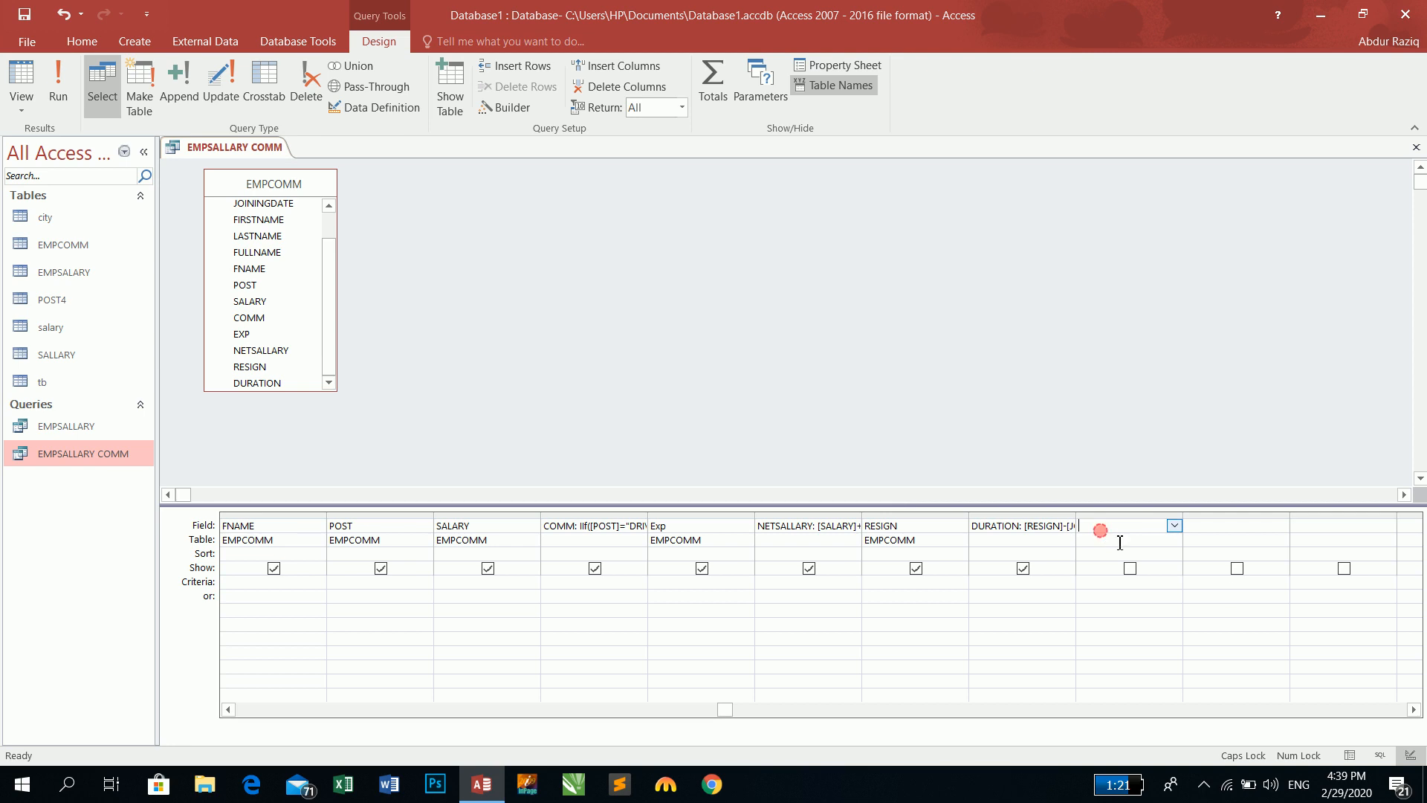
pyautogui.press('BackSpace')
pyautogui.press('BackSpace')
pyautogui.write('YEARS: [DURATOIN]/365')
pyautogui.press('Return')
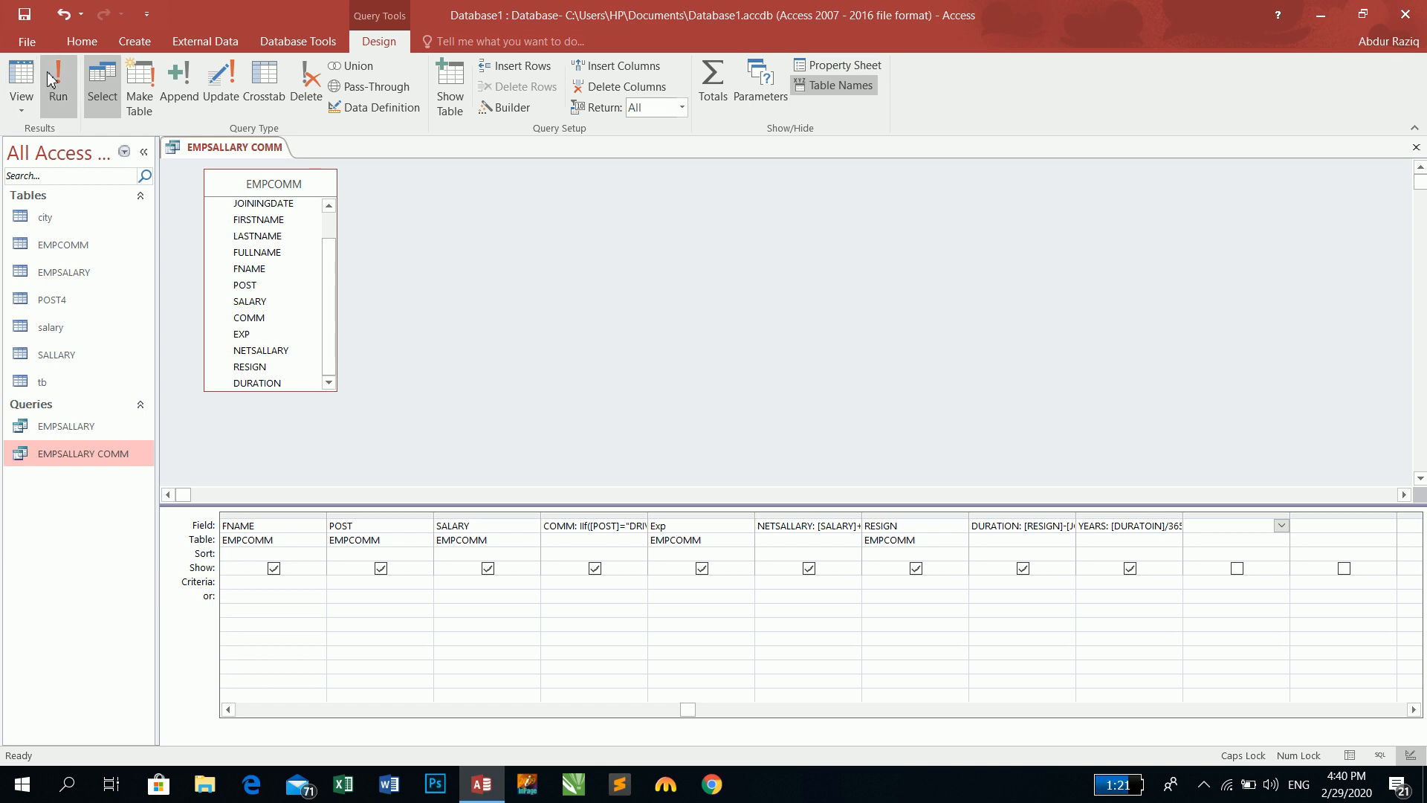
pyautogui.click(24, 83)
pyautogui.click(775, 305)
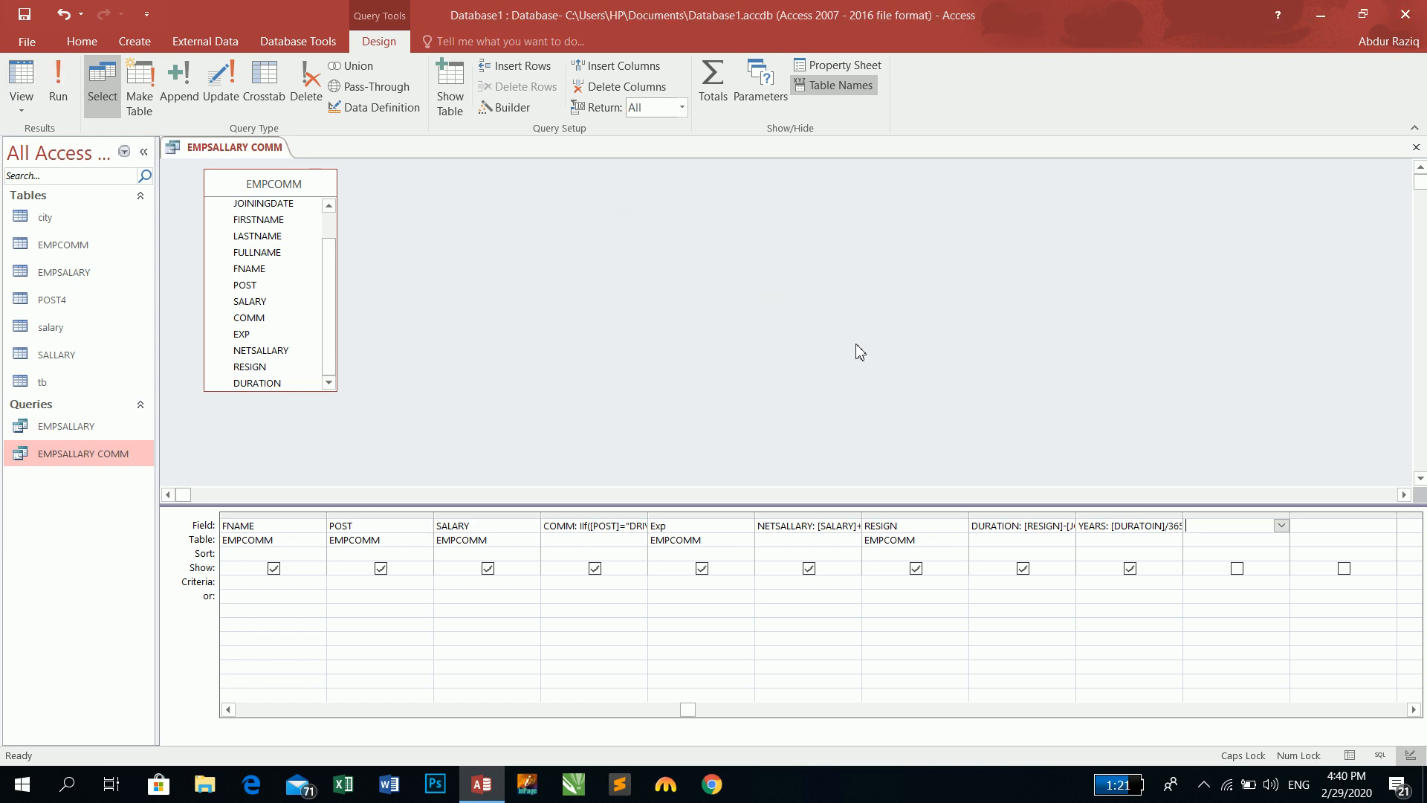
# - Widen the YEARS column in the design grid, correct its expression to [DURATION]/365, and run the query
pyautogui.moveTo(1185, 516); pyautogui.dragTo(1278, 517)
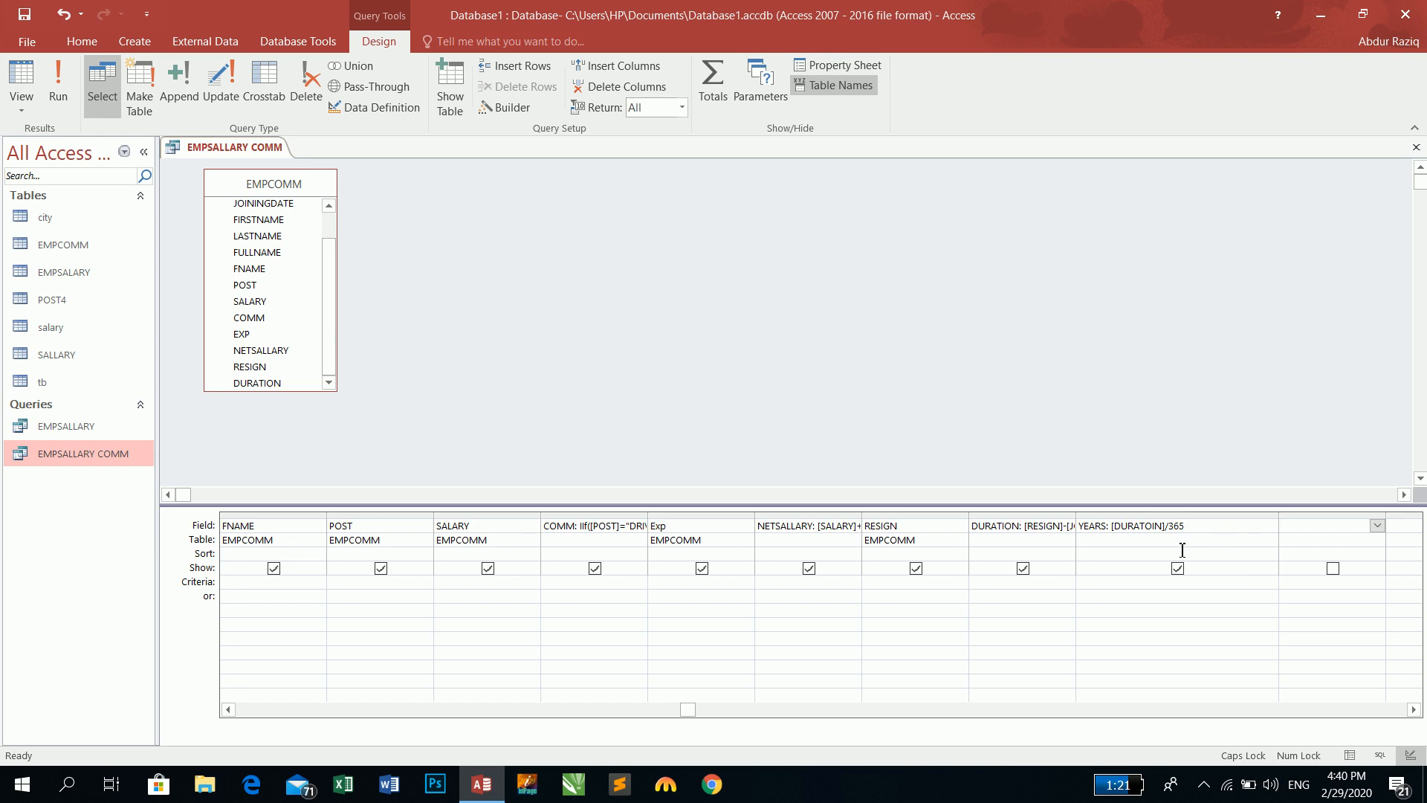
pyautogui.click(1149, 526)
pyautogui.press('BackSpace')
pyautogui.write('O')
pyautogui.press('Tab')
pyautogui.click(58, 89)
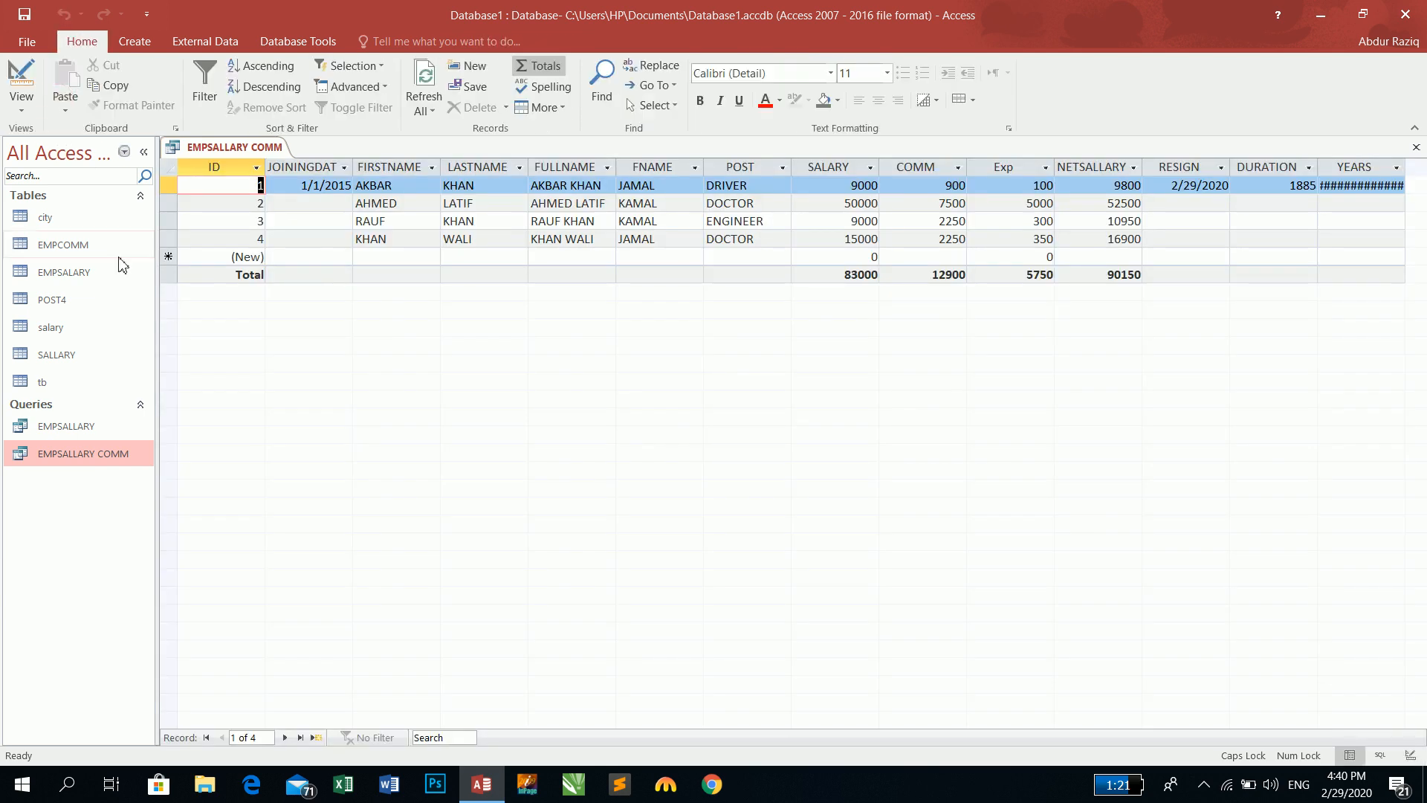
# - Widen the YEARS column in the query results to fit its values and check the first record's result
pyautogui.doubleClick(1405, 166)
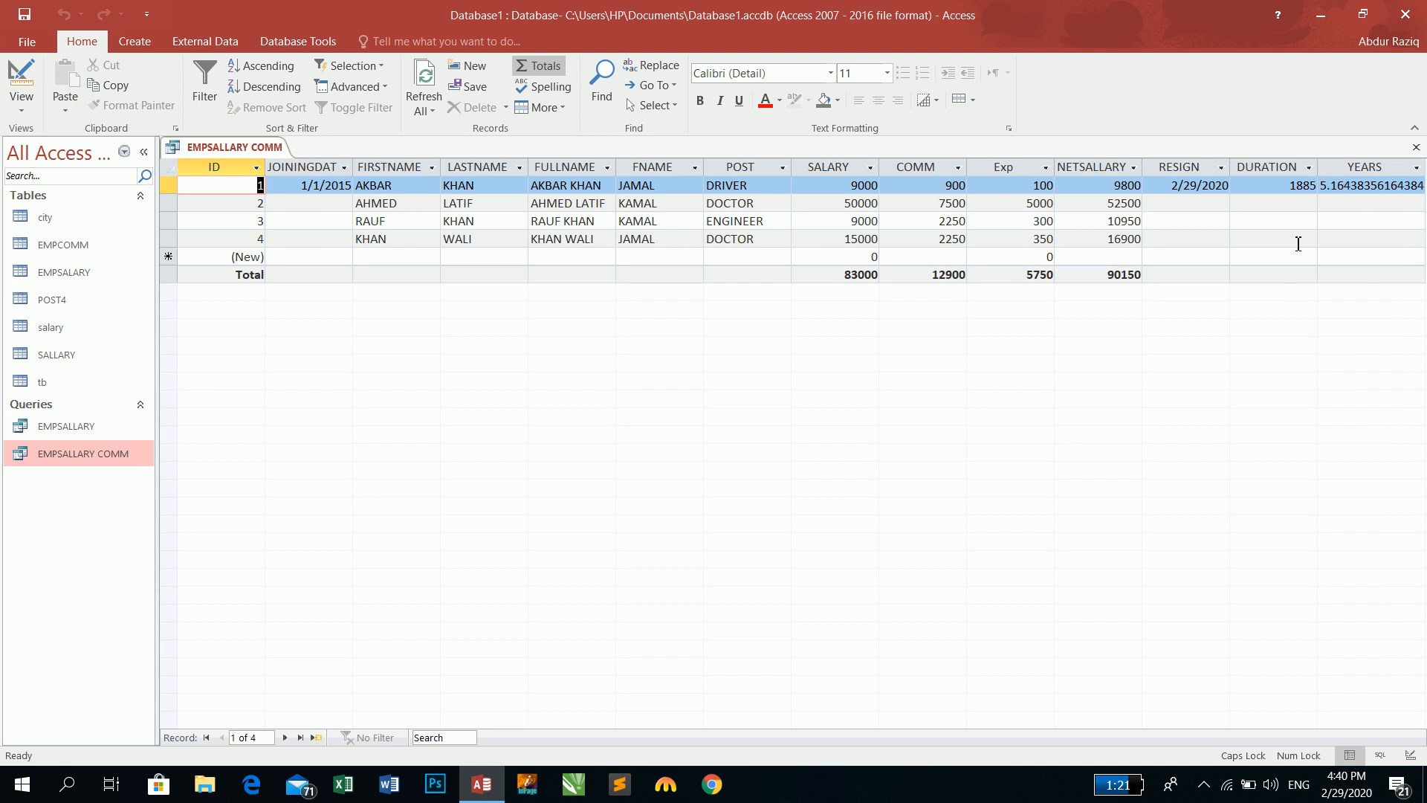
pyautogui.click(1284, 185)
pyautogui.click(1350, 185)
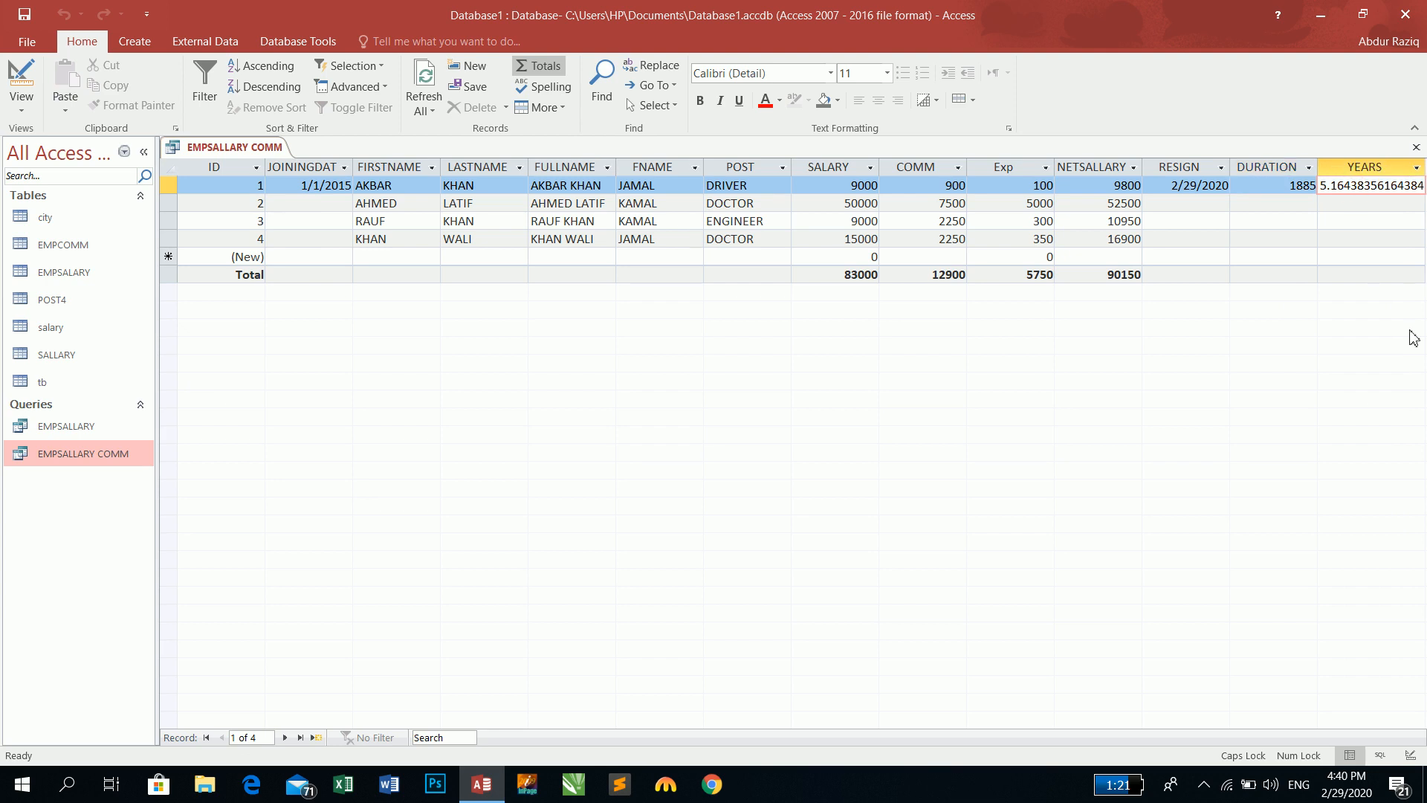
# - Change the YEARS expression in the query design to Round([DURATION]/365,2) and run the query
pyautogui.click(15, 74)
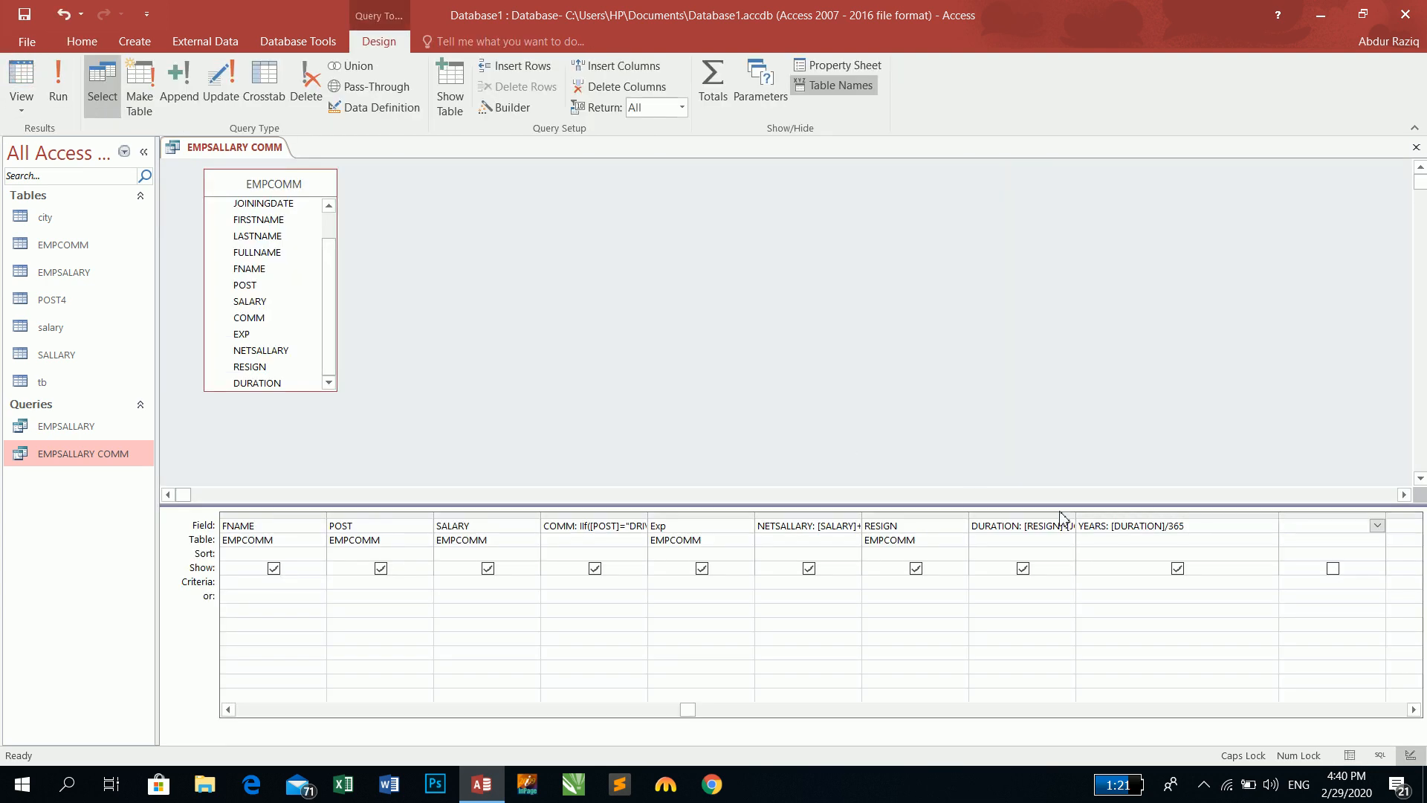
pyautogui.click(1143, 526)
pyautogui.write('ROUND')
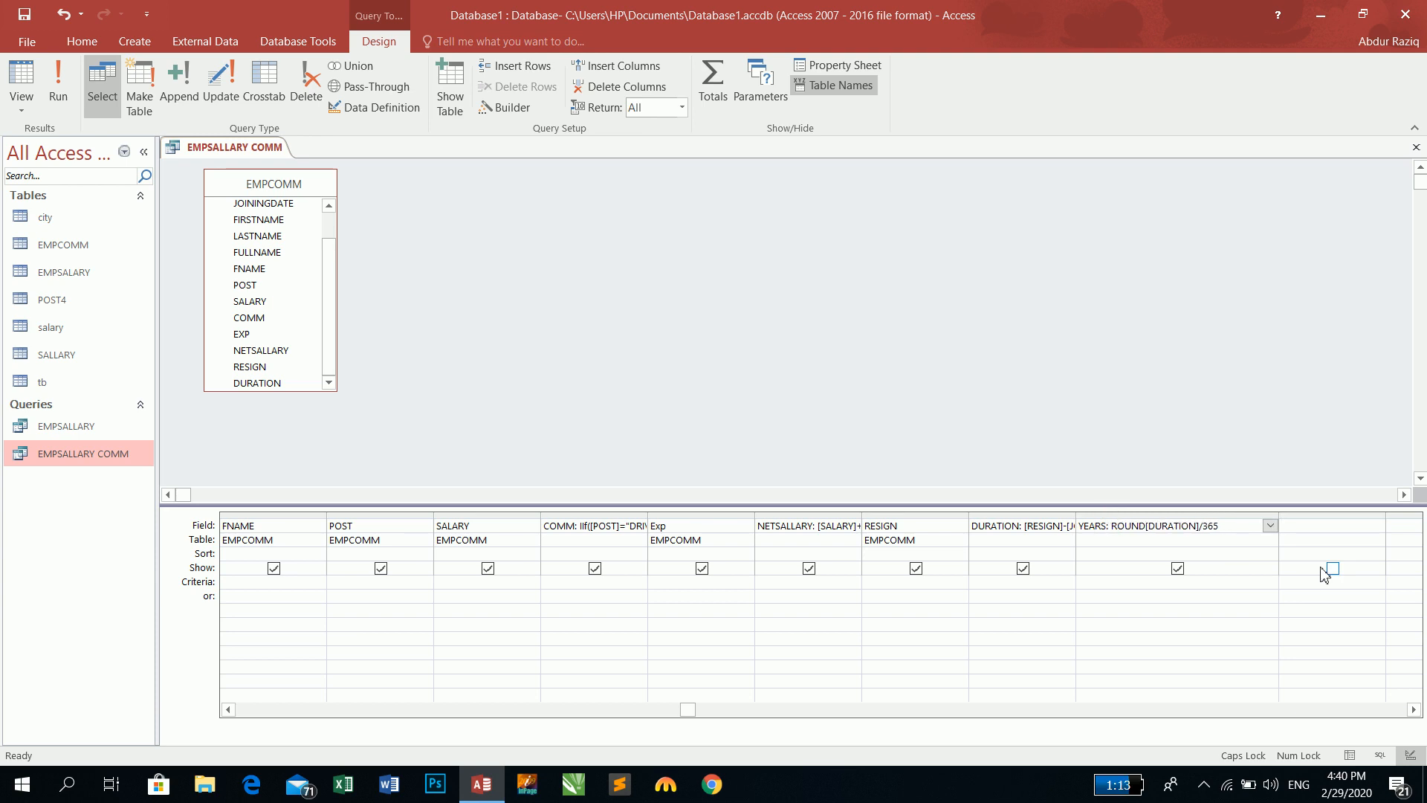
pyautogui.write('(')
pyautogui.press('Right')
pyautogui.write(',2)')
pyautogui.press('Tab')
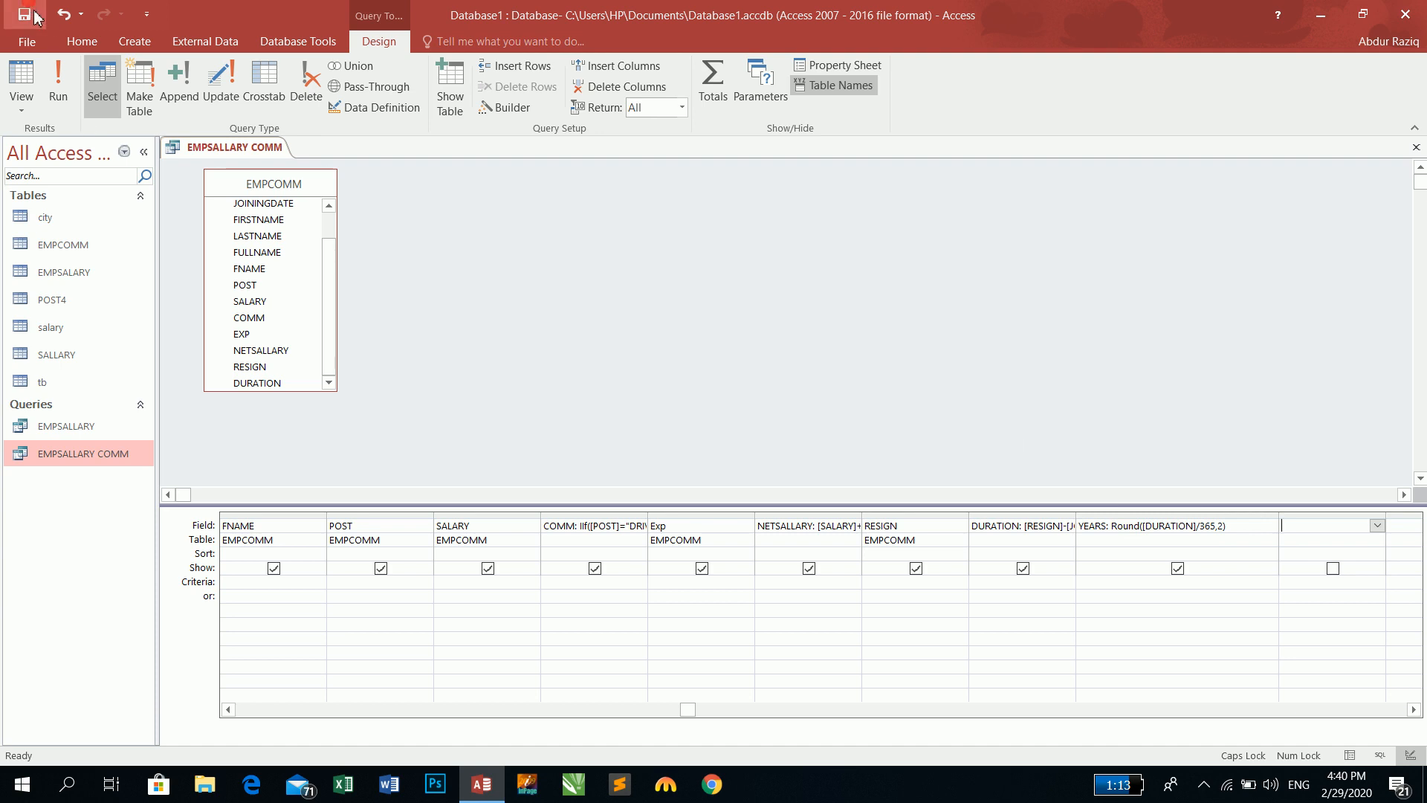
pyautogui.click(58, 82)
# - Go through the first record's fields up to YEARS to examine the rounded value
pyautogui.press('Tab')
pyautogui.press('Tab')
pyautogui.press('Tab')
pyautogui.press('Tab')
pyautogui.press('Tab')
pyautogui.press('Tab')
pyautogui.press('Tab')
pyautogui.press('Tab')
pyautogui.press('Tab')
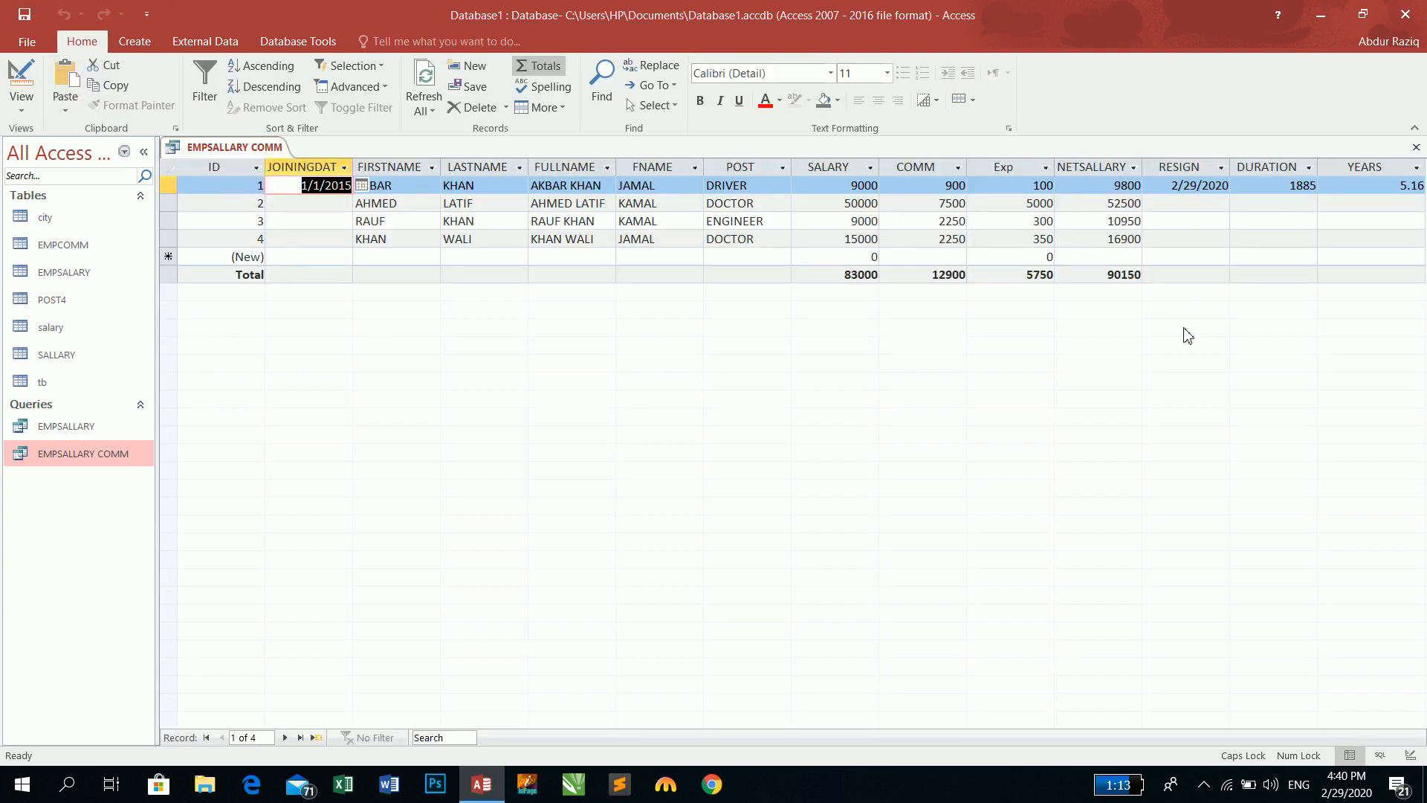
pyautogui.press('Tab')
pyautogui.press('Tab')
pyautogui.press('Tab')
pyautogui.press('Tab')
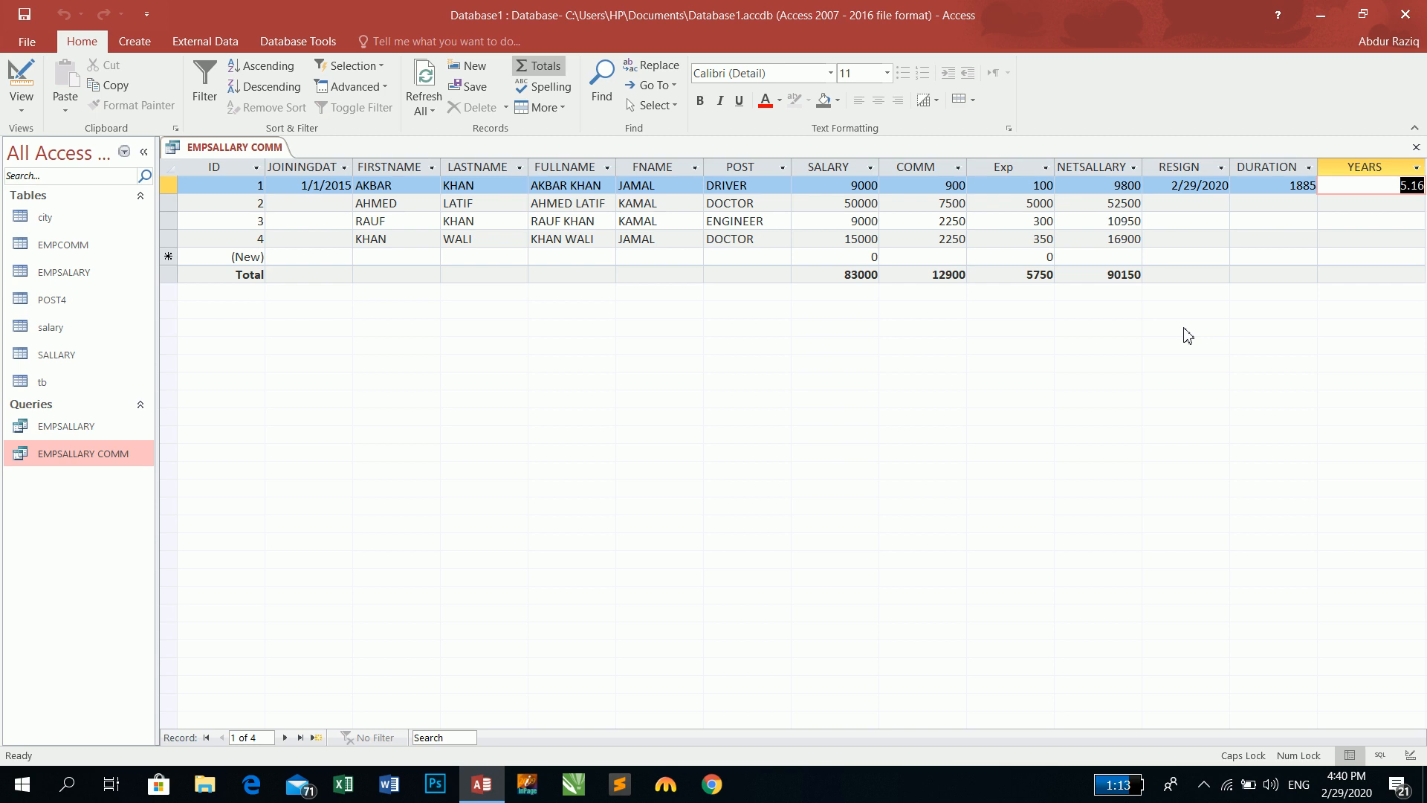
# - Try to enter 2/29/2019 as the second record's JOININGDATE and cancel the entry
pyautogui.press('Tab')
pyautogui.press('Tab')
pyautogui.press('Tab')
pyautogui.press('Tab')
pyautogui.press('Tab')
pyautogui.press('Tab')
pyautogui.press('Tab')
pyautogui.press('Tab')
pyautogui.press('Tab')
pyautogui.press('Tab')
pyautogui.press('Tab')
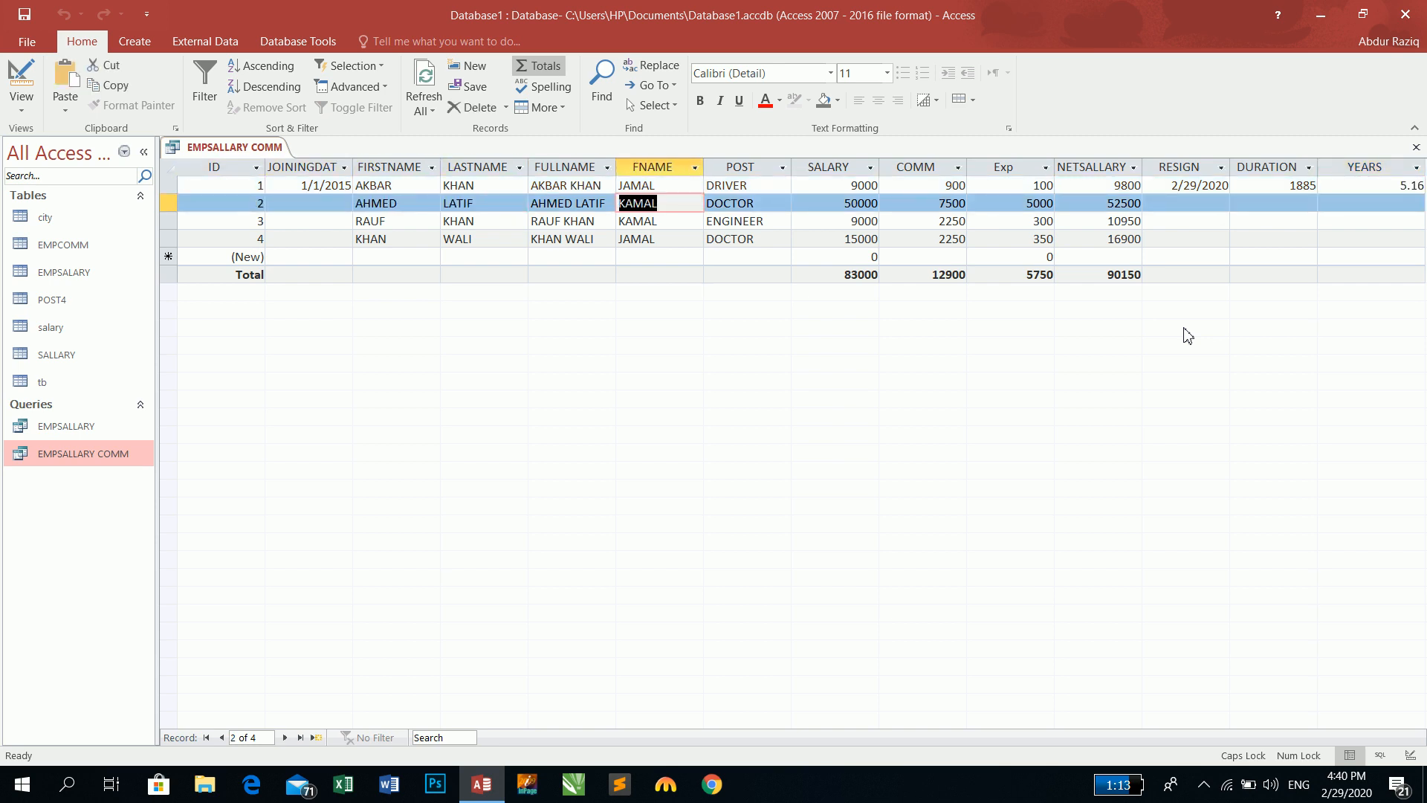
pyautogui.press('Tab')
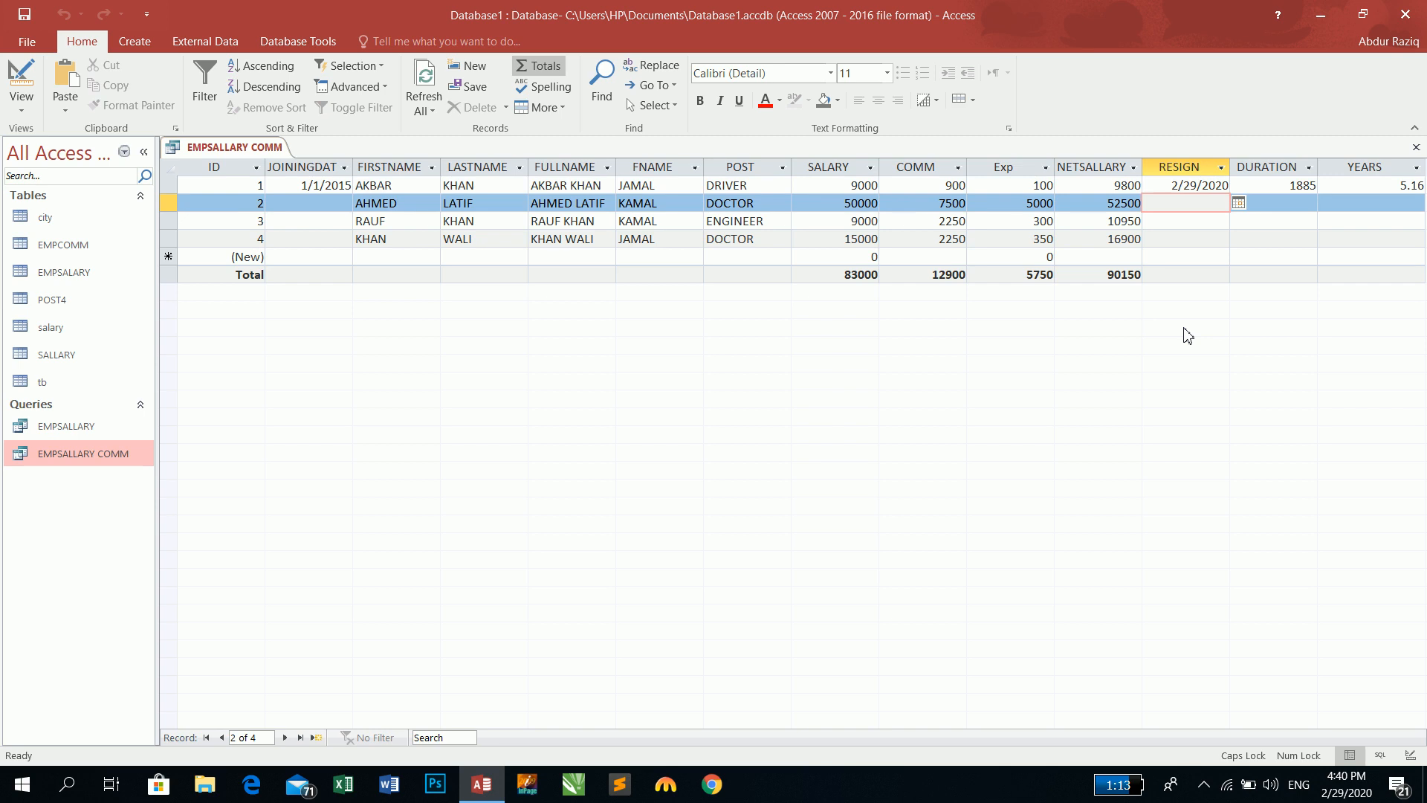
pyautogui.hotkey('shift', 'Tab')
pyautogui.hotkey('shift', 'Tab')
pyautogui.hotkey('shift', 'Tab')
pyautogui.hotkey('shift', 'Tab')
pyautogui.hotkey('shift', 'Tab')
pyautogui.hotkey('shift', 'Tab')
pyautogui.hotkey('shift', 'Tab')
pyautogui.hotkey('shift', 'Tab')
pyautogui.hotkey('shift', 'Tab')
pyautogui.hotkey('shift', 'Tab')
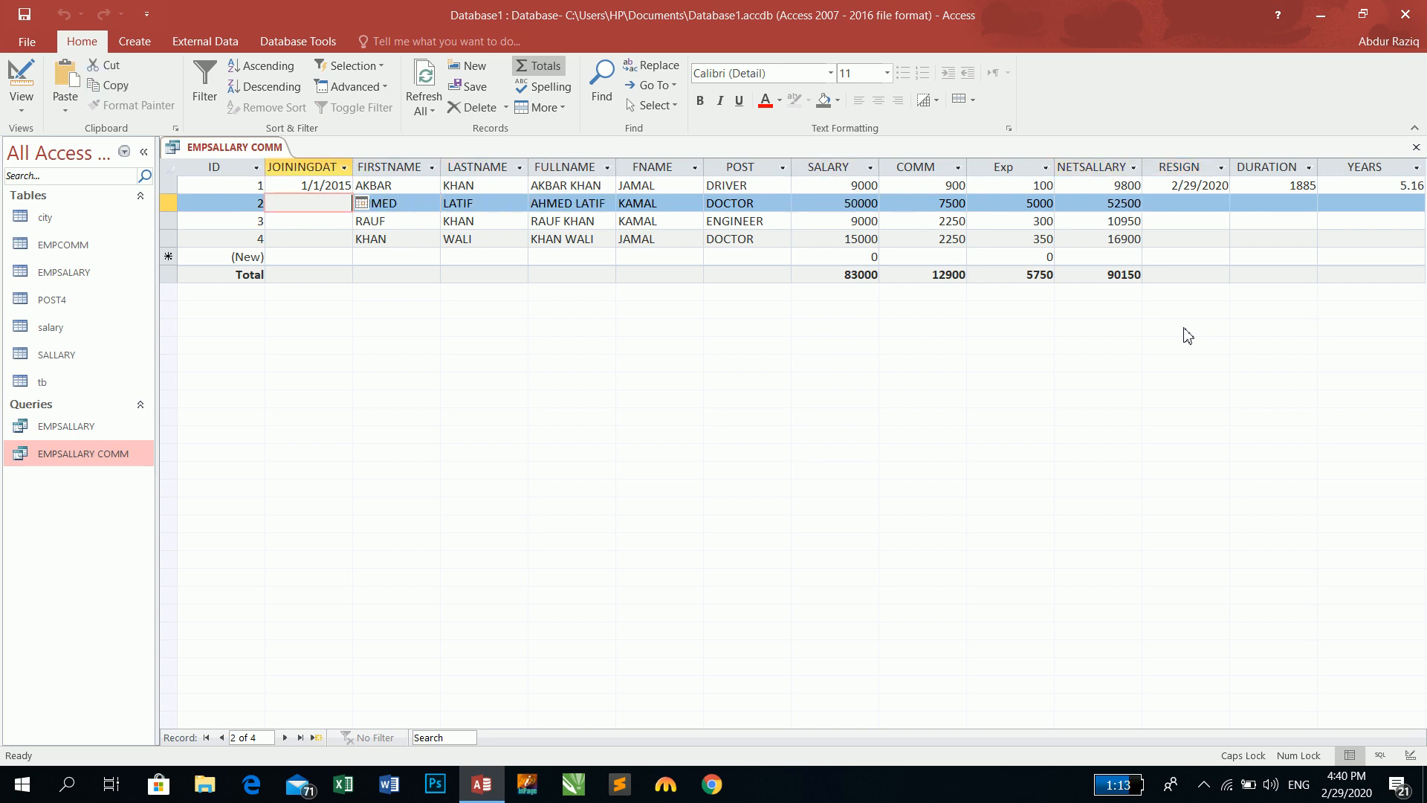
pyautogui.hotkey('ctrl', ';')
pyautogui.press('BackSpace')
pyautogui.press('BackSpace')
pyautogui.write('19')
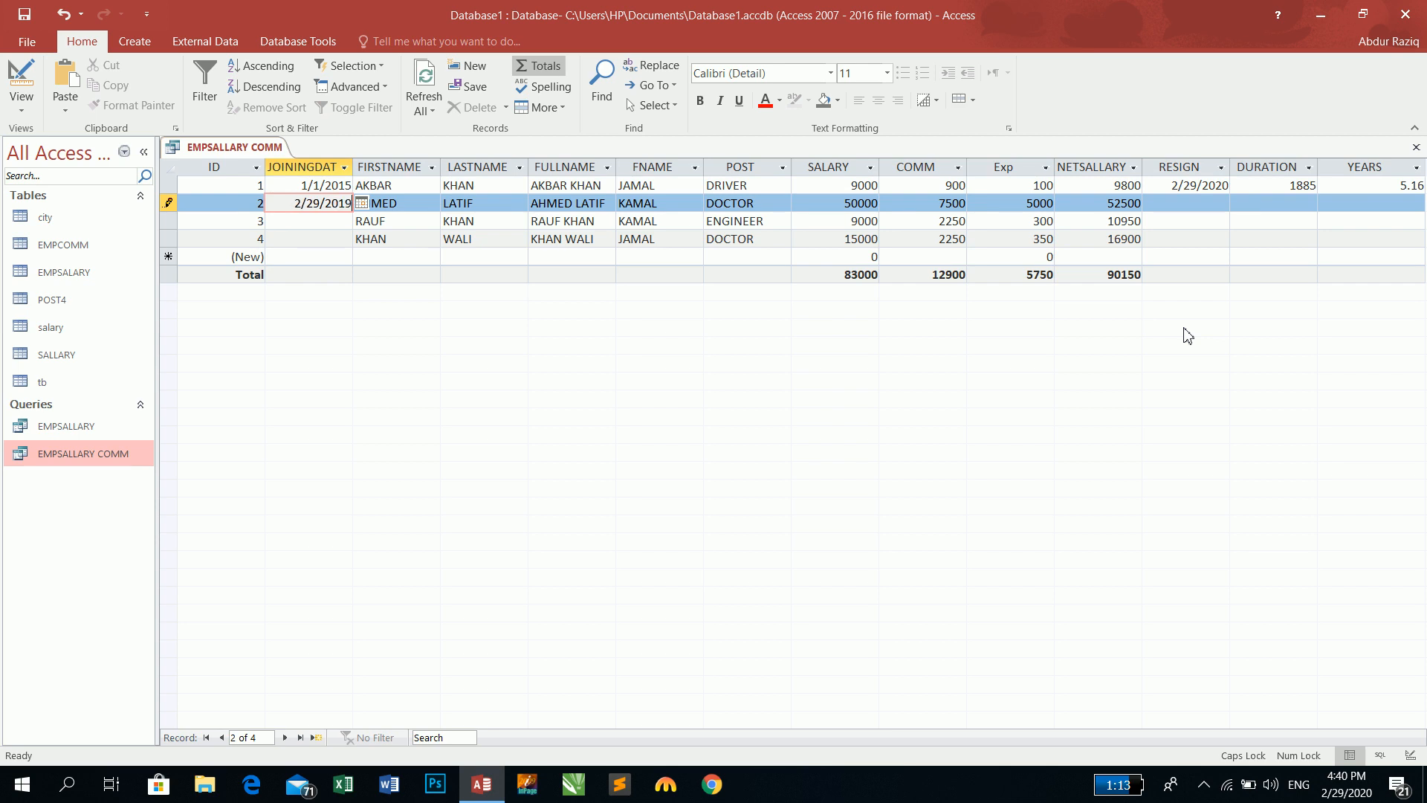
pyautogui.press('Return')
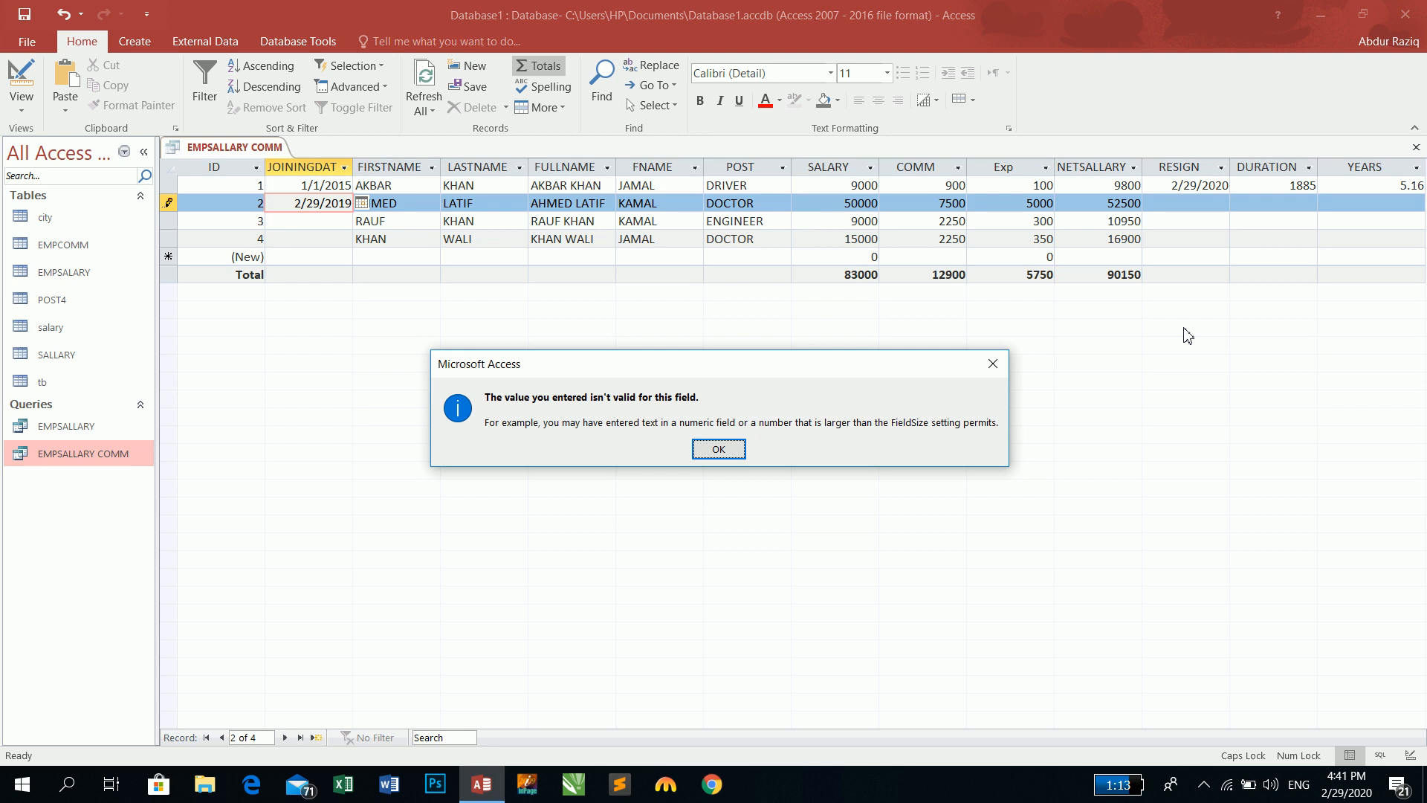
pyautogui.press('Return')
pyautogui.press('Escape')
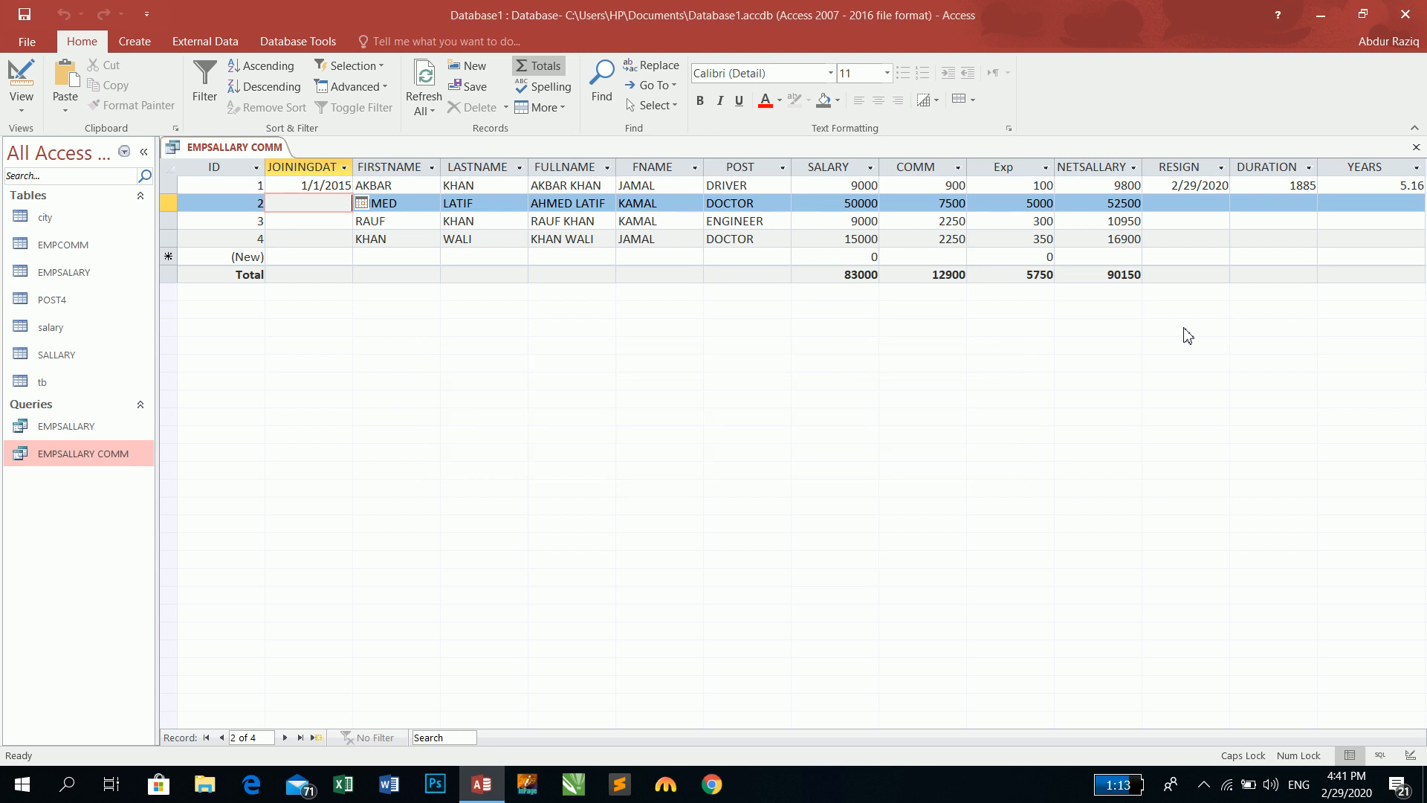
# - Enter the current date, 2/29/2020, as the second record's JOININGDATE and save the record
pyautogui.hotkey('ctrl', ';')
pyautogui.press('Tab')
pyautogui.hotkey('shift', 'Tab')
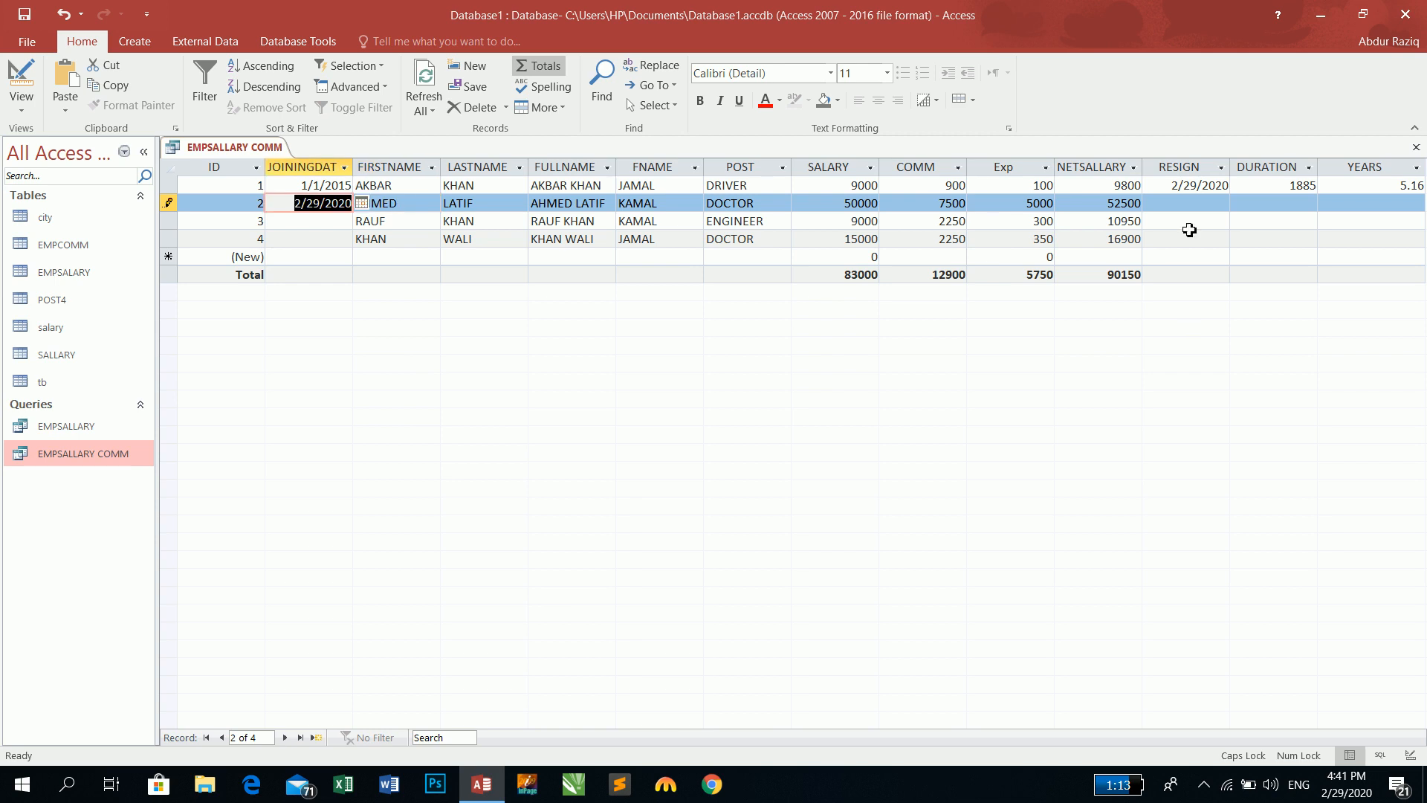
pyautogui.click(350, 209)
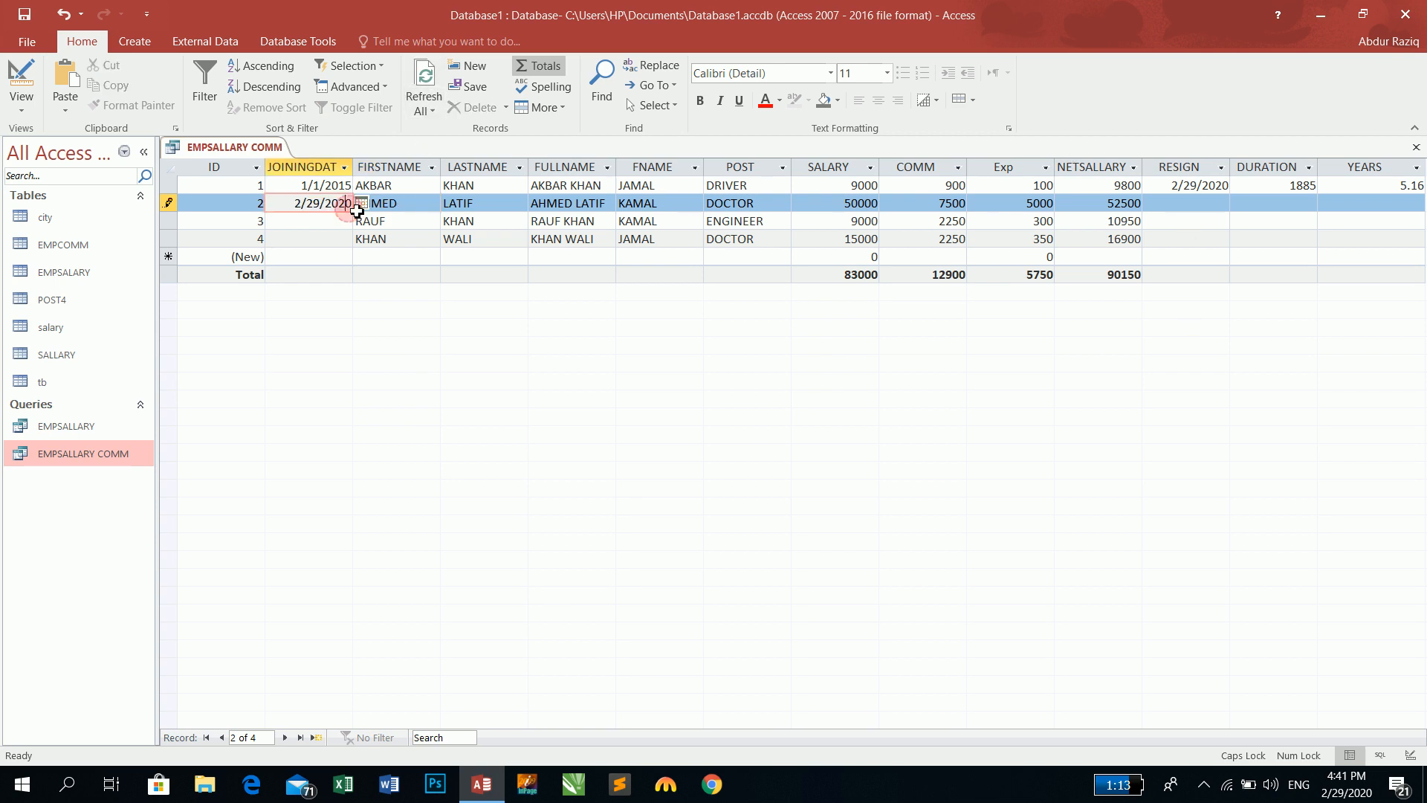
pyautogui.click(353, 208)
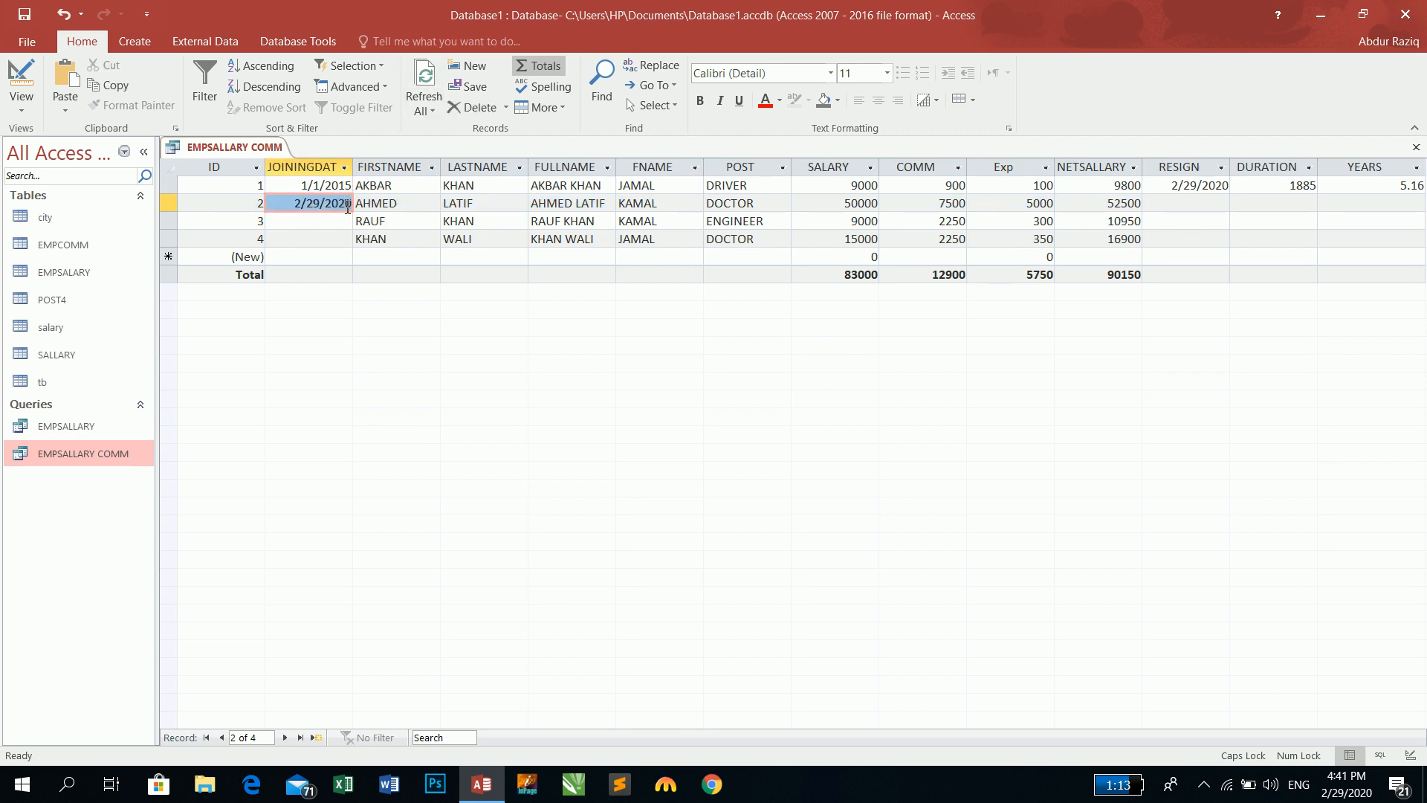
# - Try the dates 2/29/2019 and 2/29/2014 as the second record's JOININGDATE, and cancel the edit
pyautogui.click(347, 208)
pyautogui.press('BackSpace')
pyautogui.press('BackSpace')
pyautogui.write('19')
pyautogui.press('Return')
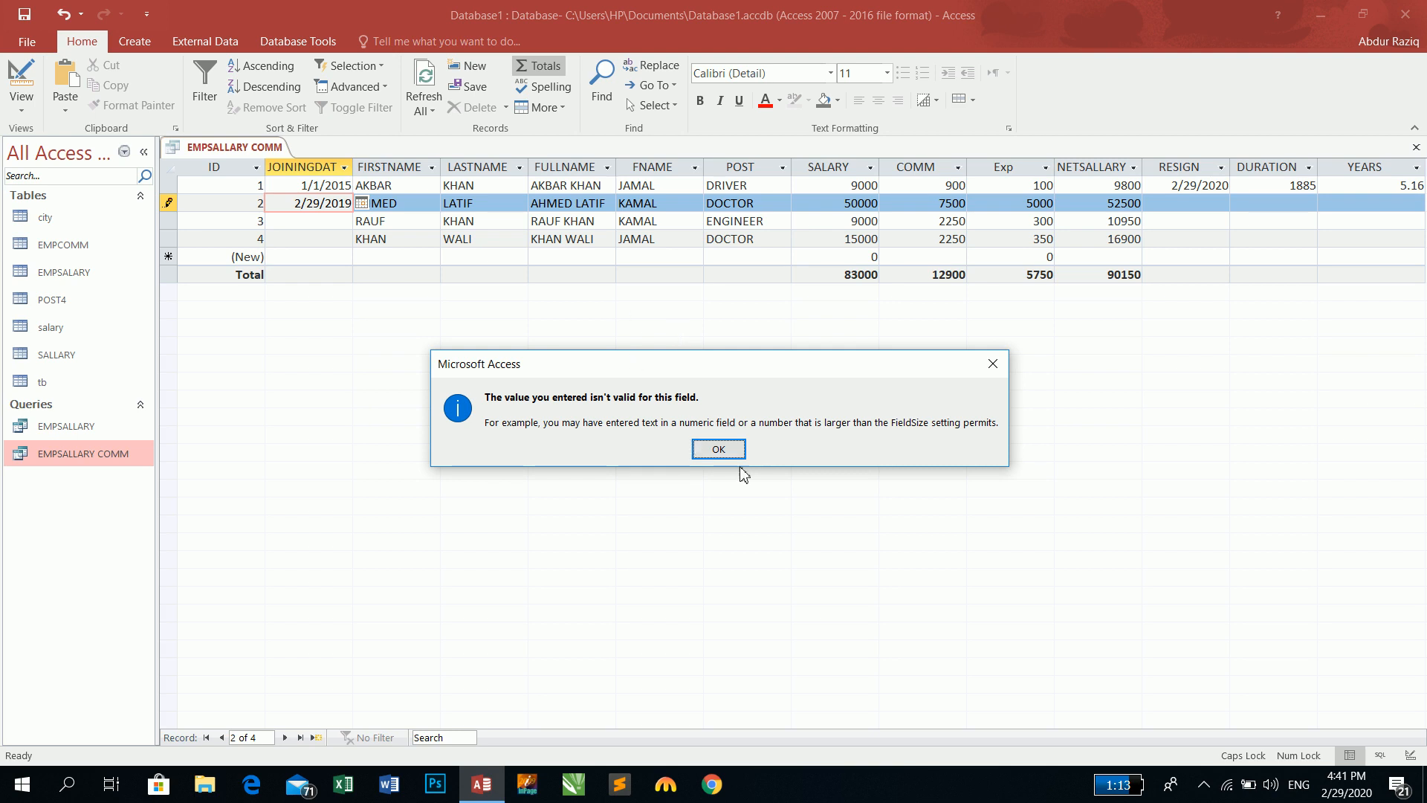
pyautogui.click(725, 450)
pyautogui.press('BackSpace')
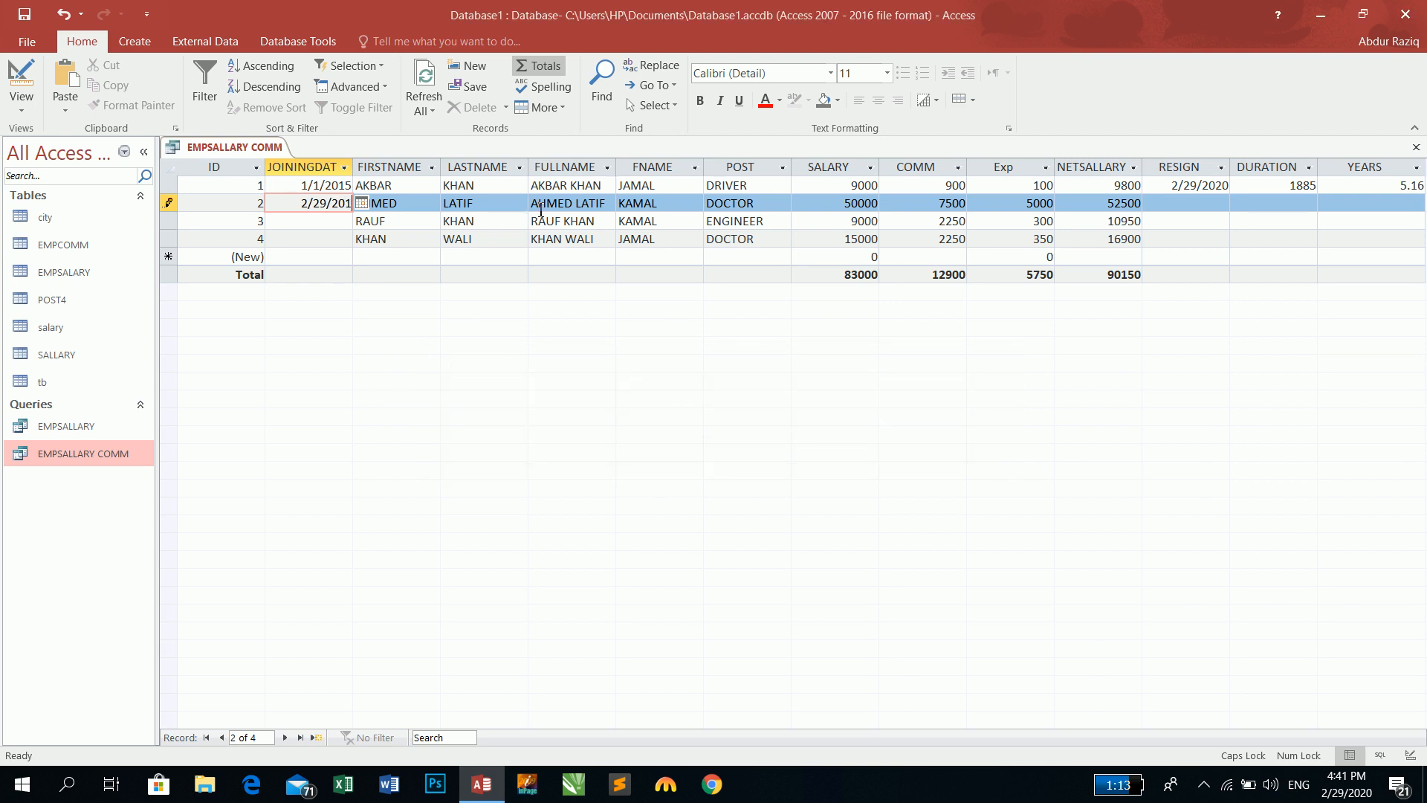
pyautogui.press('Return')
pyautogui.press('Return')
pyautogui.write('4')
pyautogui.press('Return')
pyautogui.press('Return')
pyautogui.press('Escape')
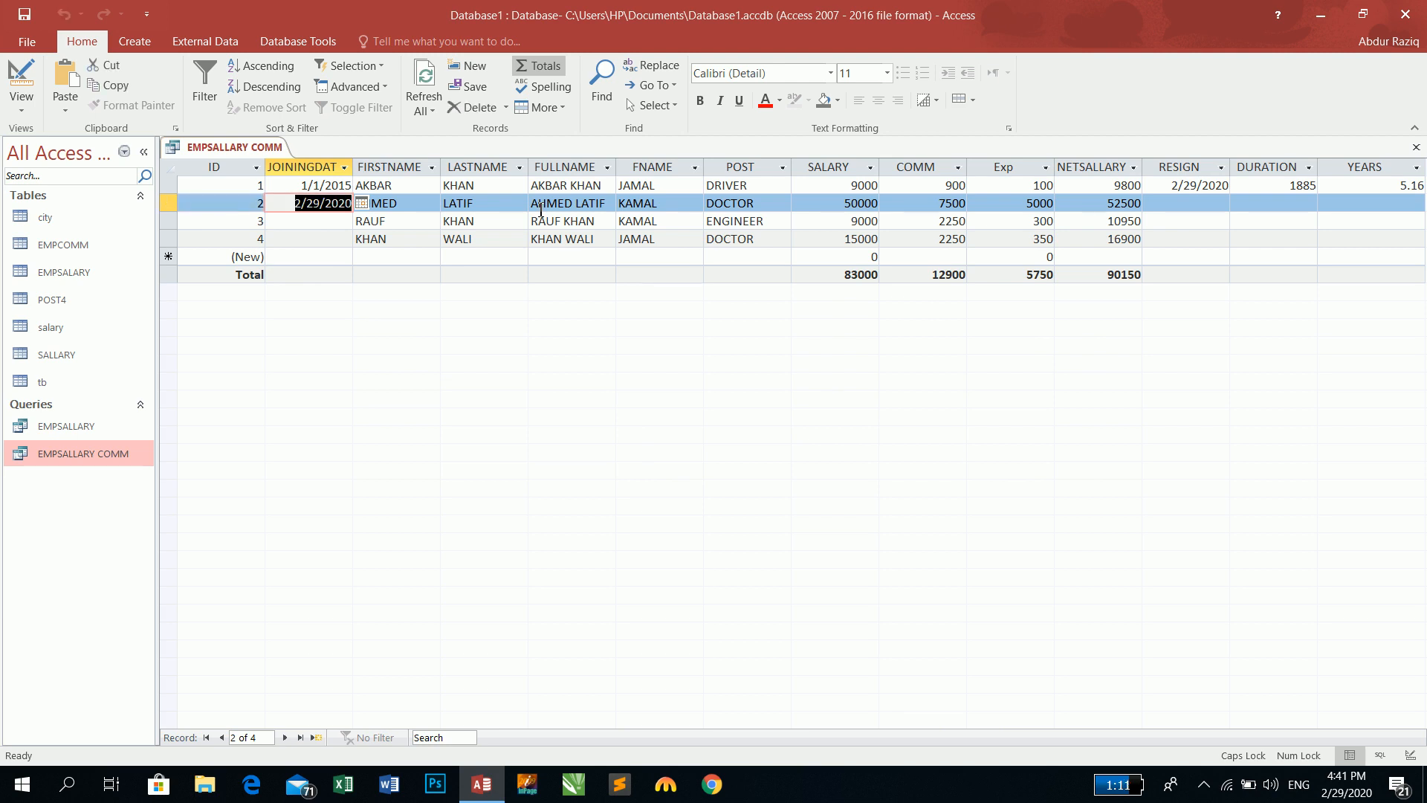
# - Set the second record's JOININGDATE to 1/1/2019
pyautogui.press('Tab')
pyautogui.hotkey('shift', 'Tab')
pyautogui.write('1//')
pyautogui.press('BackSpace')
pyautogui.press('BackSpace')
pyautogui.write('1/1/20')
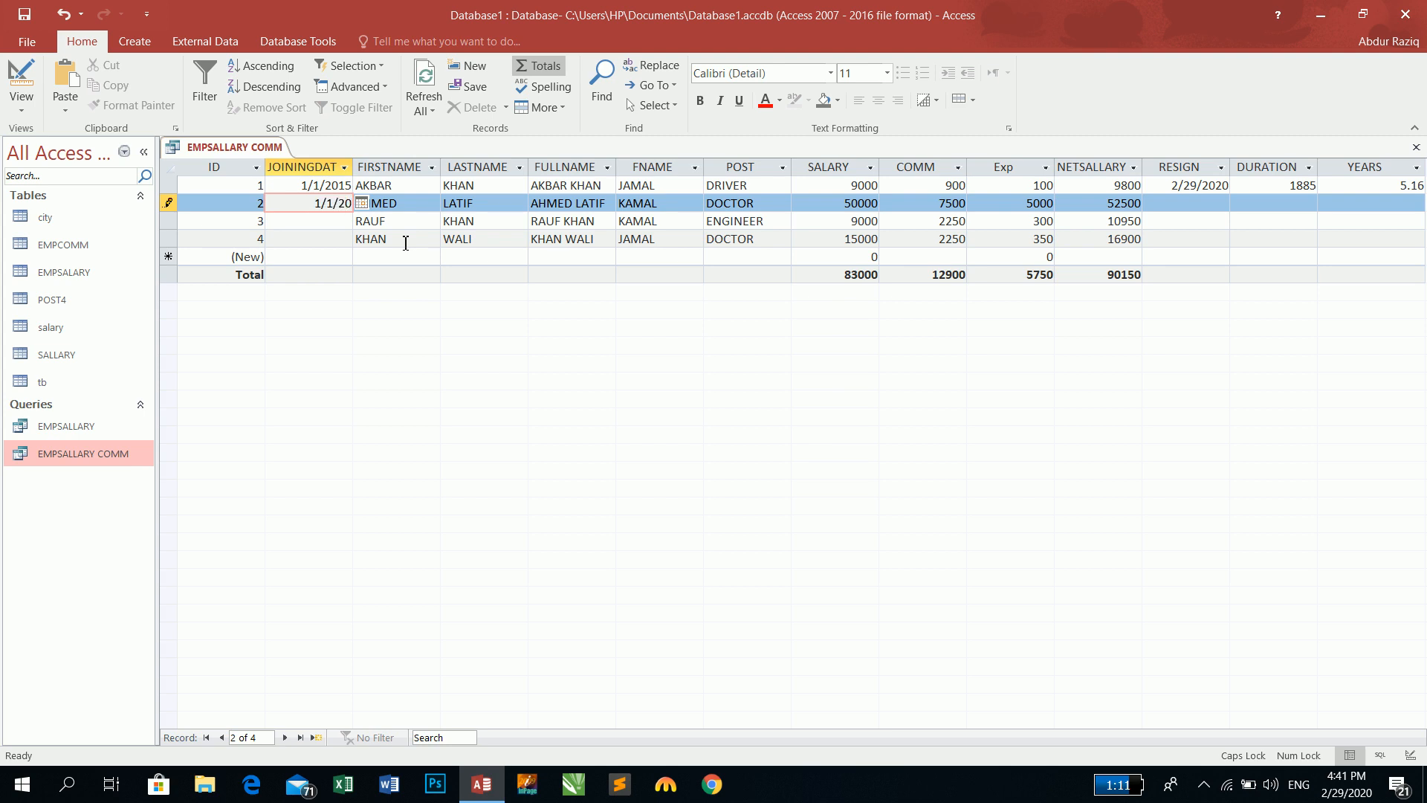
pyautogui.write('19')
pyautogui.press('Tab')
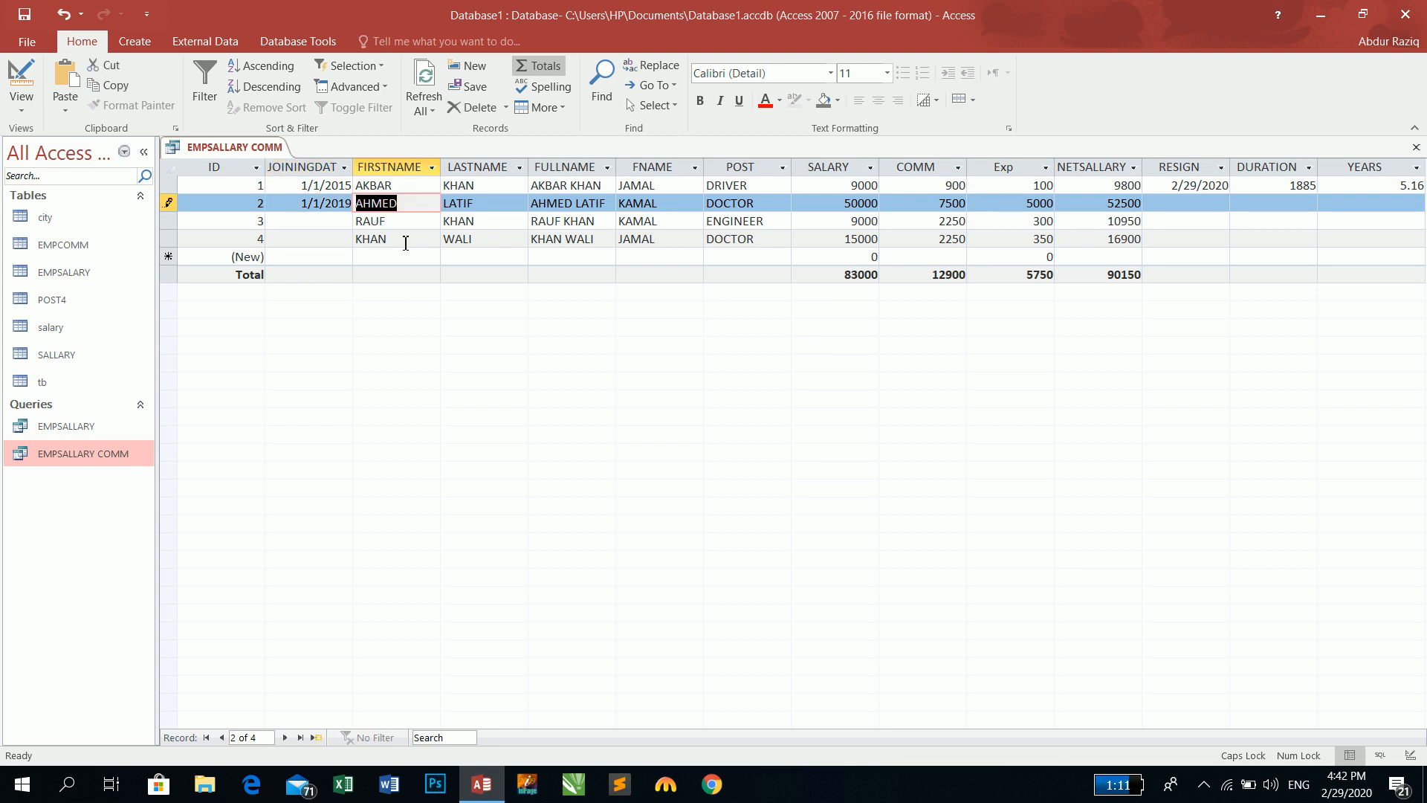
# - Enter 1/1/2020 as the second record's RESIGN date and have its DURATION and YEARS calculated
pyautogui.press('Tab')
pyautogui.press('Tab')
pyautogui.press('Tab')
pyautogui.press('Tab')
pyautogui.press('Tab')
pyautogui.press('Tab')
pyautogui.press('Tab')
pyautogui.press('Tab')
pyautogui.press('Tab')
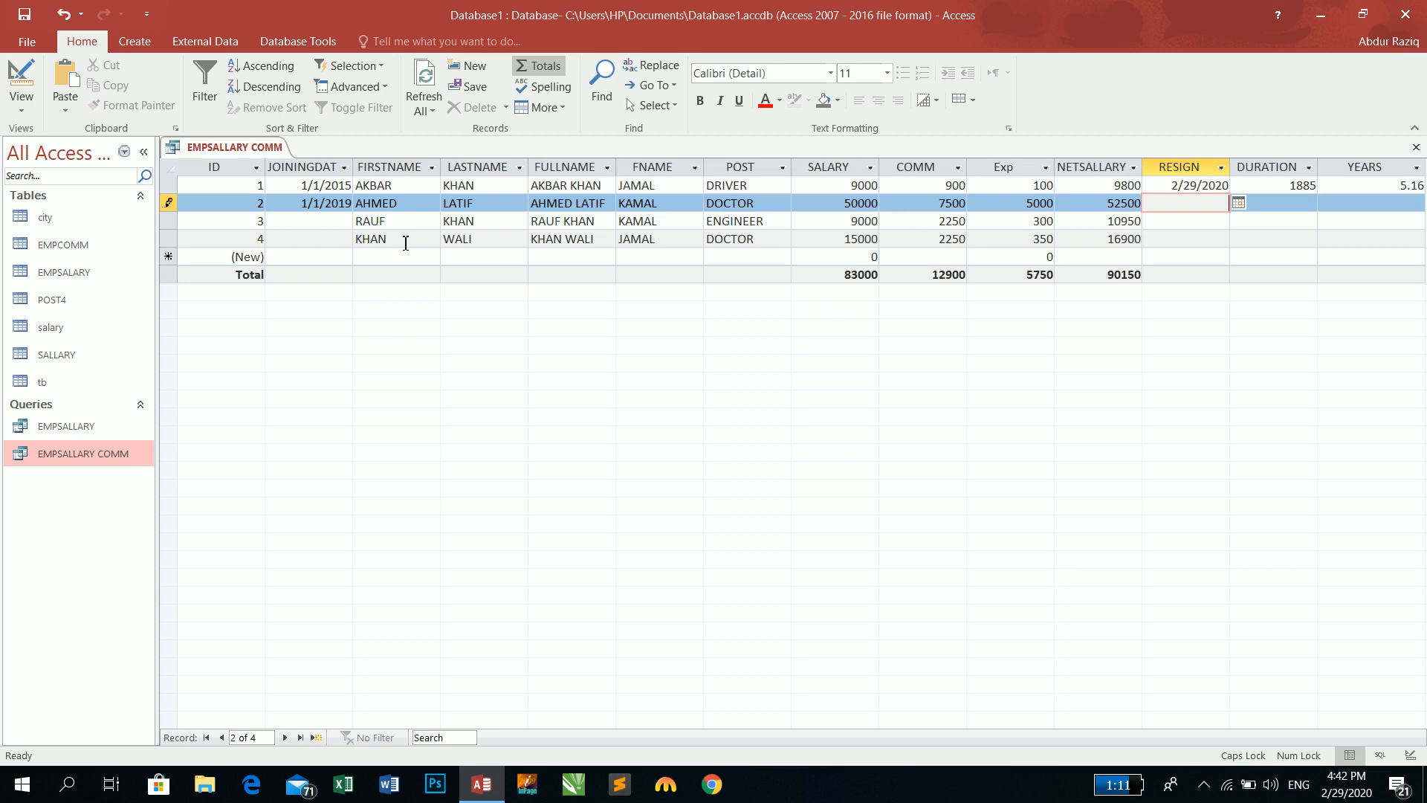
pyautogui.write('1/1/2020')
pyautogui.press('Tab')
pyautogui.press('Tab')
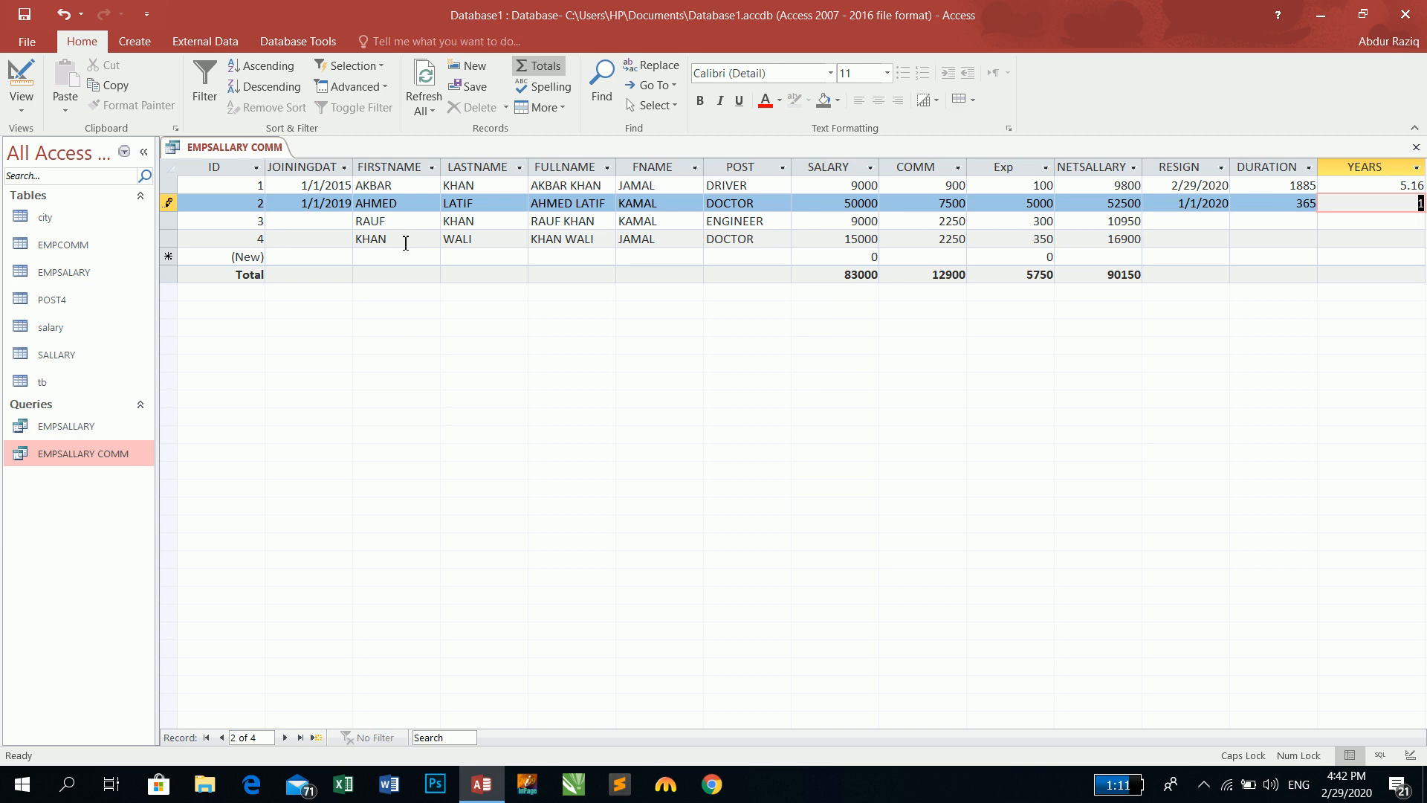
# - Add the calculated column MONTHS: [DURATION]/12 after YEARS in the query design and run the query
pyautogui.click(14, 72)
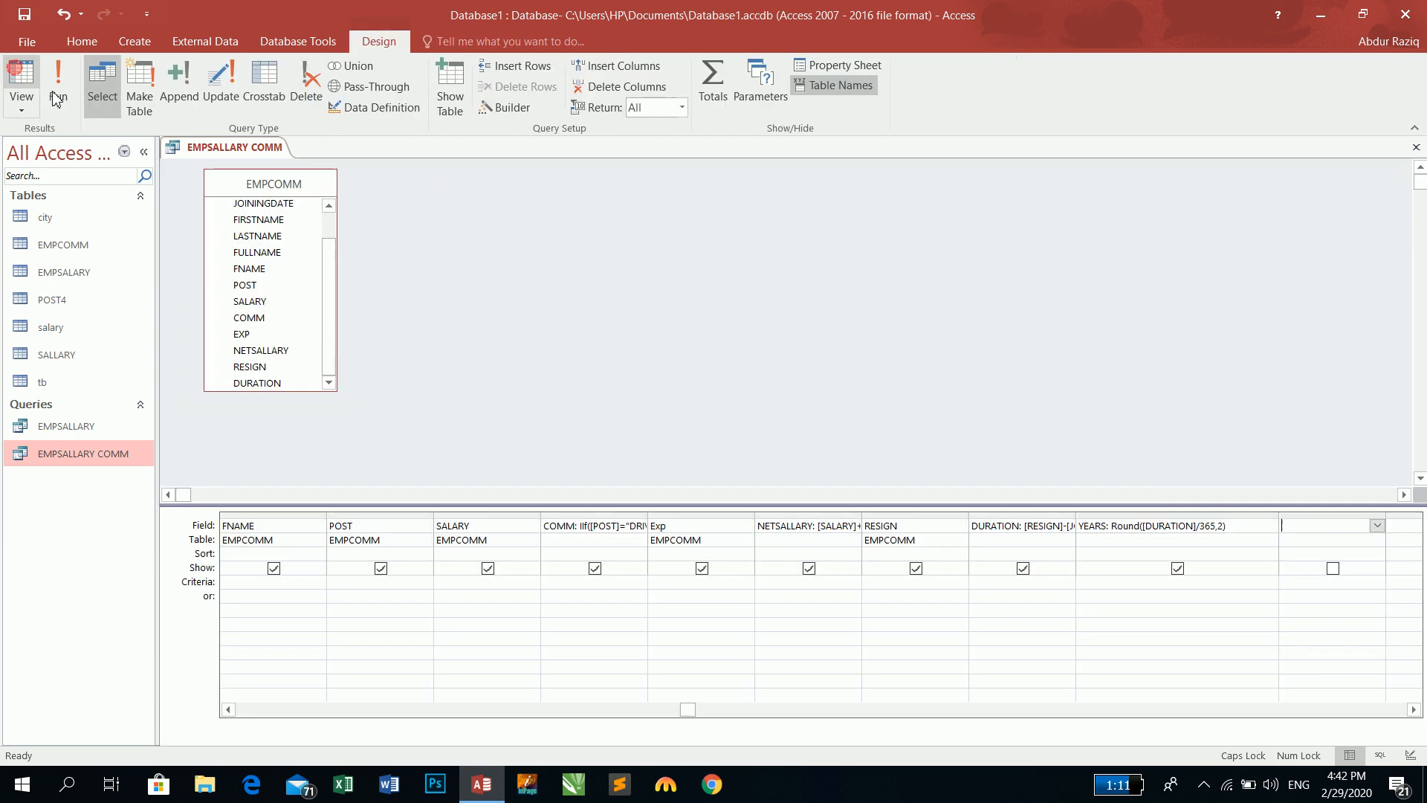
pyautogui.write('MONTHS:=')
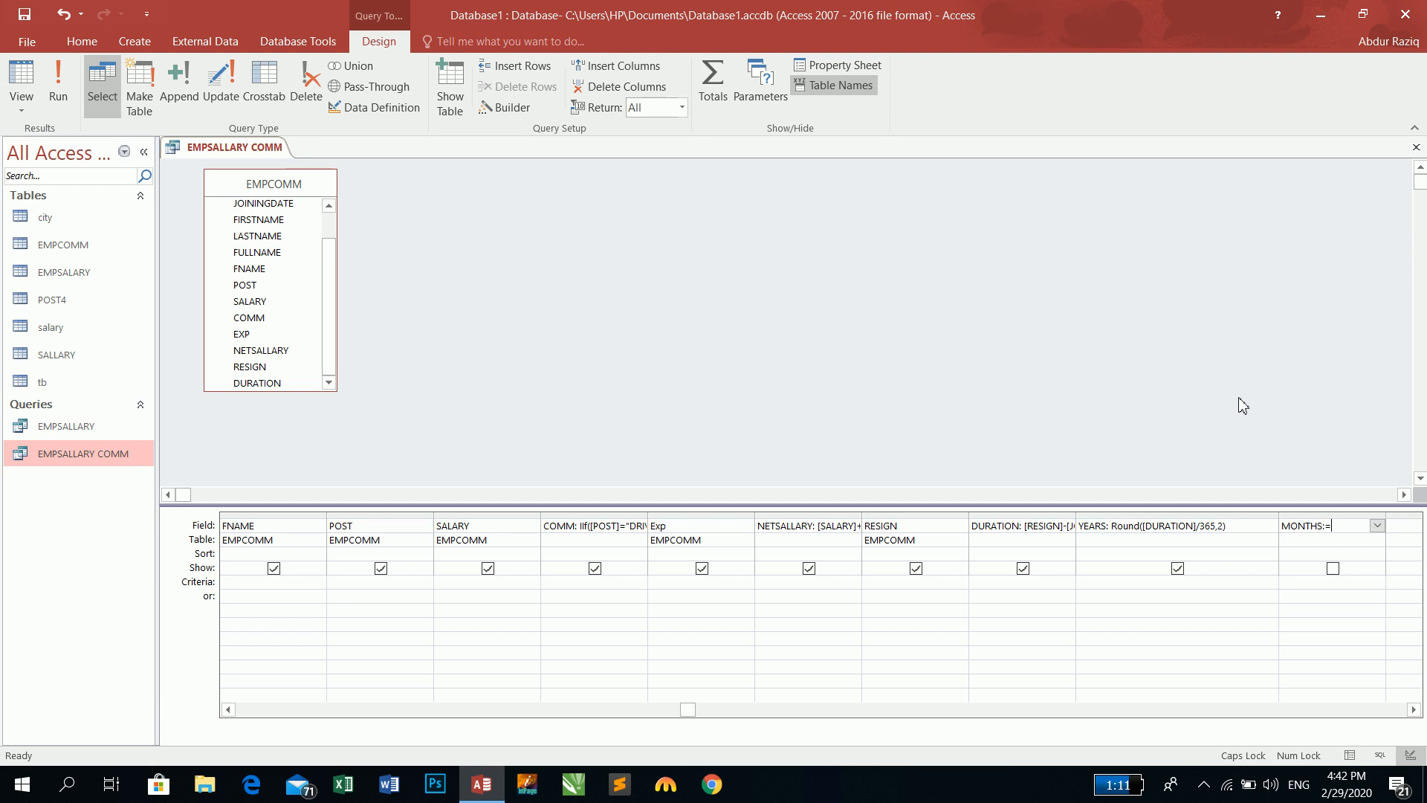
pyautogui.write('DURATION/12')
pyautogui.press('Tab')
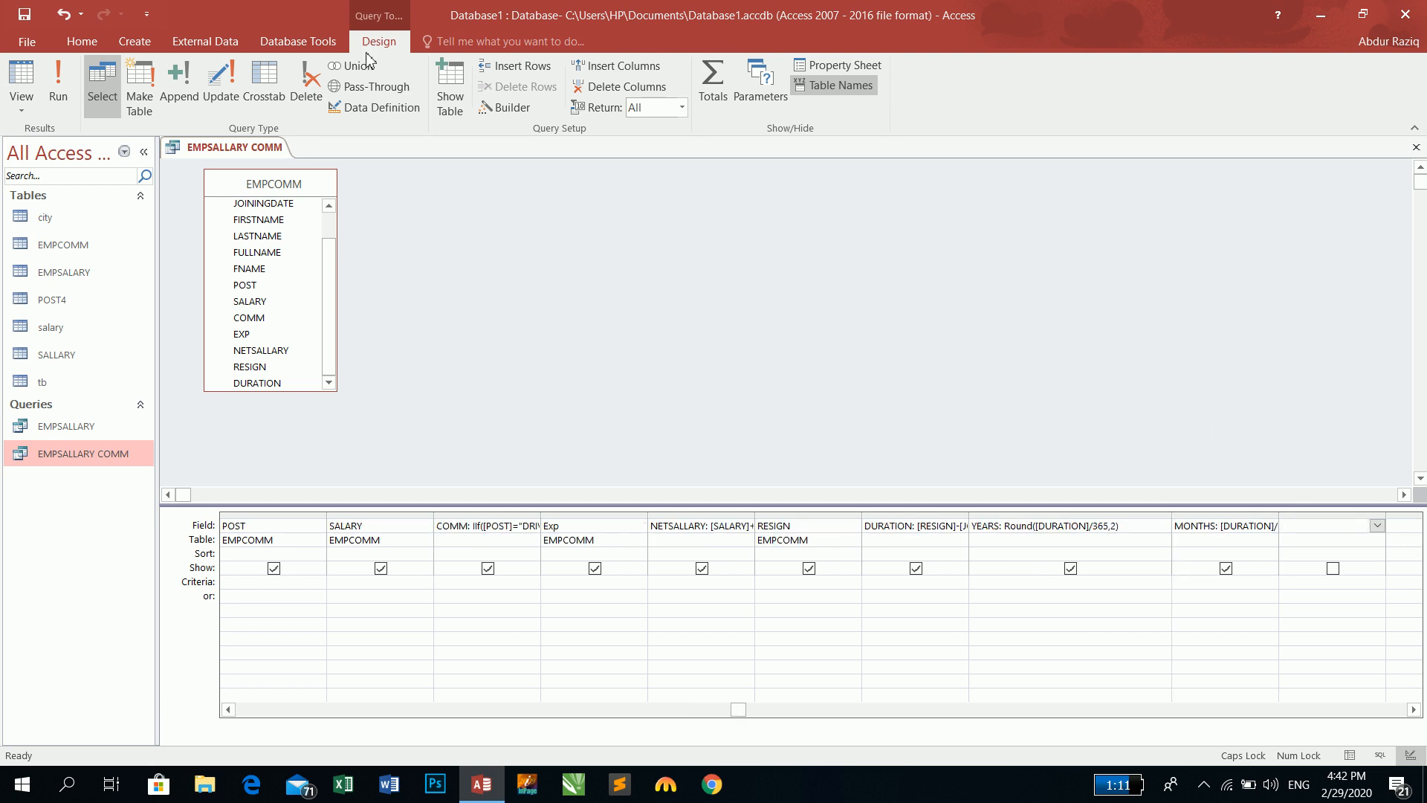
pyautogui.click(58, 85)
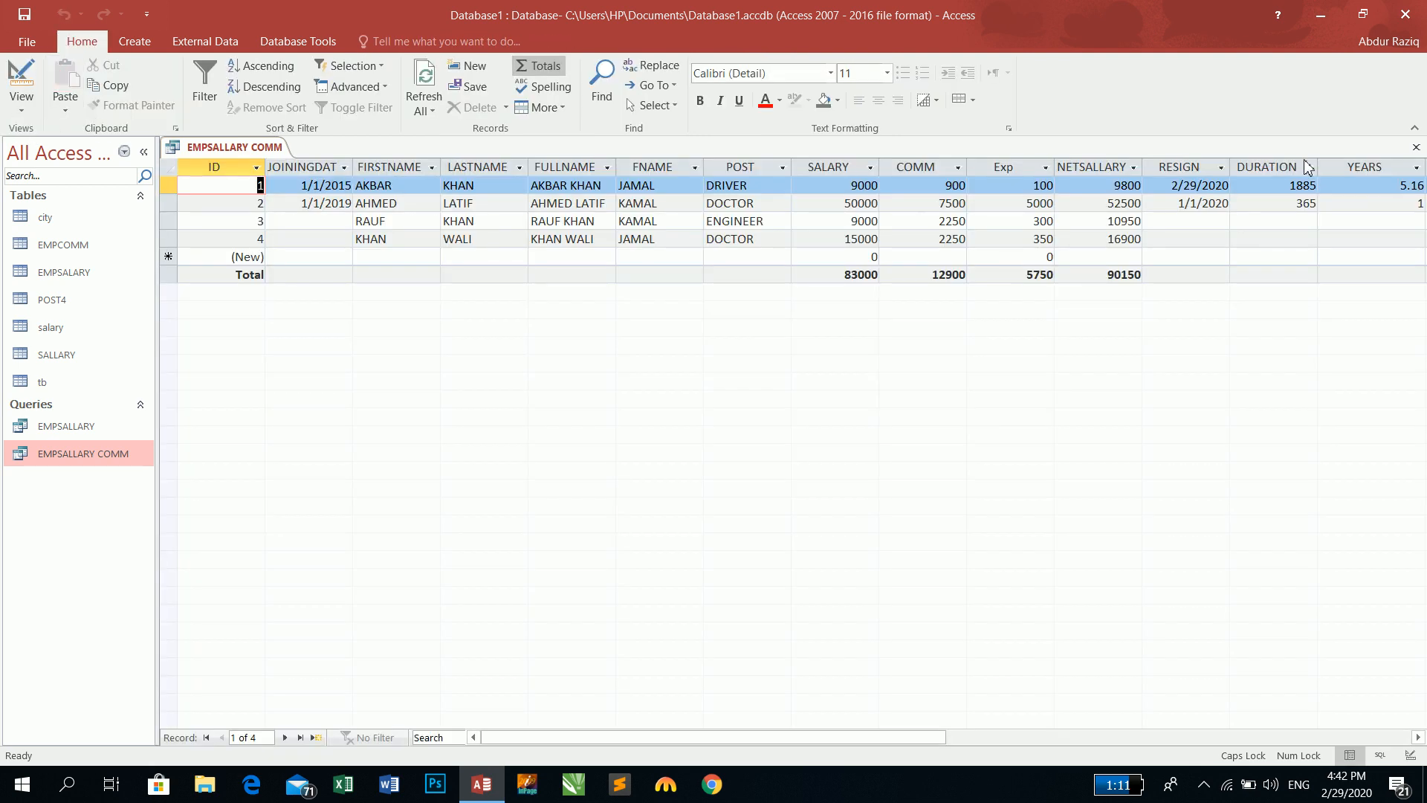
# - Widen the MONTHS column in the query results to fit its values
pyautogui.click(1412, 203)
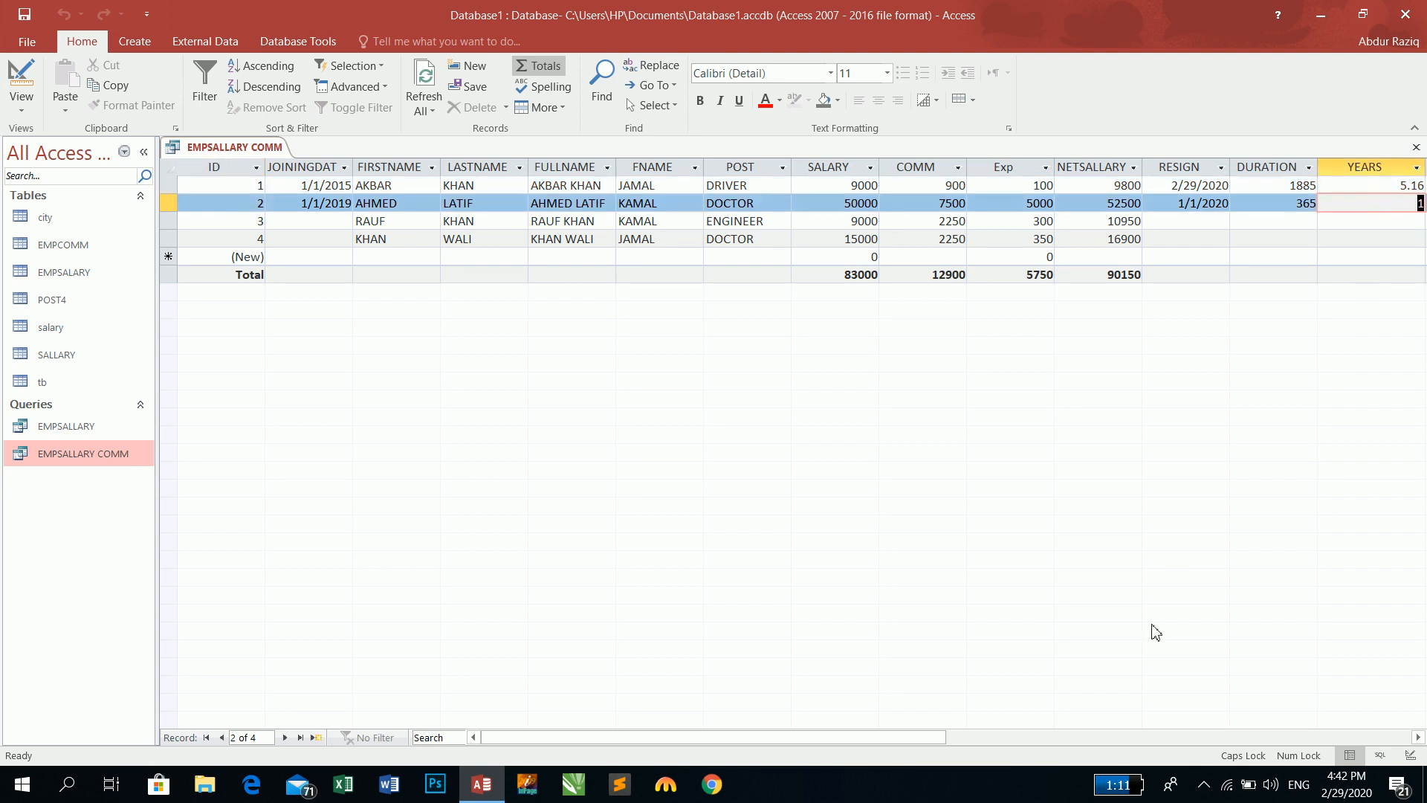
pyautogui.moveTo(925, 737); pyautogui.dragTo(996, 737)
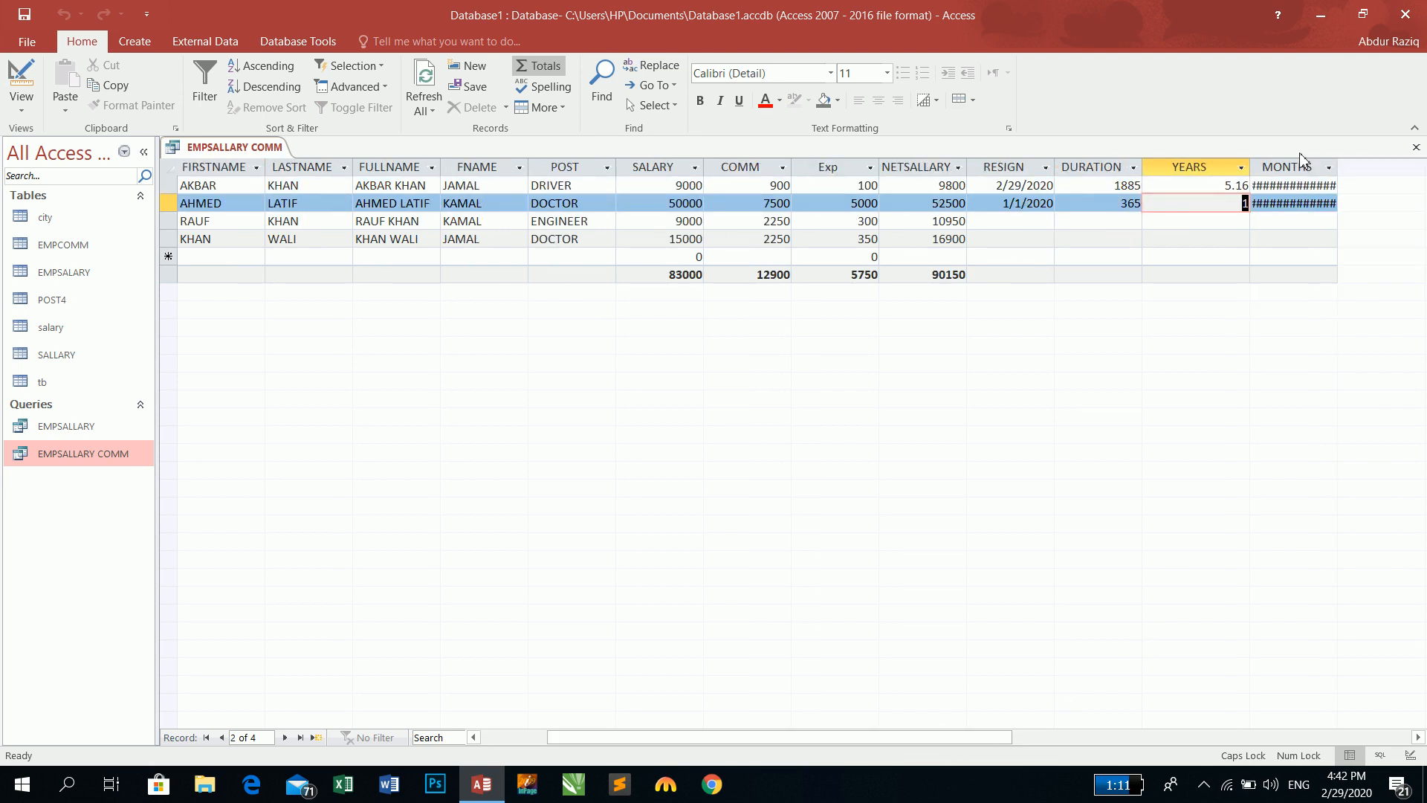
pyautogui.doubleClick(1337, 167)
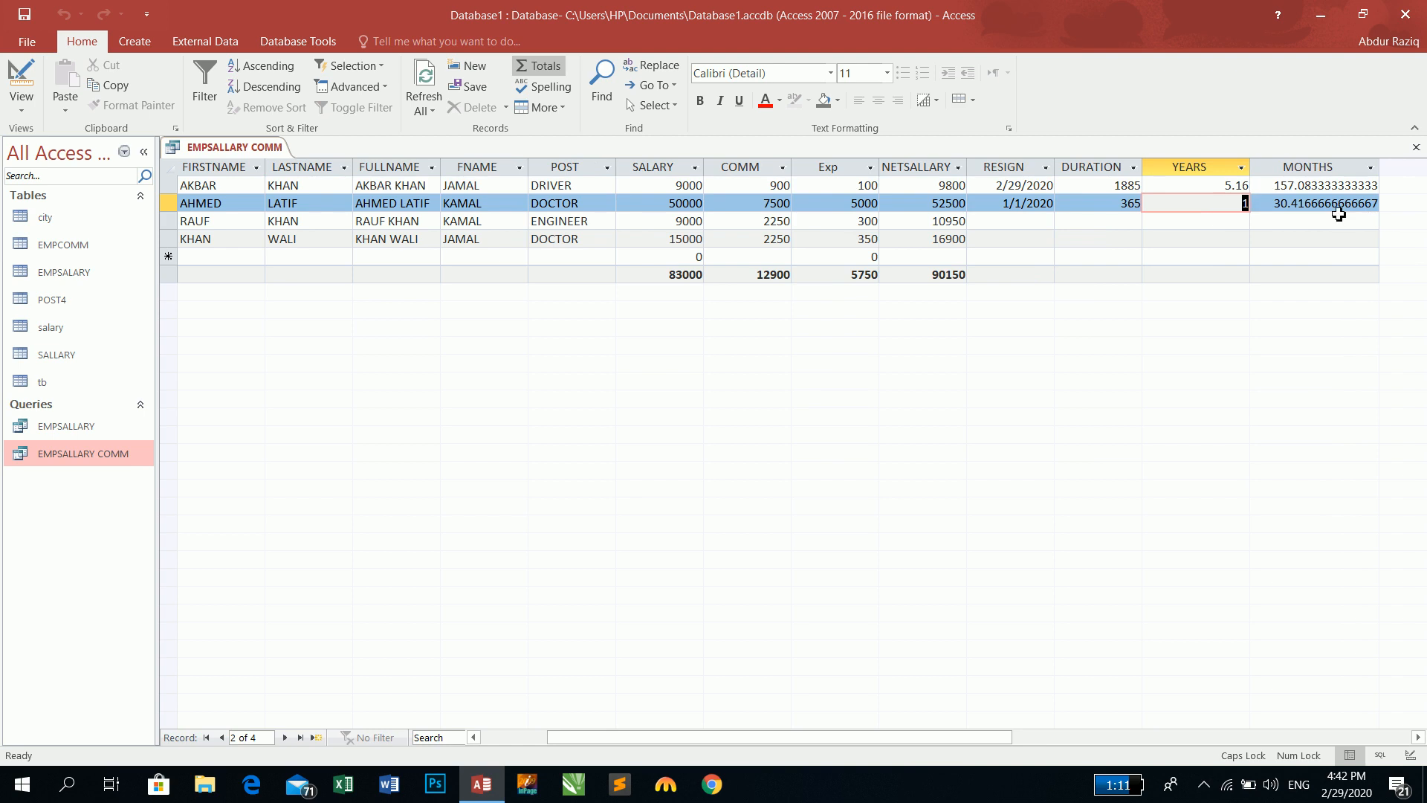
# - Compare the second record's MONTHS value with its DURATION and return to the query design
pyautogui.click(1274, 203)
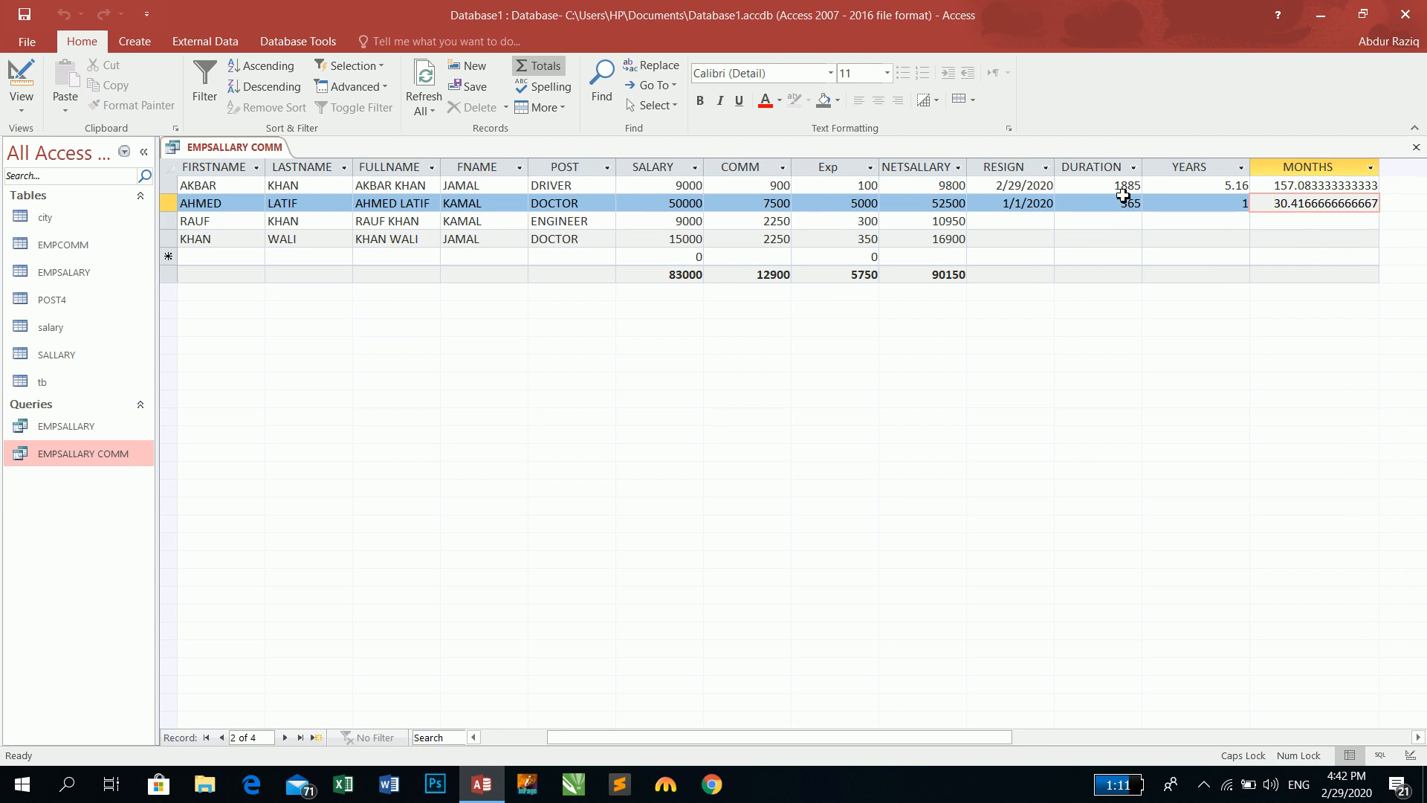
pyautogui.click(1085, 203)
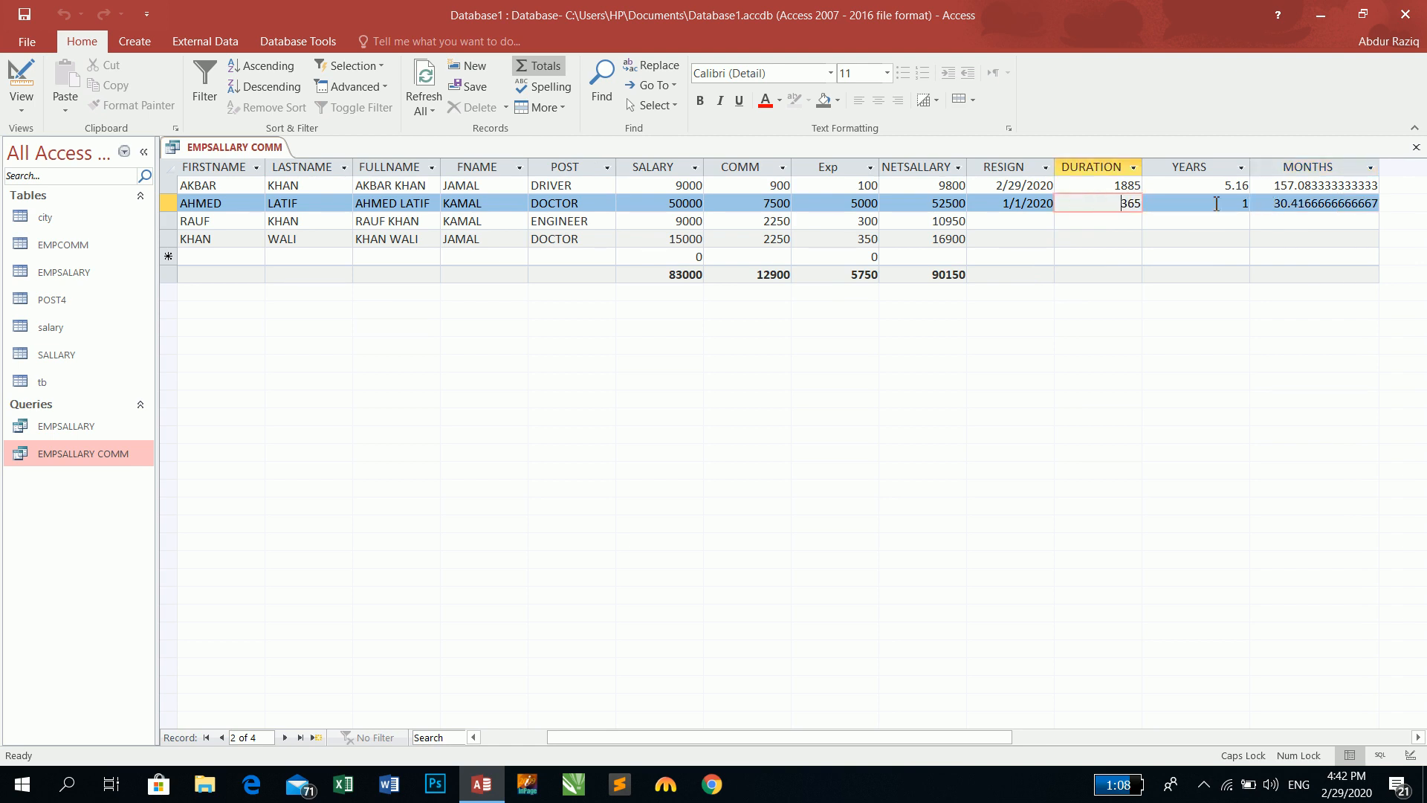
pyautogui.moveTo(1114, 203); pyautogui.dragTo(1152, 202)
pyautogui.click(21, 78)
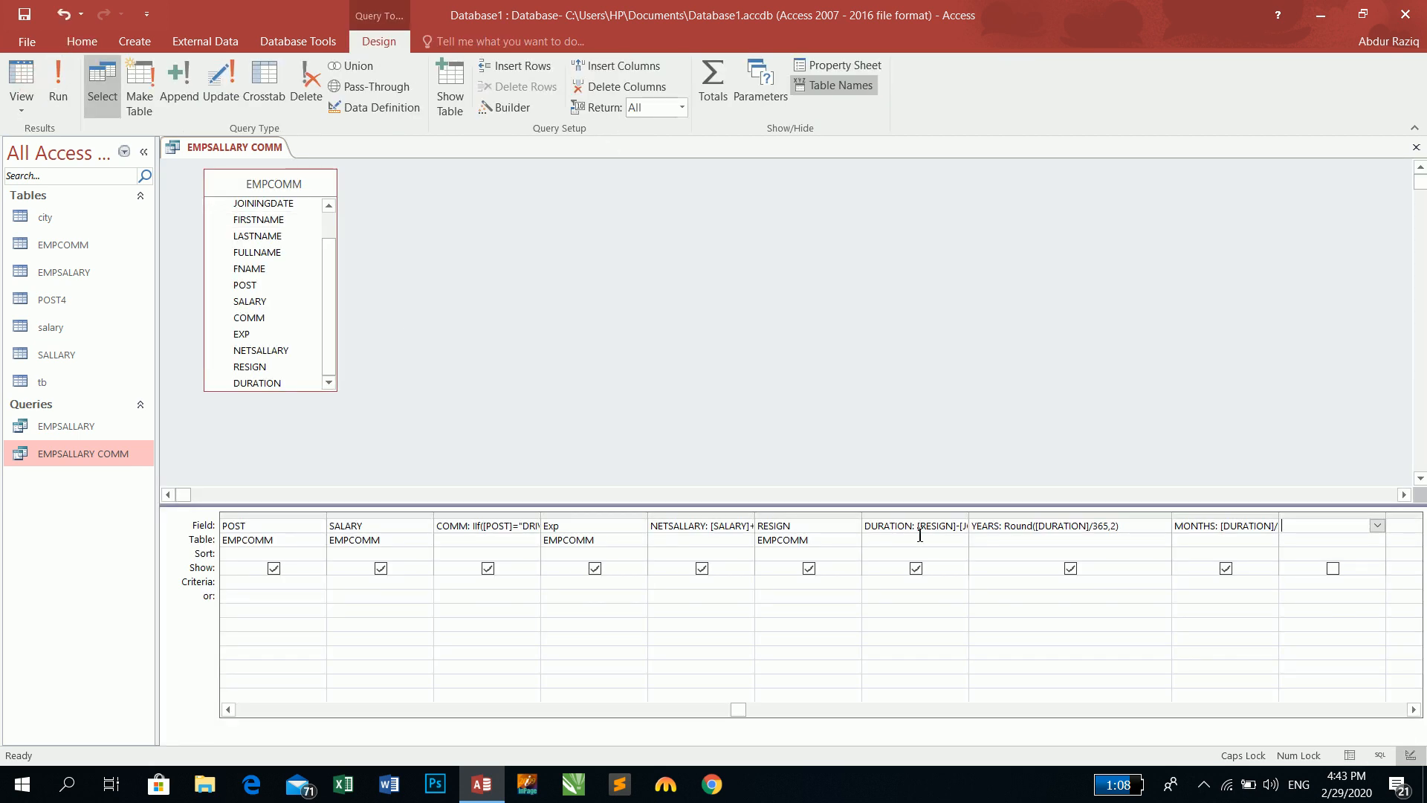
# - Widen the MONTHS column in the query design, run the query, and check the second record's DURATION against its MONTHS
pyautogui.moveTo(1280, 520); pyautogui.dragTo(1319, 524)
pyautogui.click(1299, 526)
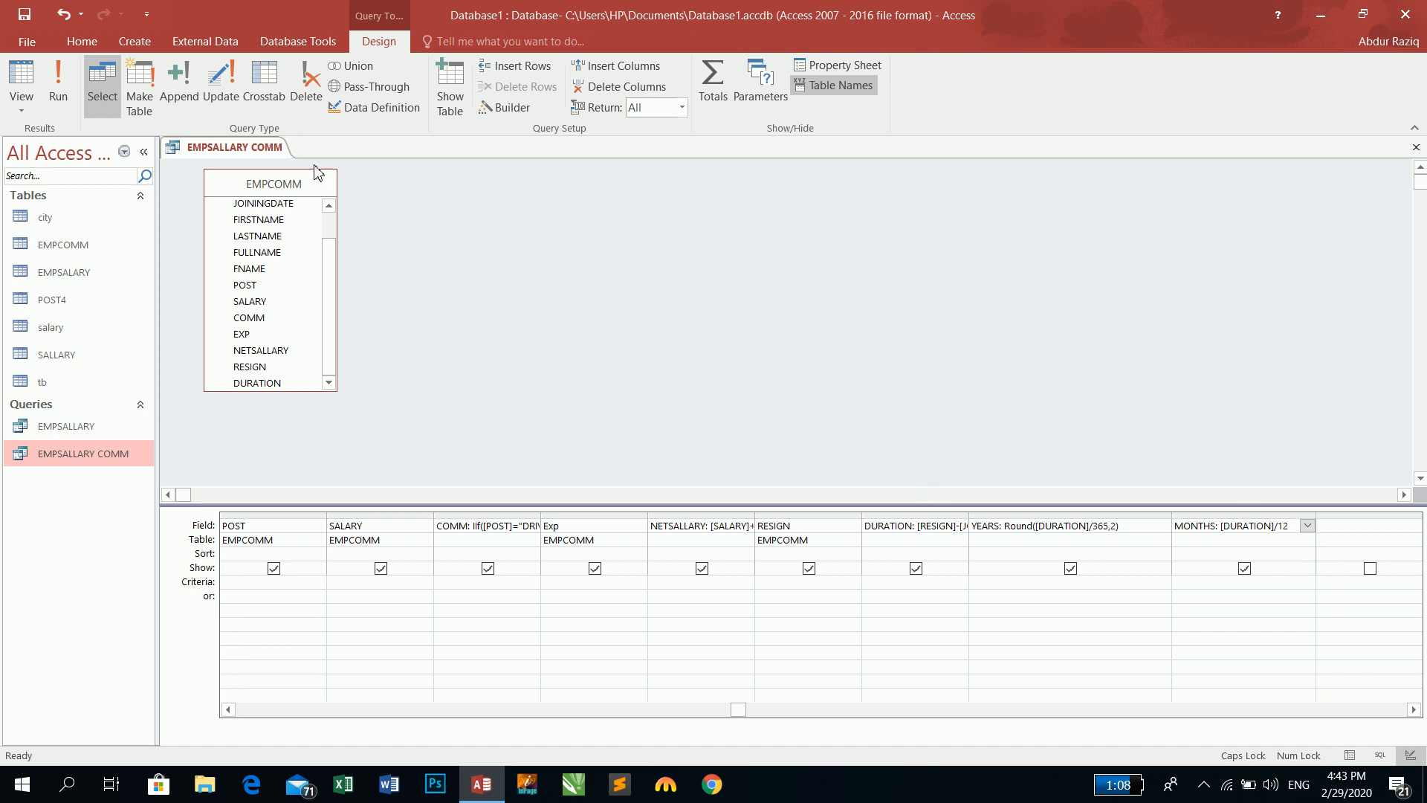
pyautogui.click(22, 78)
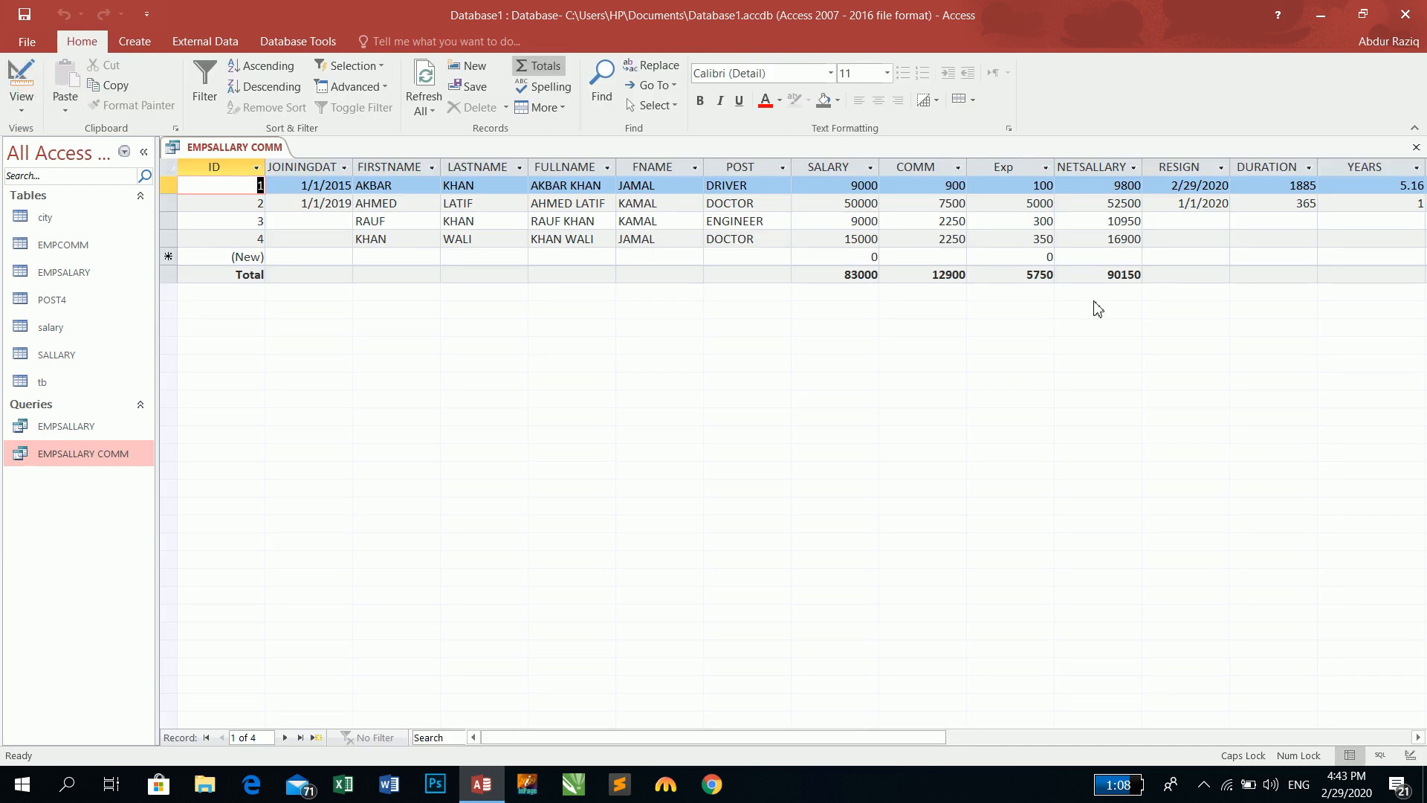
pyautogui.moveTo(964, 744); pyautogui.dragTo(979, 744)
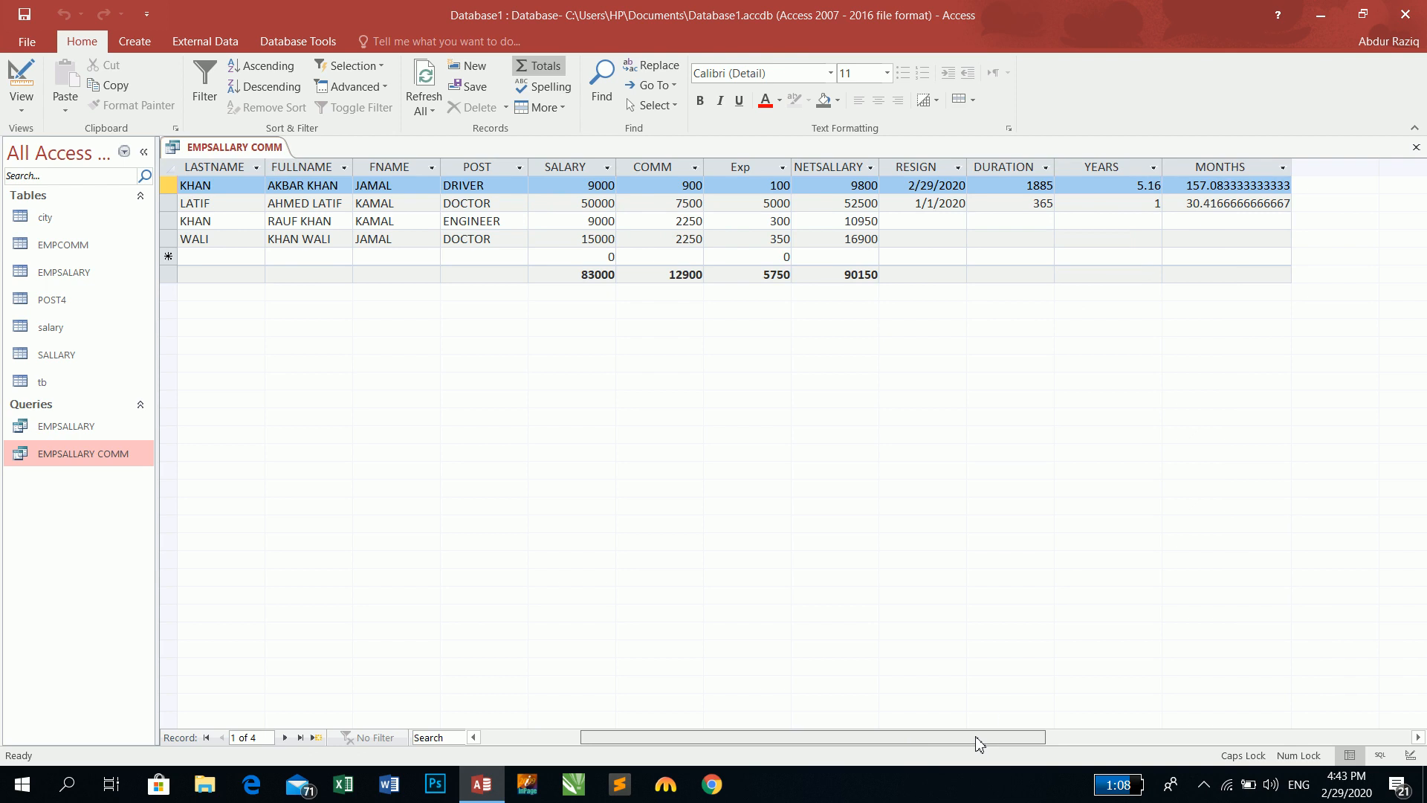
pyautogui.doubleClick(1032, 203)
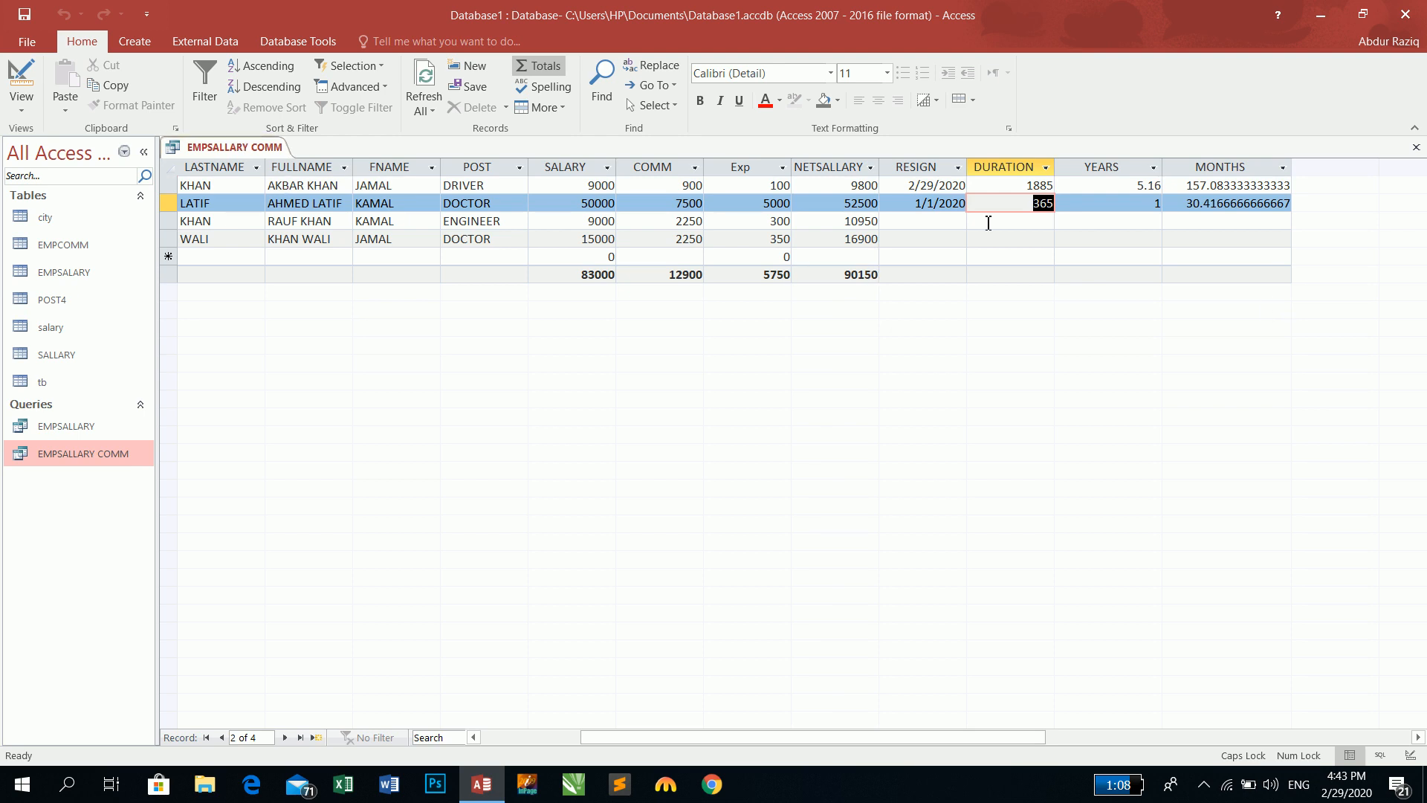
pyautogui.click(19, 78)
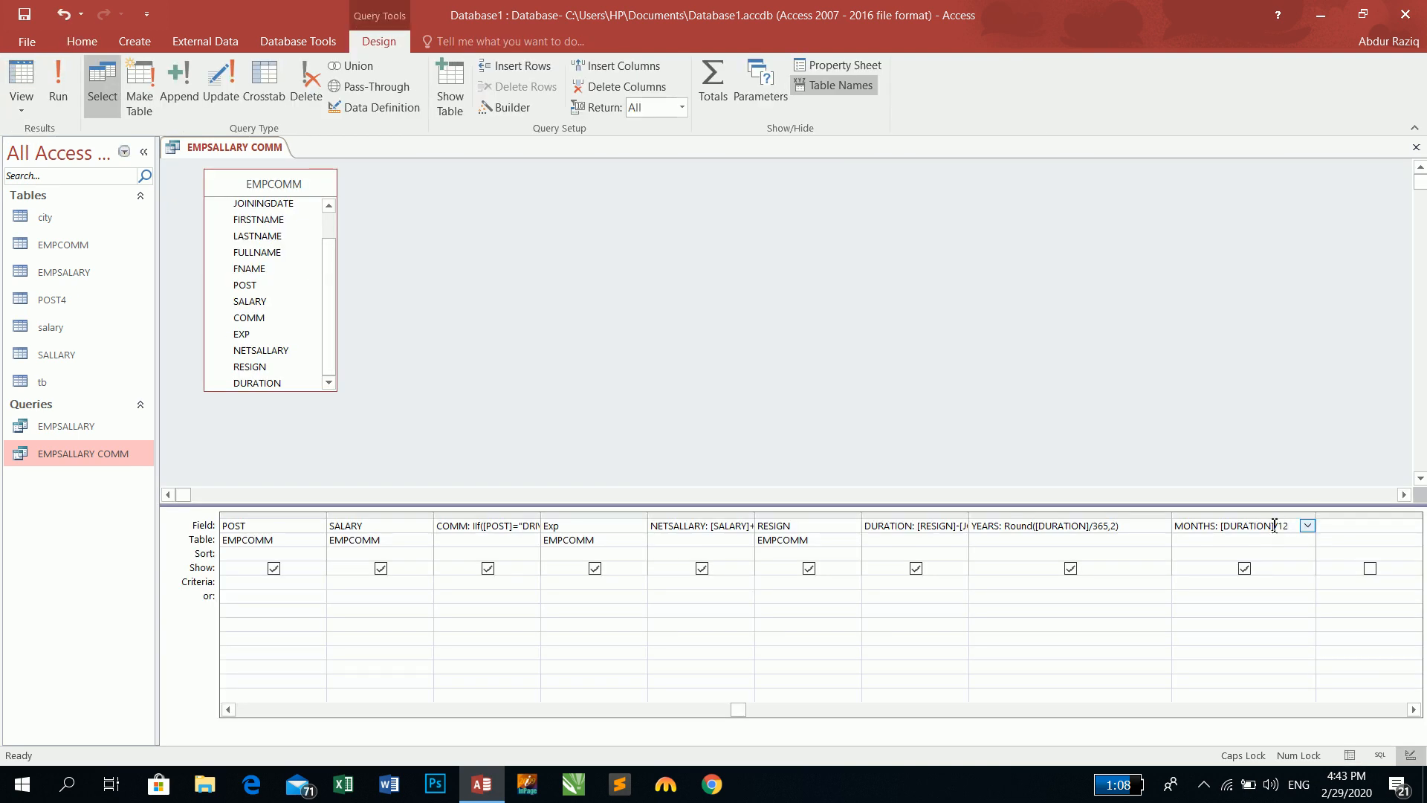
# - Change the MONTHS expression to [DURATION]/30 and run the query to show the MONTHS column
pyautogui.moveTo(1290, 525); pyautogui.dragTo(1278, 527)
pyautogui.press('Left')
pyautogui.write('30')
pyautogui.press('Tab')
pyautogui.click(58, 81)
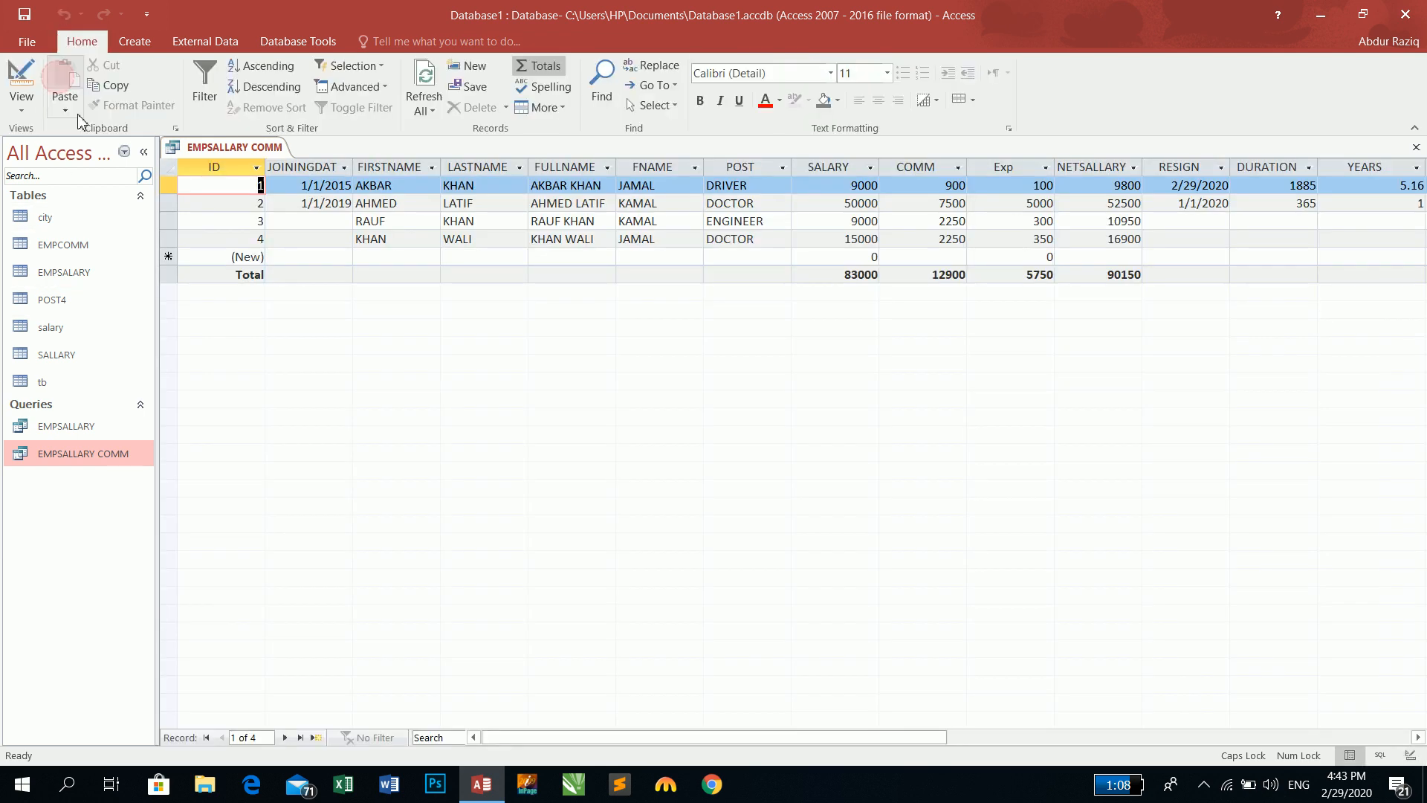
pyautogui.moveTo(869, 737); pyautogui.dragTo(969, 744)
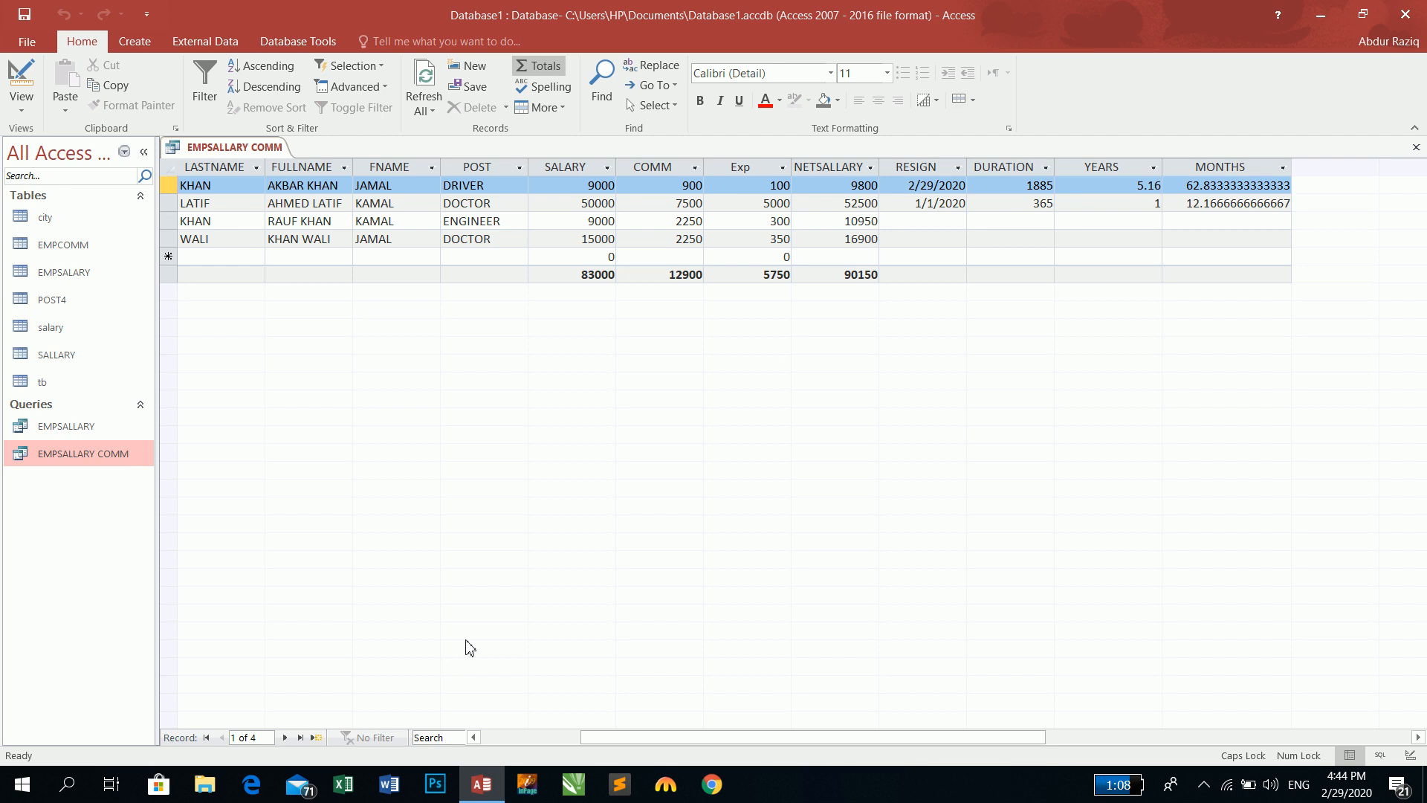
# - Compare the second record's DURATION, YEARS and MONTHS values, and return to the query design
pyautogui.doubleClick(1015, 203)
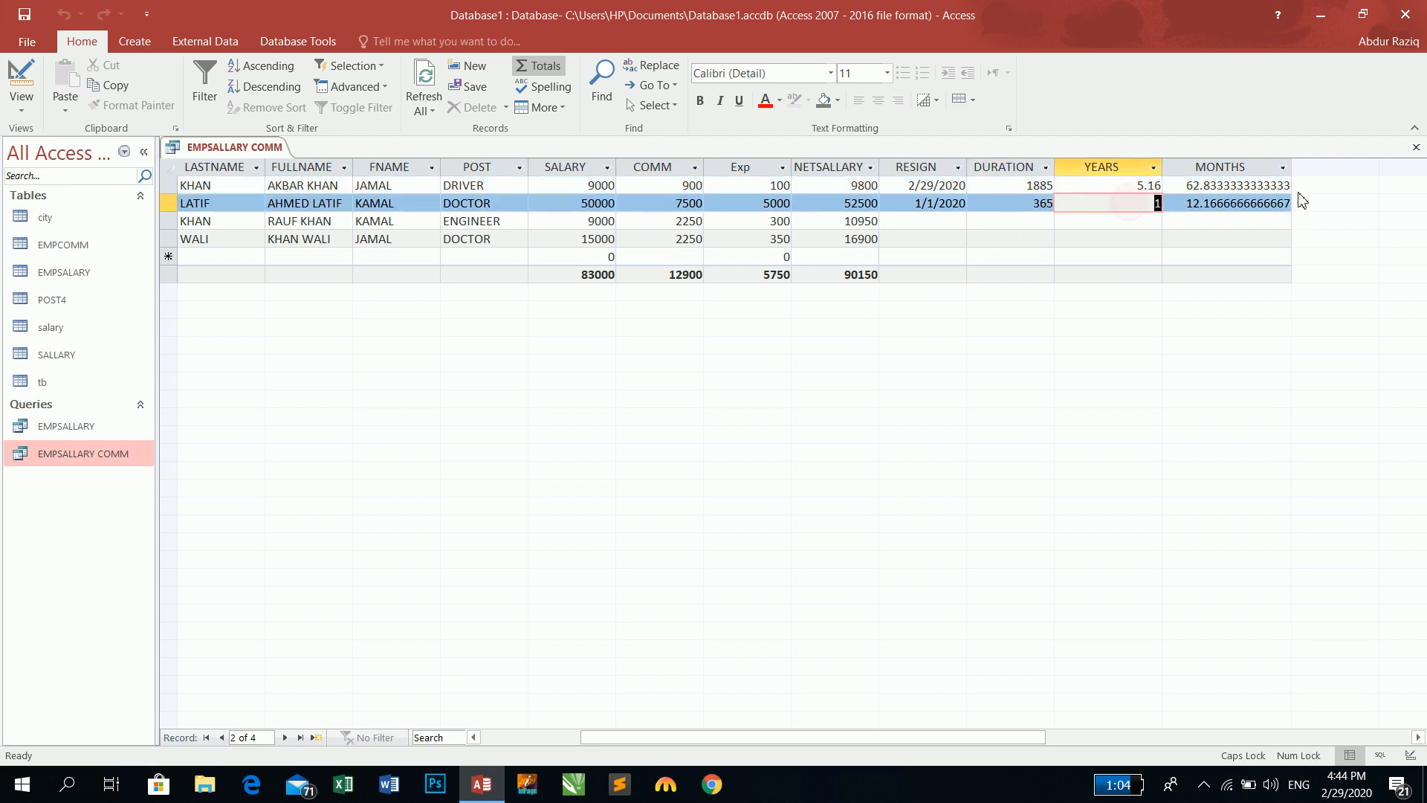
pyautogui.click(1199, 203)
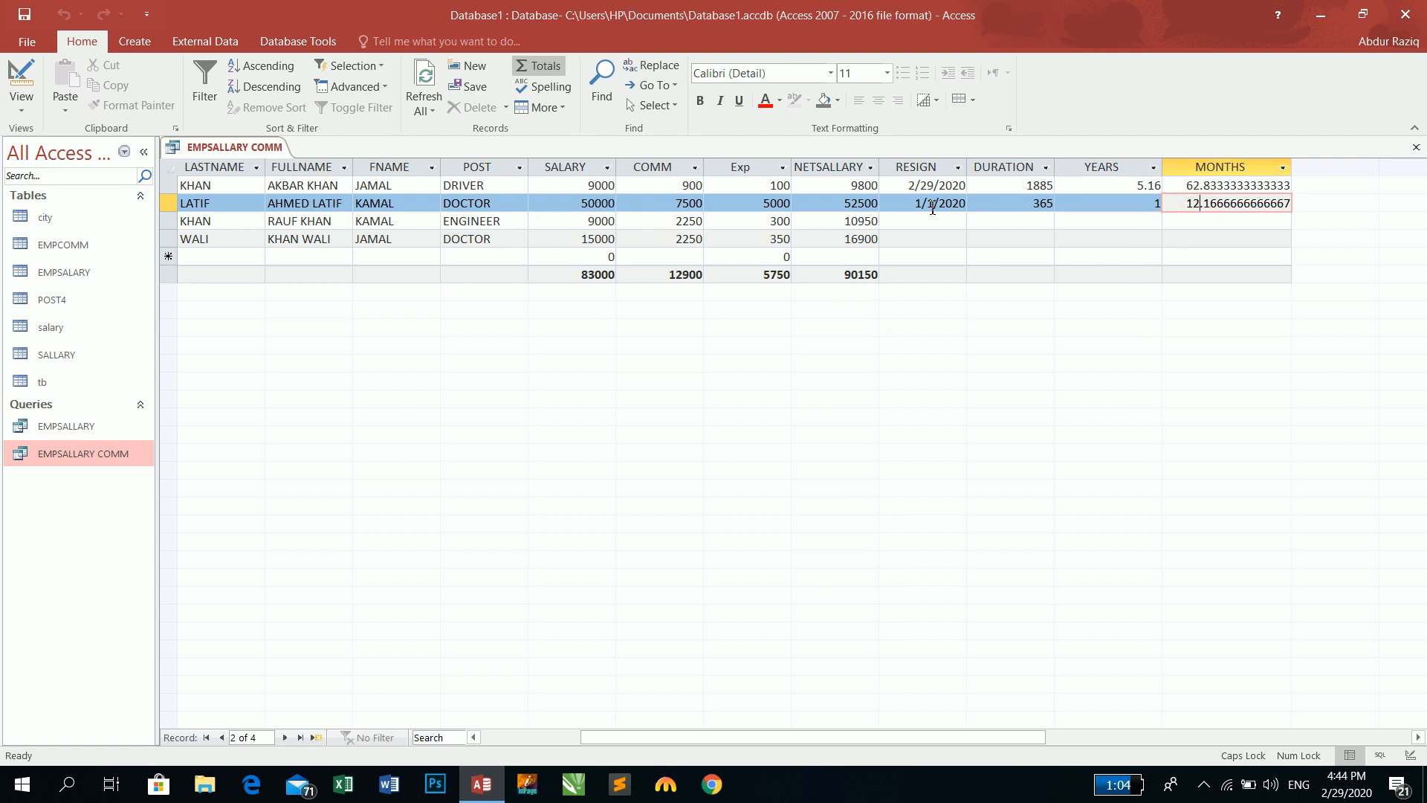
pyautogui.click(27, 72)
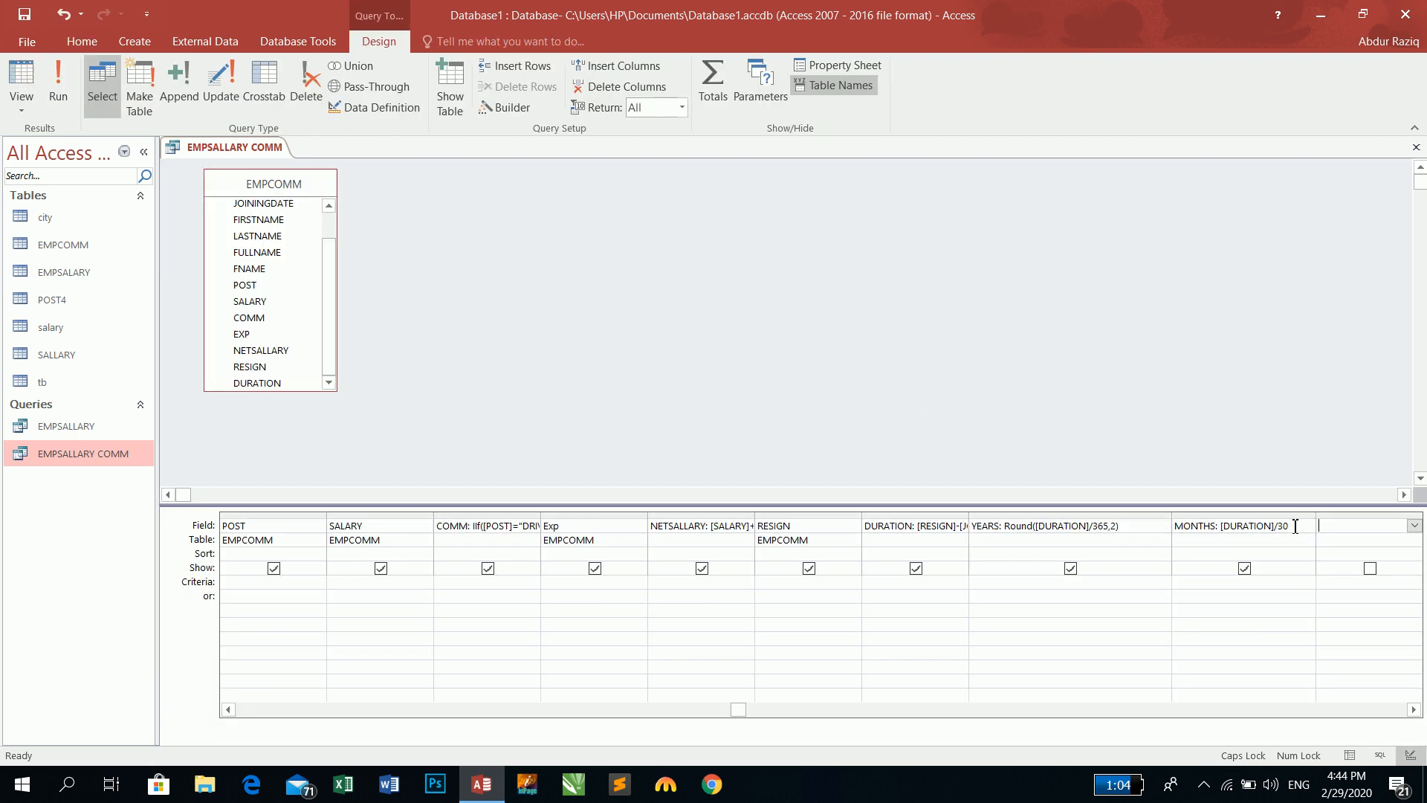
# - Change the MONTHS expression to Round([DURATION]/31,2) and run the query to show the rounded months
pyautogui.click(1225, 527)
pyautogui.write('ROUND(')
pyautogui.press('Right')
pyautogui.press('Right')
pyautogui.press('Right')
pyautogui.write('2')
pyautogui.press('Tab')
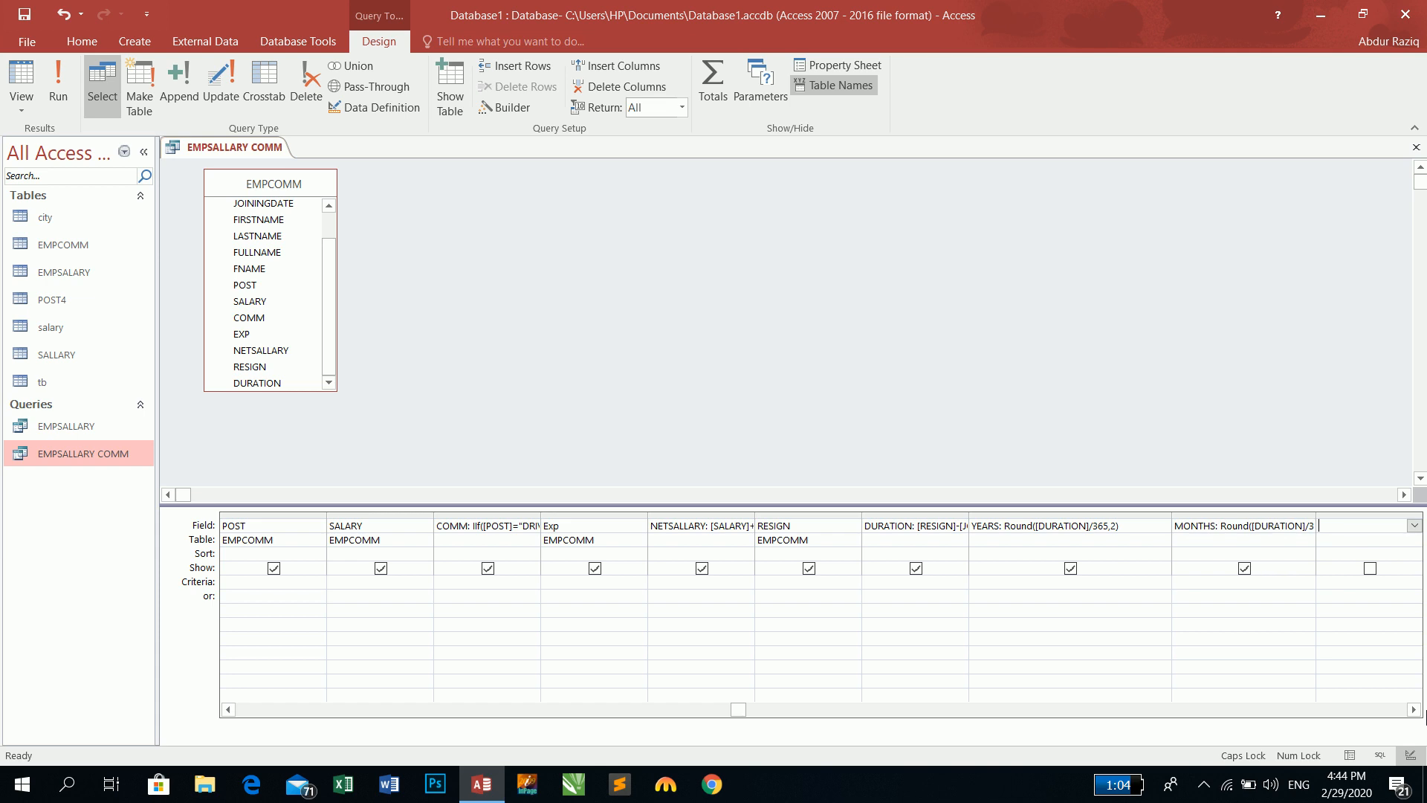
pyautogui.click(55, 79)
pyautogui.moveTo(762, 737); pyautogui.dragTo(862, 749)
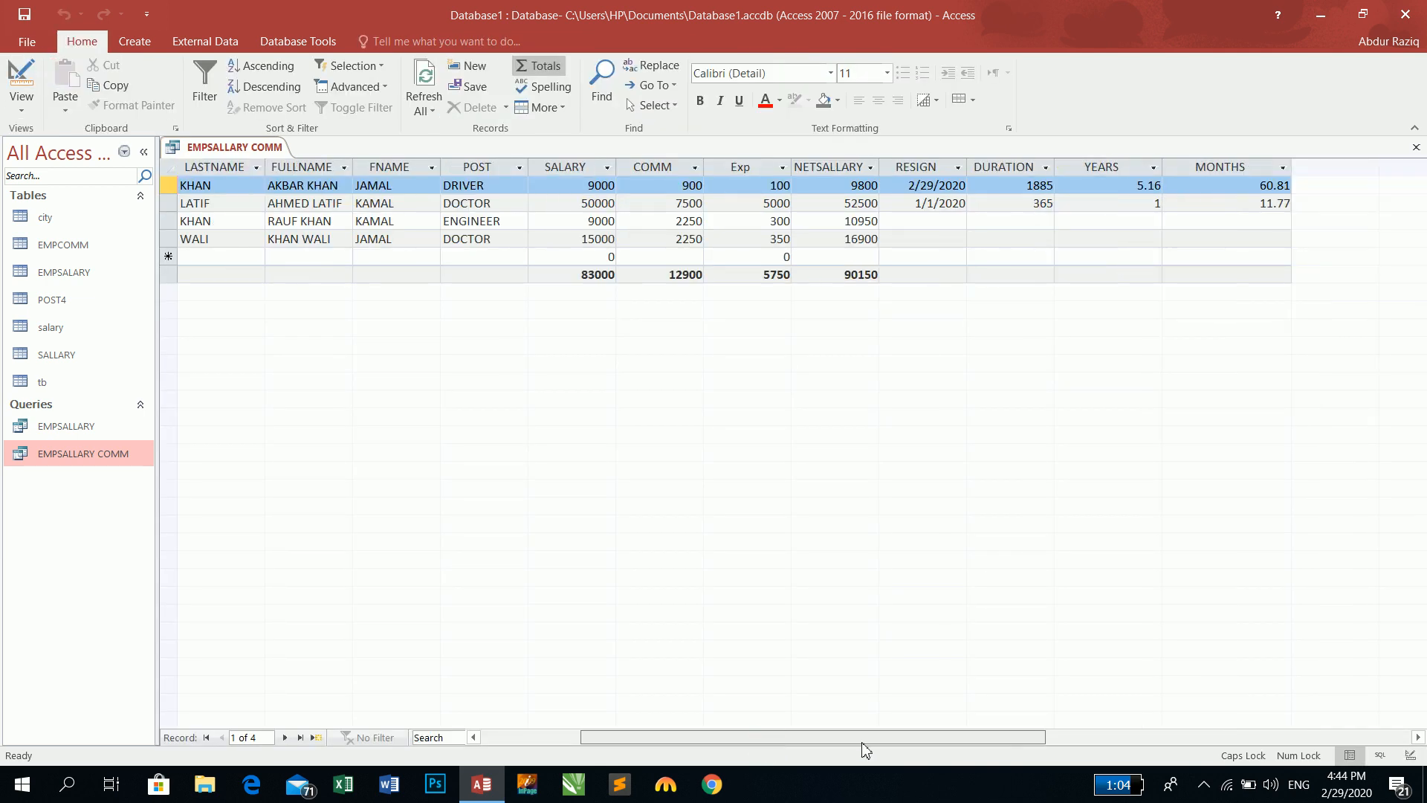
# - Return to the query design and widen the MONTHS column so its whole expression is readable
pyautogui.click(21, 78)
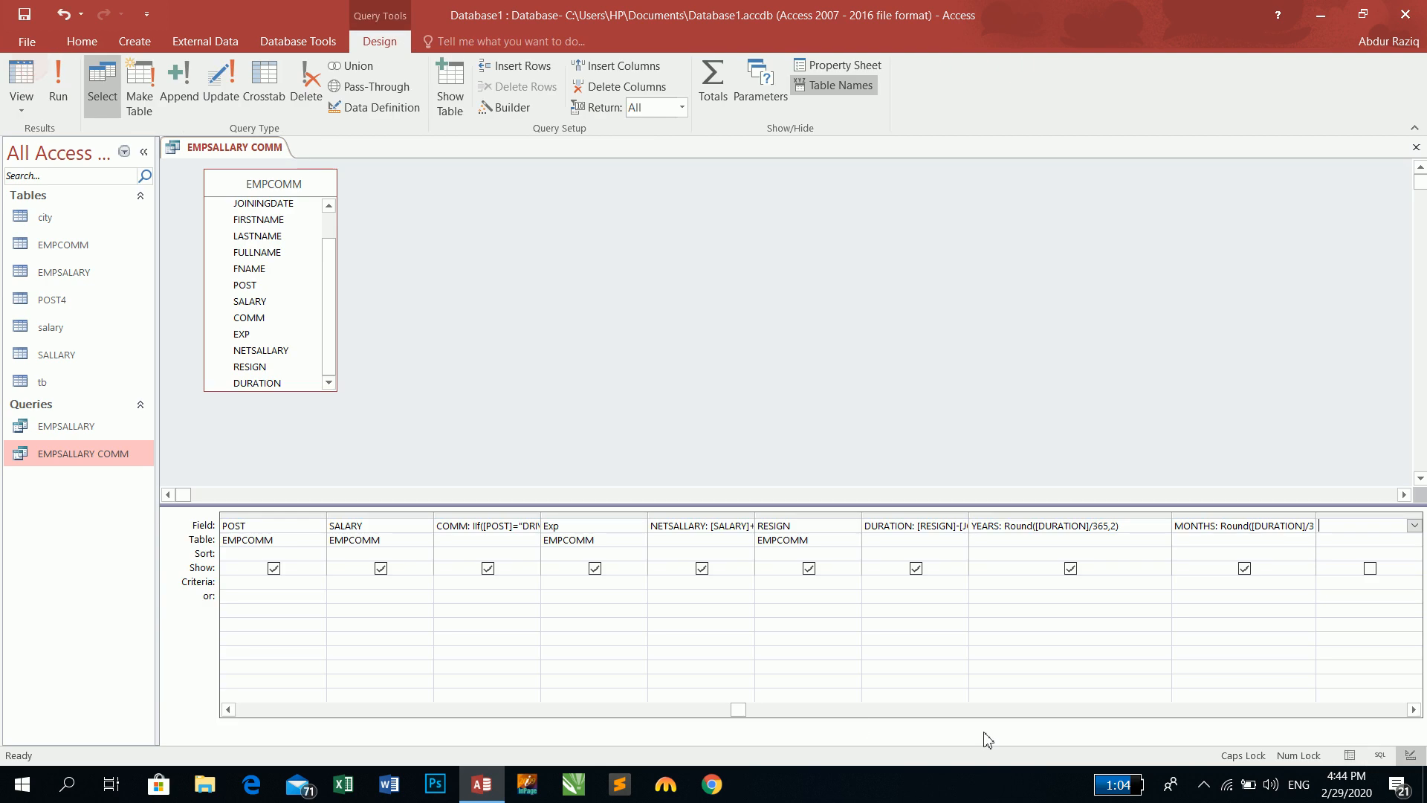
pyautogui.moveTo(1316, 518); pyautogui.dragTo(1327, 520)
pyautogui.click(1317, 526)
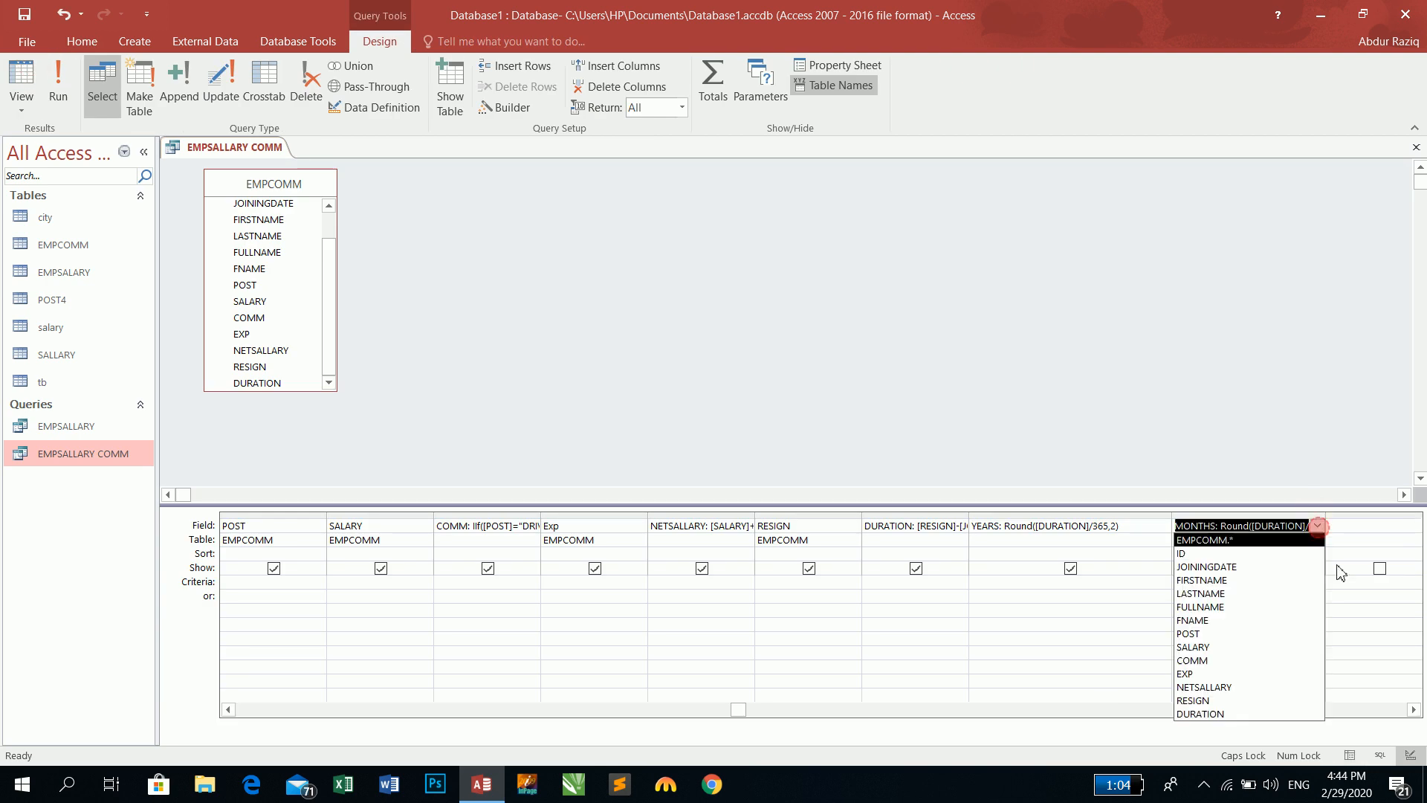
pyautogui.click(1313, 526)
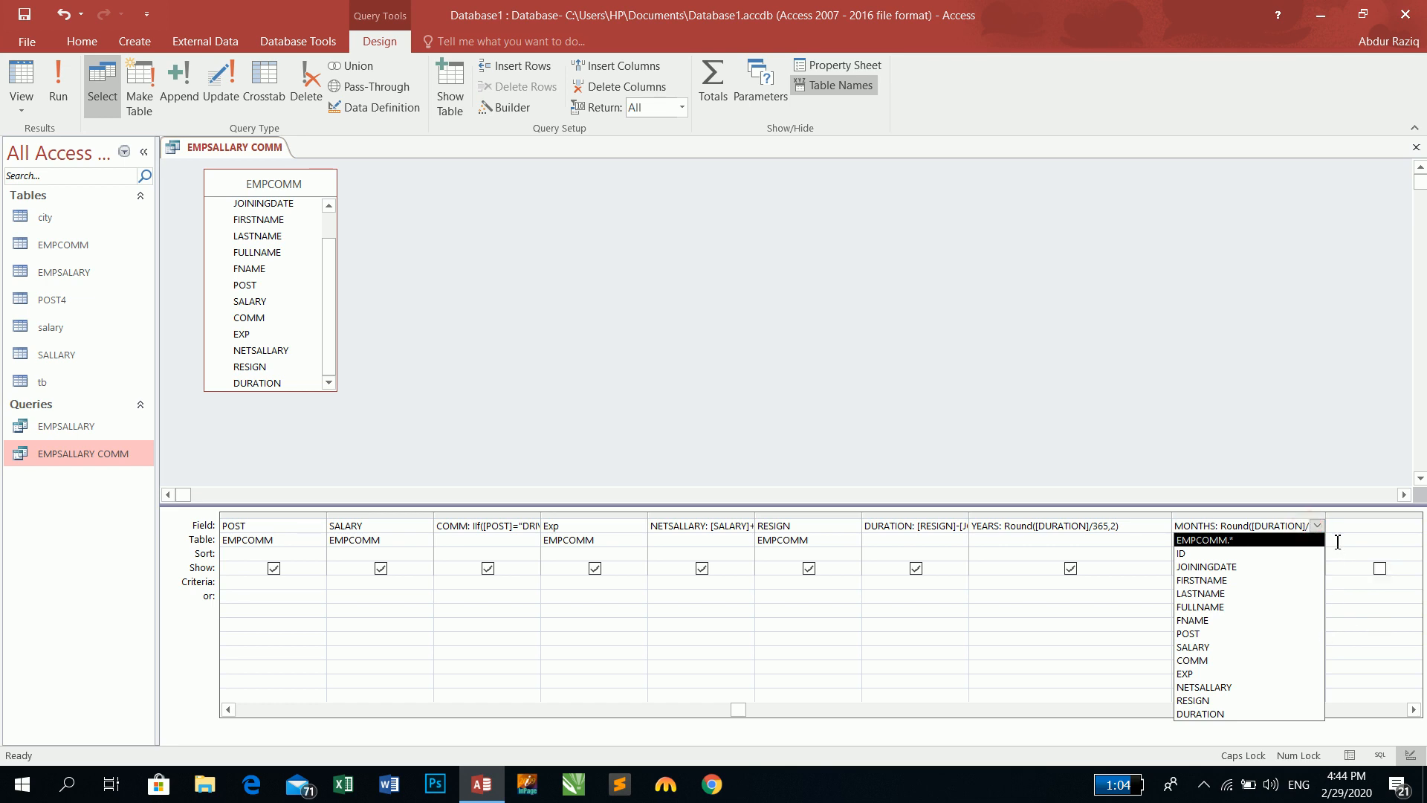
pyautogui.moveTo(1327, 518); pyautogui.dragTo(1382, 519)
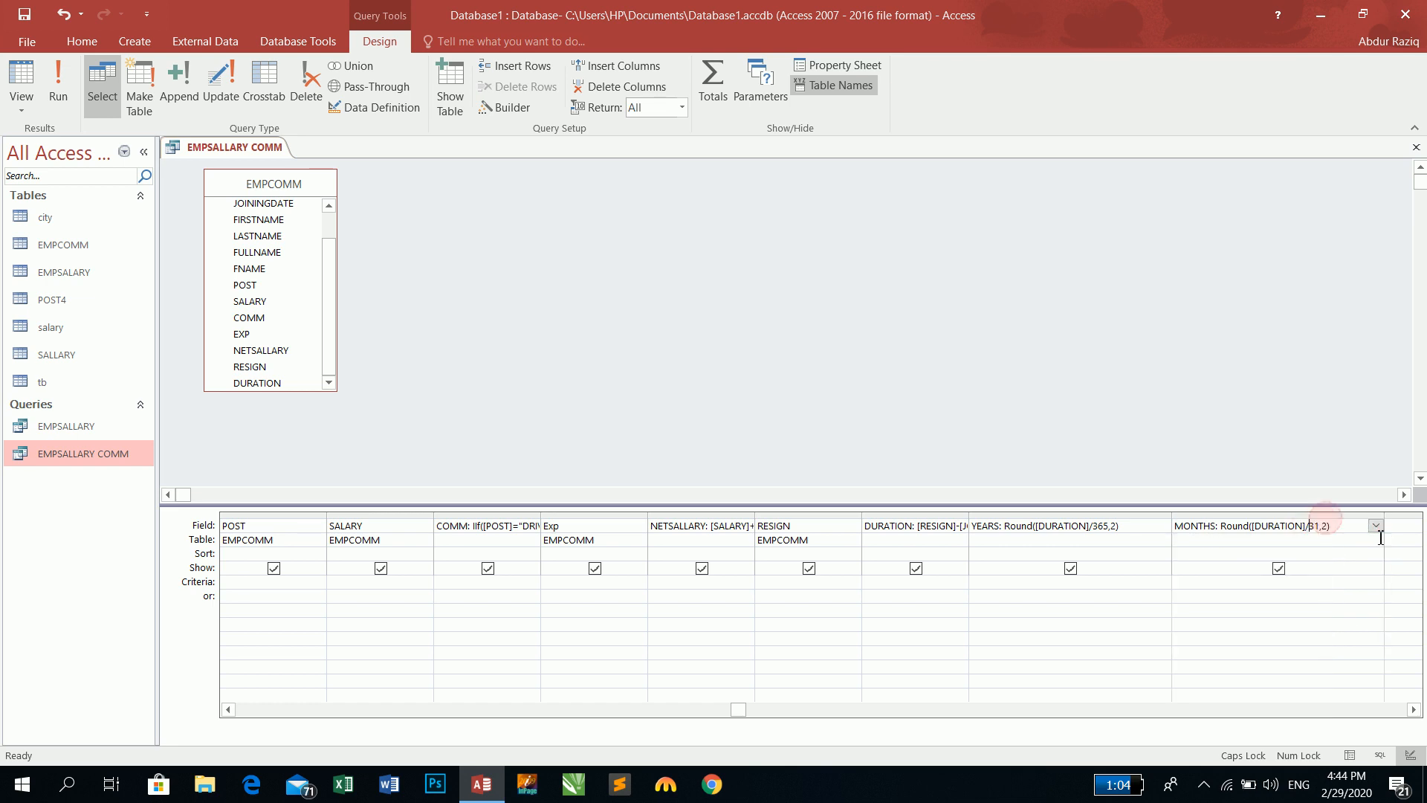
# - Set the divisor in the MONTHS expression to 30, giving Round([DURATION]/30,2), and run the query
pyautogui.click(1320, 526)
pyautogui.press('BackSpace')
pyautogui.write('0')
pyautogui.press('Tab')
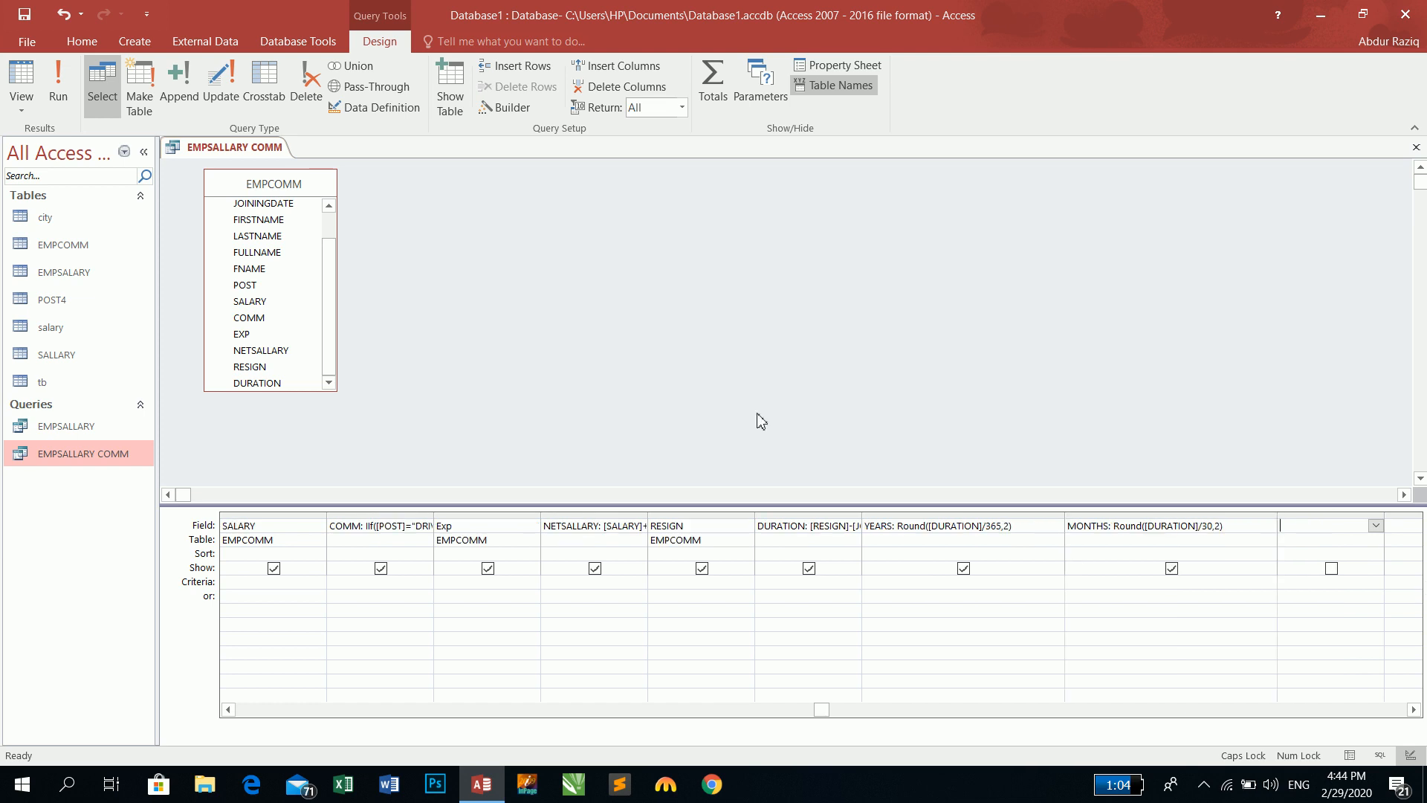
pyautogui.click(58, 85)
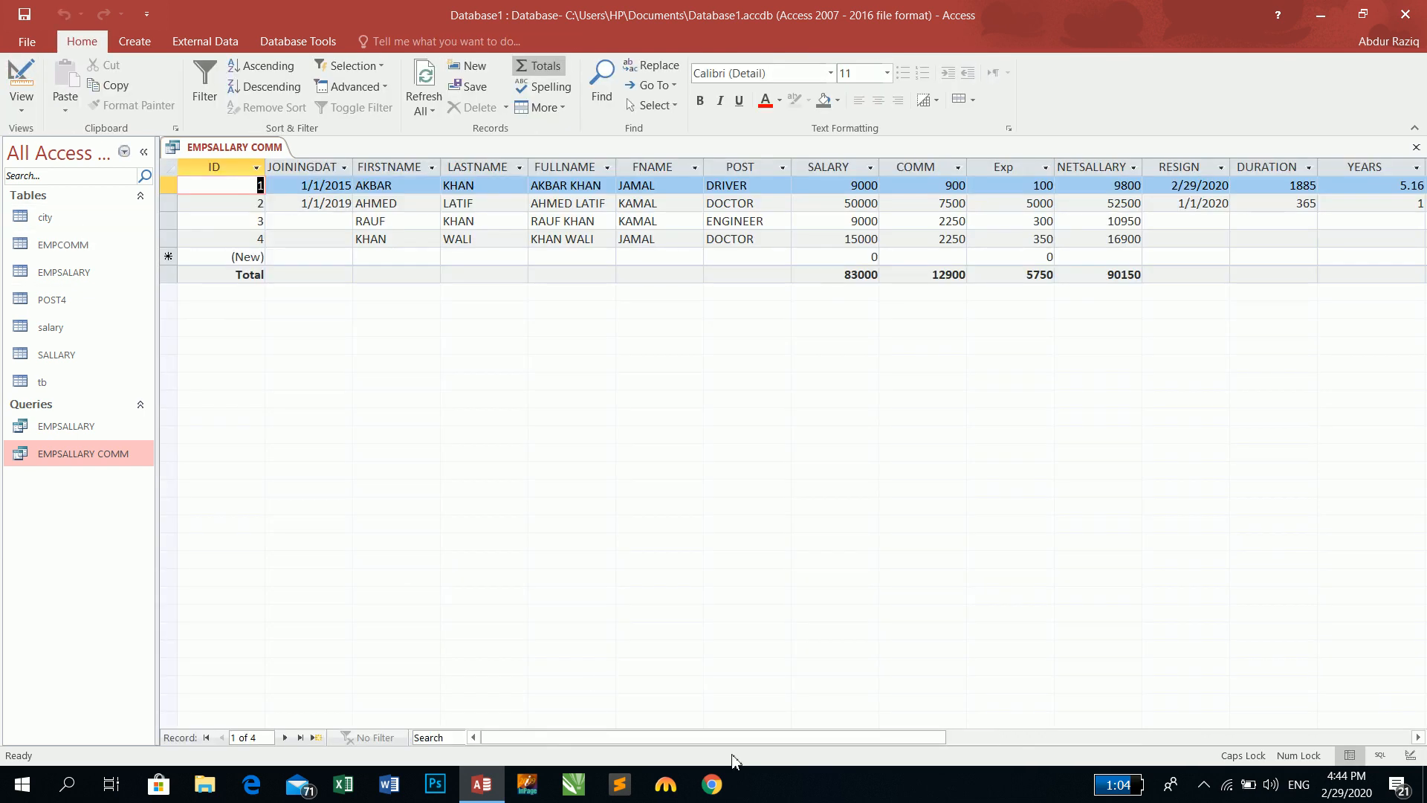
pyautogui.moveTo(814, 737); pyautogui.dragTo(931, 749)
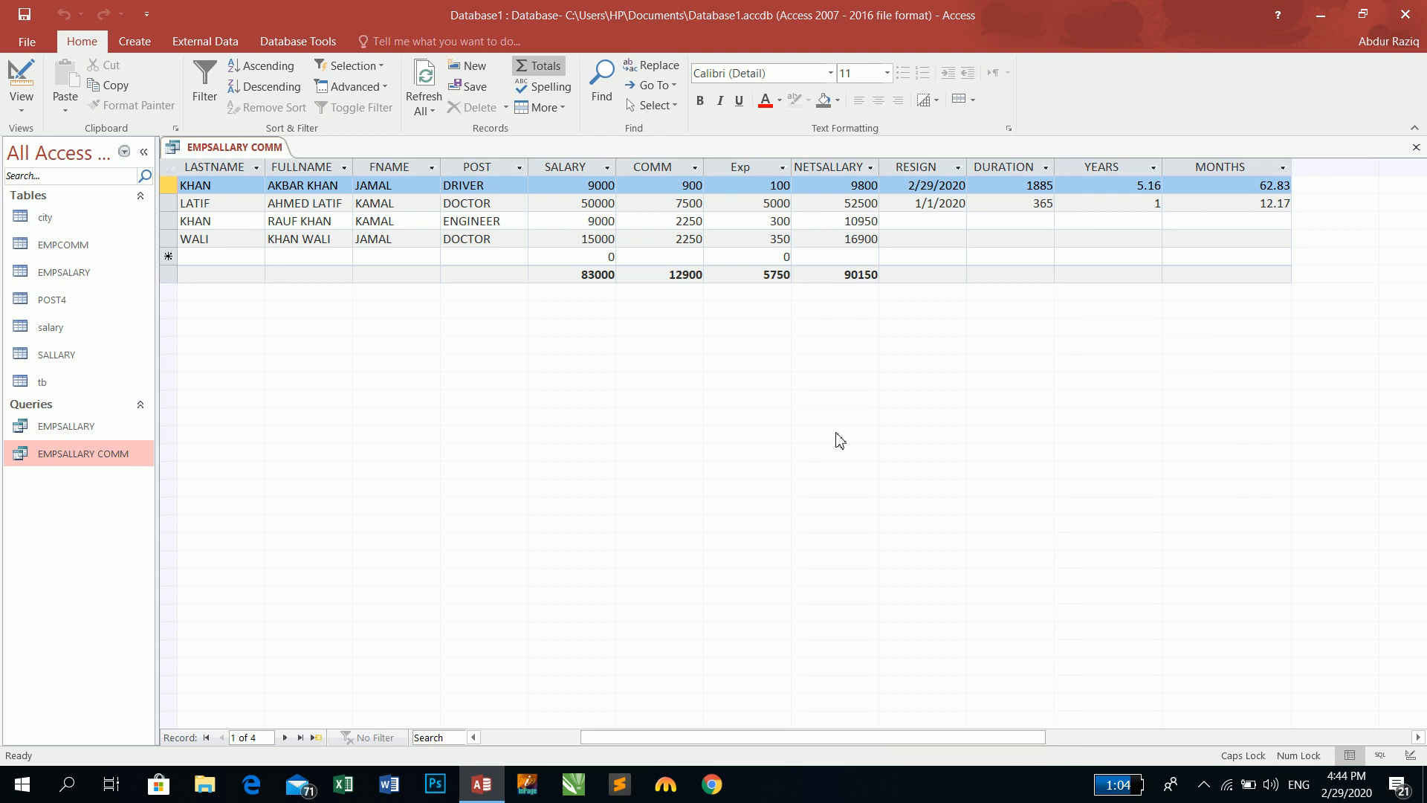
# - Rename the calculated DURATION column as DAYS in the query design and run the query
pyautogui.click(21, 82)
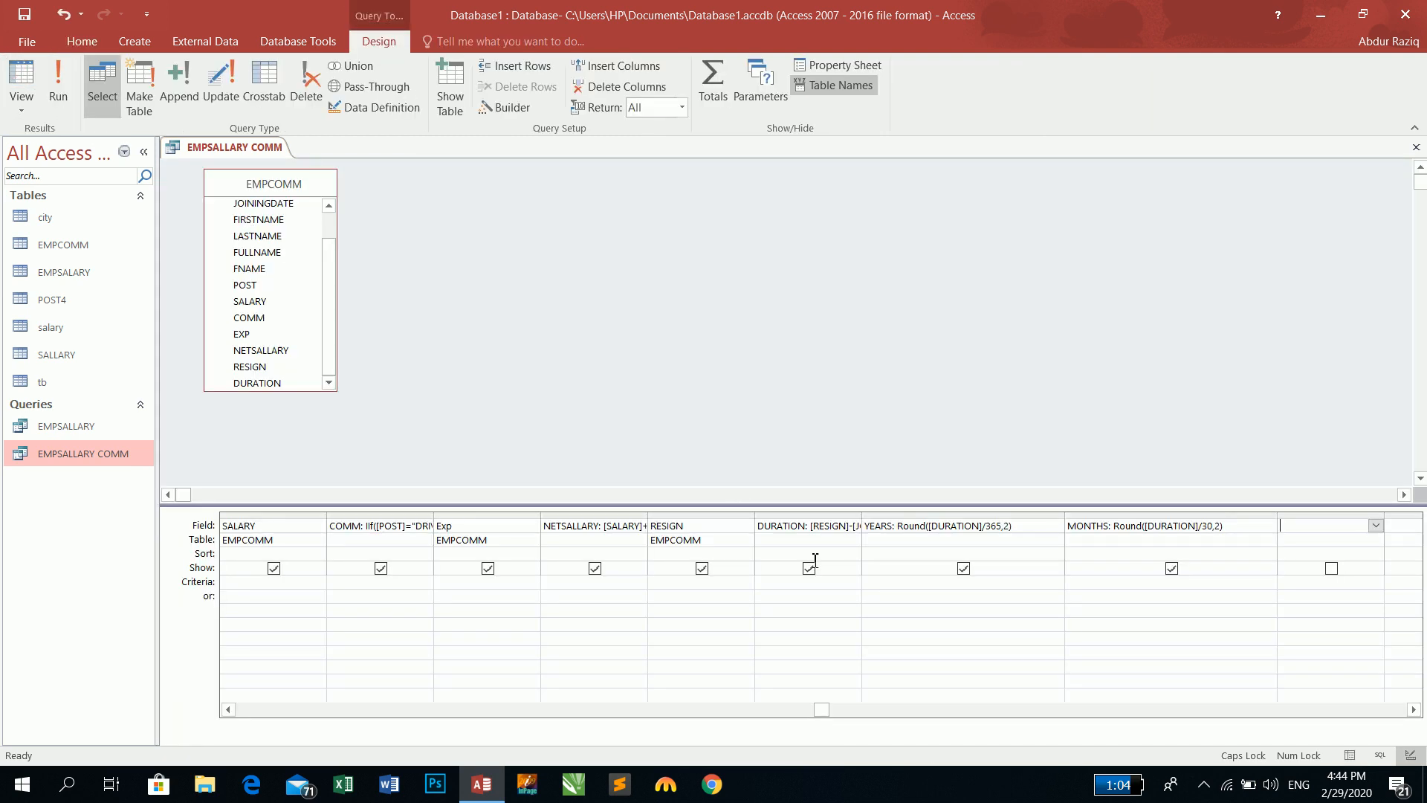
pyautogui.moveTo(810, 525); pyautogui.dragTo(737, 526)
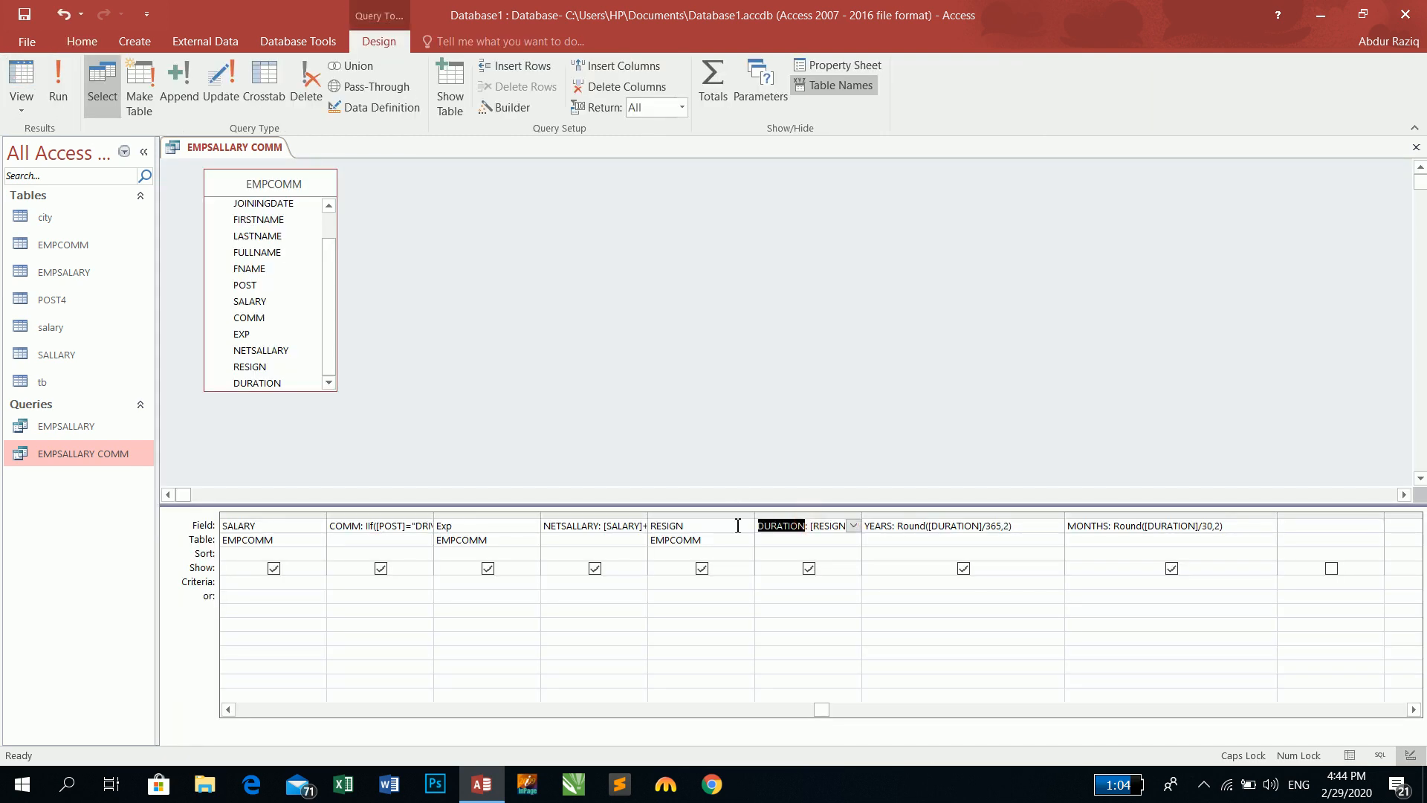
pyautogui.write('DAYS')
pyautogui.press('Tab')
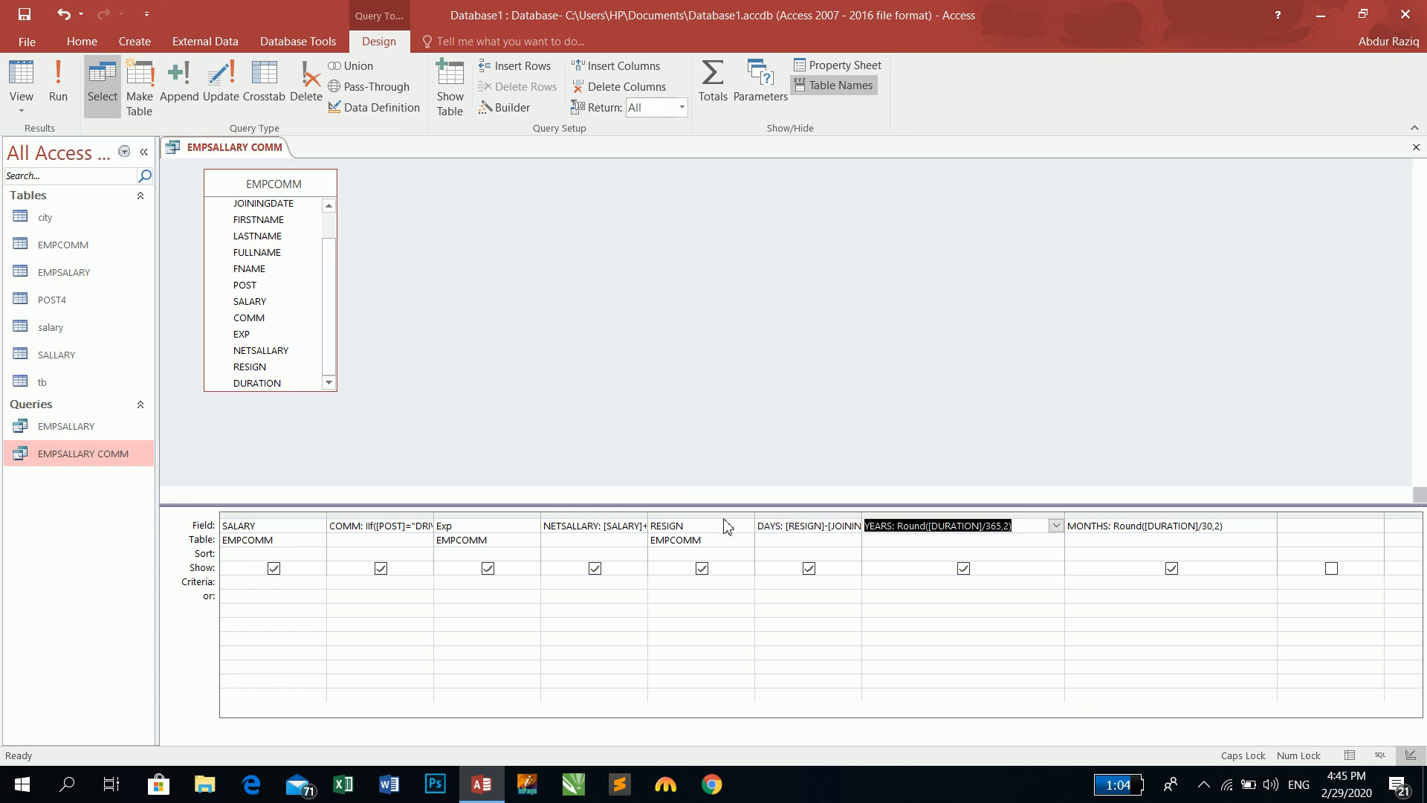
pyautogui.click(29, 80)
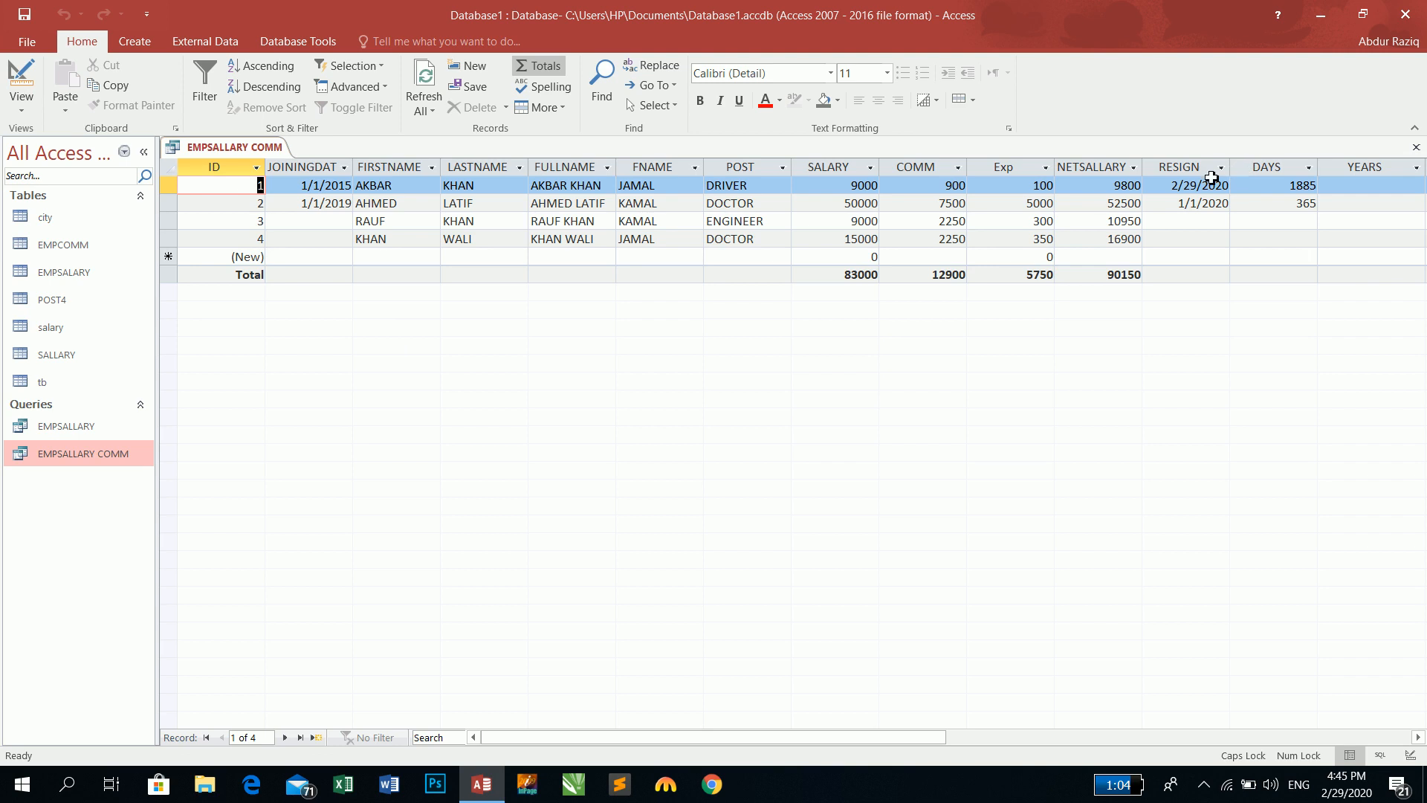
# - Check the first record's YEARS and MONTHS cells in the results and return to the query design
pyautogui.click(1353, 186)
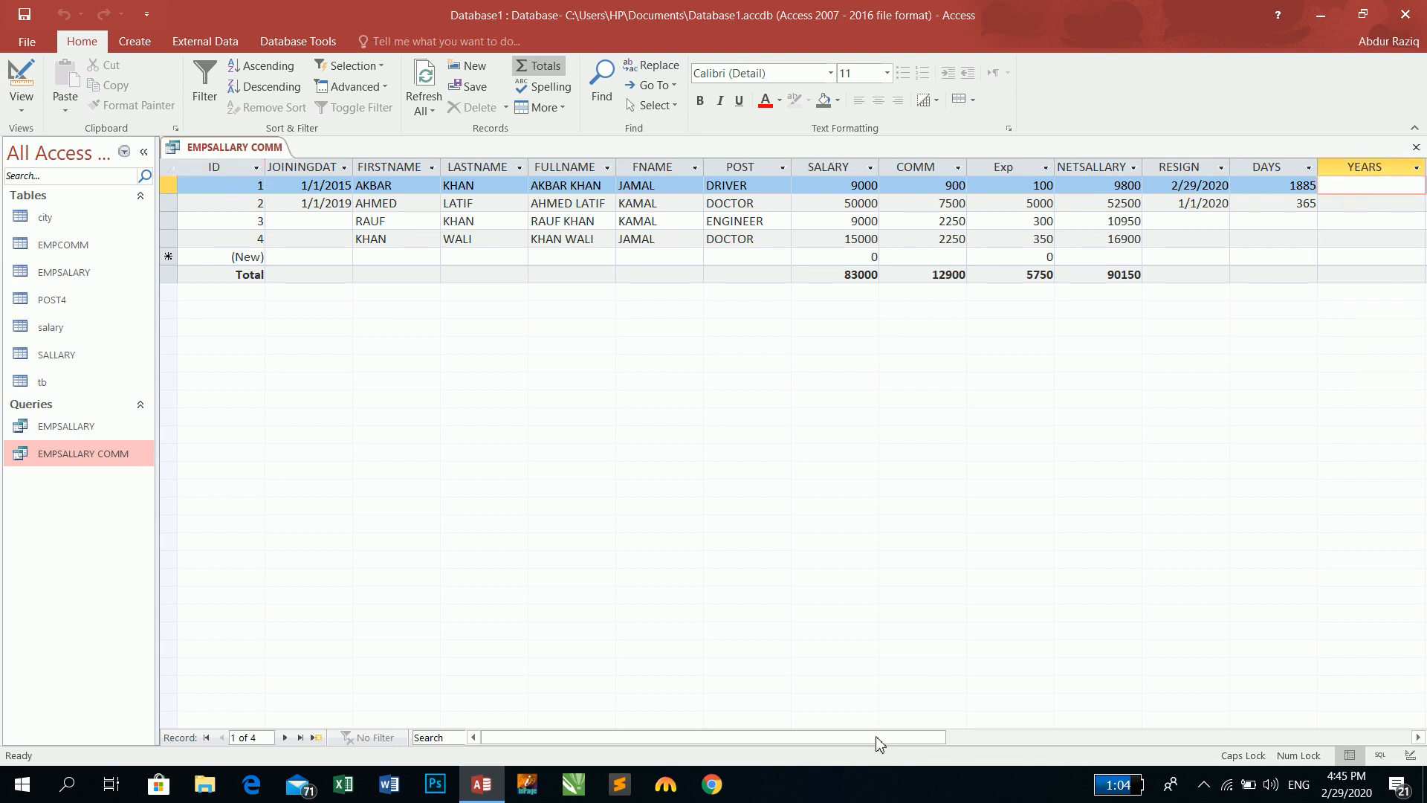
pyautogui.moveTo(854, 737); pyautogui.dragTo(903, 738)
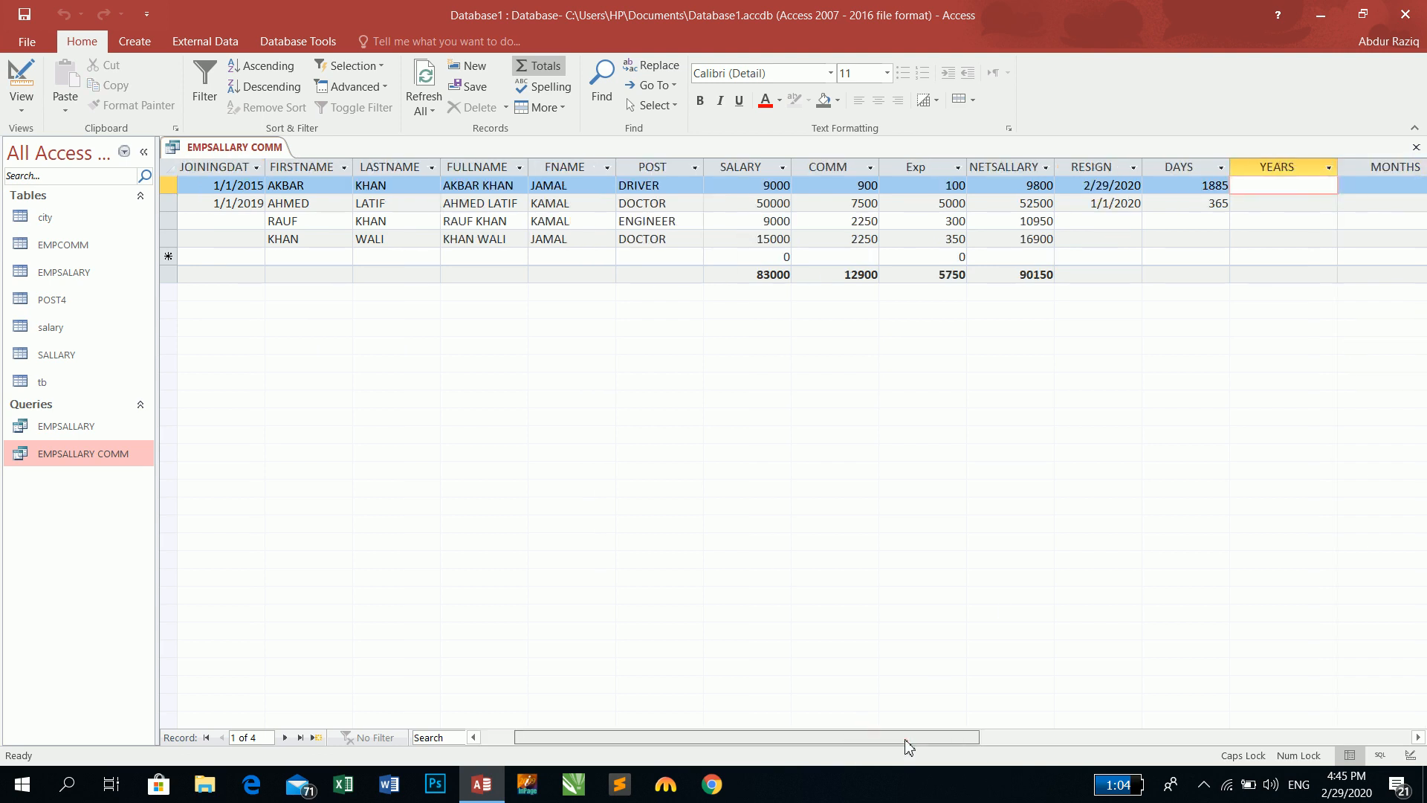
pyautogui.click(1375, 188)
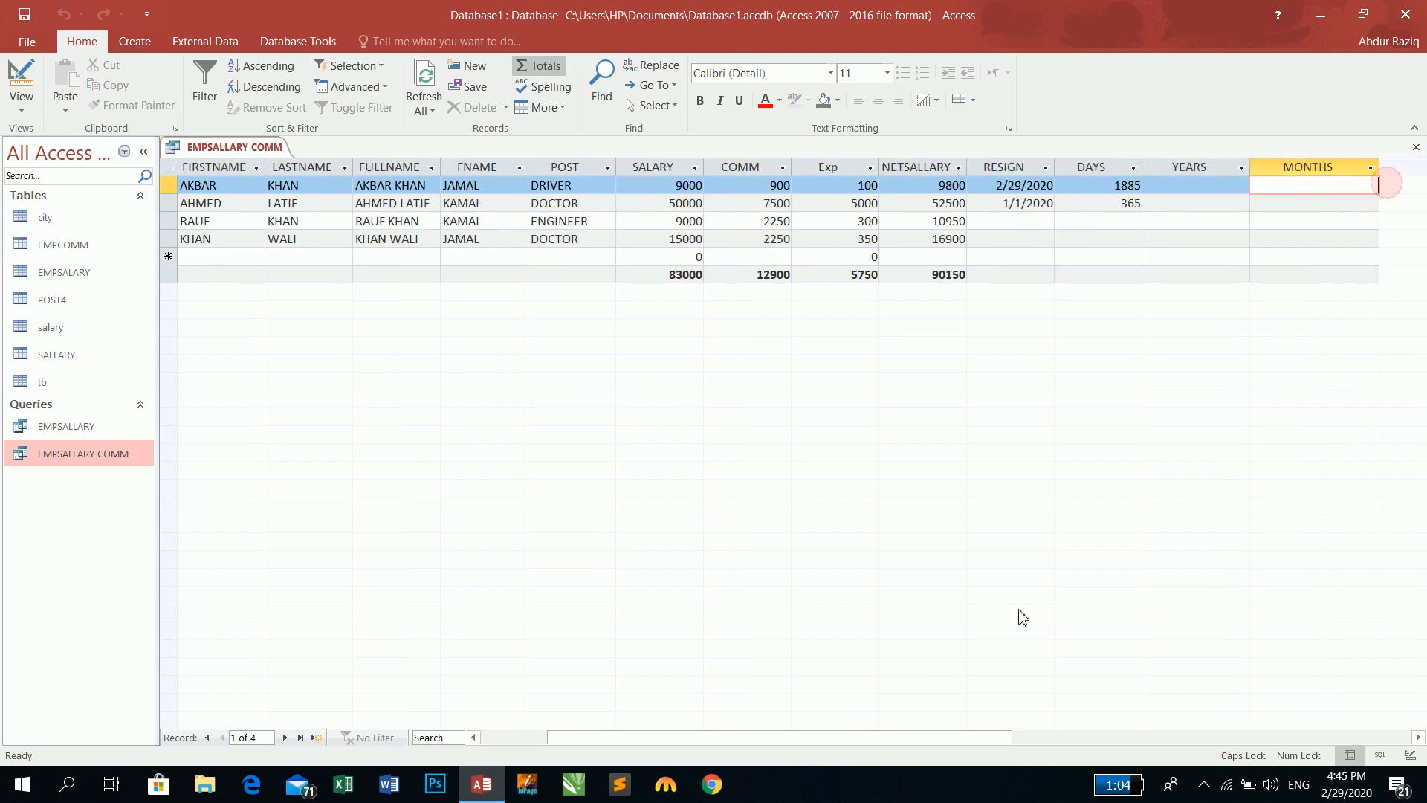
pyautogui.click(21, 80)
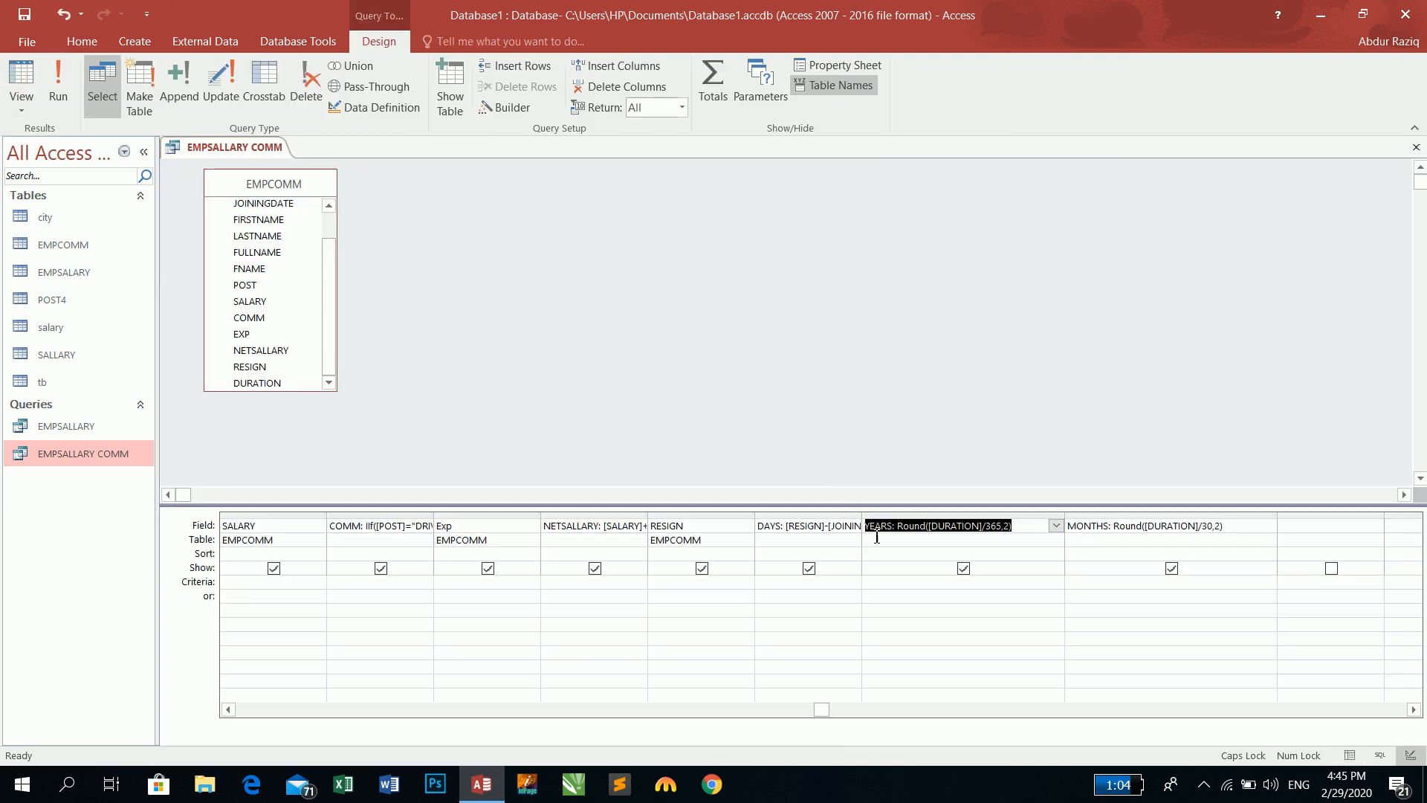
# - Restore the calculated DAYS column's name to DURATION and run the query
pyautogui.click(781, 532)
pyautogui.press('BackSpace')
pyautogui.press('BackSpace')
pyautogui.press('BackSpace')
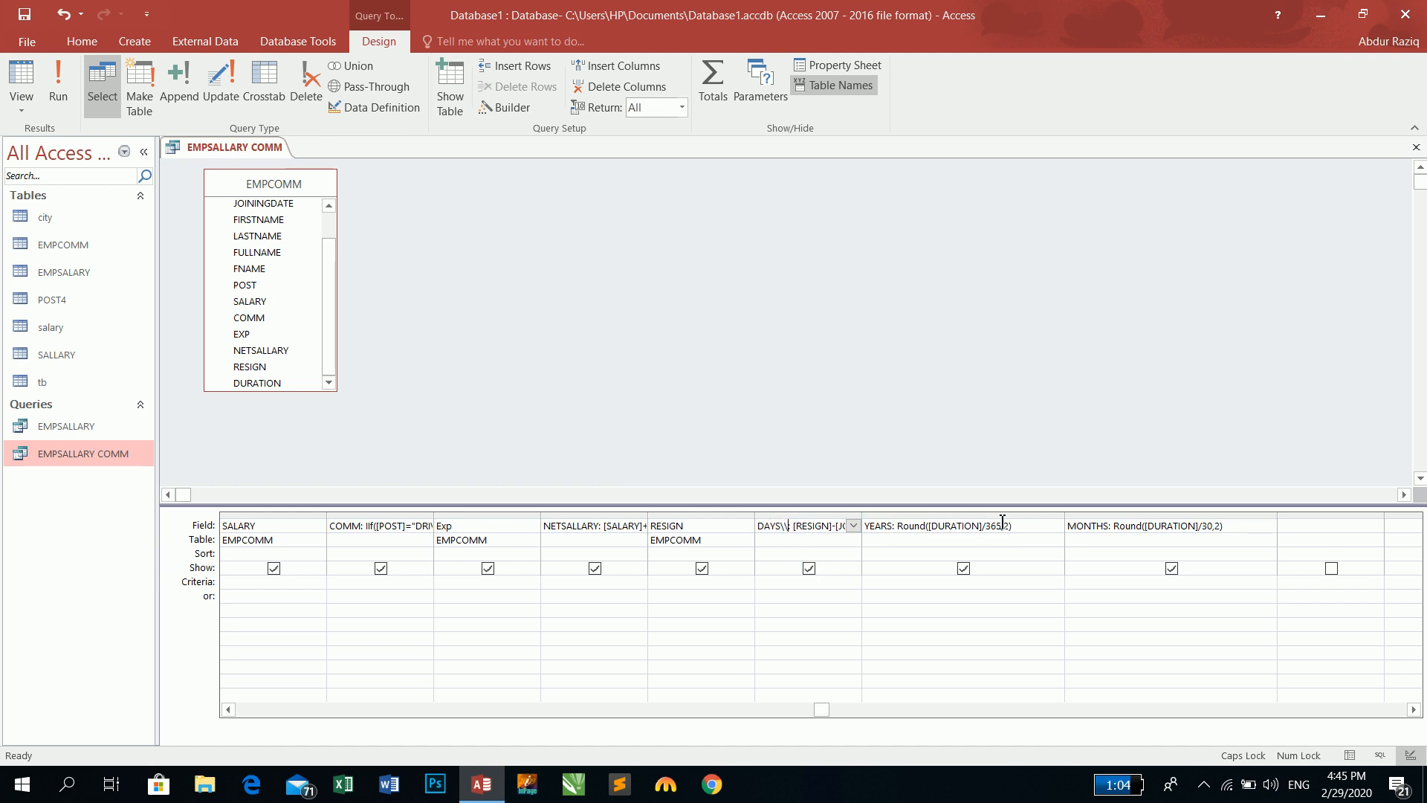
pyautogui.write('URATION')
pyautogui.press('Tab')
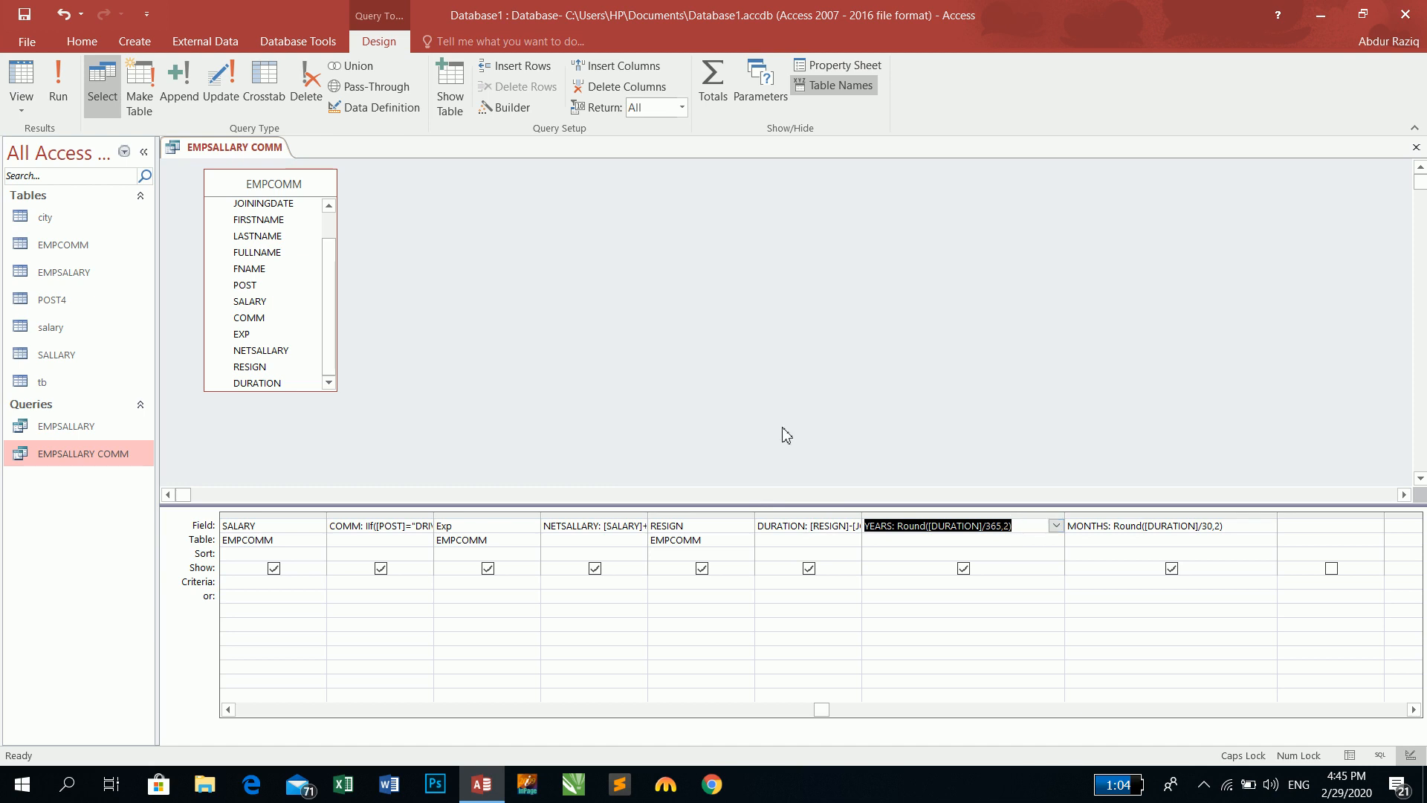
pyautogui.click(21, 82)
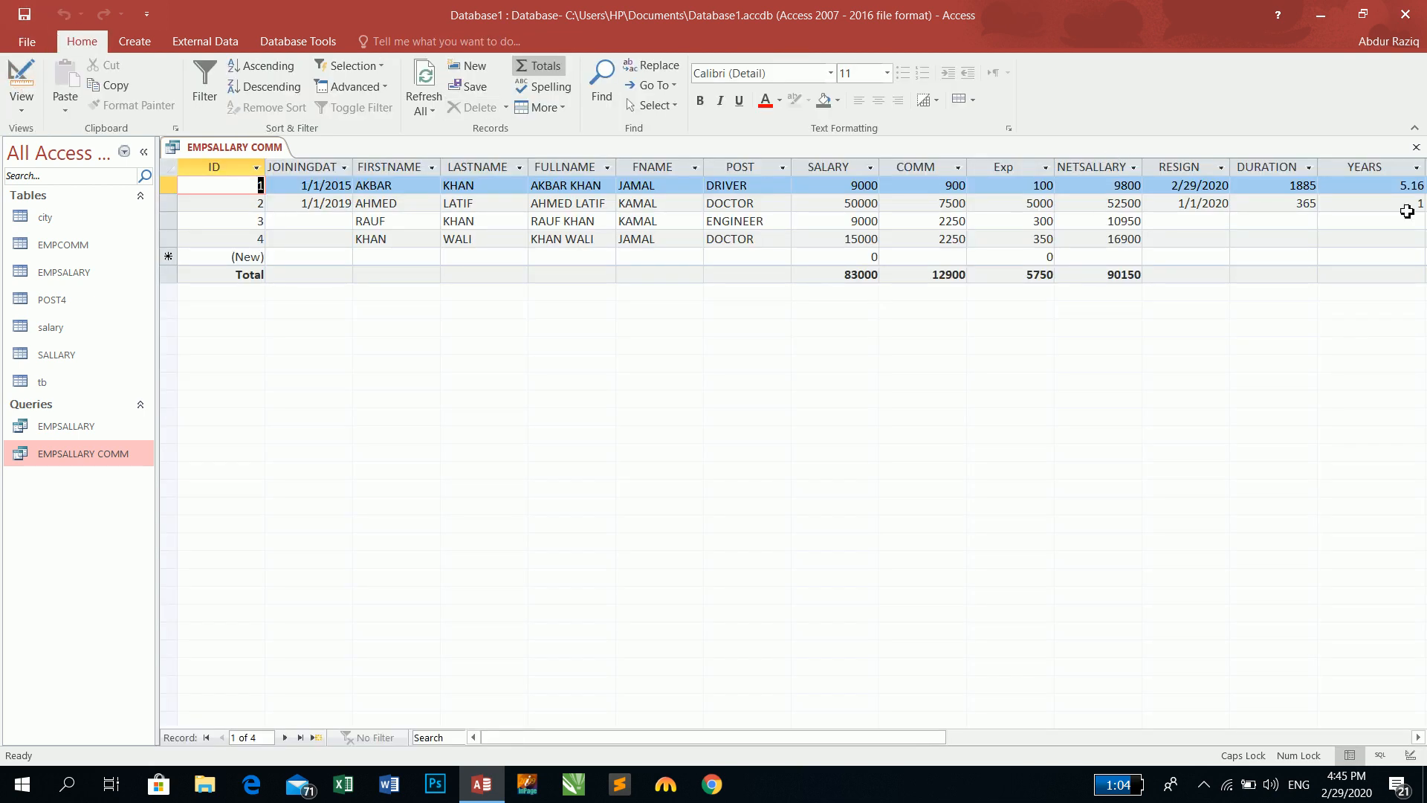
pyautogui.moveTo(927, 736); pyautogui.dragTo(834, 713)
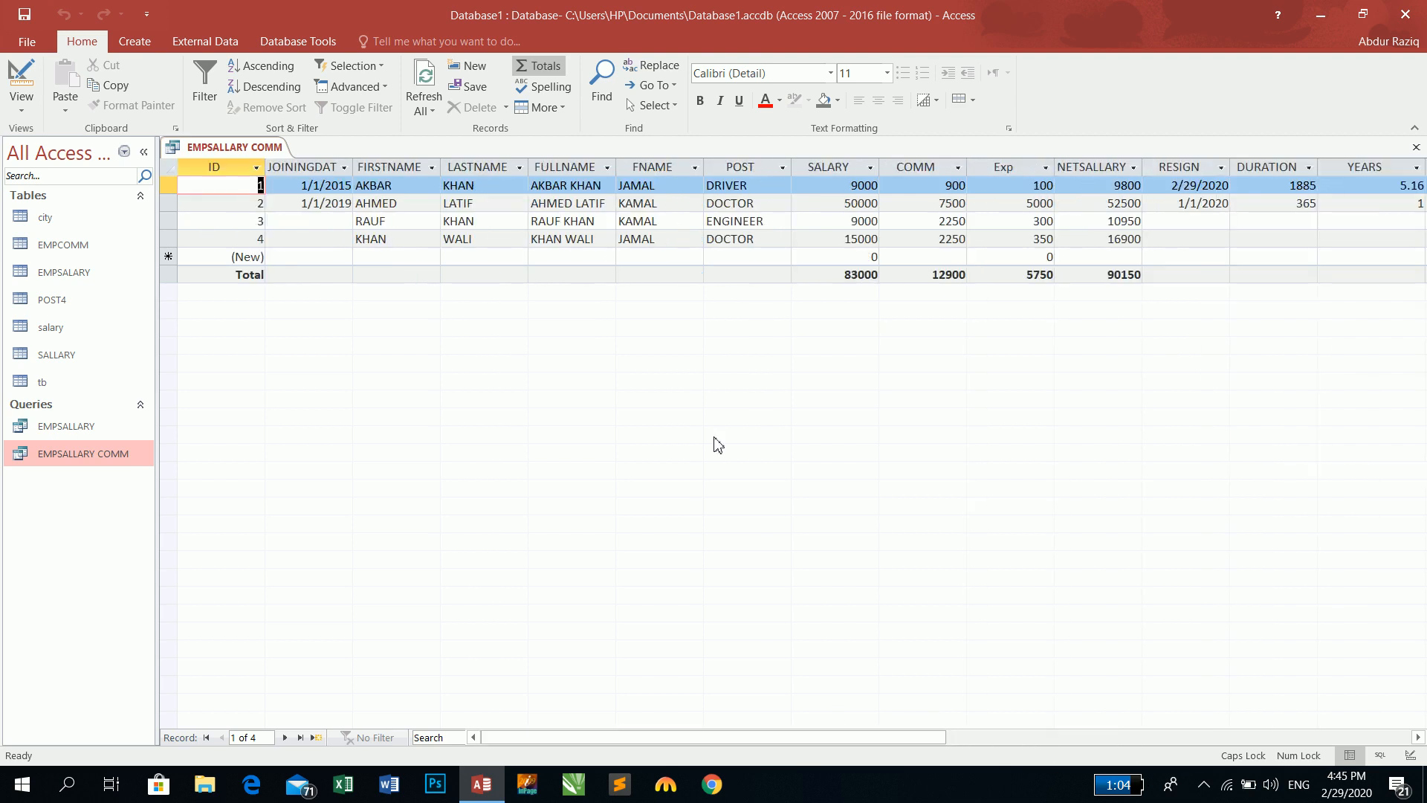